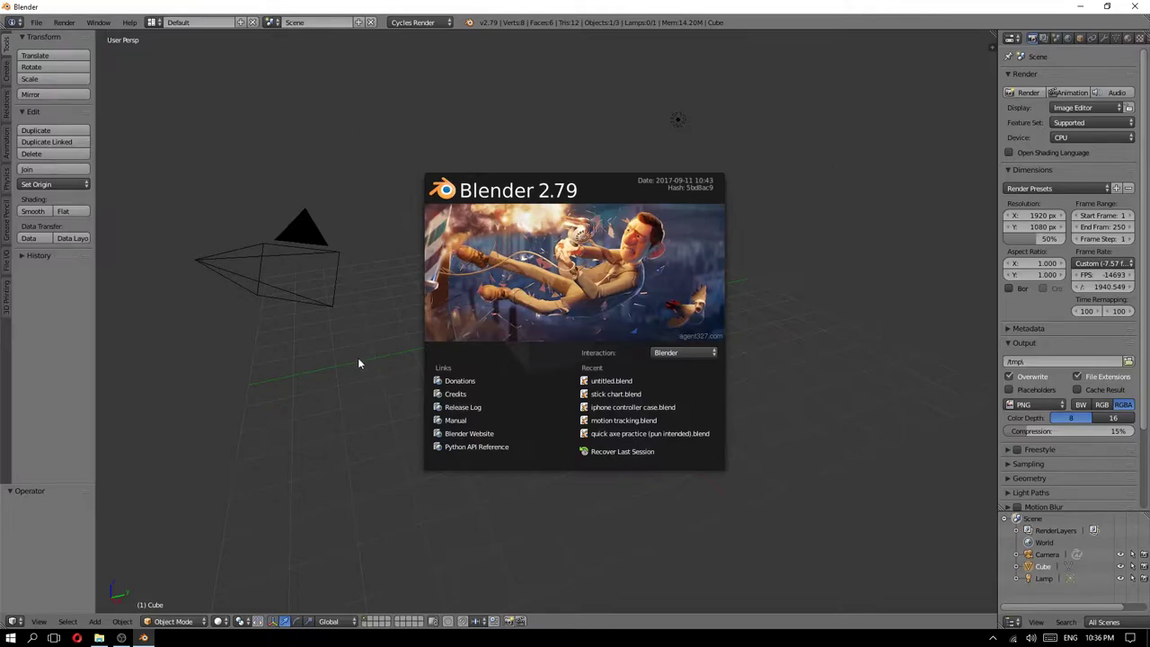
# - Dismiss the splash screen and orbit around the default cube, camera and lamp
pyautogui.click(811, 338)
pyautogui.moveTo(810, 334)
pyautogui.mouseDown(button='middle')
pyautogui.moveTo(522, 304)
pyautogui.moveTo(517, 316)
pyautogui.mouseUp(button='middle')
pyautogui.moveTo(609, 294)
pyautogui.mouseDown(button='middle')
pyautogui.moveTo(613, 284)
pyautogui.moveTo(619, 313)
pyautogui.mouseUp(button='middle')
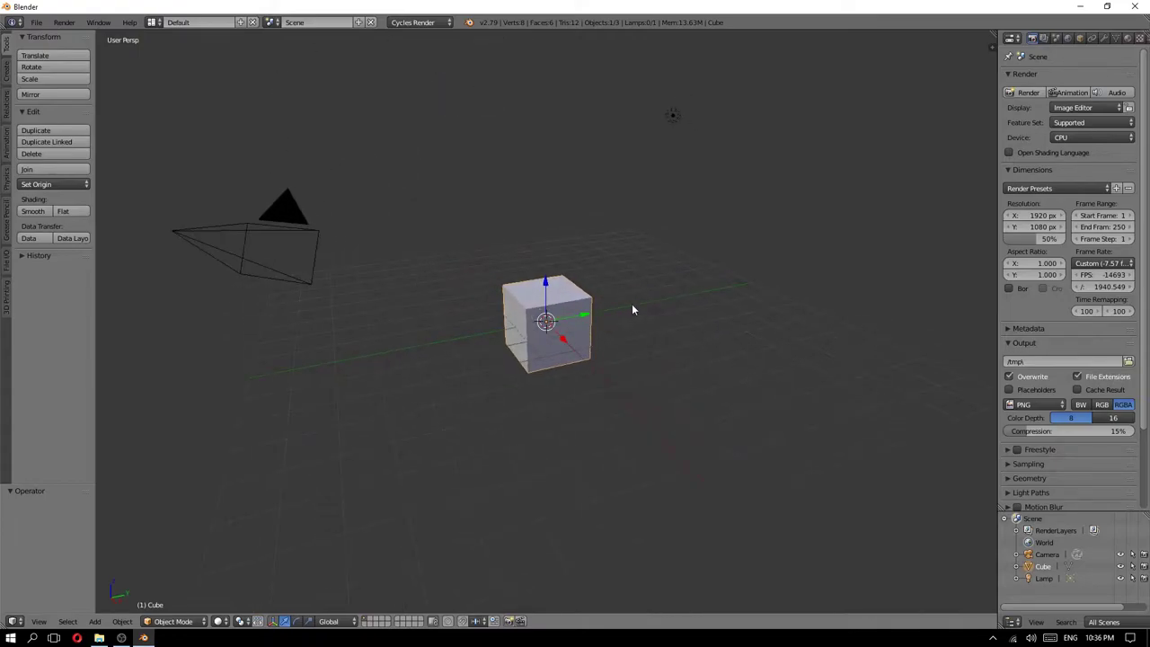
pyautogui.moveTo(498, 323); pyautogui.dragTo(501, 321, button='middle')
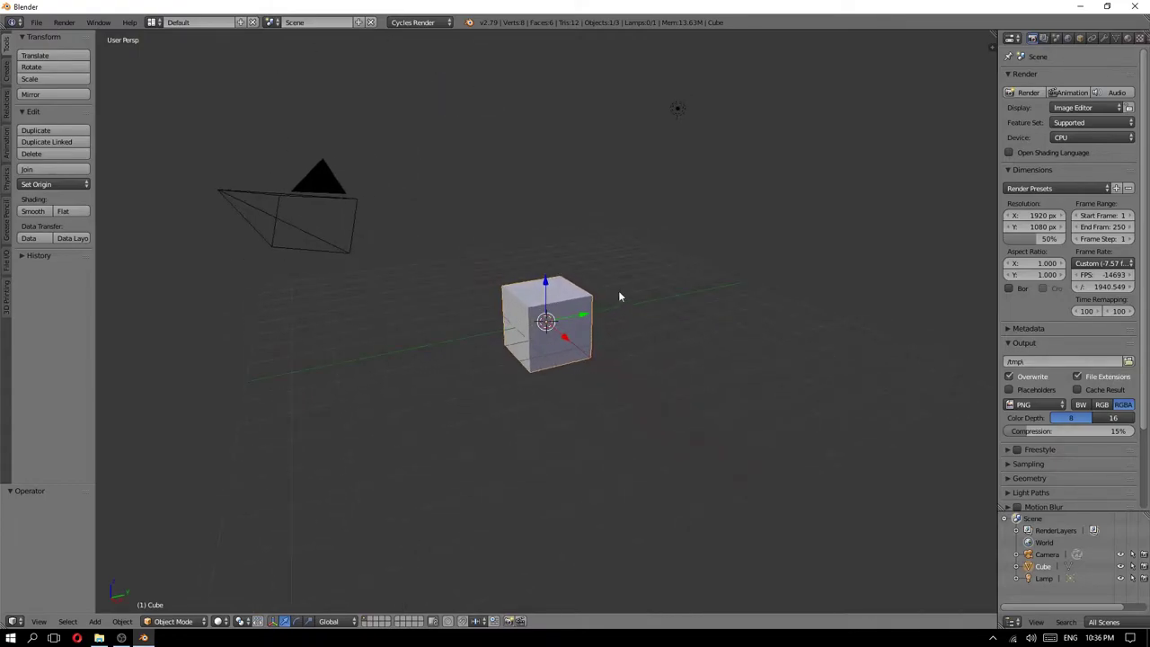
pyautogui.moveTo(536, 275); pyautogui.dragTo(544, 284, button='middle')
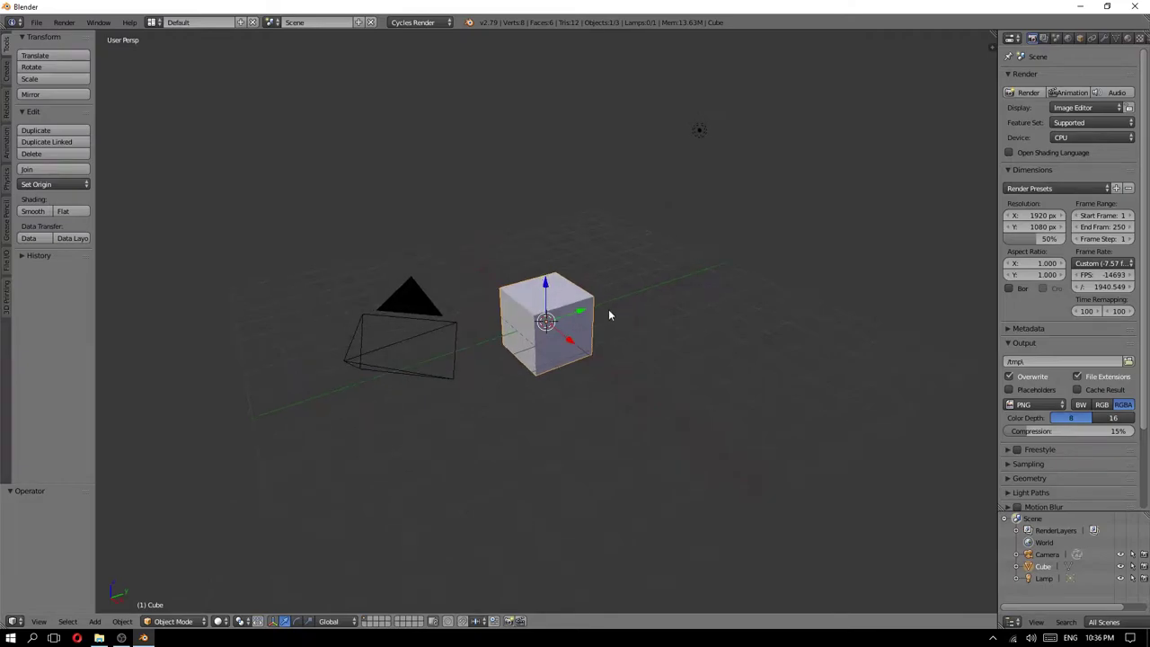
pyautogui.moveTo(608, 315); pyautogui.dragTo(624, 317, button='middle')
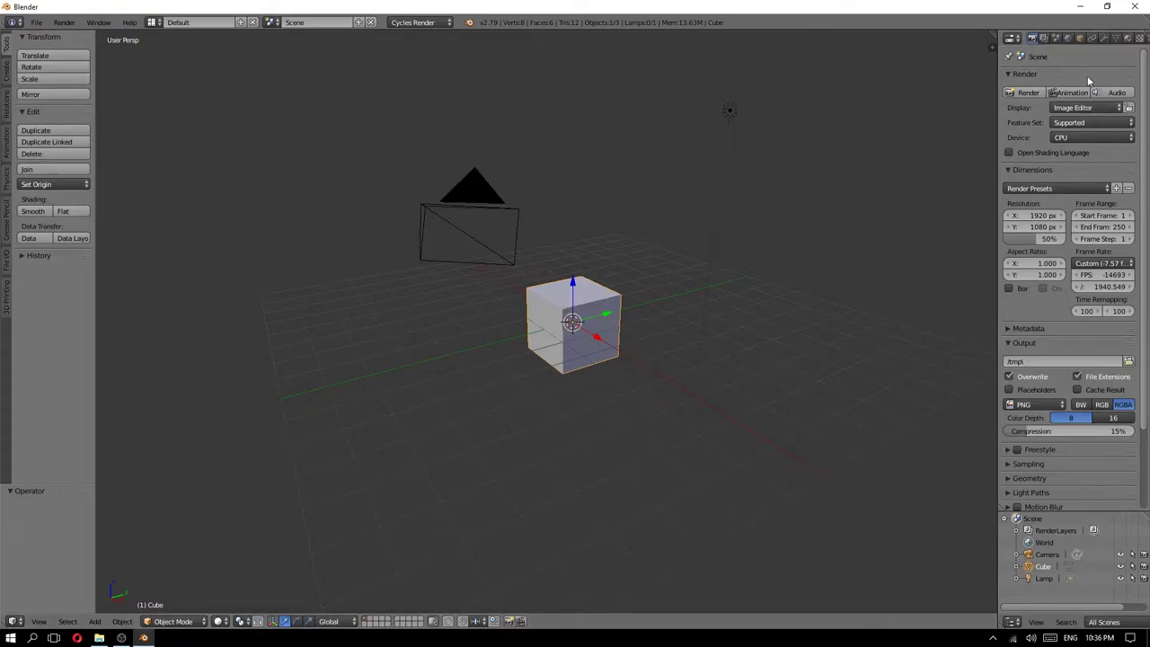
# - Show the cube's Material properties with a taller slot list, keeping Cycles Render as the engine
pyautogui.click(1129, 38)
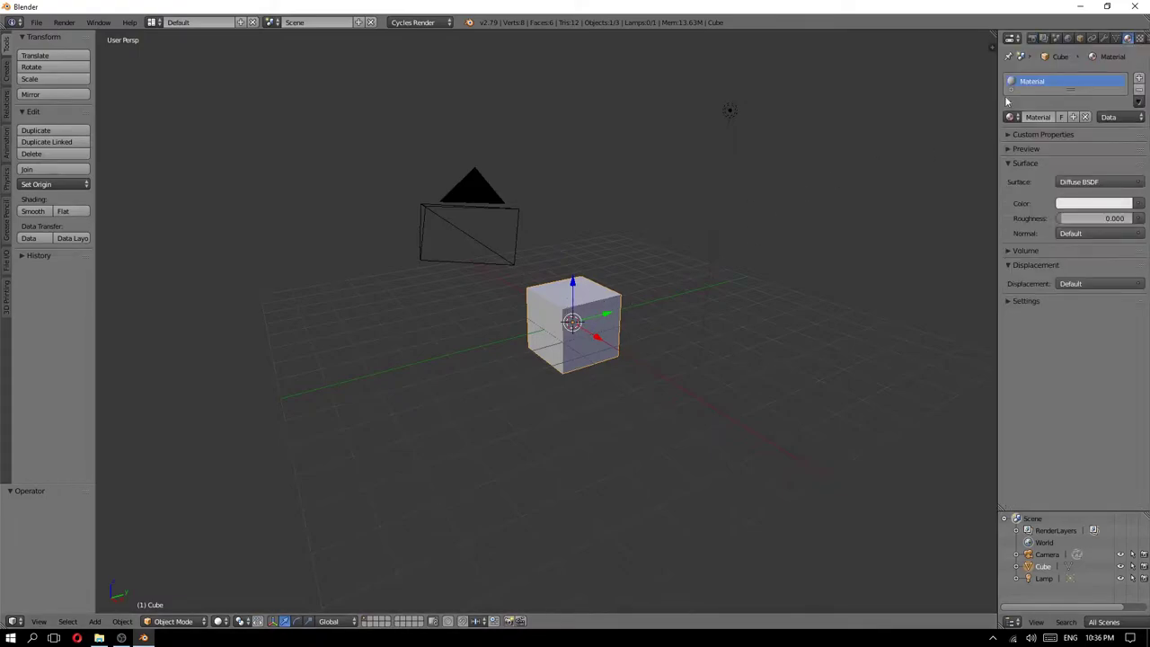
pyautogui.moveTo(1070, 89); pyautogui.dragTo(1062, 148)
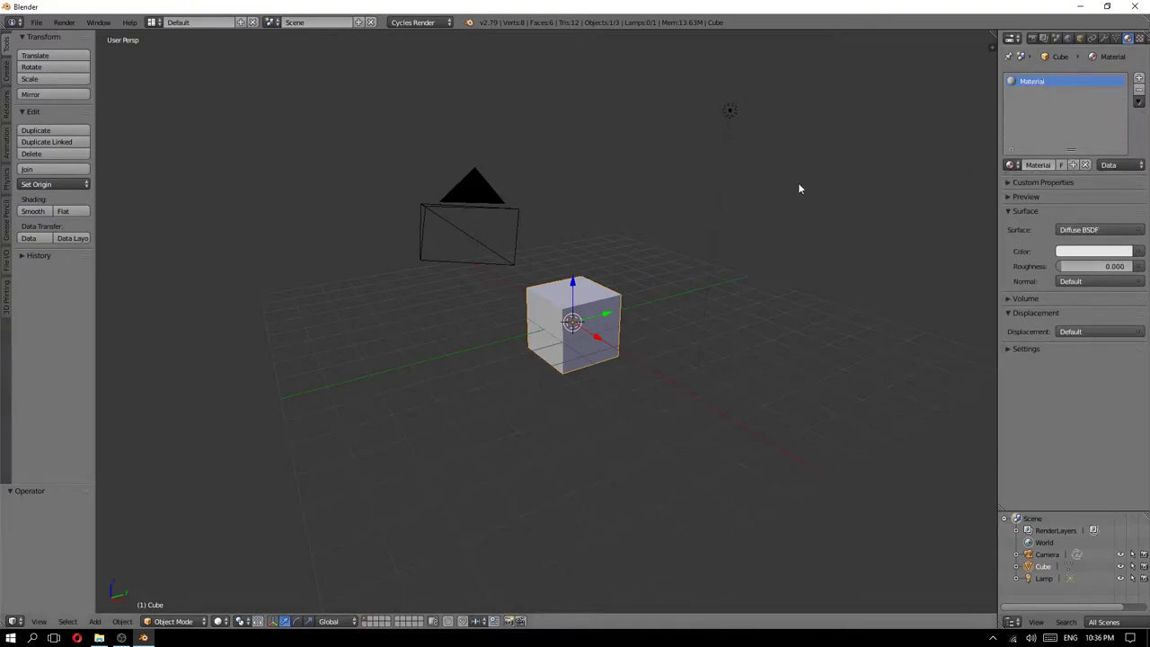
pyautogui.moveTo(629, 184); pyautogui.dragTo(572, 183, button='middle')
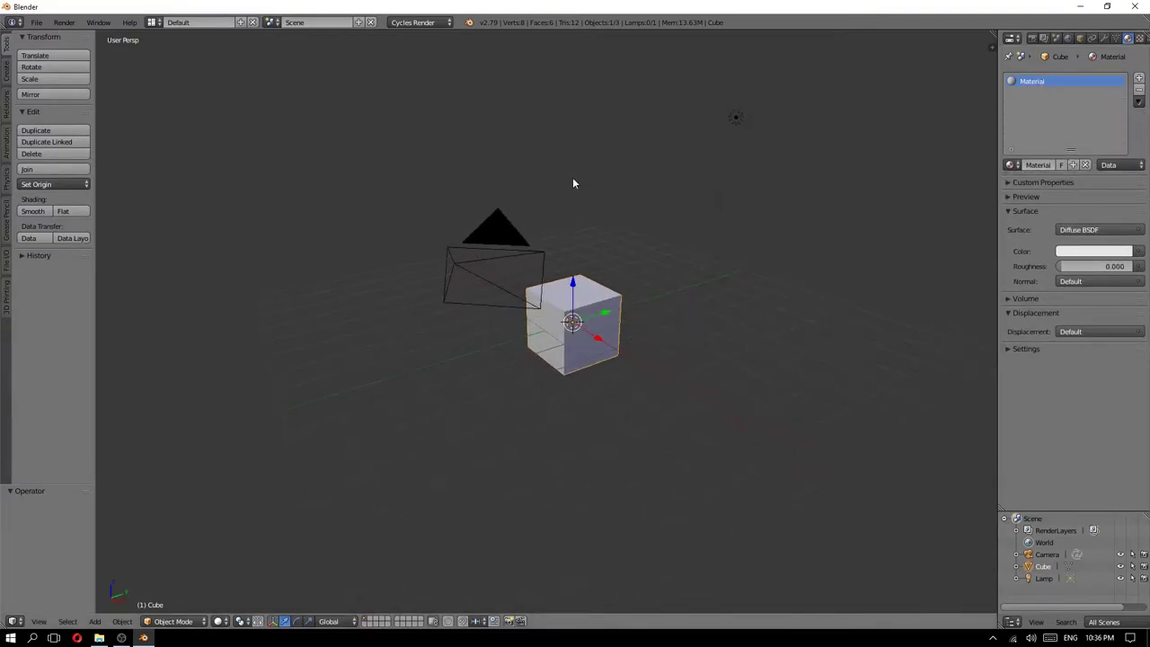
pyautogui.click(452, 24)
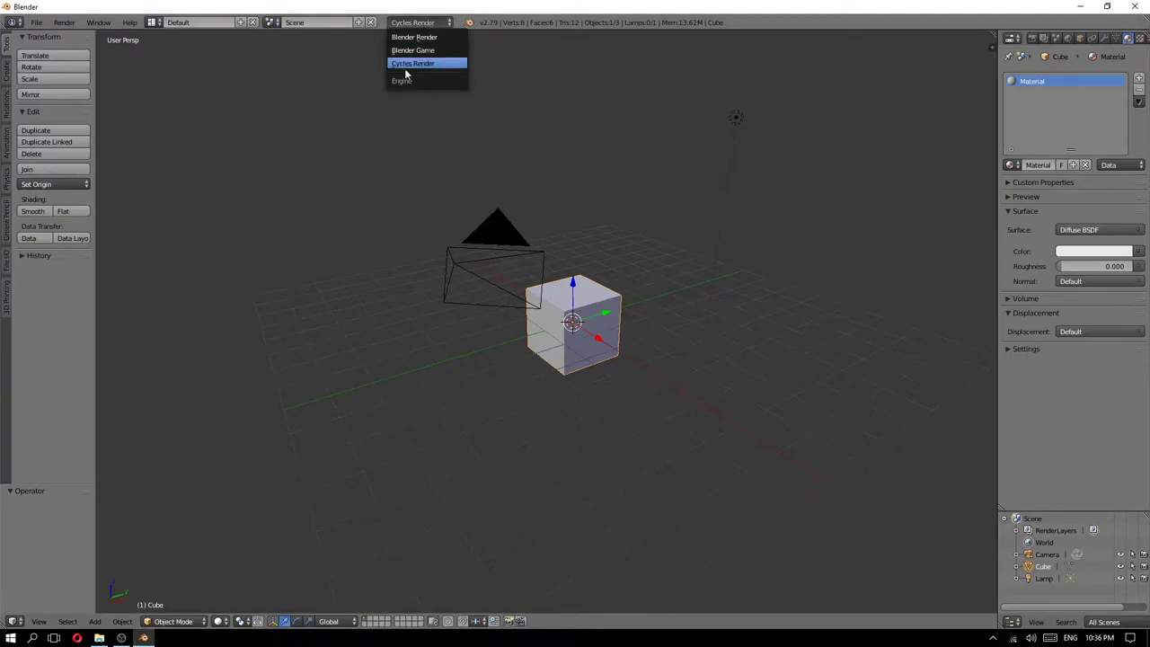
pyautogui.click(417, 25)
pyautogui.click(438, 65)
pyautogui.moveTo(646, 248); pyautogui.dragTo(637, 253, button='middle')
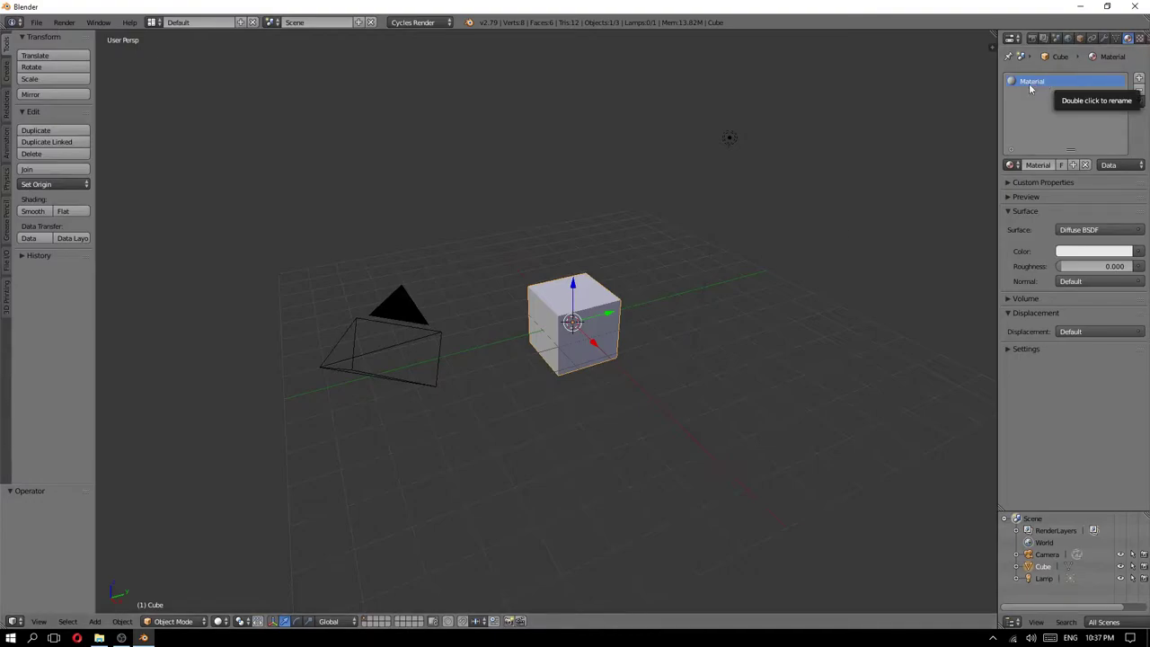
# - Set the cube material's Surface colour to red on the colour wheel
pyautogui.click(1012, 164)
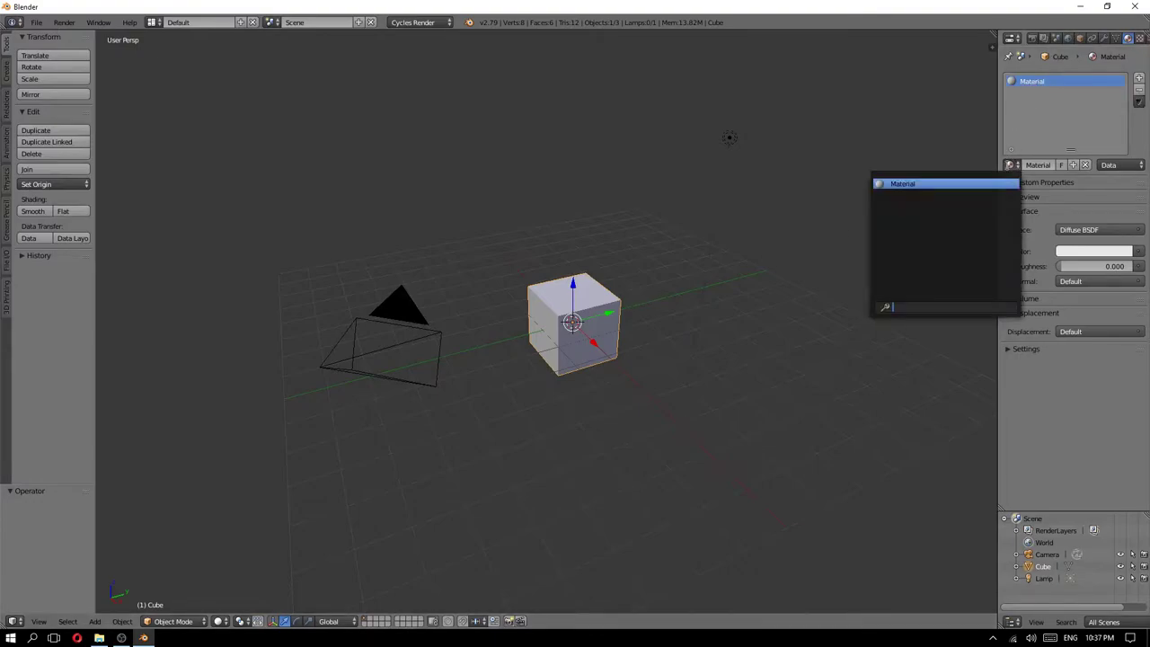
pyautogui.click(905, 184)
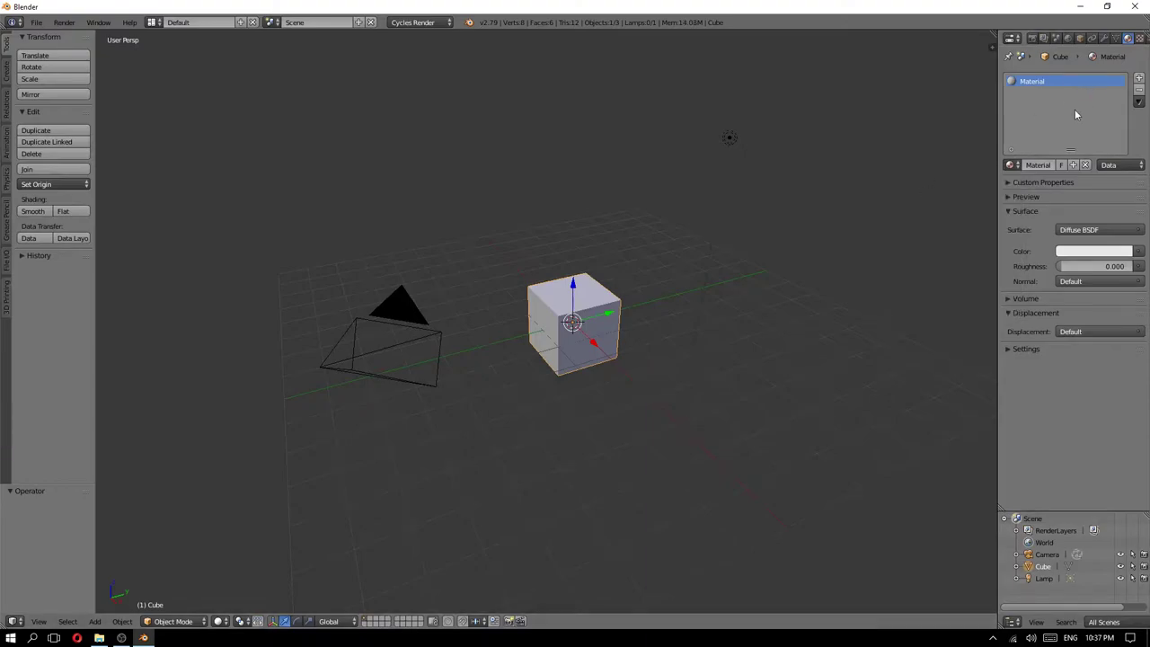
pyautogui.click(1089, 251)
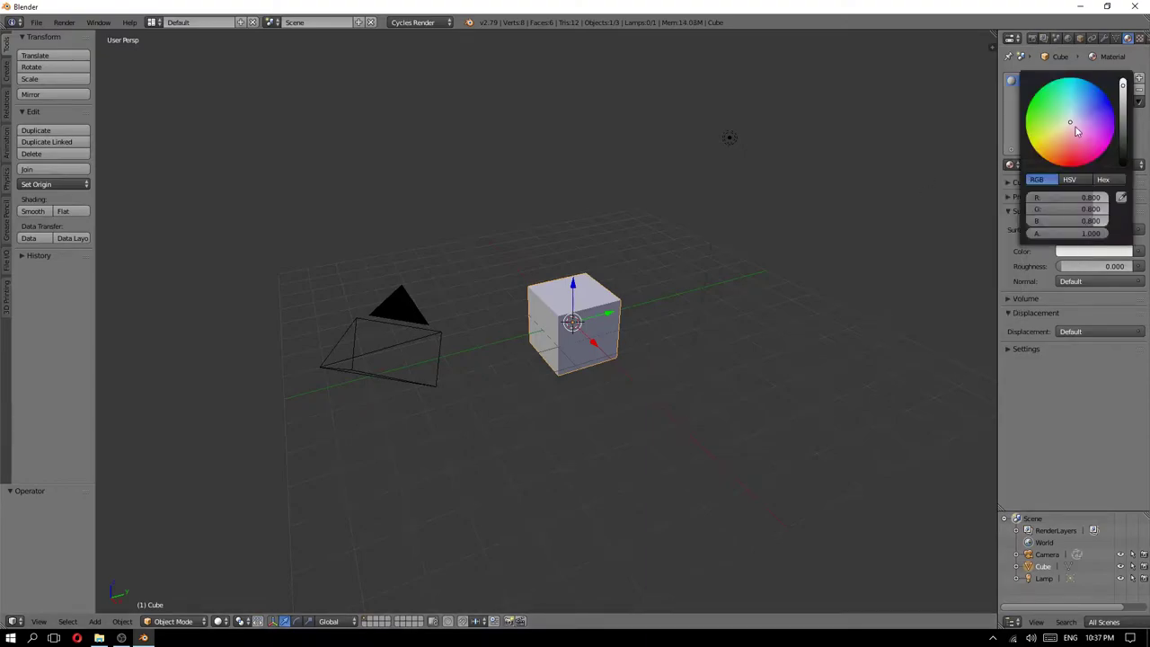
pyautogui.moveTo(1071, 126); pyautogui.dragTo(1072, 167)
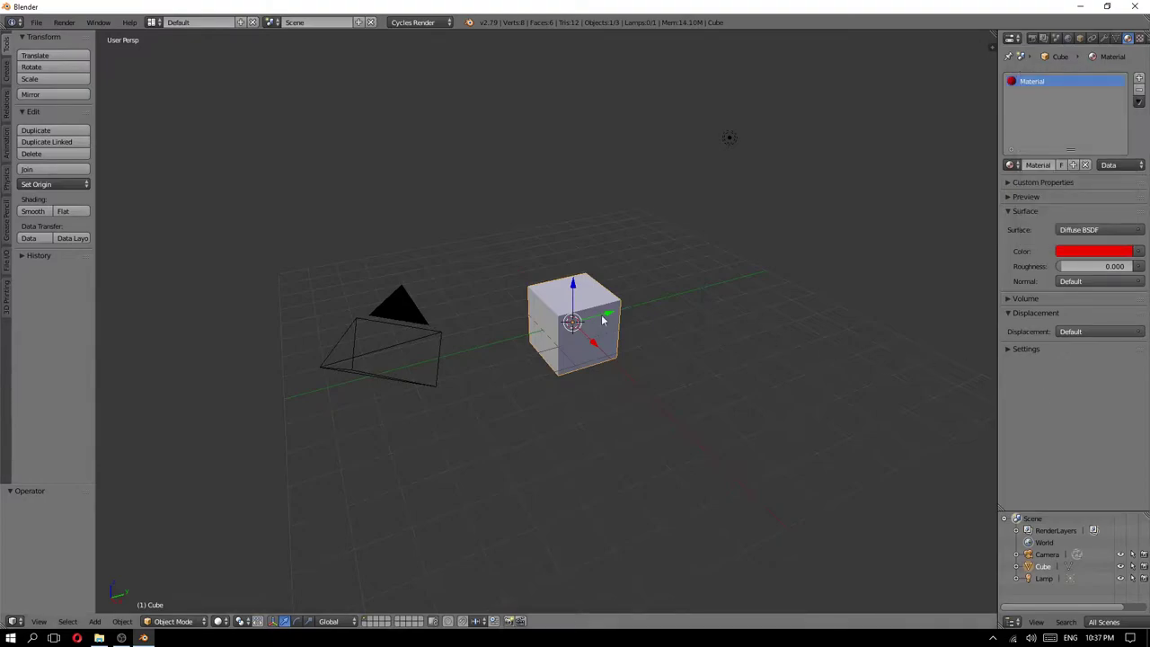
pyautogui.press('z')
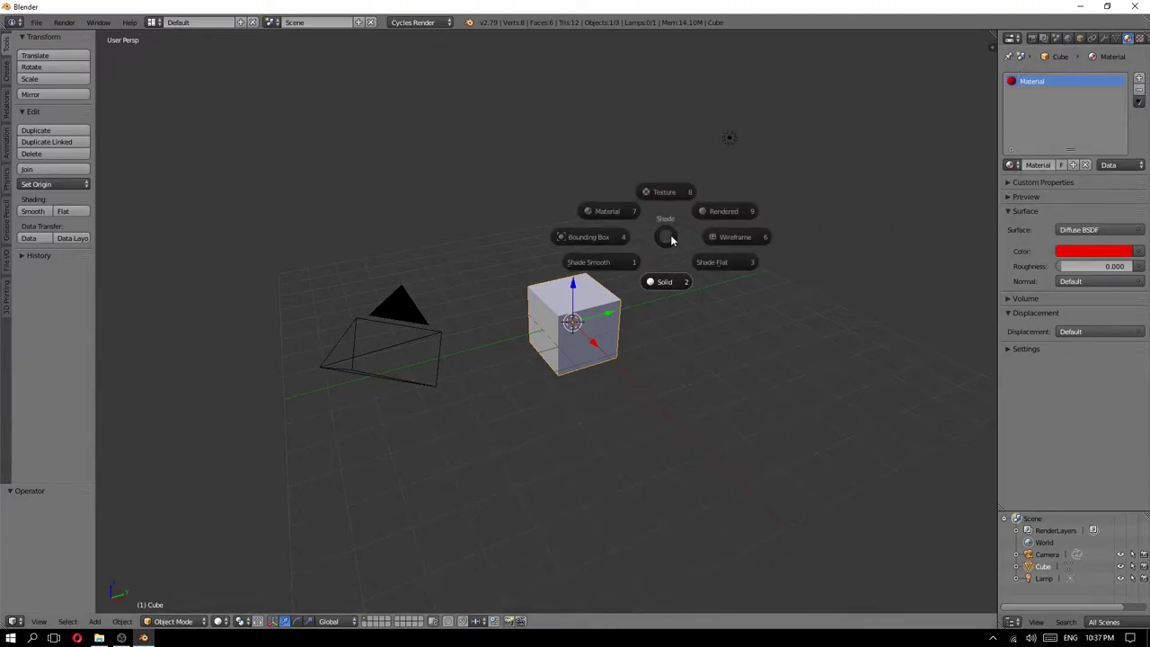
pyautogui.click(593, 297)
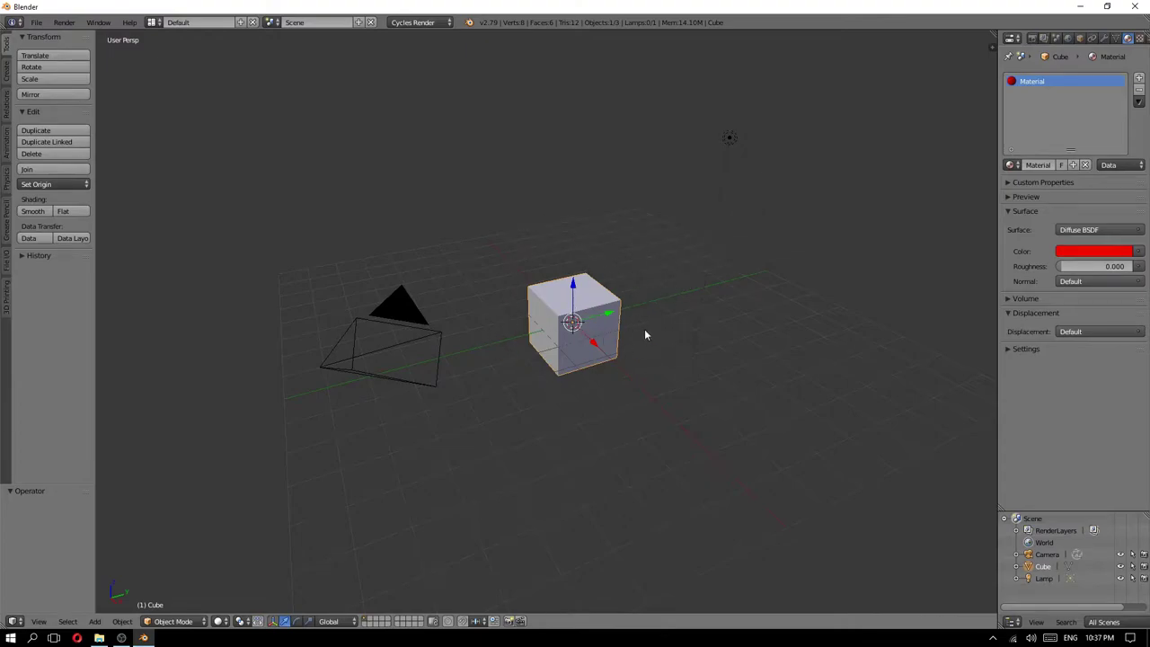
# - Expand the material Settings panel and check the Z shading pie, staying in Solid
pyautogui.click(1008, 348)
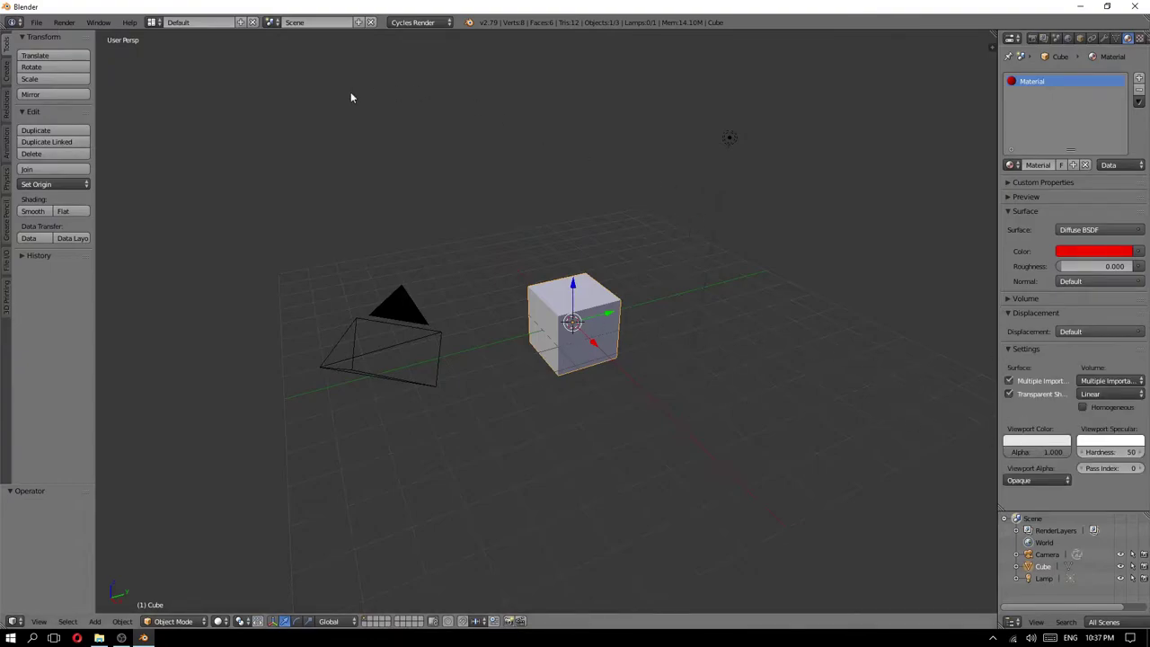
pyautogui.moveTo(757, 216)
pyautogui.mouseDown(button='middle')
pyautogui.moveTo(488, 291)
pyautogui.moveTo(467, 267)
pyautogui.moveTo(447, 270)
pyautogui.moveTo(453, 279)
pyautogui.moveTo(614, 281)
pyautogui.moveTo(608, 363)
pyautogui.moveTo(742, 320)
pyautogui.mouseUp(button='middle')
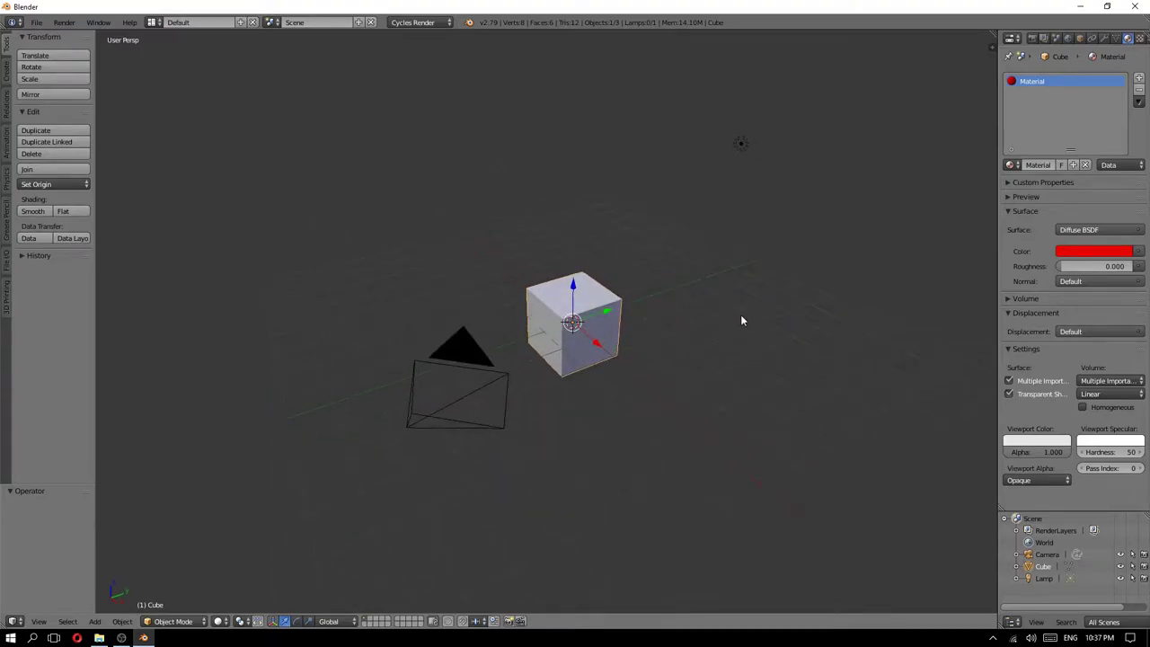
pyautogui.moveTo(779, 277)
pyautogui.mouseDown(button='middle')
pyautogui.moveTo(765, 272)
pyautogui.moveTo(752, 308)
pyautogui.mouseUp(button='middle')
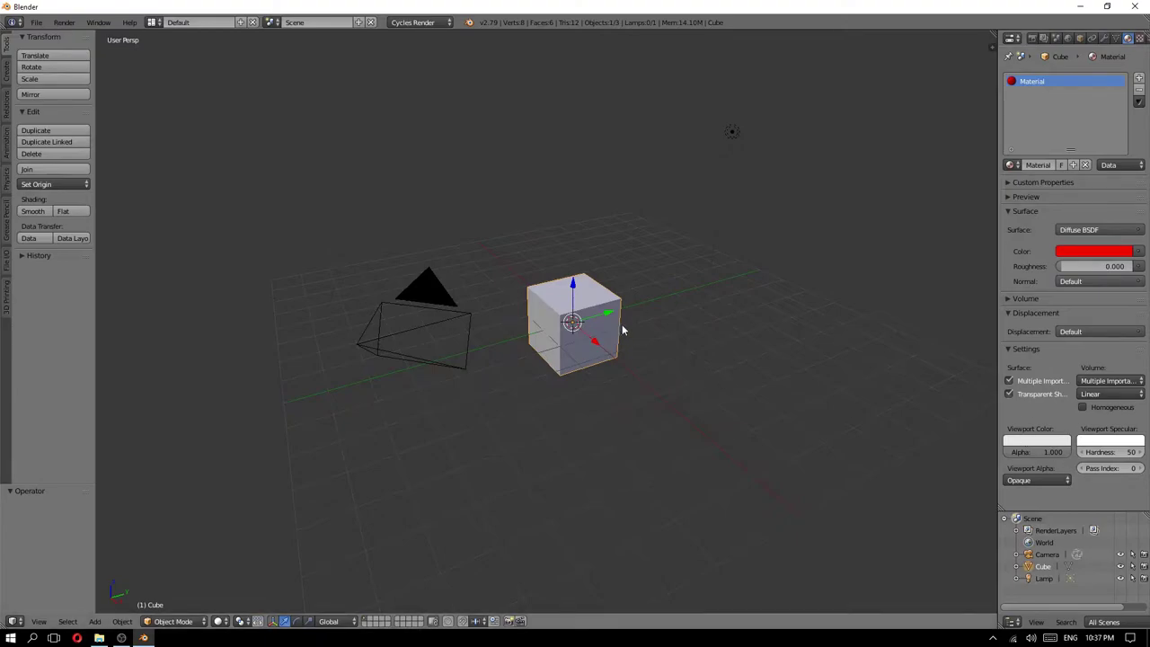
pyautogui.press('z')
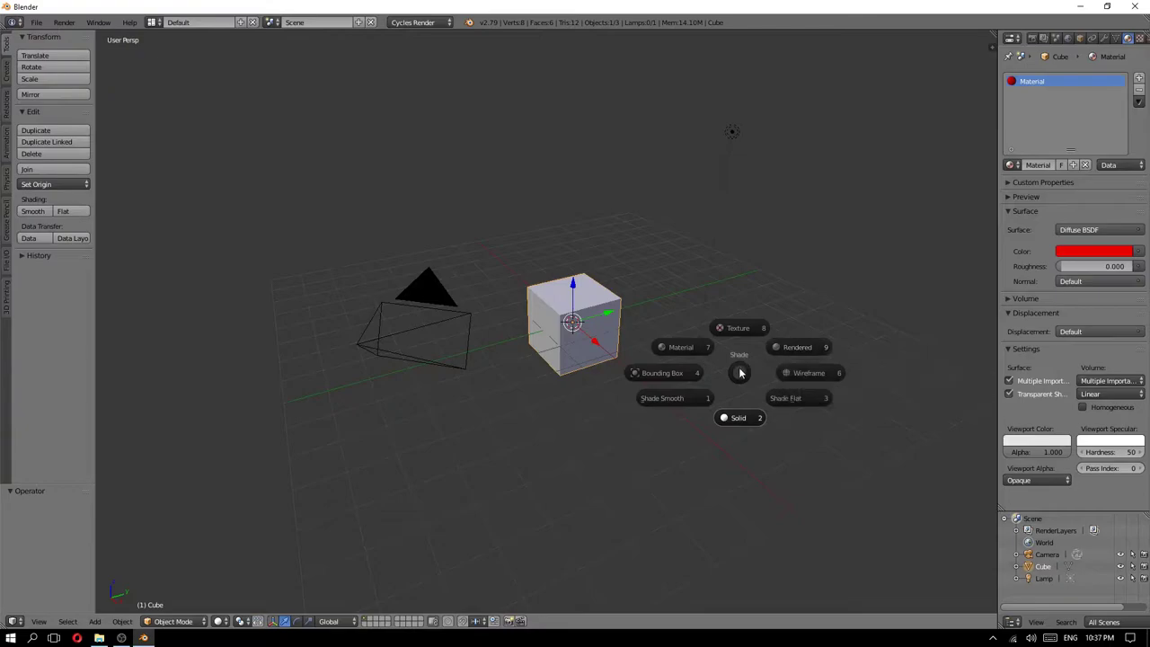
pyautogui.press('Escape')
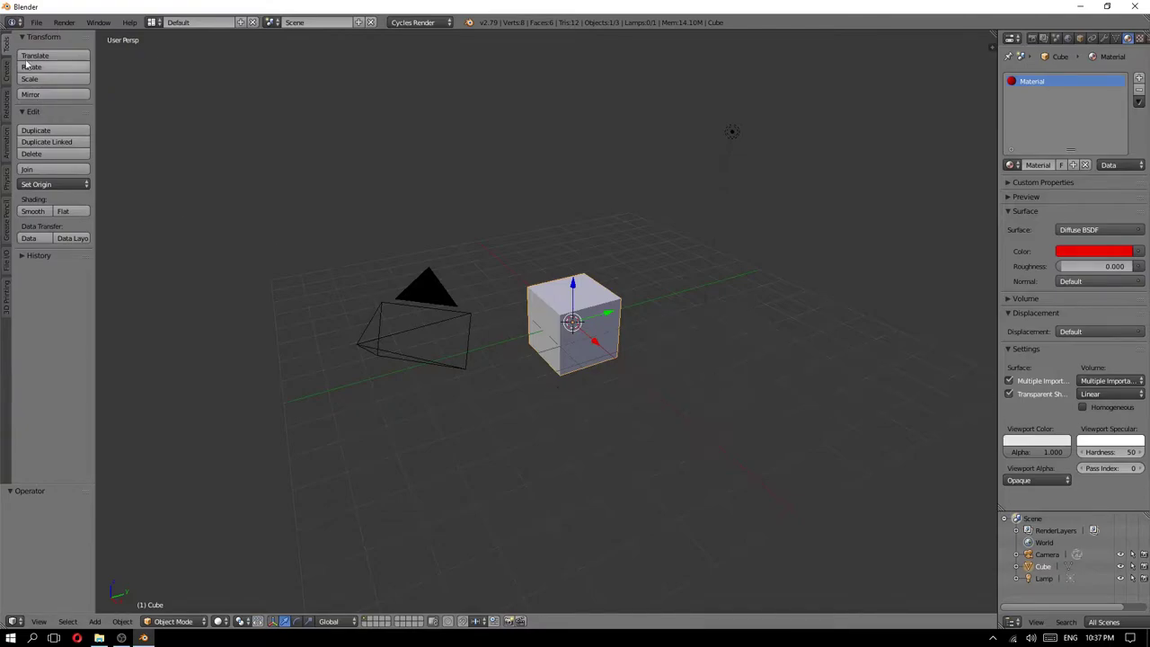
# - Search add-ons for 'pie' to confirm Pie Menu add-ons are enabled, then summon the Z shading pie
pyautogui.click(36, 22)
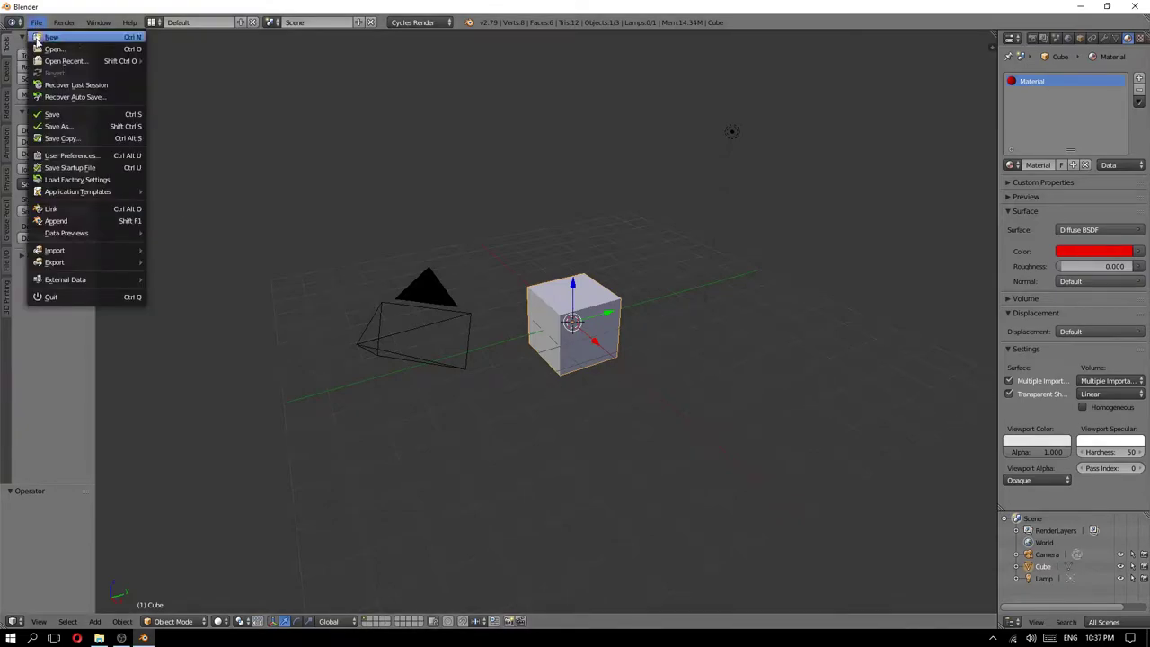
pyautogui.click(72, 156)
pyautogui.click(216, 47)
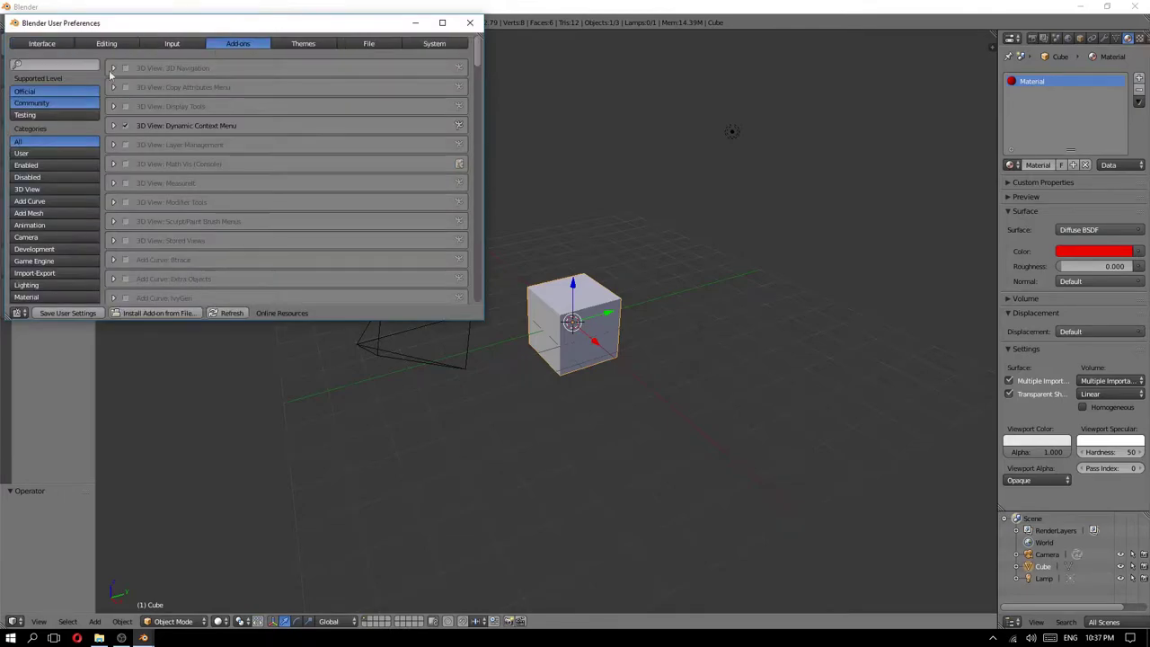
pyautogui.click(45, 65)
pyautogui.write('pie')
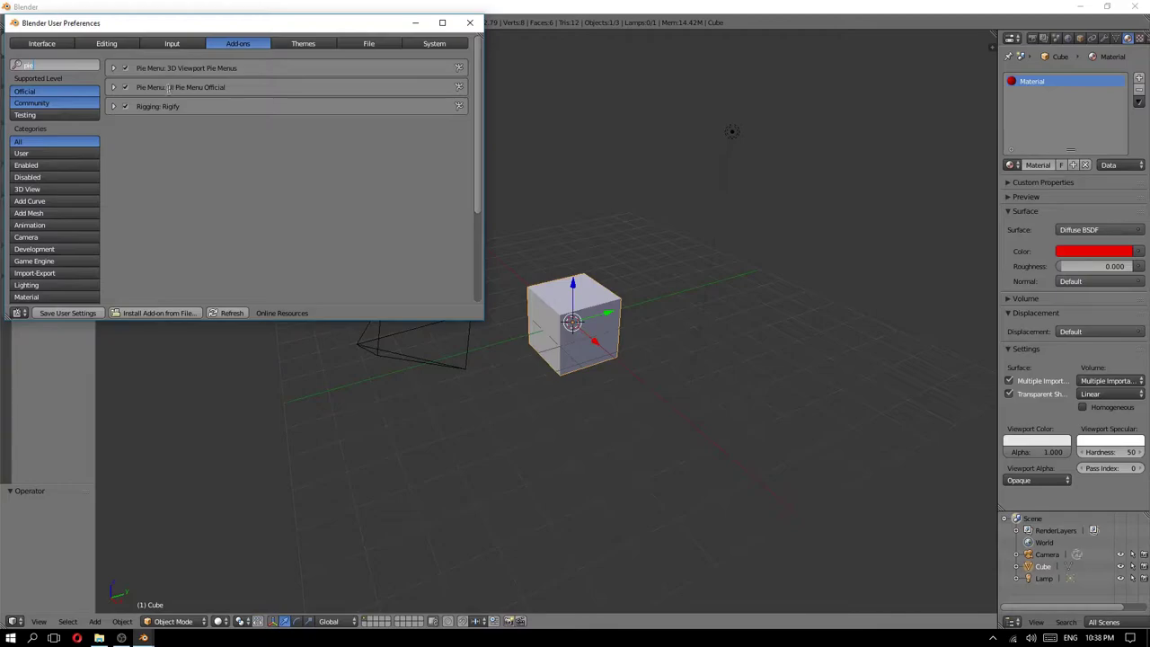
pyautogui.click(469, 22)
pyautogui.press('z')
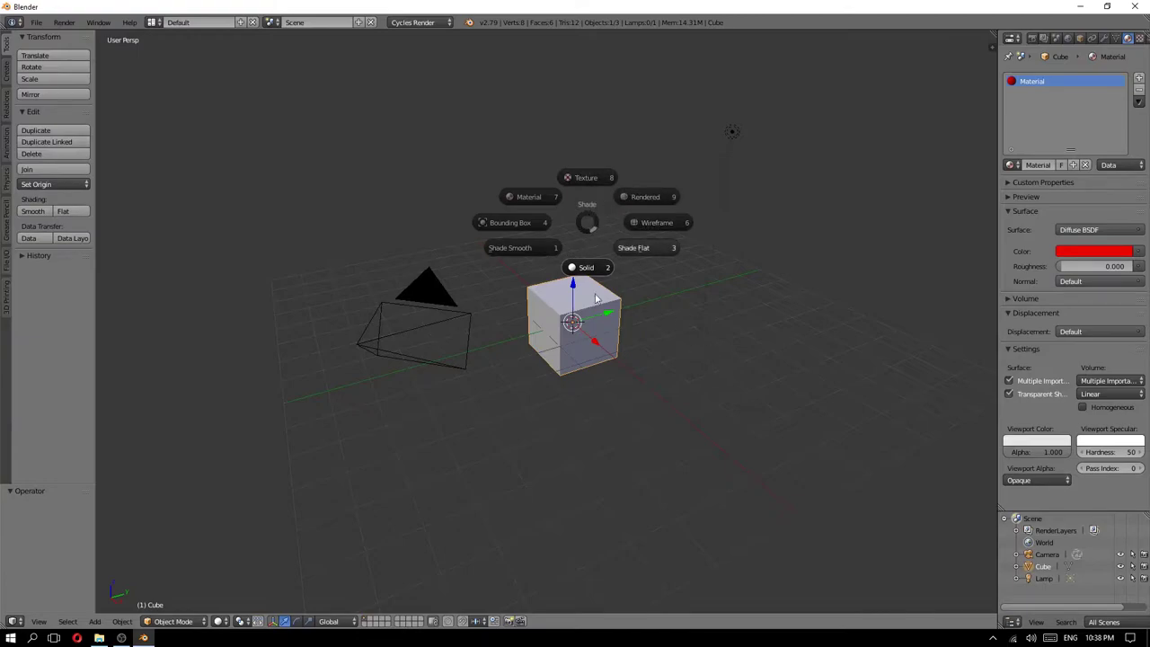
# - Preview Rendered shading while trying a blue surface colour, then restore red
pyautogui.click(638, 196)
pyautogui.moveTo(592, 312); pyautogui.dragTo(565, 323, button='middle')
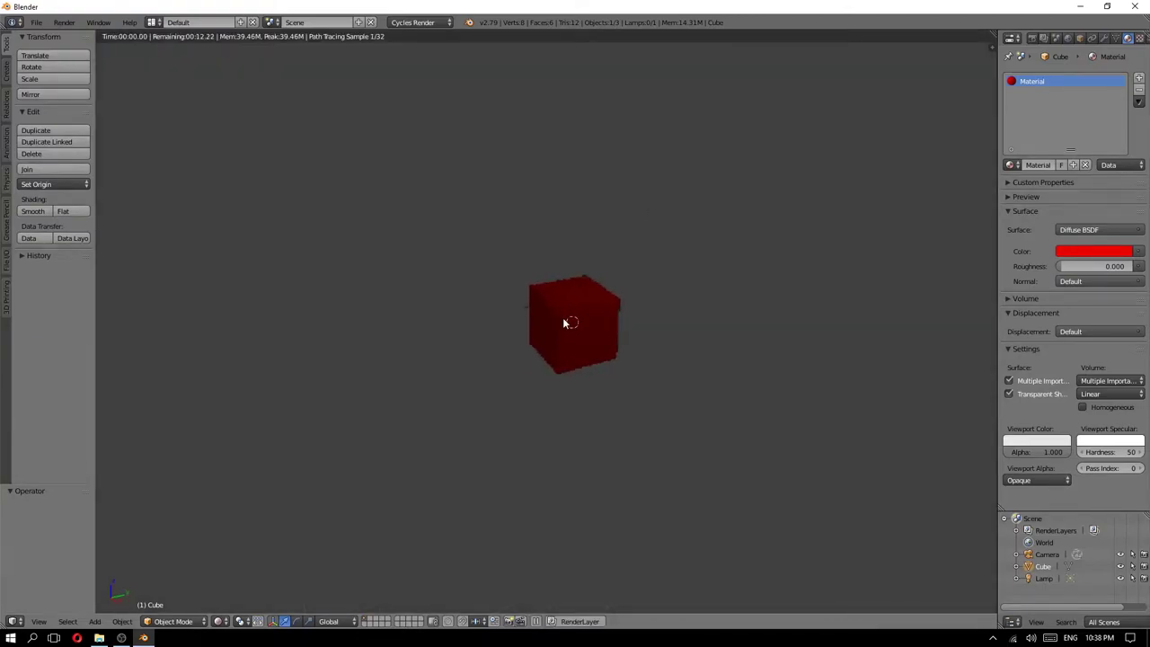
pyautogui.click(1094, 256)
pyautogui.click(1095, 256)
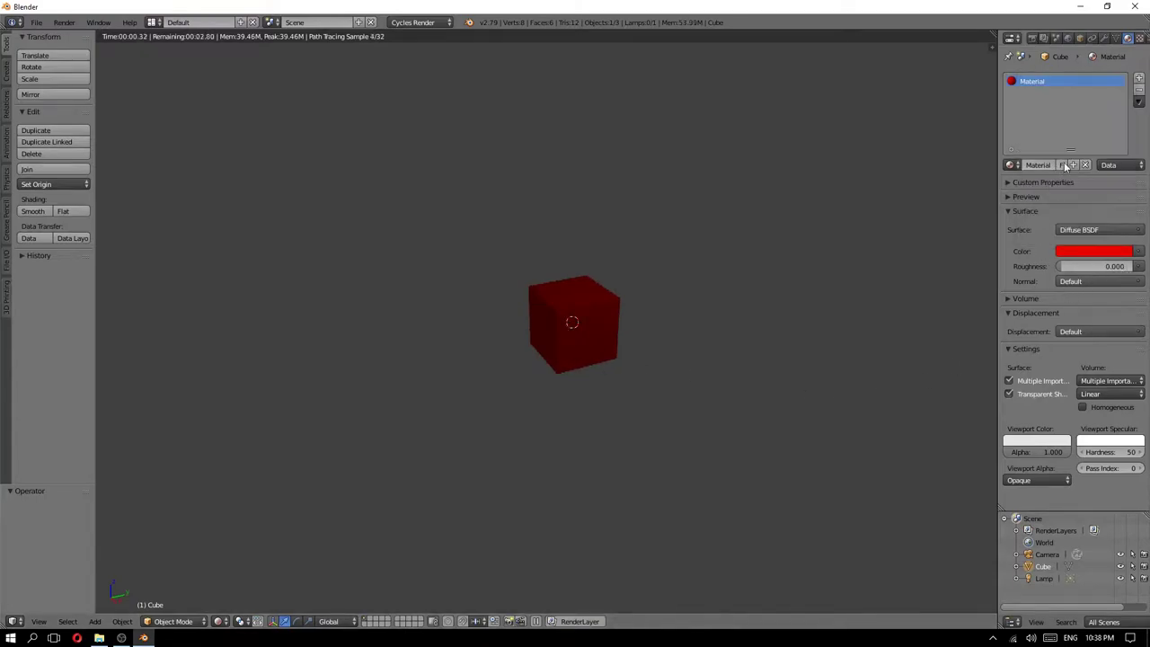
pyautogui.click(1087, 256)
pyautogui.moveTo(1068, 130); pyautogui.dragTo(1034, 103)
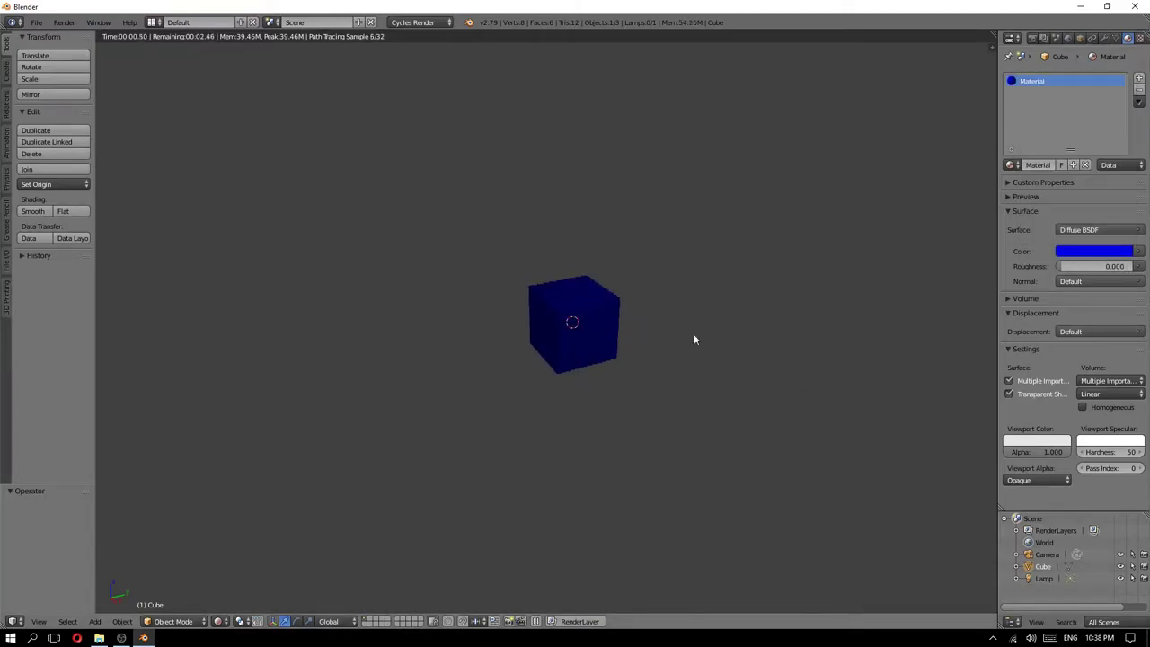
pyautogui.click(1084, 254)
pyautogui.click(1078, 160)
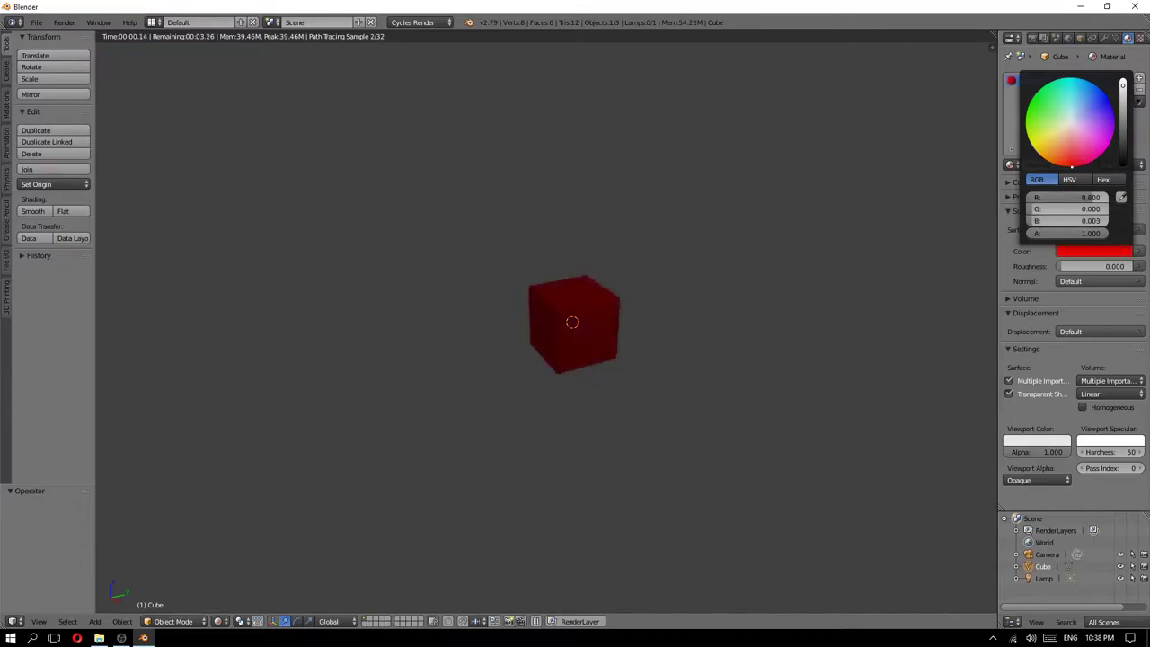
# - Return to Solid shading and set the cube's Viewport Color to red
pyautogui.press('z')
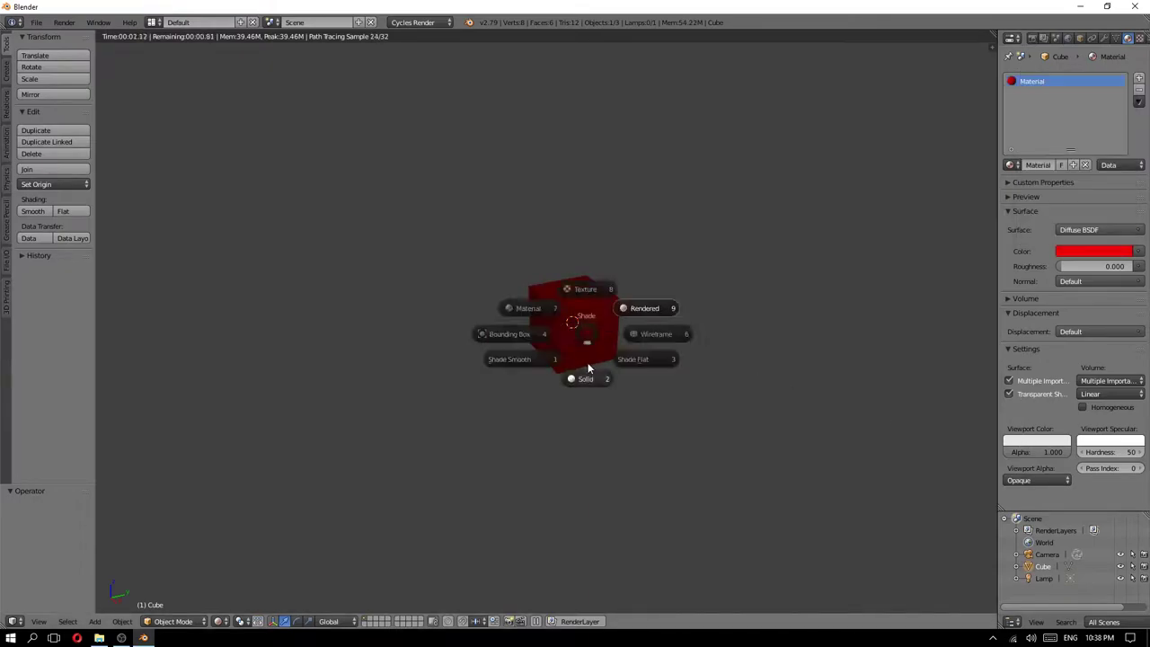
pyautogui.click(590, 381)
pyautogui.moveTo(590, 381); pyautogui.dragTo(530, 308, button='middle')
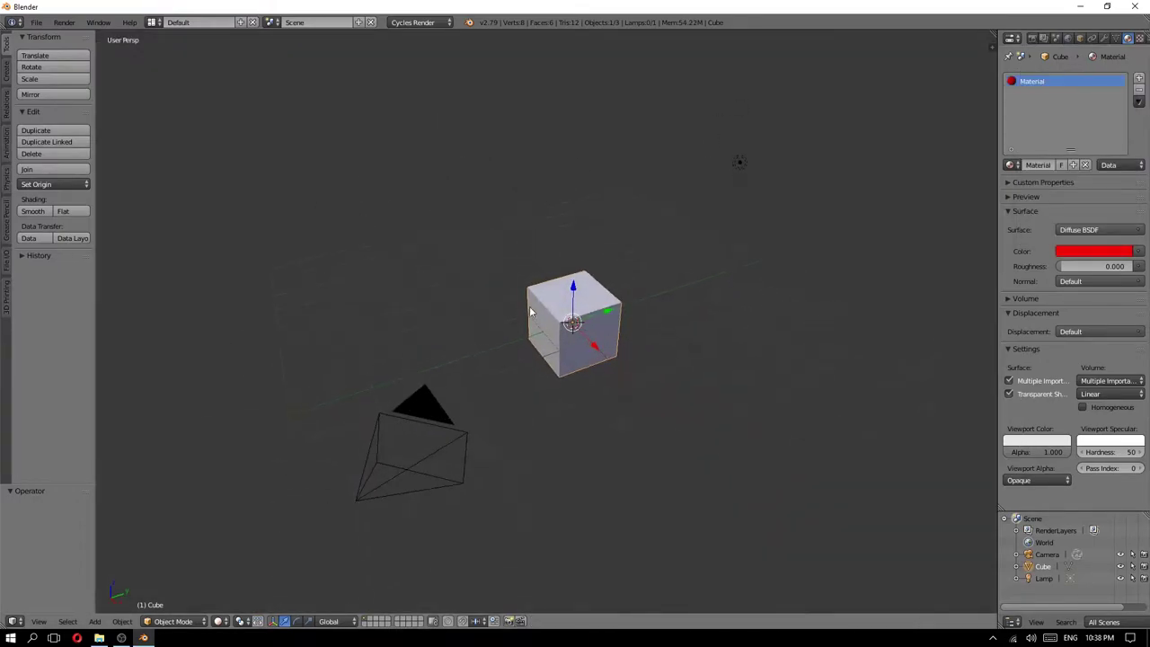
pyautogui.moveTo(611, 369); pyautogui.dragTo(622, 361, button='middle')
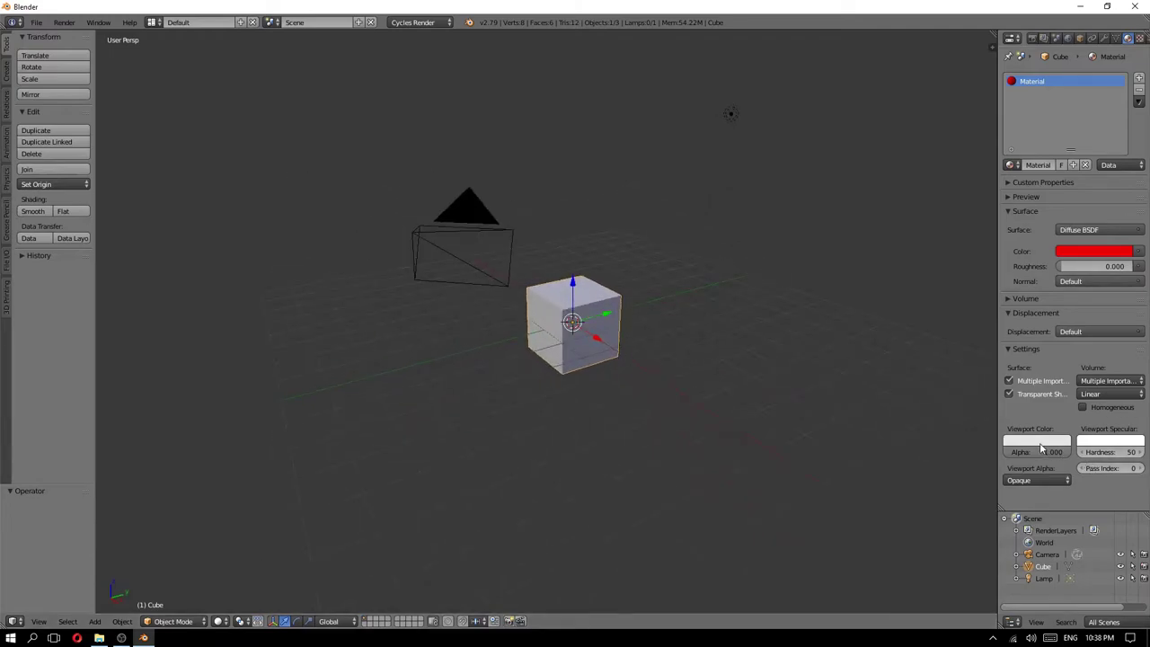
pyautogui.click(1040, 444)
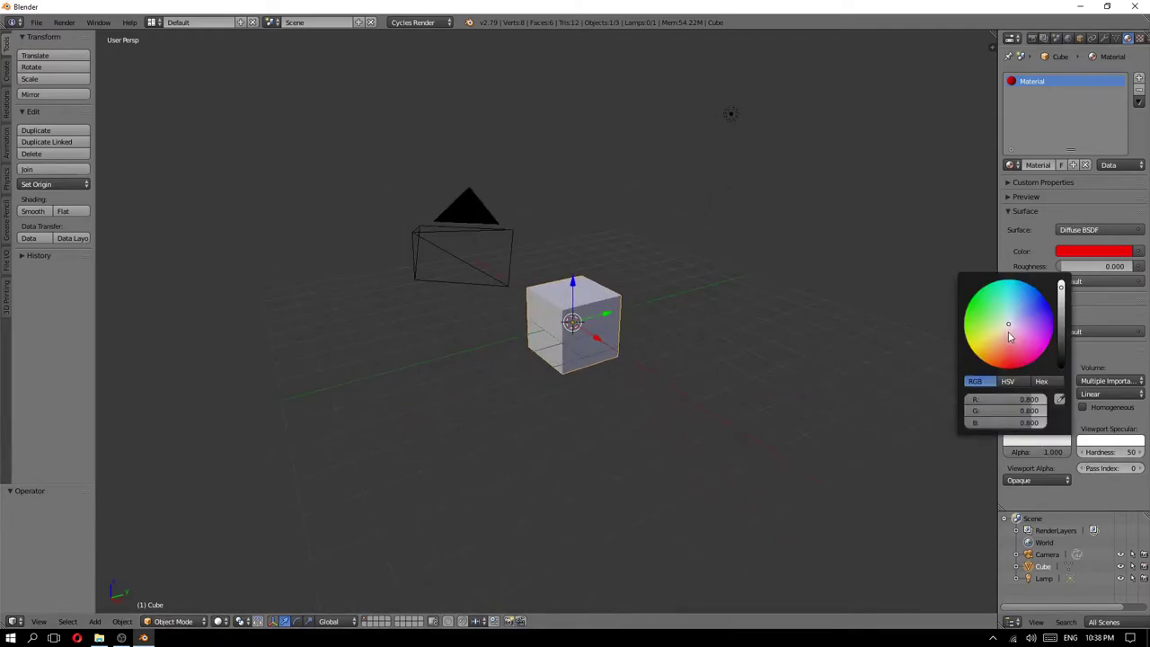
pyautogui.moveTo(1010, 336); pyautogui.dragTo(1011, 369)
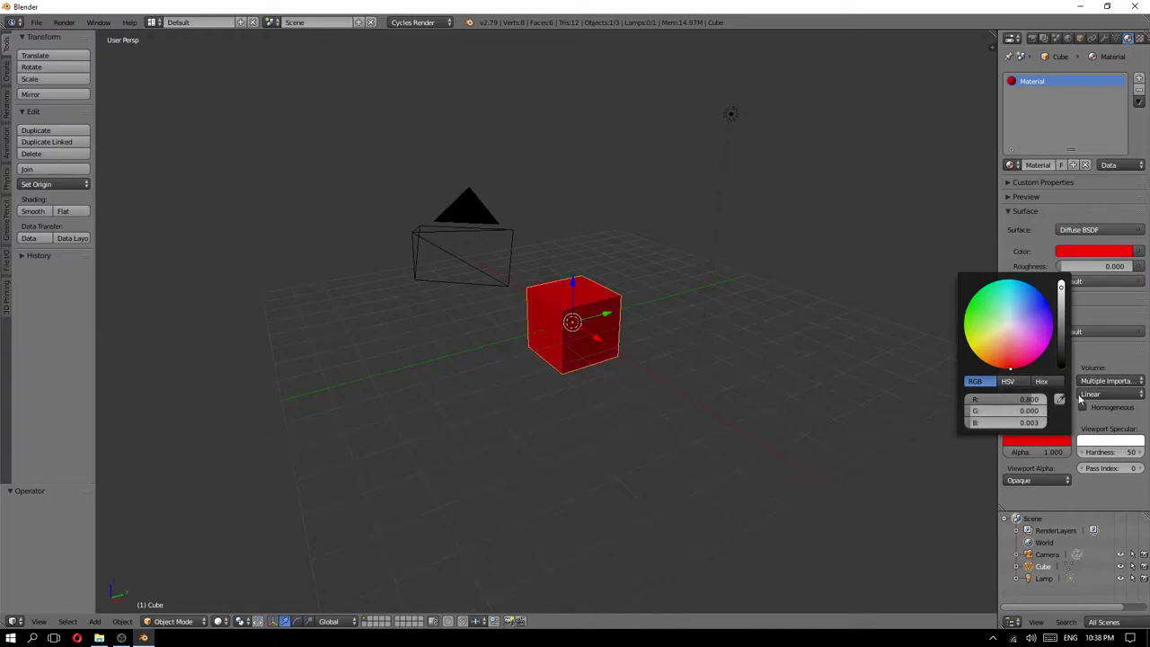
# - Try a blue viewport colour with a rendered preview, then revert to Solid and red
pyautogui.click(1015, 444)
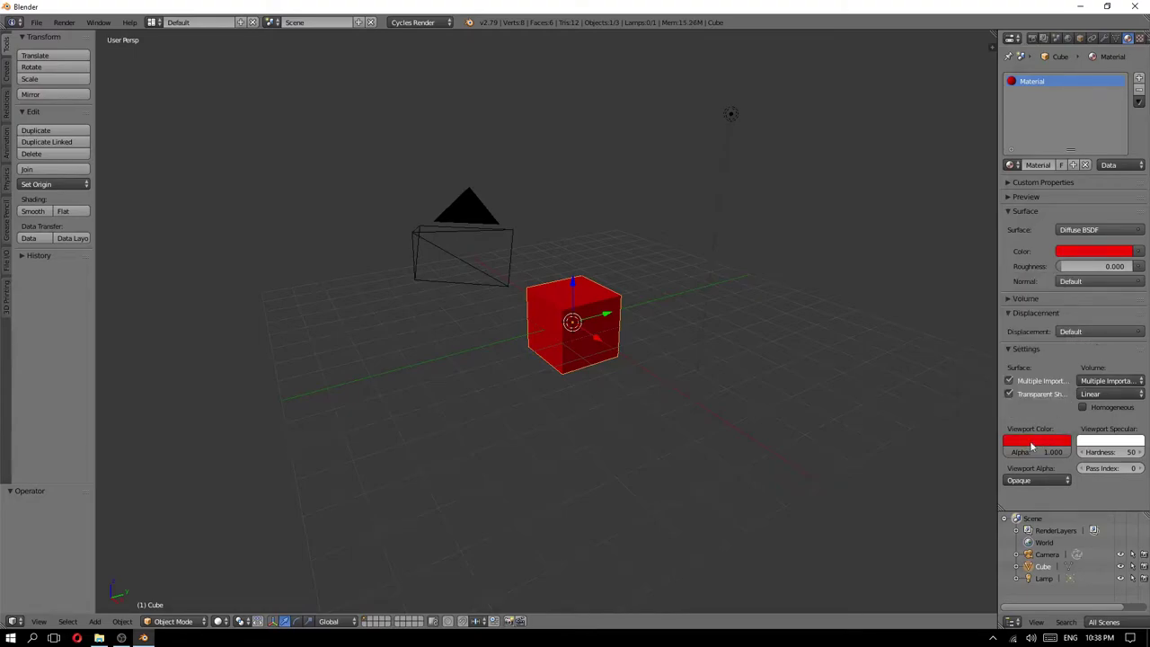
pyautogui.click(1040, 444)
pyautogui.moveTo(1020, 317); pyautogui.dragTo(1047, 303)
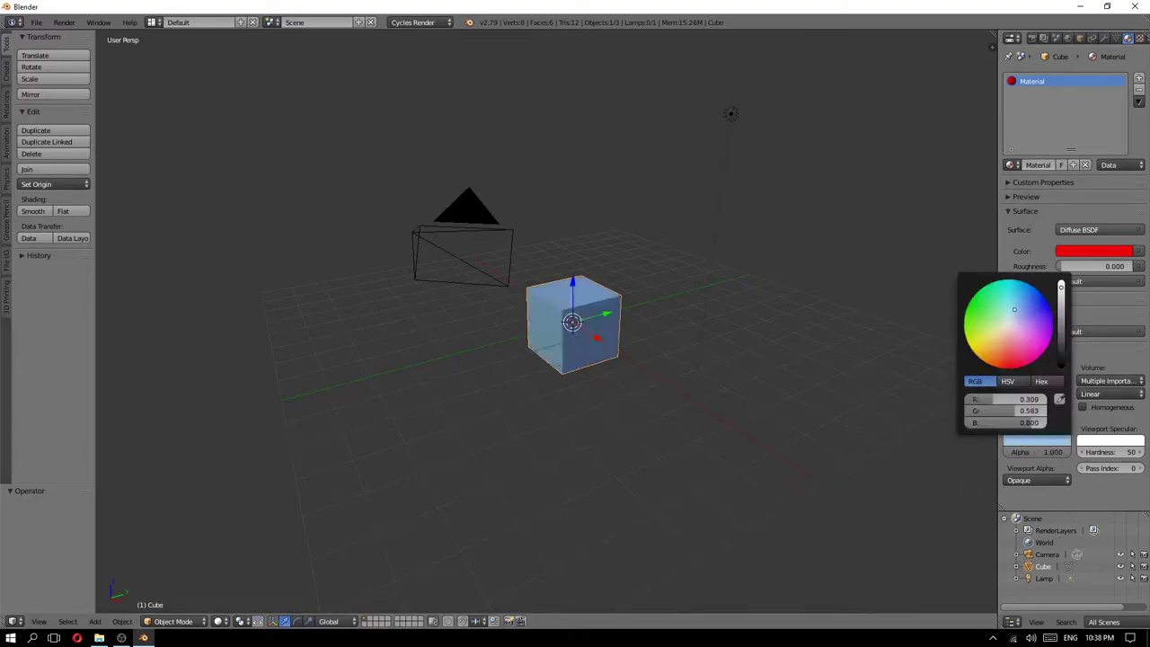
pyautogui.press('z')
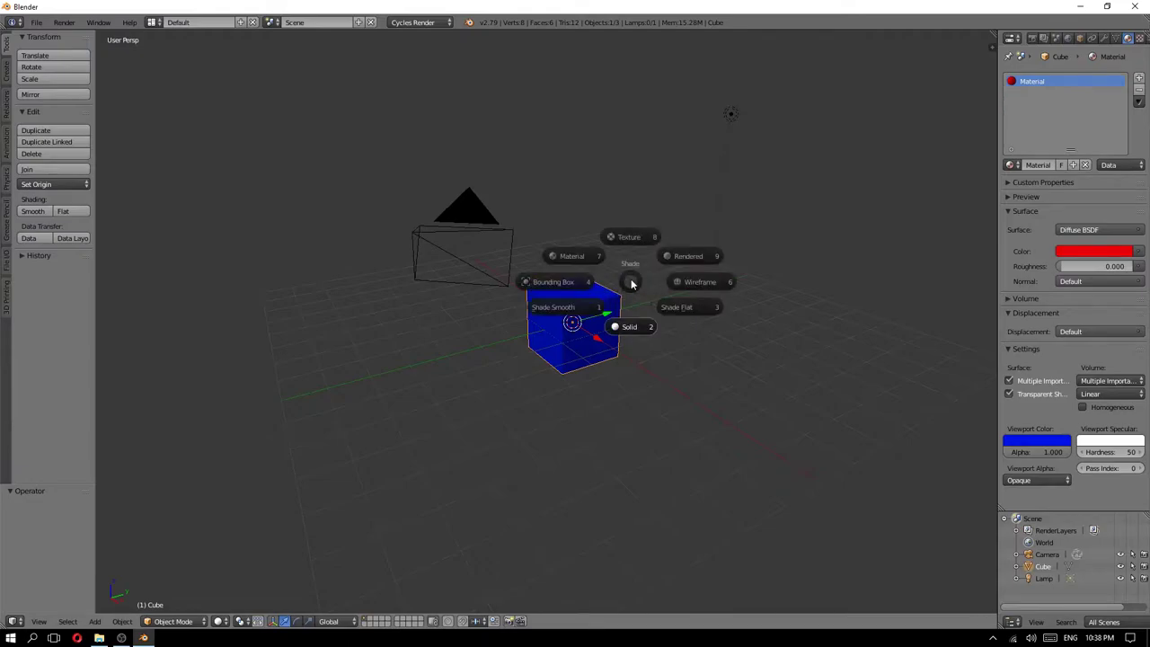
pyautogui.click(689, 257)
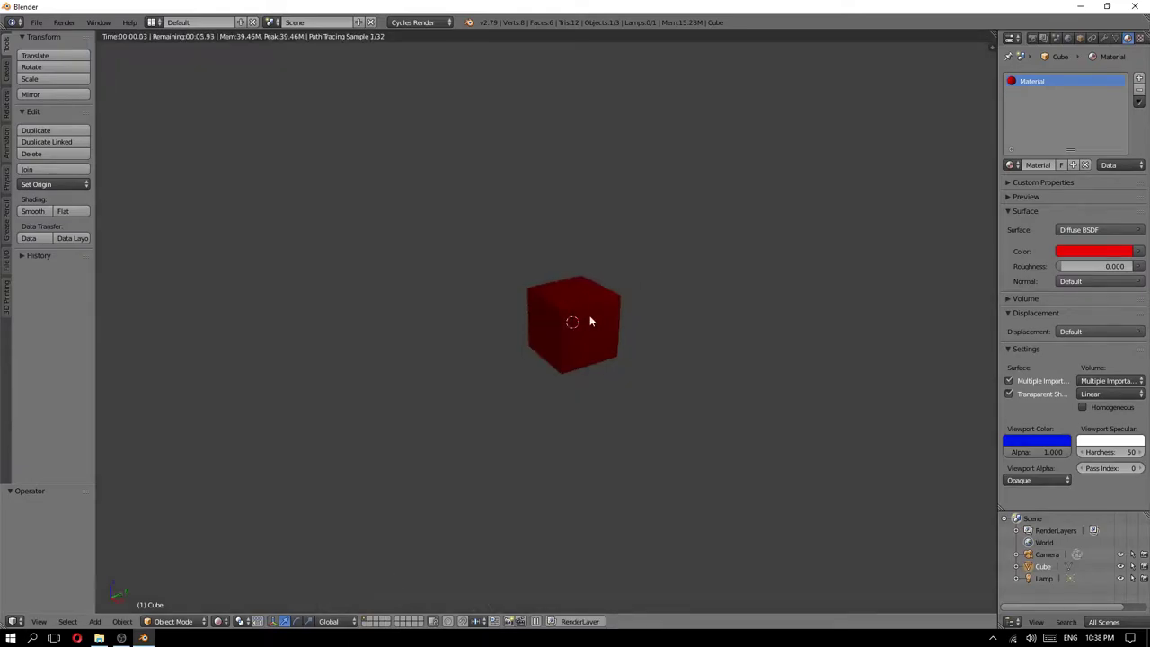
pyautogui.click(1037, 440)
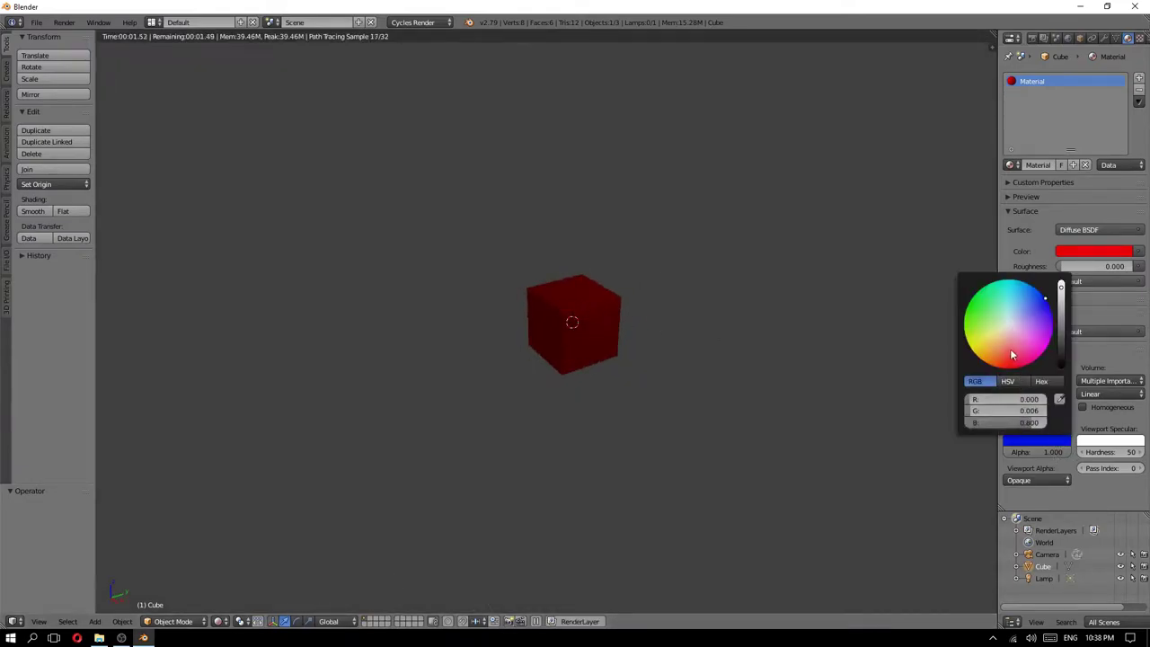
pyautogui.hotkey('shift', 'z')
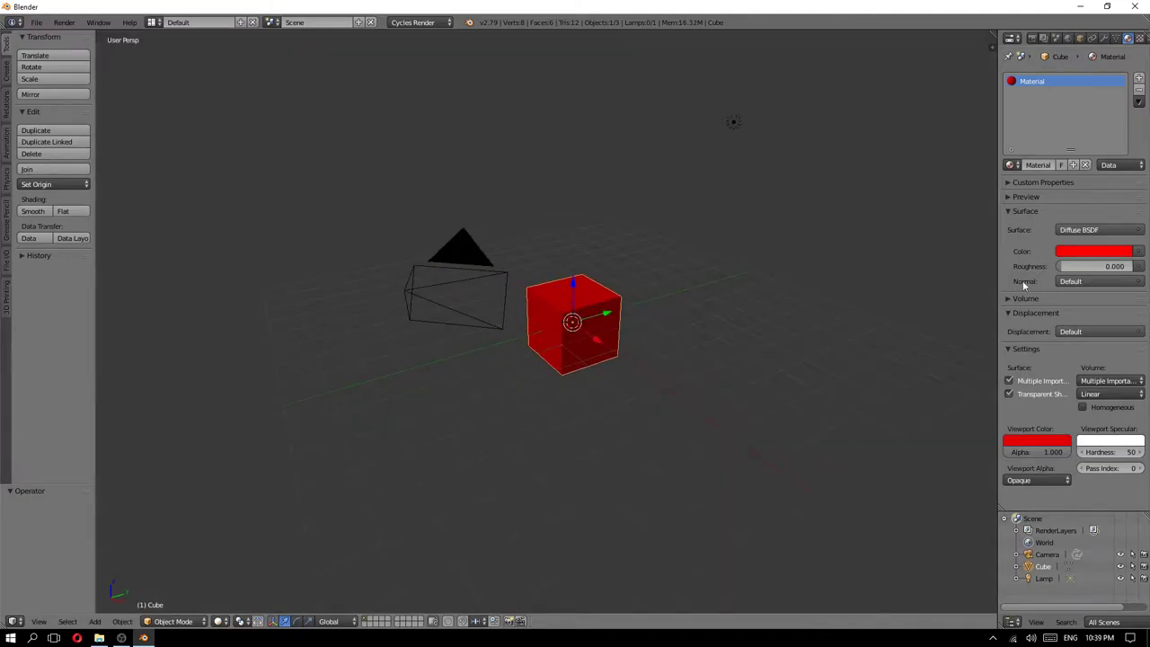
# - Add a second material slot to the cube and create a new material in it
pyautogui.moveTo(869, 232)
pyautogui.mouseDown(button='middle')
pyautogui.moveTo(632, 293)
pyautogui.moveTo(661, 265)
pyautogui.moveTo(642, 305)
pyautogui.moveTo(604, 296)
pyautogui.mouseUp(button='middle')
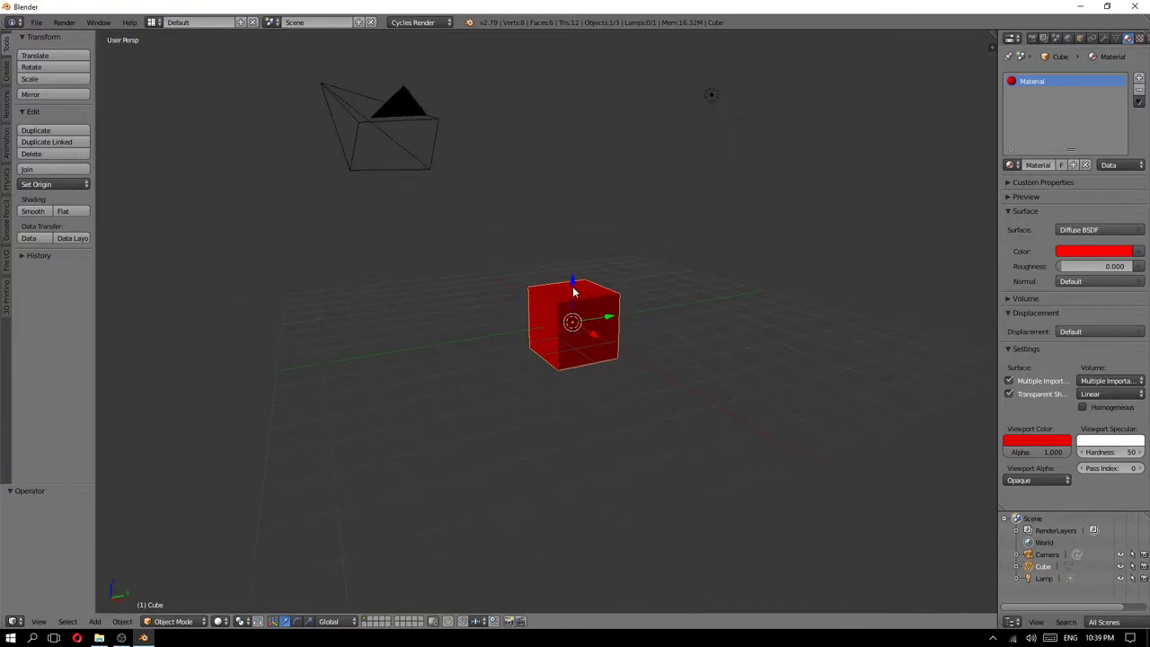
pyautogui.moveTo(606, 380); pyautogui.dragTo(968, 133, button='middle')
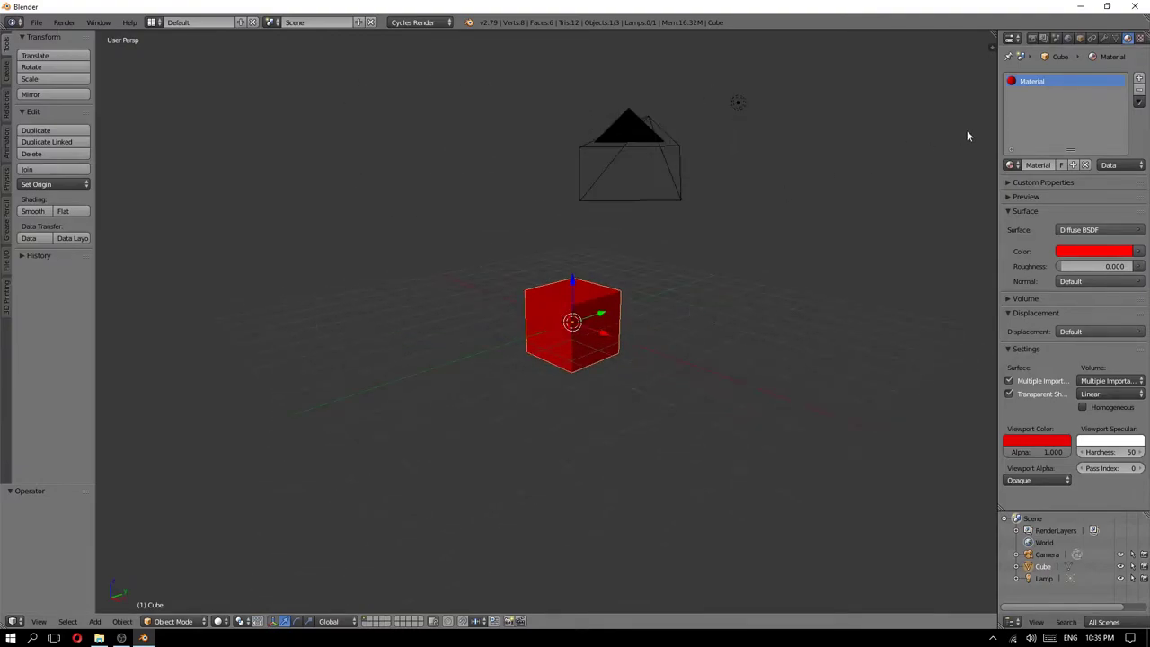
pyautogui.click(1140, 81)
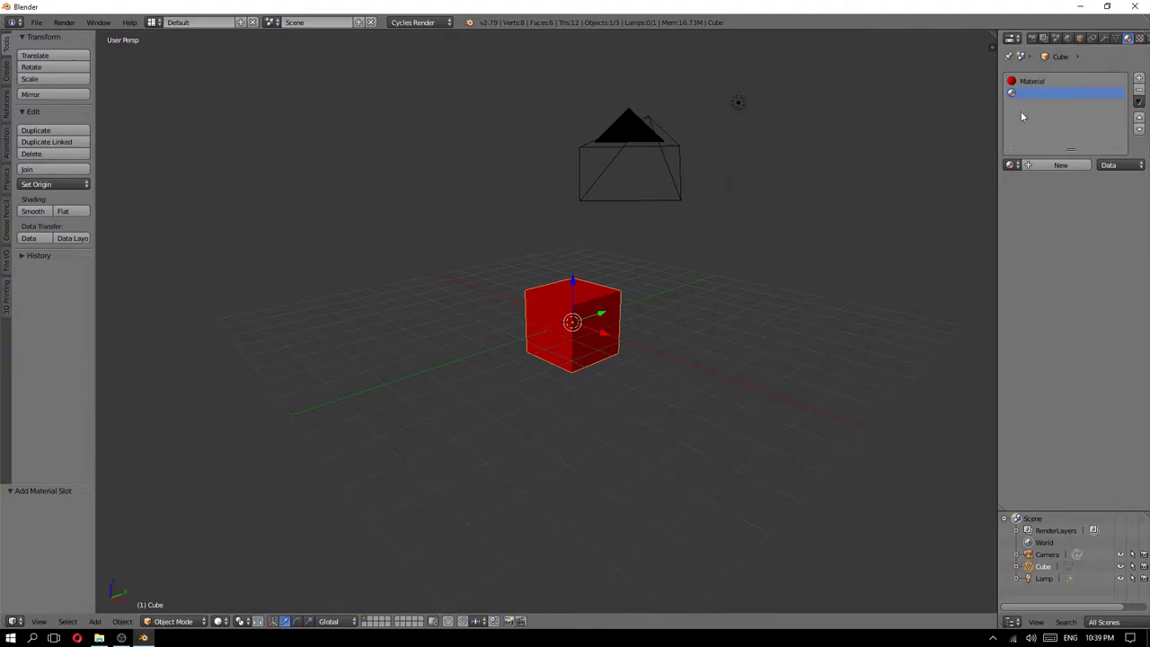
pyautogui.click(1014, 164)
pyautogui.click(1043, 165)
pyautogui.click(1030, 81)
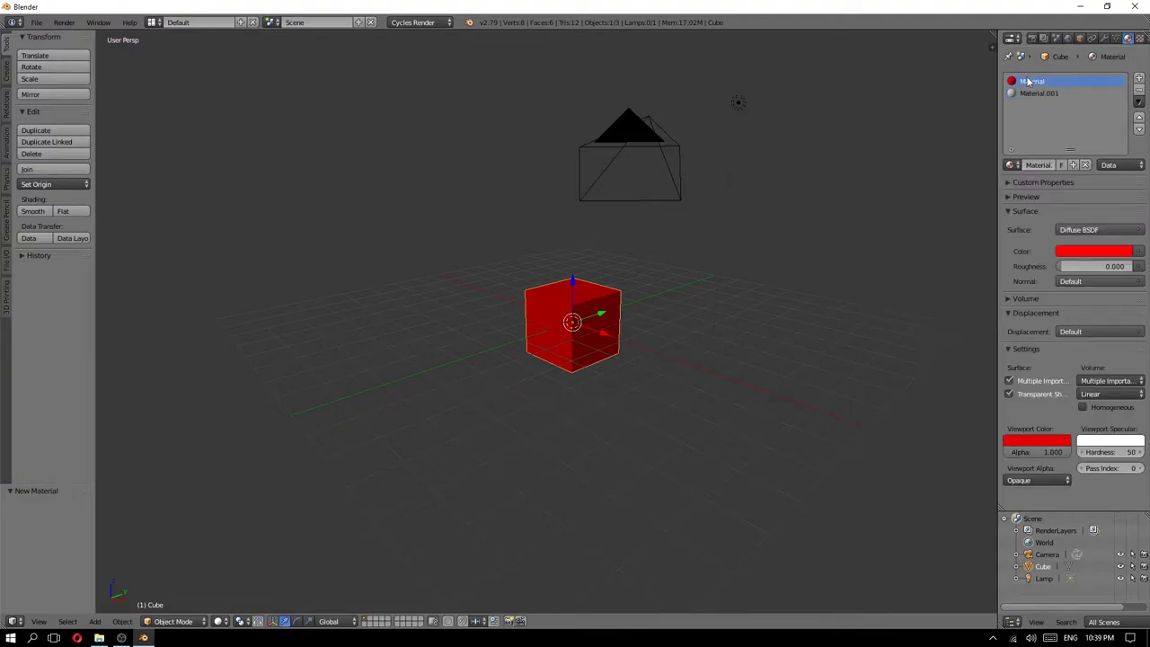
pyautogui.click(1032, 94)
pyautogui.click(1032, 82)
# - Rename the red material to Vermelho and the new one to Azul
pyautogui.click(1032, 93)
pyautogui.click(1033, 83)
pyautogui.write('Ver')
pyautogui.press('Return')
pyautogui.click(1042, 93)
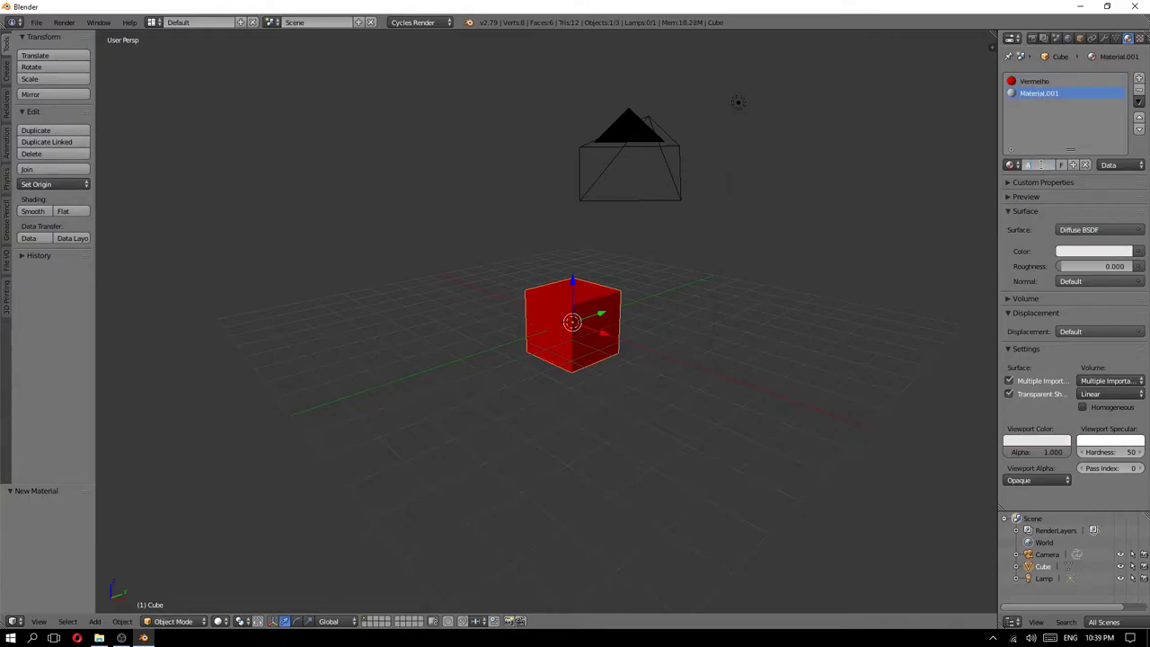
pyautogui.press('Return')
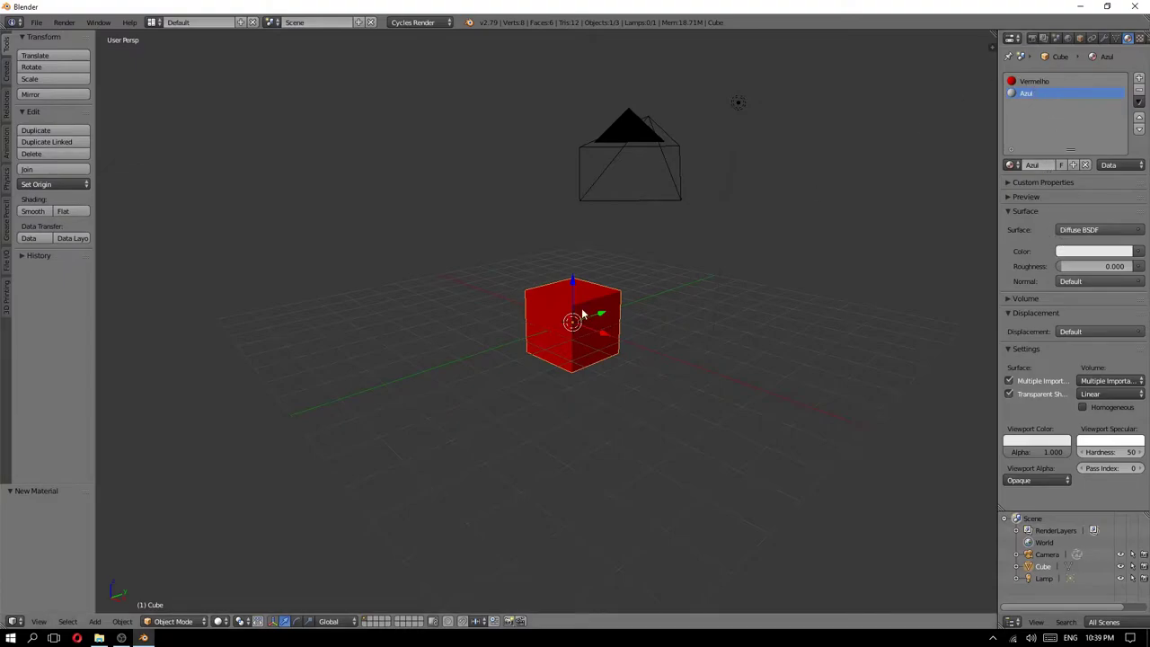
# - Set Azul's surface colour to blue and show its preview sphere
pyautogui.click(1083, 251)
pyautogui.moveTo(1079, 196); pyautogui.dragTo(1042, 210)
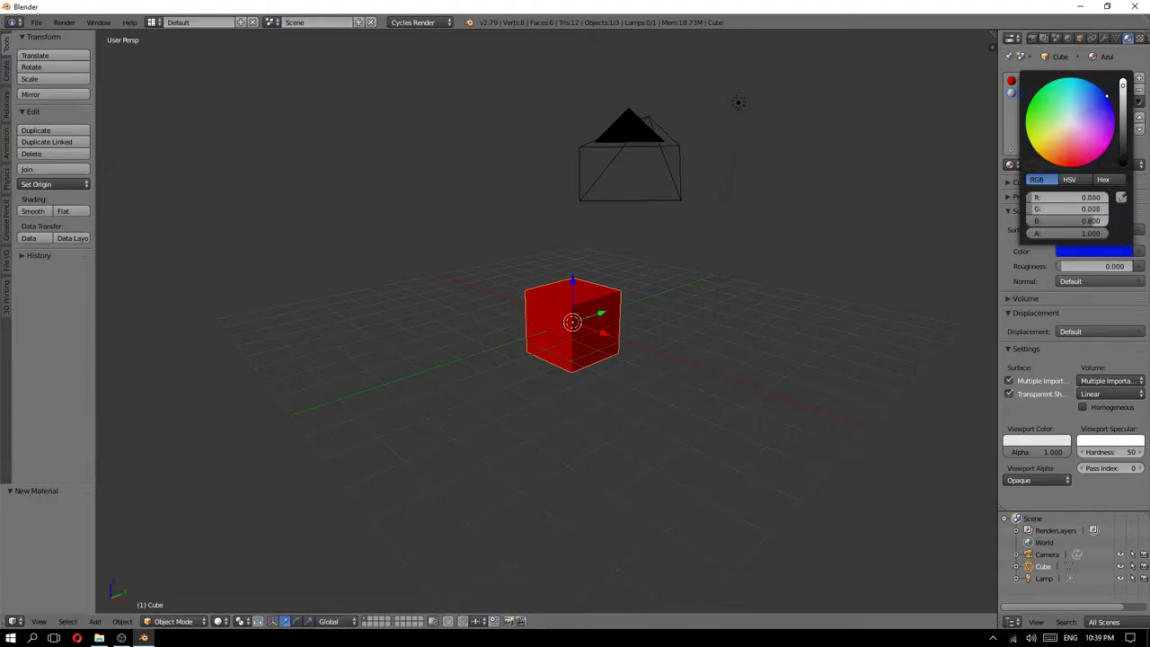
pyautogui.click(1033, 440)
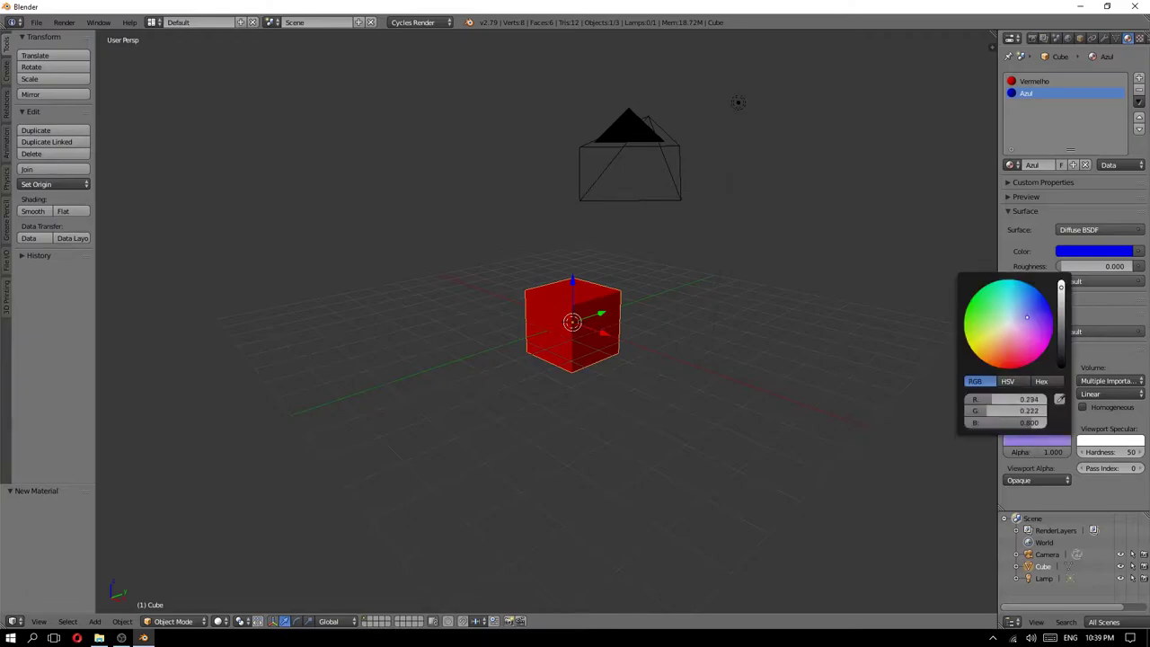
pyautogui.click(1070, 197)
# - Zoom in on the cube and switch the active slot from Vermelho to Azul
pyautogui.moveTo(666, 299)
pyautogui.mouseDown(button='middle')
pyautogui.moveTo(699, 290)
pyautogui.moveTo(521, 308)
pyautogui.mouseUp(button='middle')
pyautogui.scroll(3, 604, 329)
pyautogui.moveTo(604, 329)
pyautogui.mouseDown(button='middle')
pyautogui.moveTo(617, 307)
pyautogui.moveTo(647, 329)
pyautogui.moveTo(560, 342)
pyautogui.moveTo(747, 313)
pyautogui.moveTo(685, 211)
pyautogui.moveTo(544, 308)
pyautogui.moveTo(608, 311)
pyautogui.mouseUp(button='middle')
pyautogui.scroll(-4, 545, 308)
pyautogui.scroll(1, 526, 312)
pyautogui.scroll(2, 609, 311)
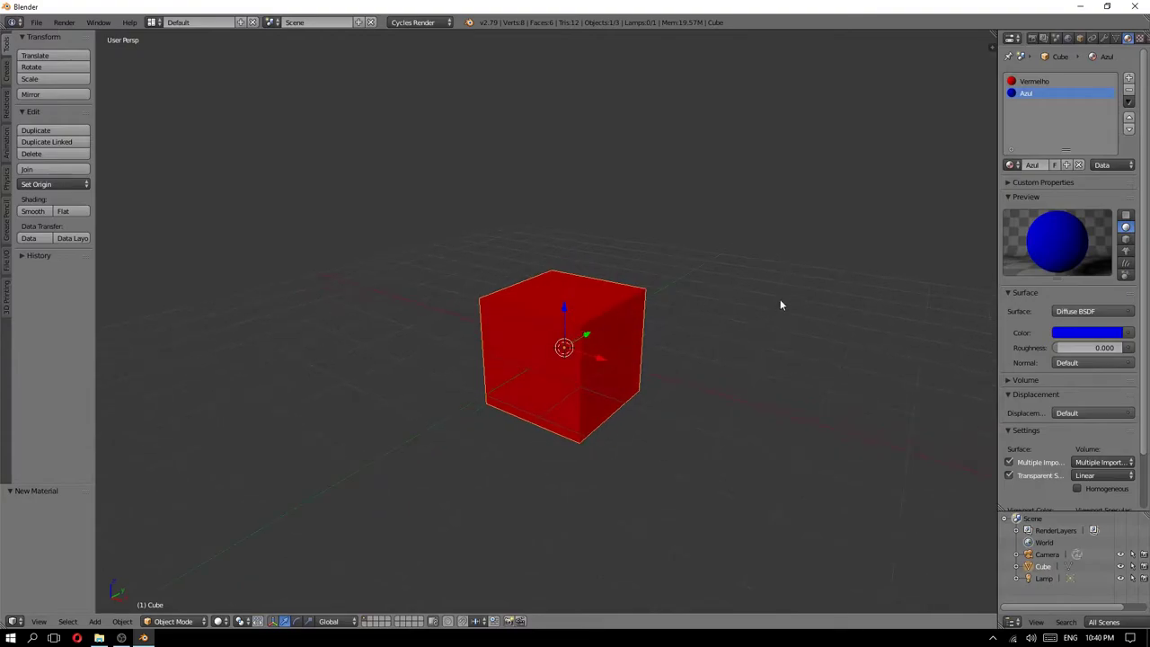
pyautogui.click(1033, 82)
pyautogui.moveTo(502, 335)
pyautogui.mouseDown(button='middle')
pyautogui.moveTo(566, 244)
pyautogui.moveTo(491, 326)
pyautogui.moveTo(648, 321)
pyautogui.moveTo(589, 348)
pyautogui.moveTo(651, 290)
pyautogui.moveTo(639, 301)
pyautogui.moveTo(665, 303)
pyautogui.moveTo(639, 330)
pyautogui.mouseUp(button='middle')
pyautogui.click(1027, 93)
pyautogui.press('Tab')
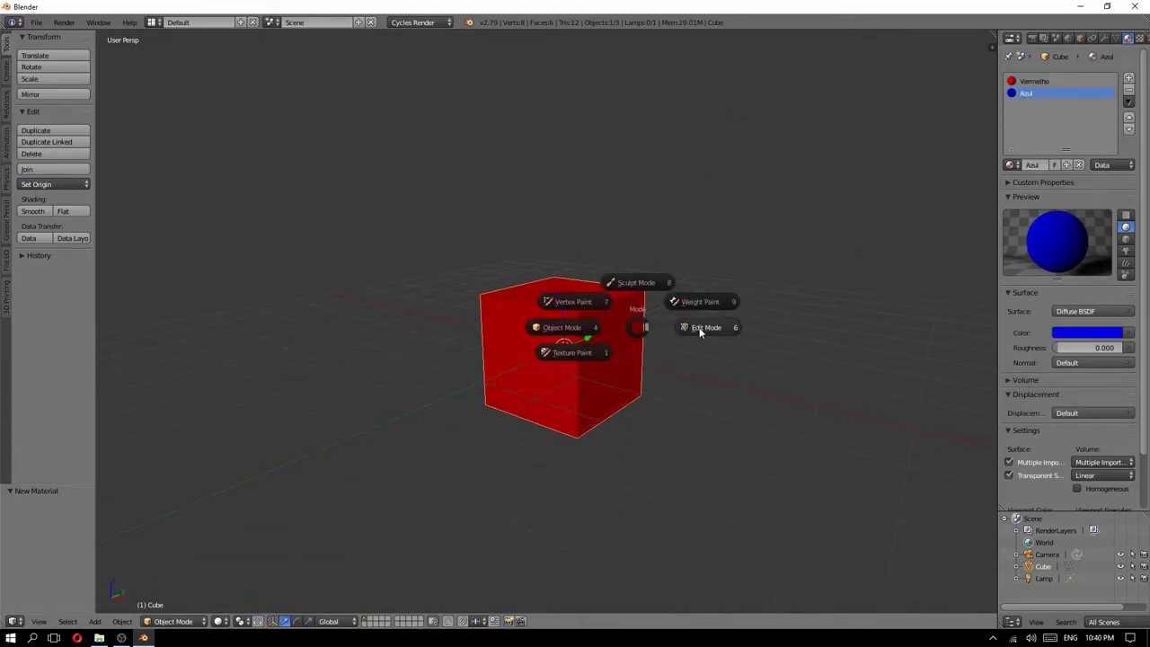
# - Put the cube into Edit Mode, toggling through Object Mode and back
pyautogui.click(698, 330)
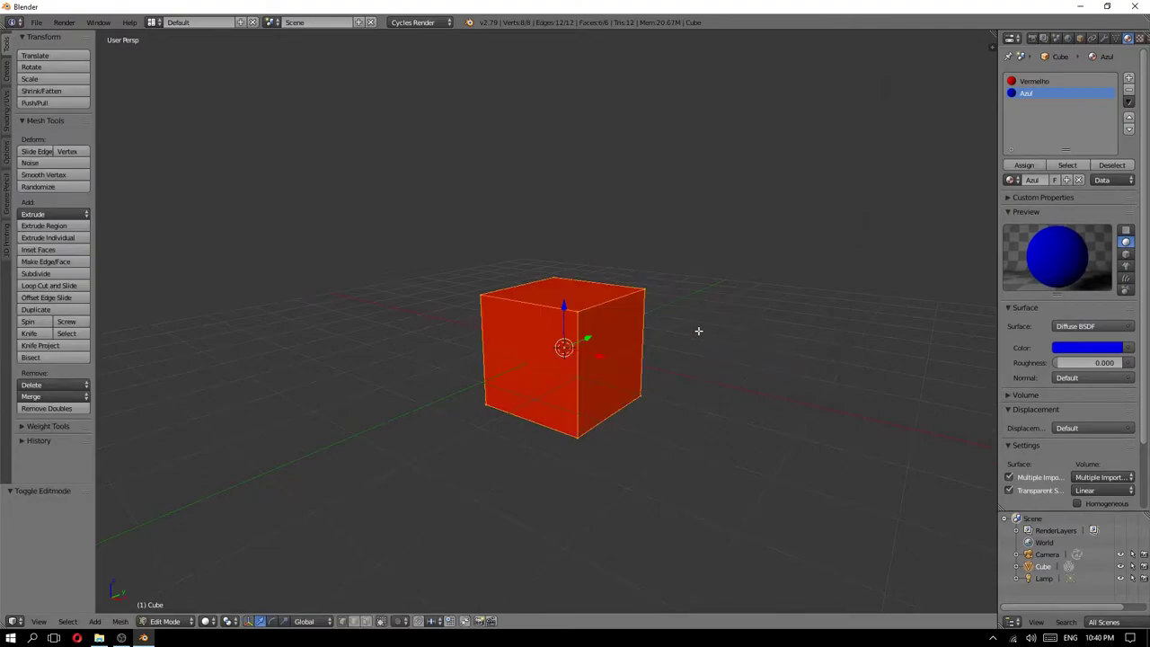
pyautogui.press('Tab')
pyautogui.click(760, 334)
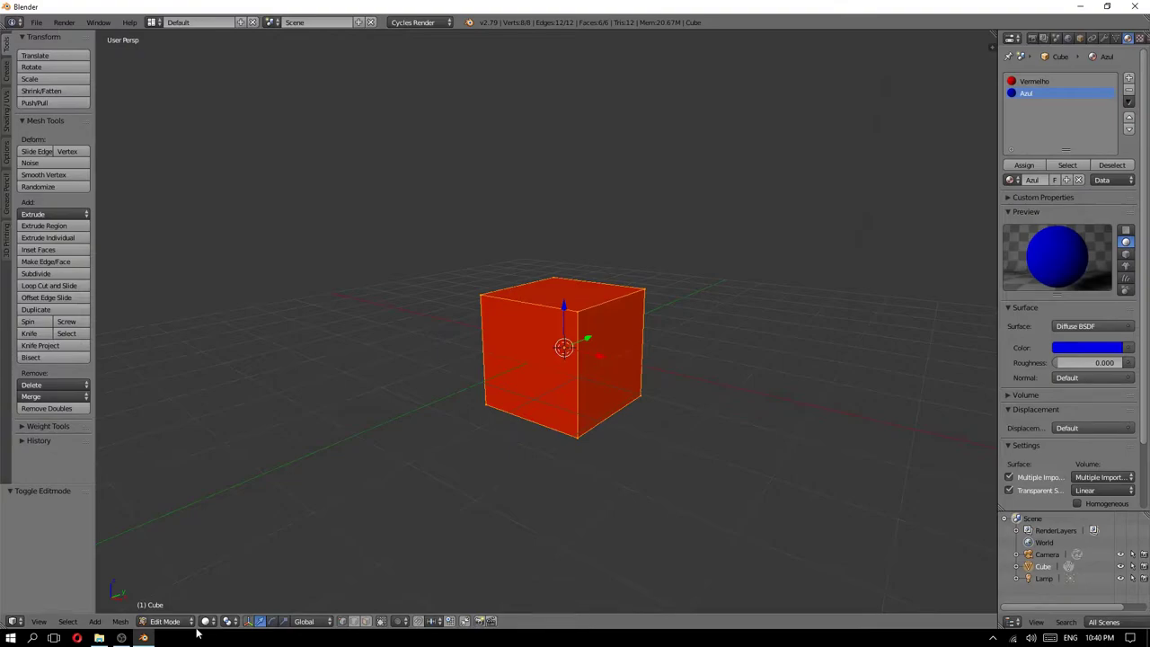
pyautogui.press('Tab')
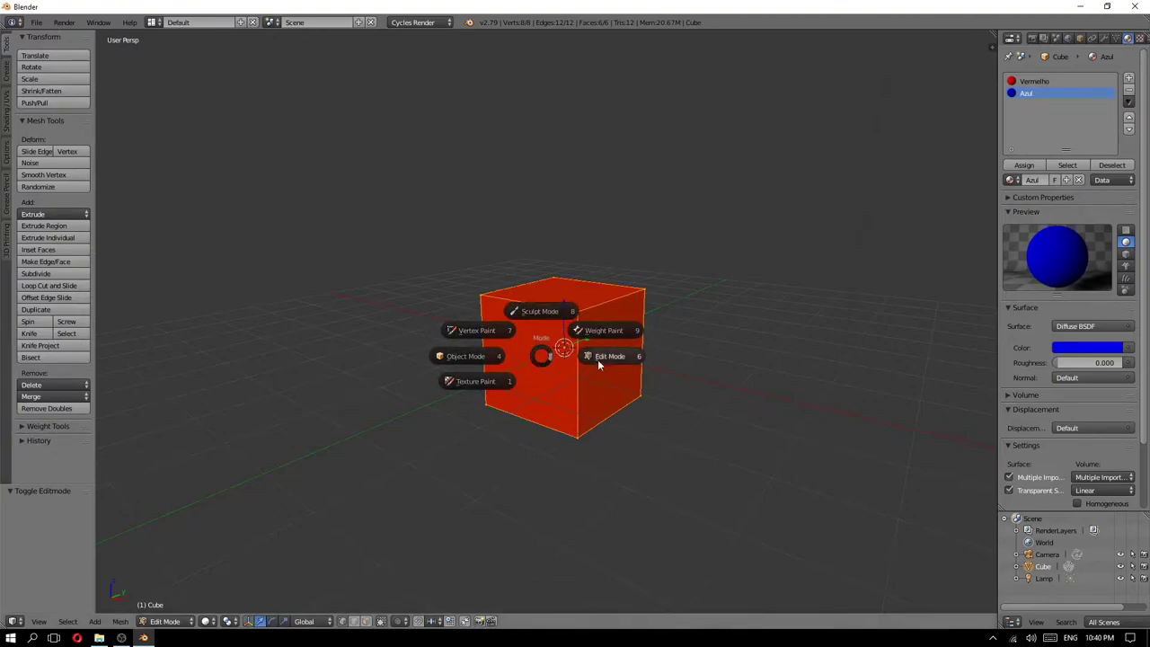
pyautogui.click(540, 361)
pyautogui.press('Tab')
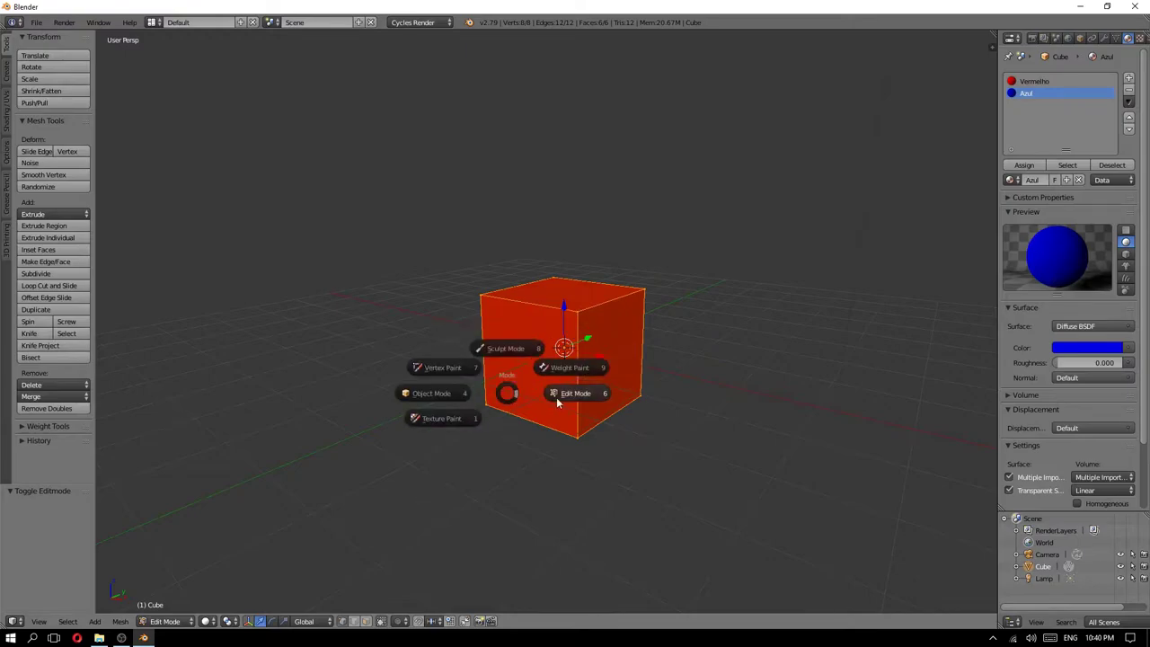
pyautogui.click(178, 627)
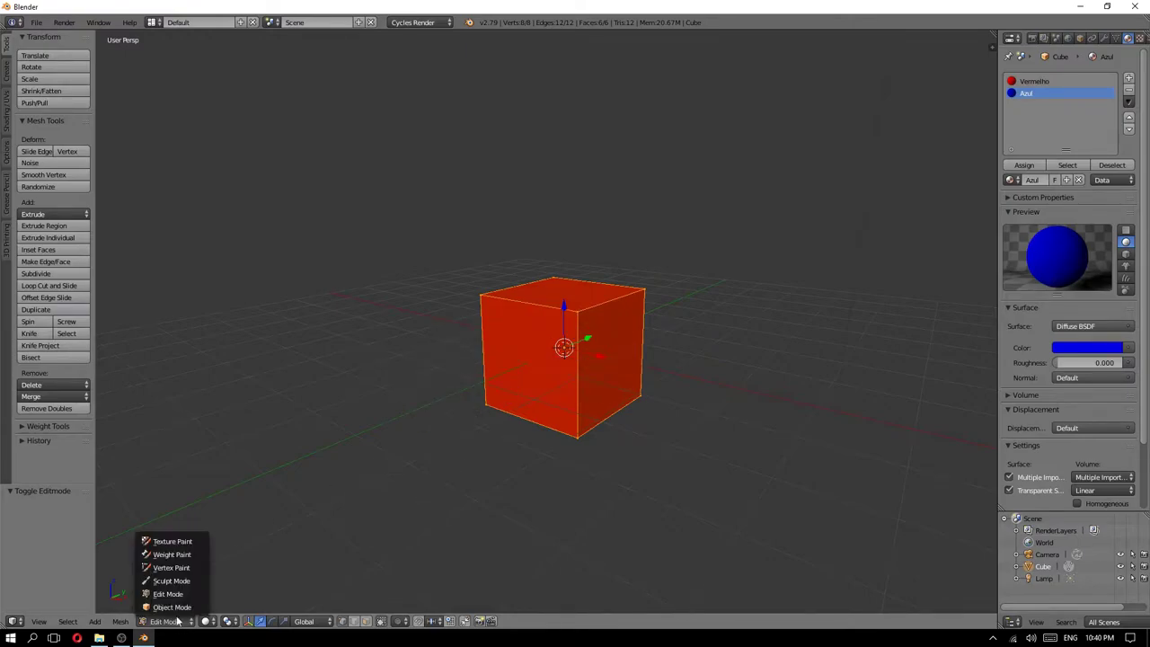
pyautogui.click(175, 608)
pyautogui.click(175, 621)
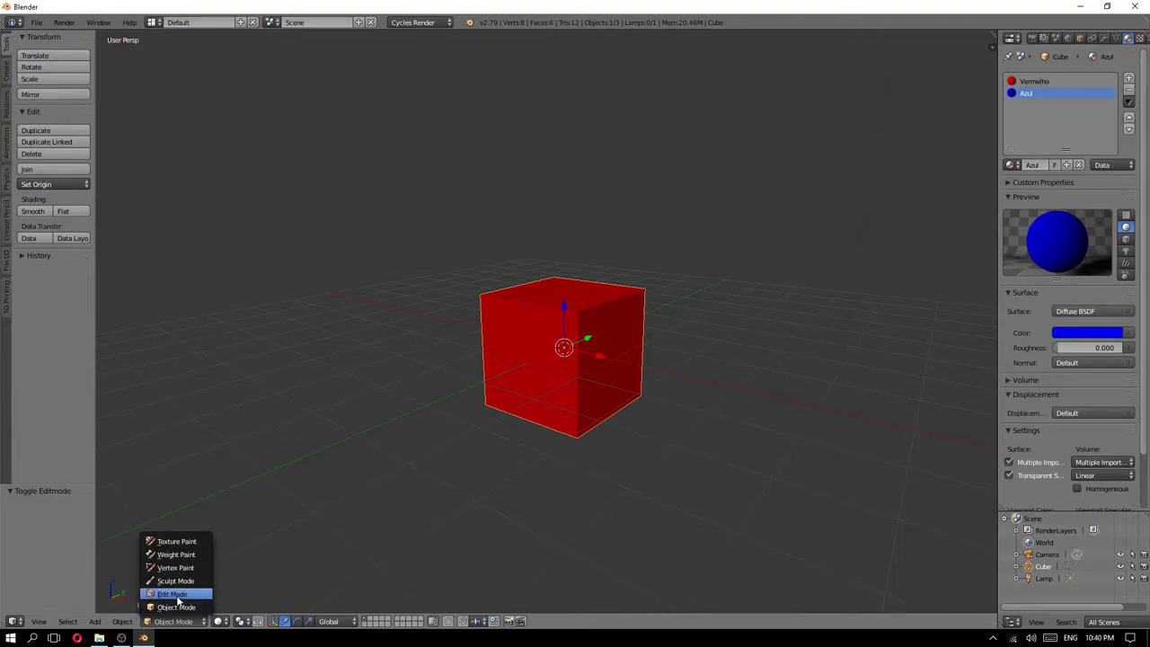
pyautogui.click(173, 594)
# - Preview Rendered then Solid shading, switch to face select and deselect all faces
pyautogui.click(206, 621)
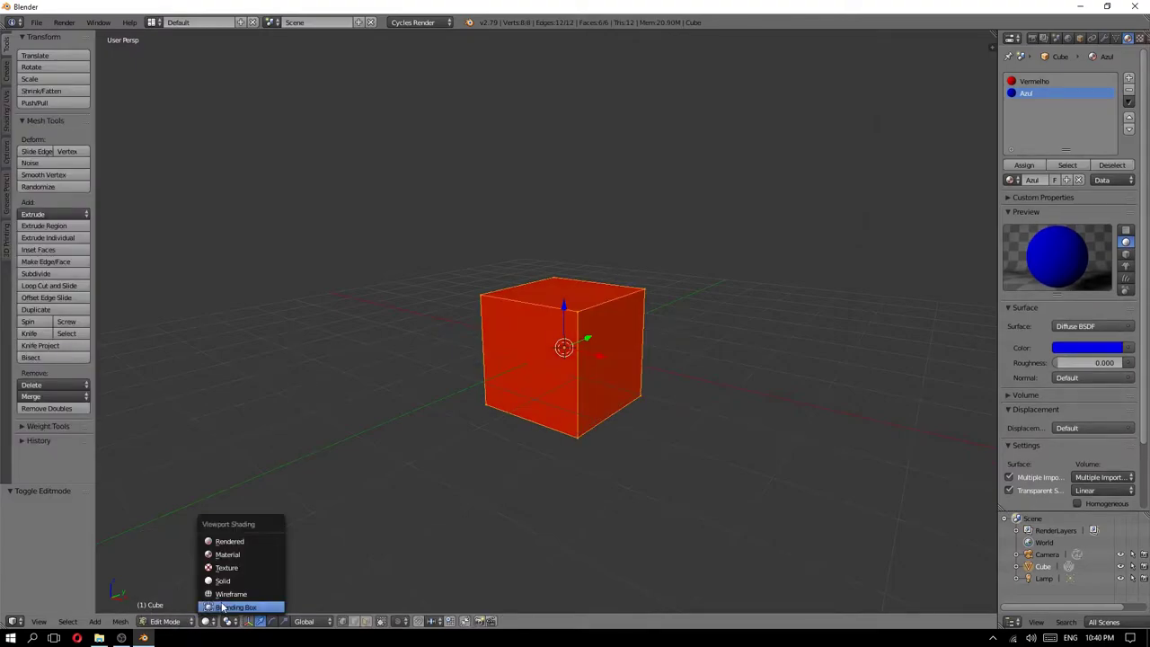
pyautogui.click(230, 541)
pyautogui.click(208, 621)
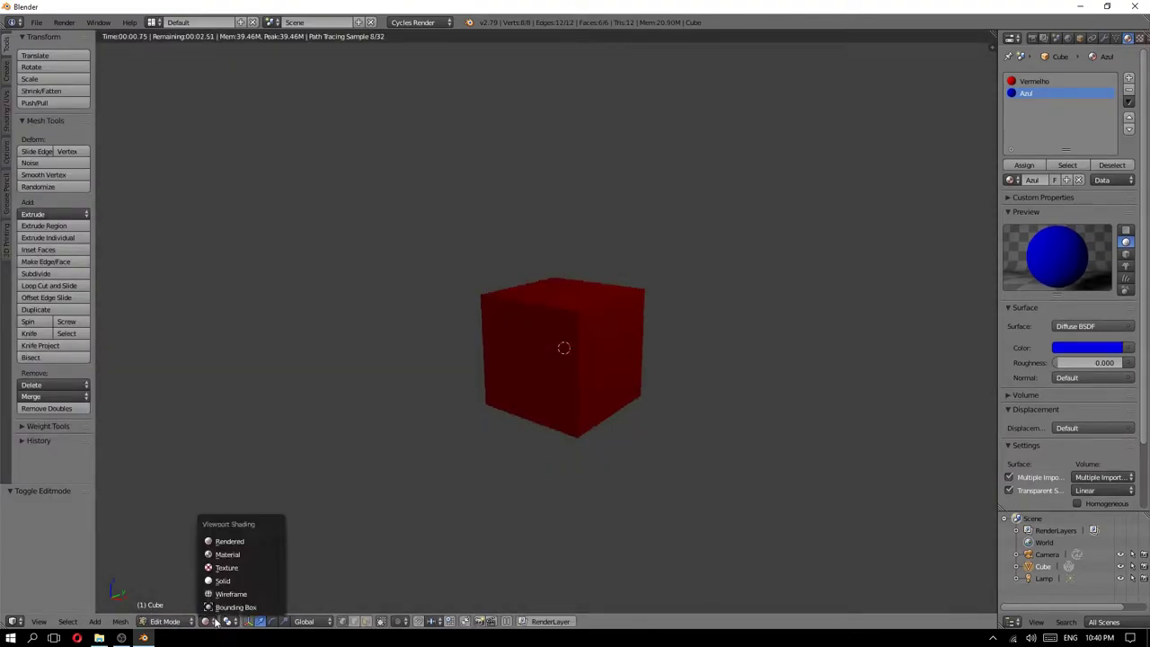
pyautogui.click(242, 582)
pyautogui.moveTo(587, 373)
pyautogui.mouseDown(button='middle')
pyautogui.moveTo(532, 380)
pyautogui.moveTo(539, 364)
pyautogui.mouseUp(button='middle')
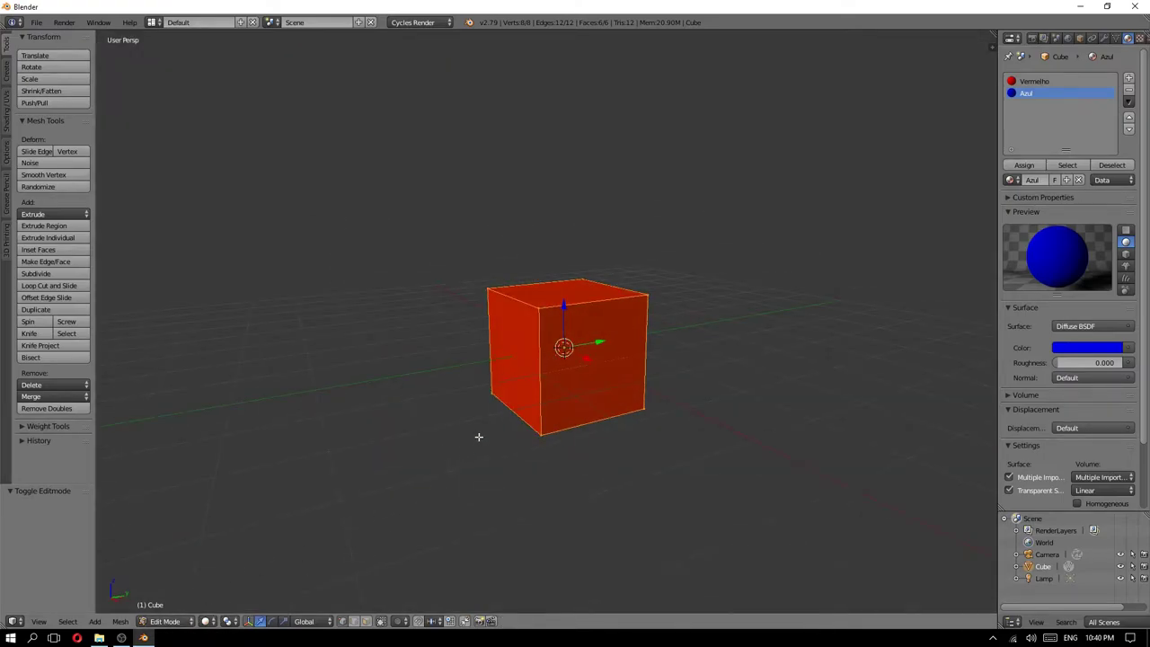
pyautogui.moveTo(477, 437); pyautogui.dragTo(571, 428, button='middle')
pyautogui.click(367, 622)
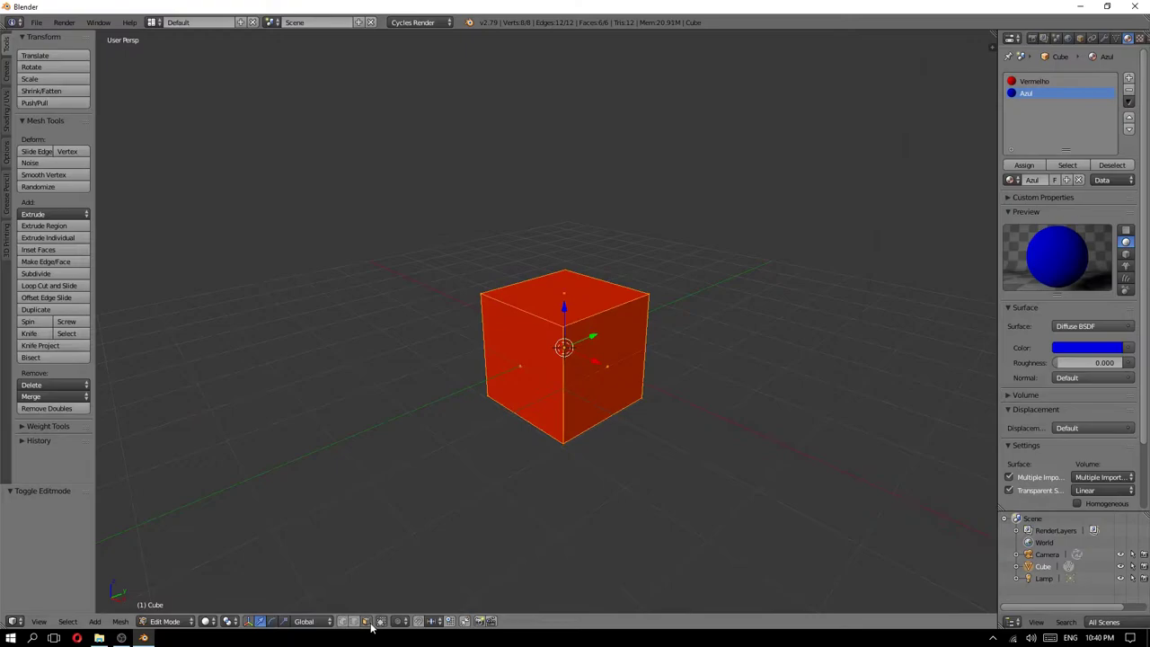
pyautogui.press('a')
pyautogui.moveTo(598, 447)
pyautogui.mouseDown(button='middle')
pyautogui.moveTo(599, 378)
pyautogui.moveTo(613, 351)
pyautogui.mouseUp(button='middle')
# - Clear the selection and try selecting several of the cube's faces
pyautogui.press('a')
pyautogui.press('a')
pyautogui.press('a')
pyautogui.press('a')
pyautogui.rightClick(522, 362)
pyautogui.rightClick(563, 281)
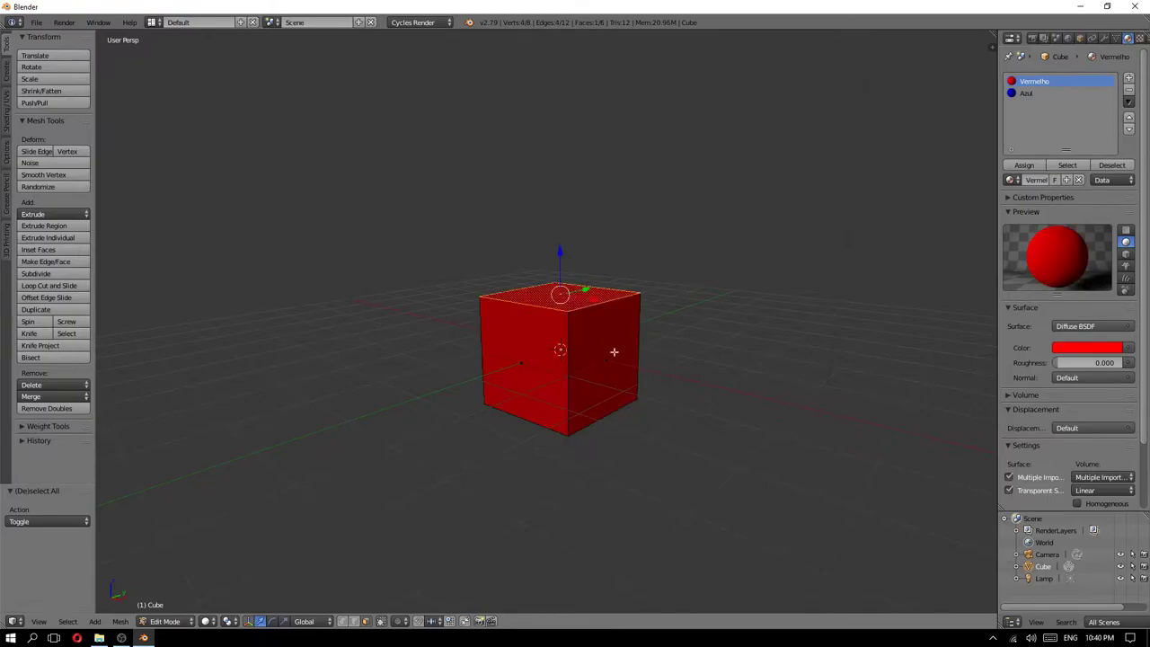
pyautogui.rightClick(615, 352)
pyautogui.rightClick(567, 298)
pyautogui.moveTo(609, 362)
pyautogui.mouseDown(button='middle')
pyautogui.moveTo(550, 359)
pyautogui.moveTo(710, 385)
pyautogui.moveTo(507, 504)
pyautogui.mouseUp(button='middle')
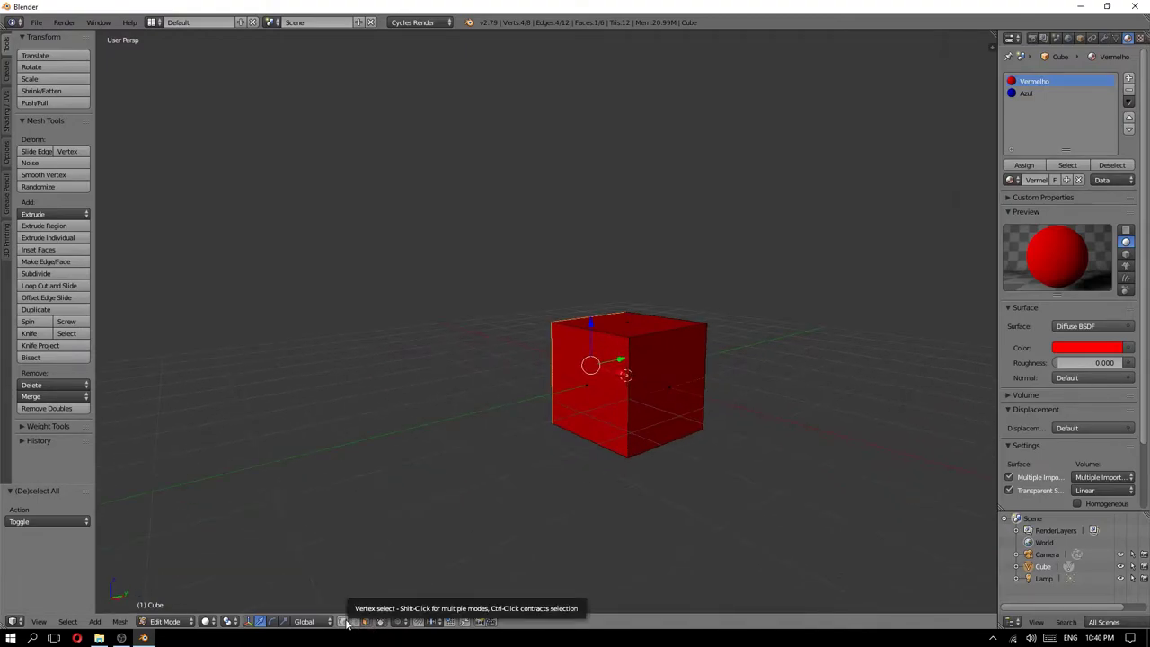
# - Switch to vertex select and pick the four corners of the cube's right face
pyautogui.click(346, 622)
pyautogui.press('a')
pyautogui.moveTo(529, 396)
pyautogui.mouseDown(button='middle')
pyautogui.moveTo(650, 351)
pyautogui.moveTo(590, 330)
pyautogui.mouseUp(button='middle')
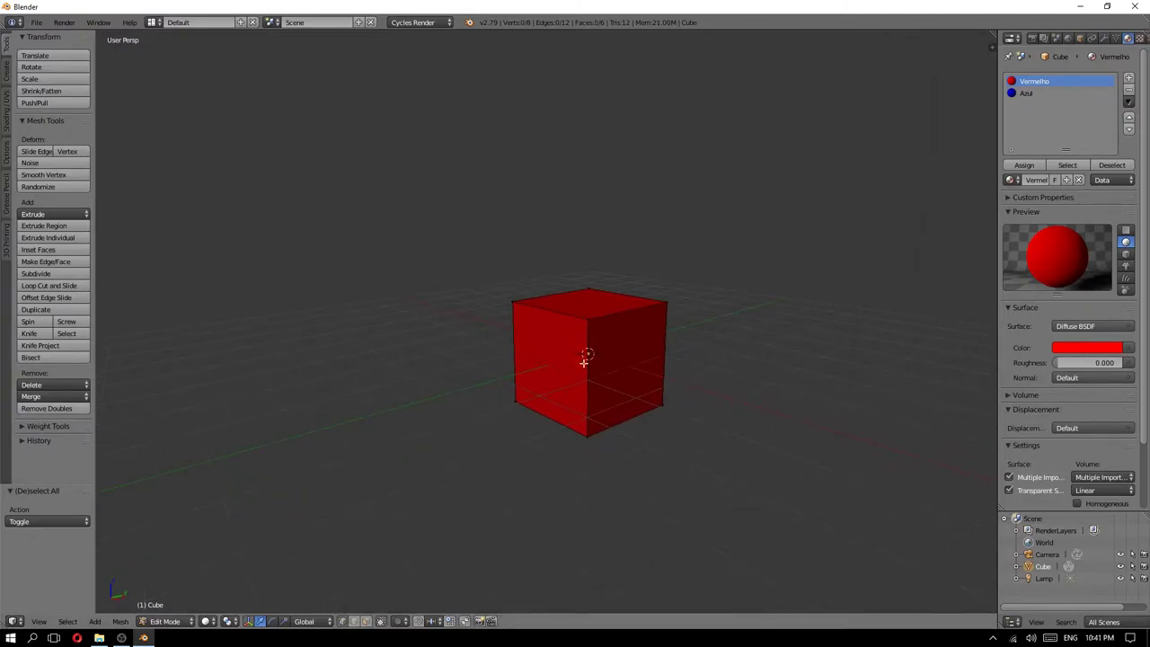
pyautogui.rightClick(589, 317)
pyautogui.keyDown('shift'); pyautogui.rightClick(667, 302); pyautogui.keyUp('shift')
pyautogui.keyDown('shift'); pyautogui.rightClick(664, 406); pyautogui.keyUp('shift')
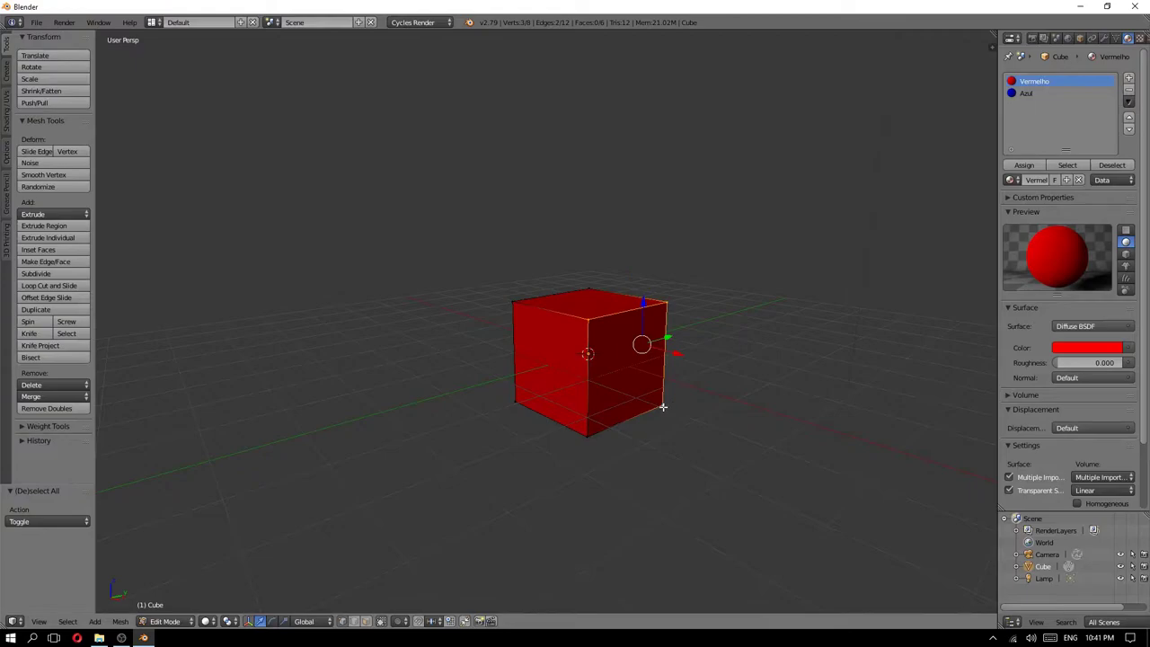
pyautogui.keyDown('shift'); pyautogui.rightClick(588, 437); pyautogui.keyUp('shift')
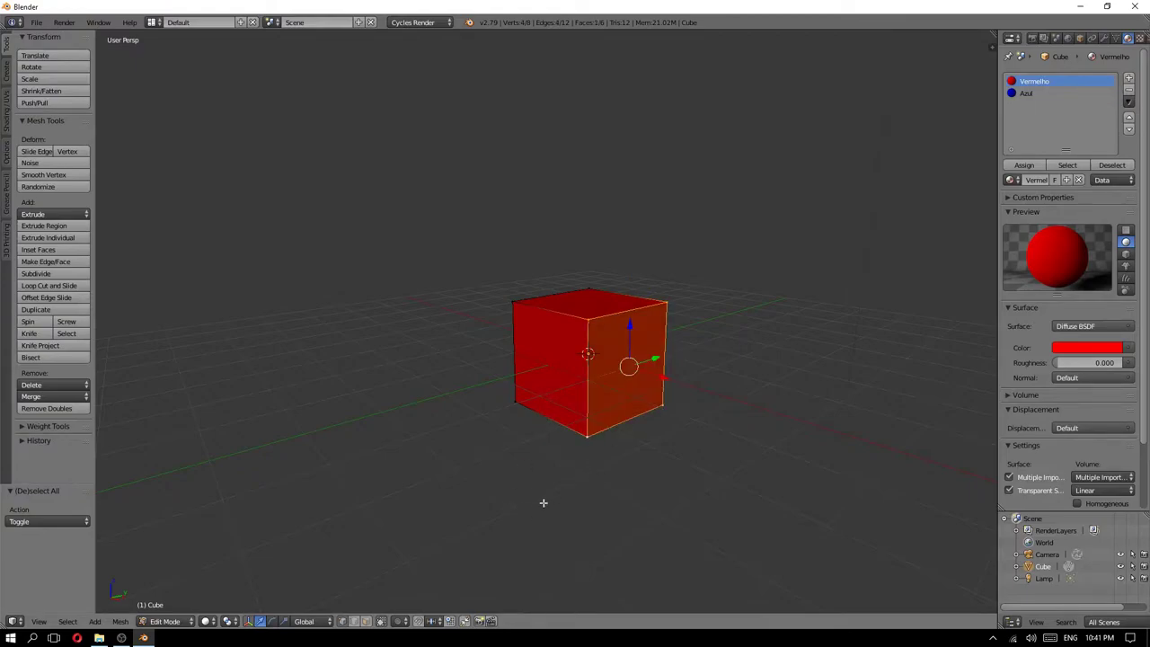
pyautogui.keyDown('shift'); pyautogui.rightClick(587, 435); pyautogui.keyUp('shift')
pyautogui.keyDown('shift'); pyautogui.rightClick(504, 413); pyautogui.keyUp('shift')
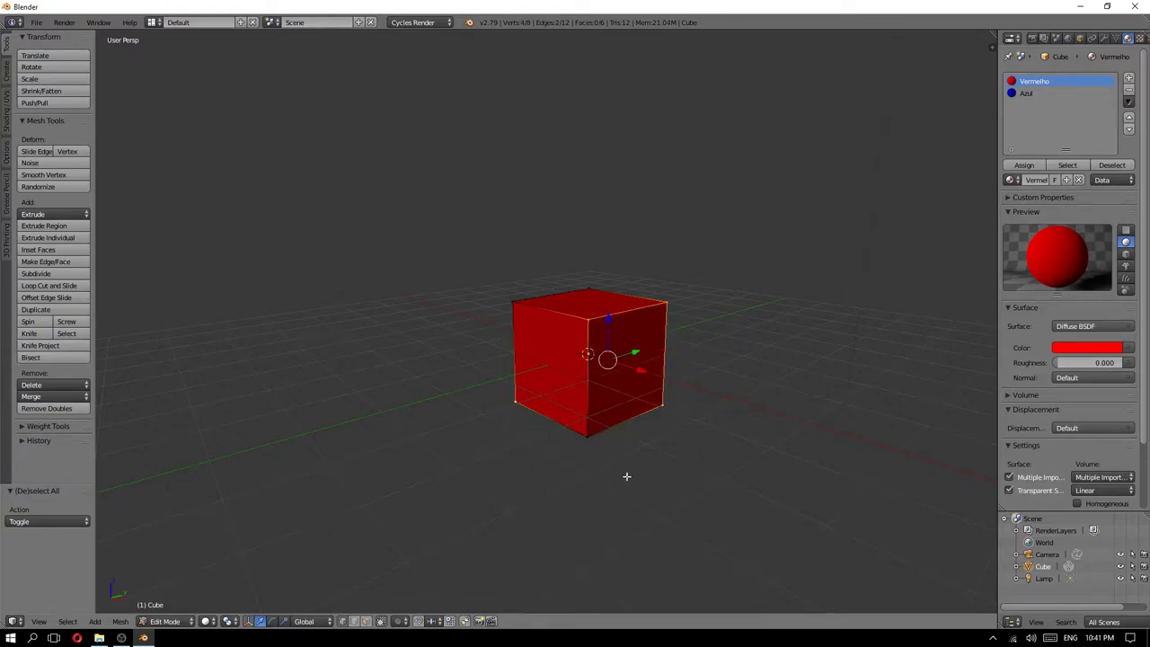
# - Adjust the vertex selection by toggling the cube's bottom-left corner vertices
pyautogui.moveTo(624, 474); pyautogui.dragTo(572, 451, button='middle')
pyautogui.keyDown('shift'); pyautogui.rightClick(548, 417); pyautogui.keyUp('shift')
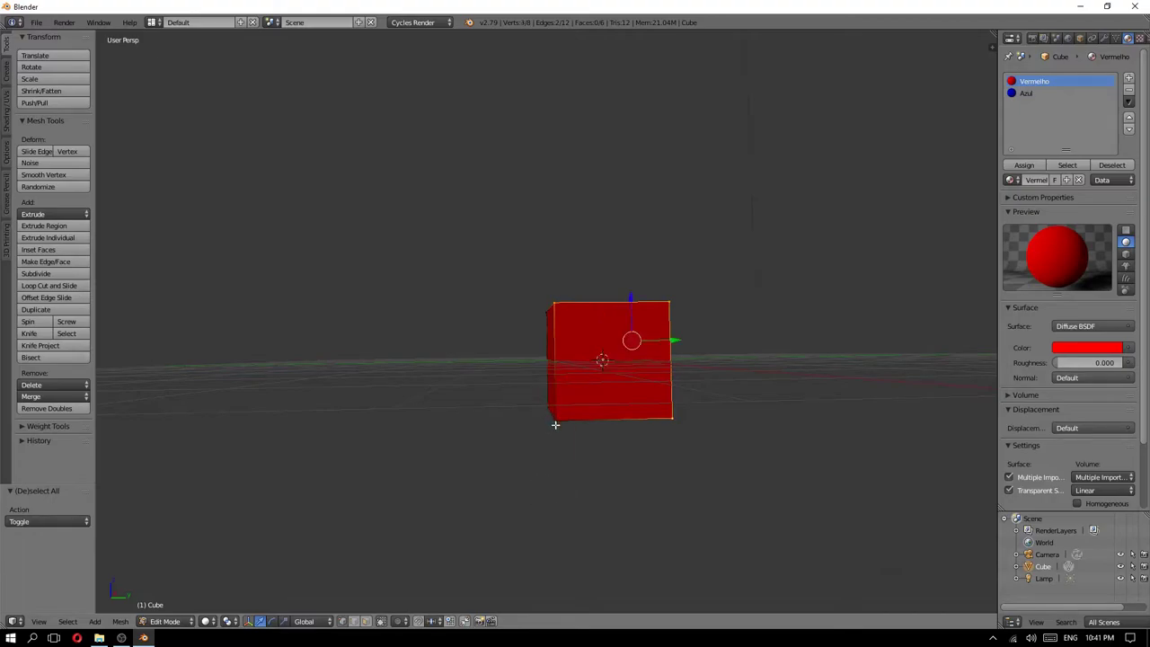
pyautogui.keyDown('shift'); pyautogui.rightClick(539, 404); pyautogui.keyUp('shift')
pyautogui.keyDown('shift'); pyautogui.rightClick(557, 429); pyautogui.keyUp('shift')
pyautogui.moveTo(561, 410); pyautogui.dragTo(569, 424, button='middle')
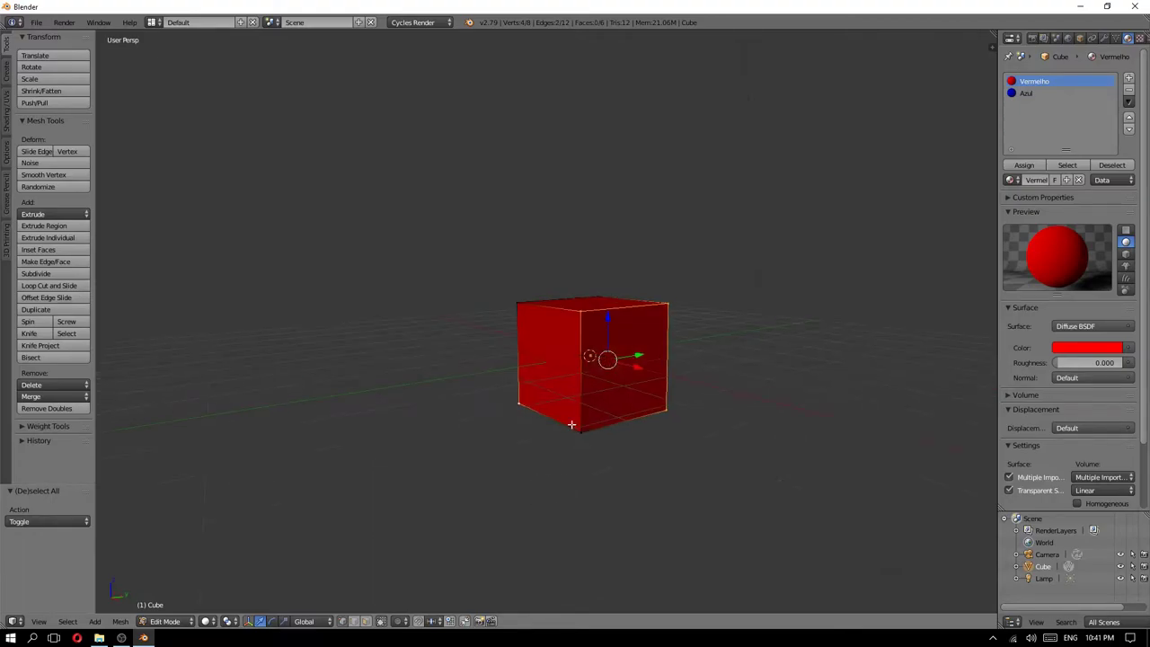
pyautogui.keyDown('shift'); pyautogui.rightClick(510, 404); pyautogui.keyUp('shift')
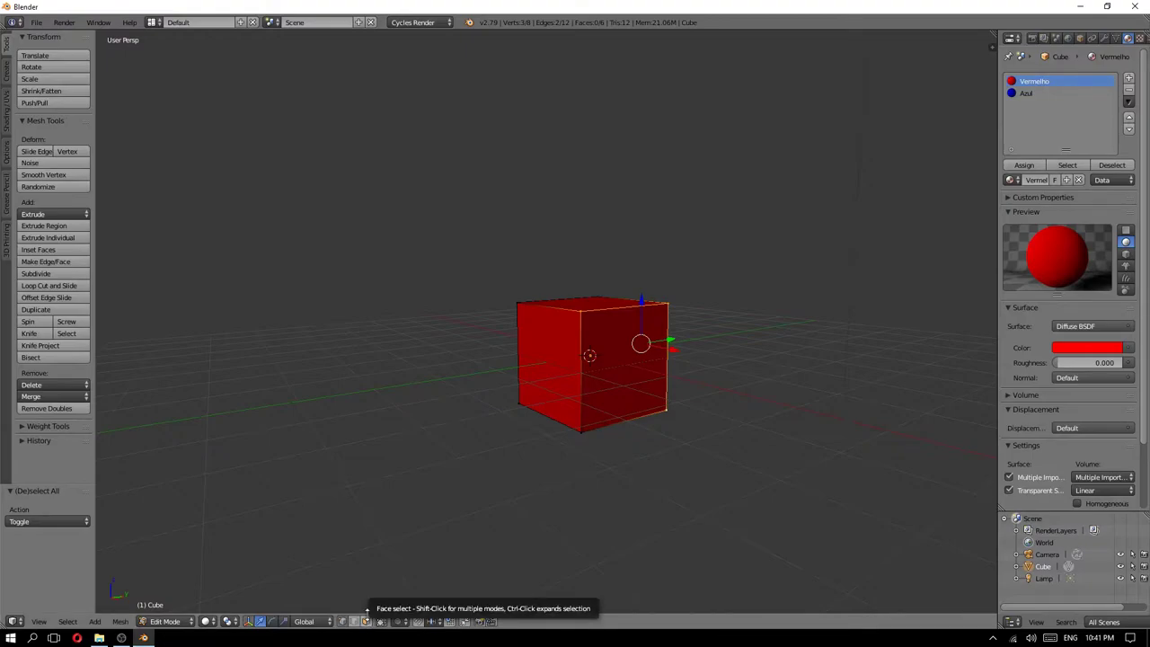
# - In face select, single out the cube's right face and choose the Azul material slot
pyautogui.click(366, 621)
pyautogui.rightClick(626, 355)
pyautogui.moveTo(470, 444); pyautogui.dragTo(463, 454, button='middle')
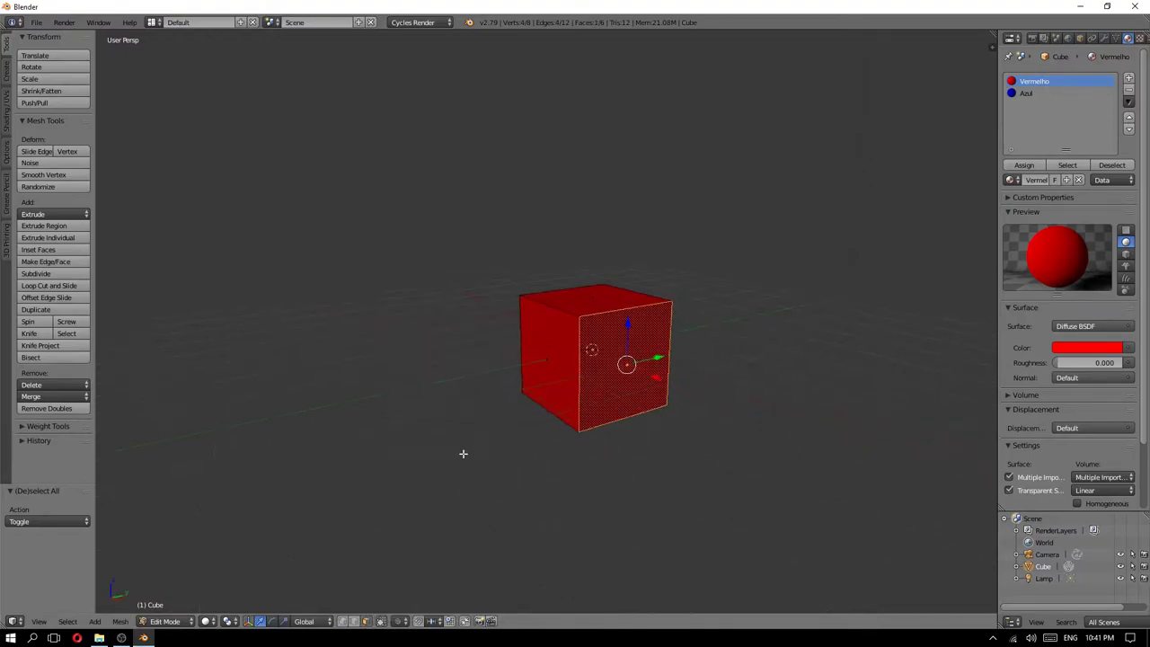
pyautogui.rightClick(638, 308)
pyautogui.hotkey('ctrl', 'z')
pyautogui.moveTo(494, 393); pyautogui.dragTo(511, 409, button='middle')
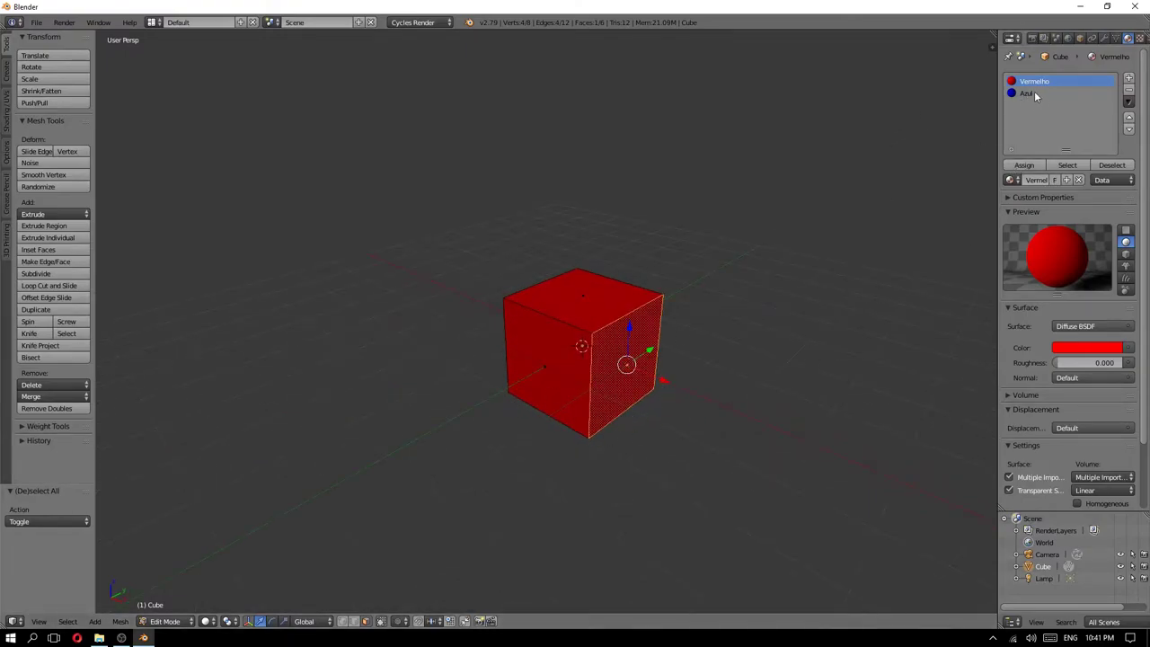
pyautogui.click(1036, 94)
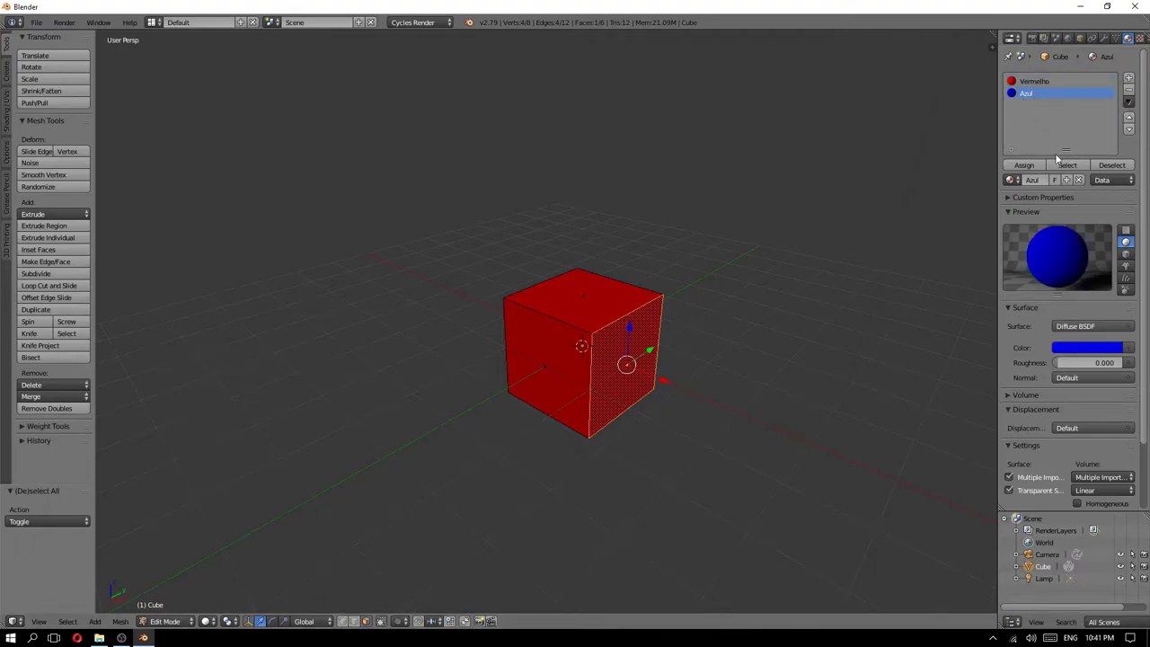
# - Assign the blue Azul material to the cube's right face and return to Object Mode
pyautogui.click(1025, 166)
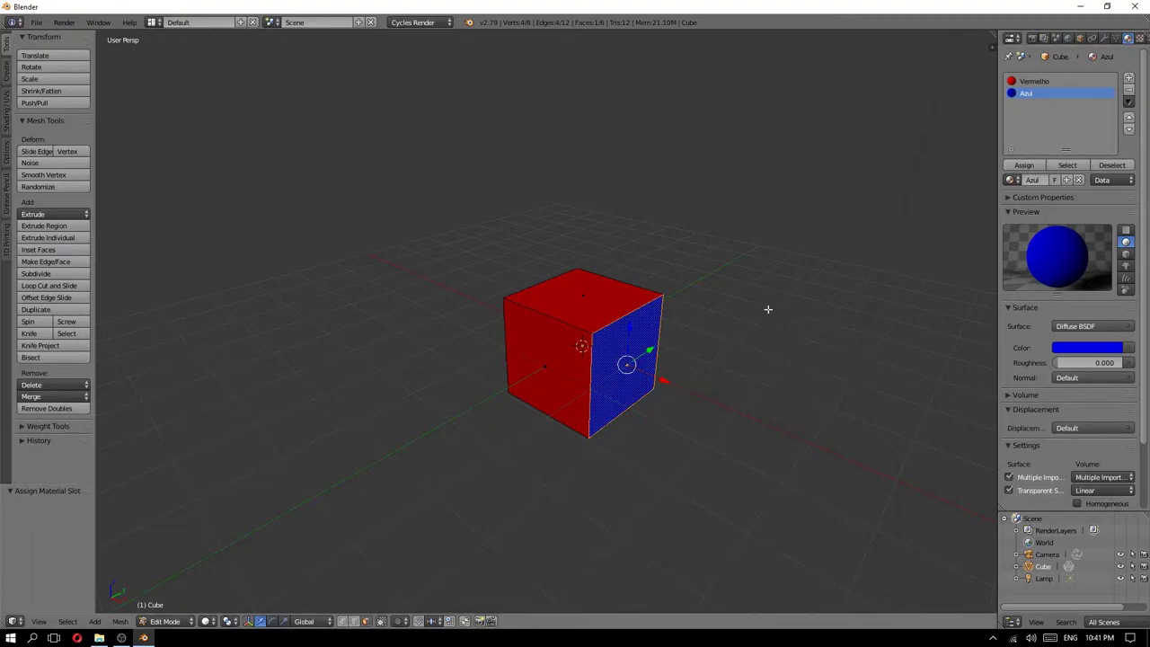
pyautogui.press('a')
pyautogui.moveTo(717, 388)
pyautogui.mouseDown(button='middle')
pyautogui.moveTo(713, 344)
pyautogui.moveTo(698, 365)
pyautogui.mouseUp(button='middle')
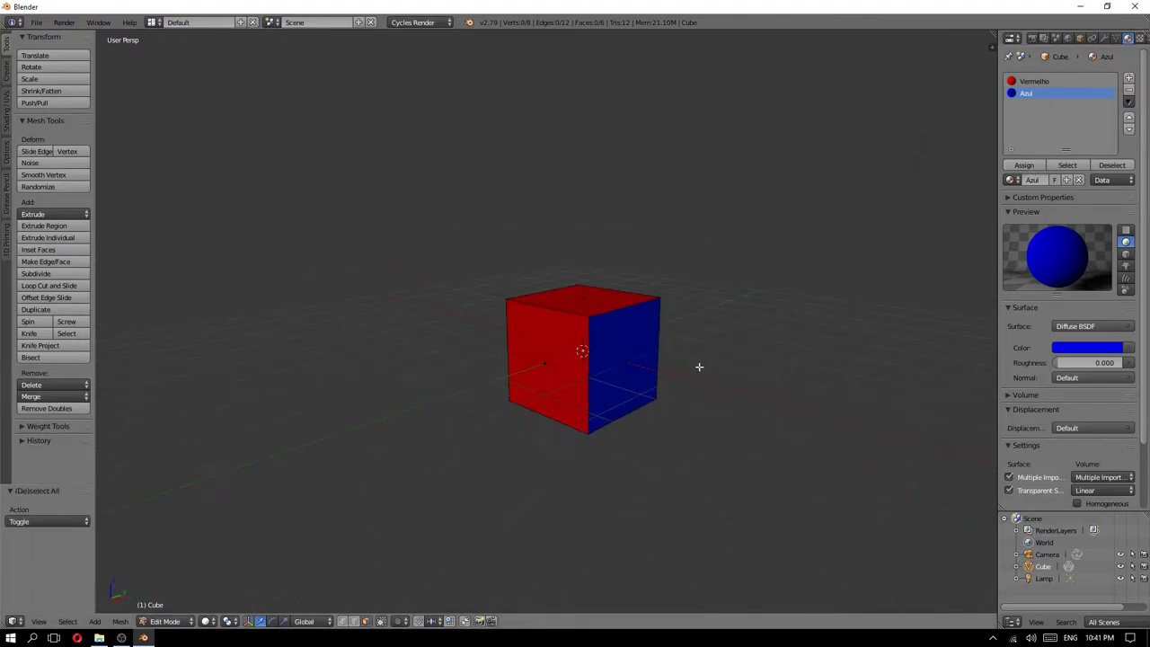
pyautogui.press('Tab')
pyautogui.click(613, 370)
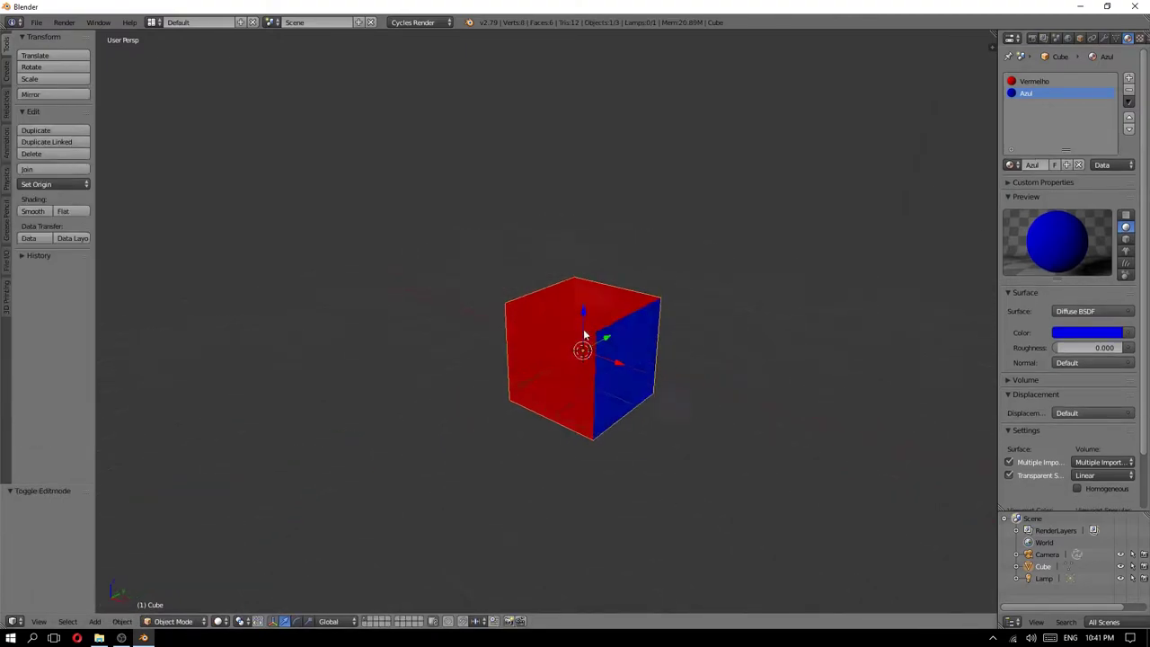
# - Preview the red-and-blue cube in Rendered shading, then go back to Solid shading
pyautogui.press('z')
pyautogui.click(617, 296)
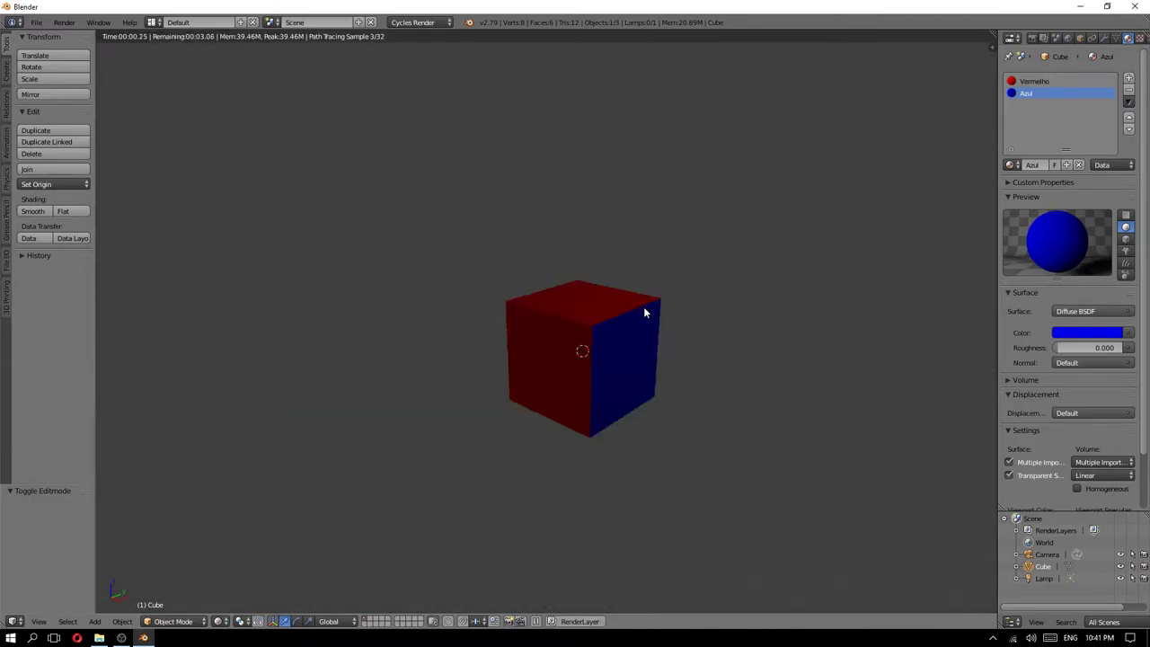
pyautogui.moveTo(644, 307)
pyautogui.mouseDown(button='middle')
pyautogui.moveTo(543, 319)
pyautogui.moveTo(589, 329)
pyautogui.moveTo(626, 375)
pyautogui.moveTo(611, 386)
pyautogui.moveTo(580, 278)
pyautogui.moveTo(509, 368)
pyautogui.moveTo(616, 398)
pyautogui.mouseUp(button='middle')
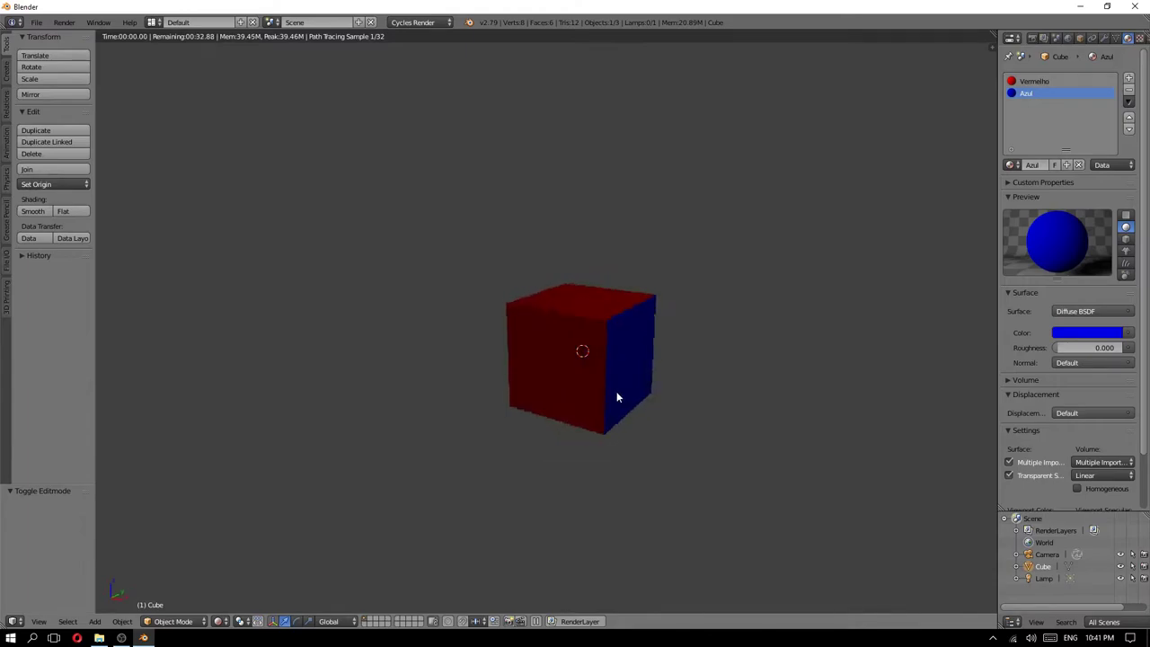
pyautogui.hotkey('ctrl', 'Tab')
pyautogui.hotkey('ctrl', 'Tab')
pyautogui.click(704, 354)
pyautogui.hotkey('ctrl', 'Tab')
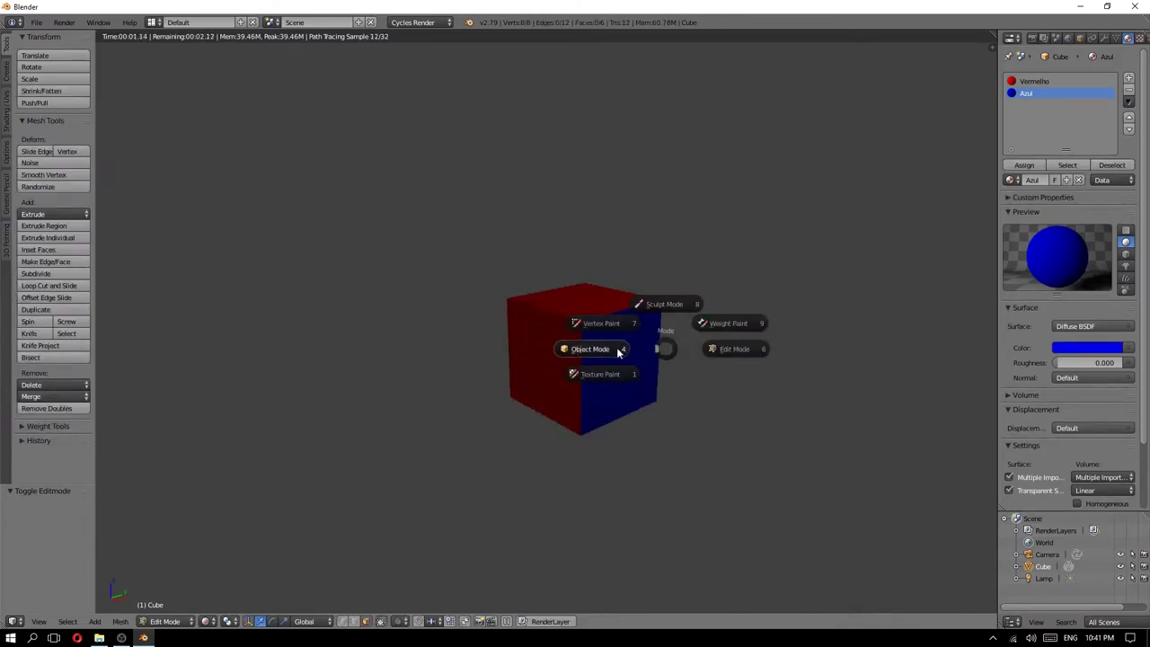
pyautogui.click(618, 356)
pyautogui.press('z')
pyautogui.click(620, 404)
pyautogui.moveTo(594, 341)
pyautogui.mouseDown(button='middle')
pyautogui.moveTo(591, 354)
pyautogui.moveTo(611, 340)
pyautogui.mouseUp(button='middle')
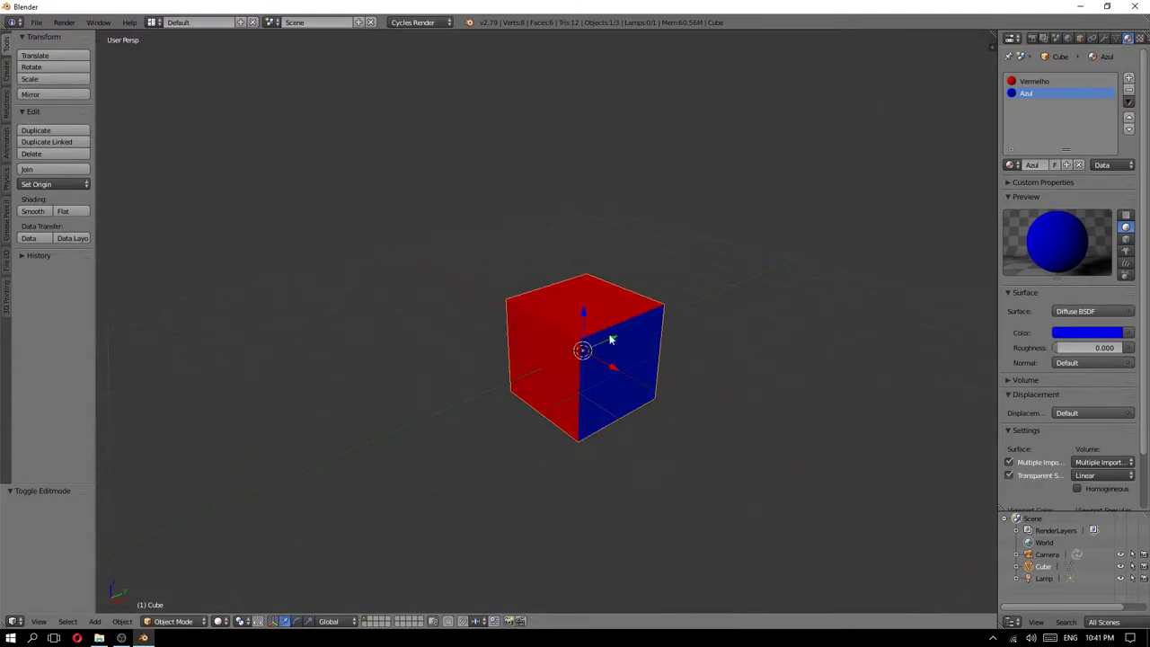
# - Open Batman.blend from File Explorer and frame the three Batmans in front view
pyautogui.click(99, 638)
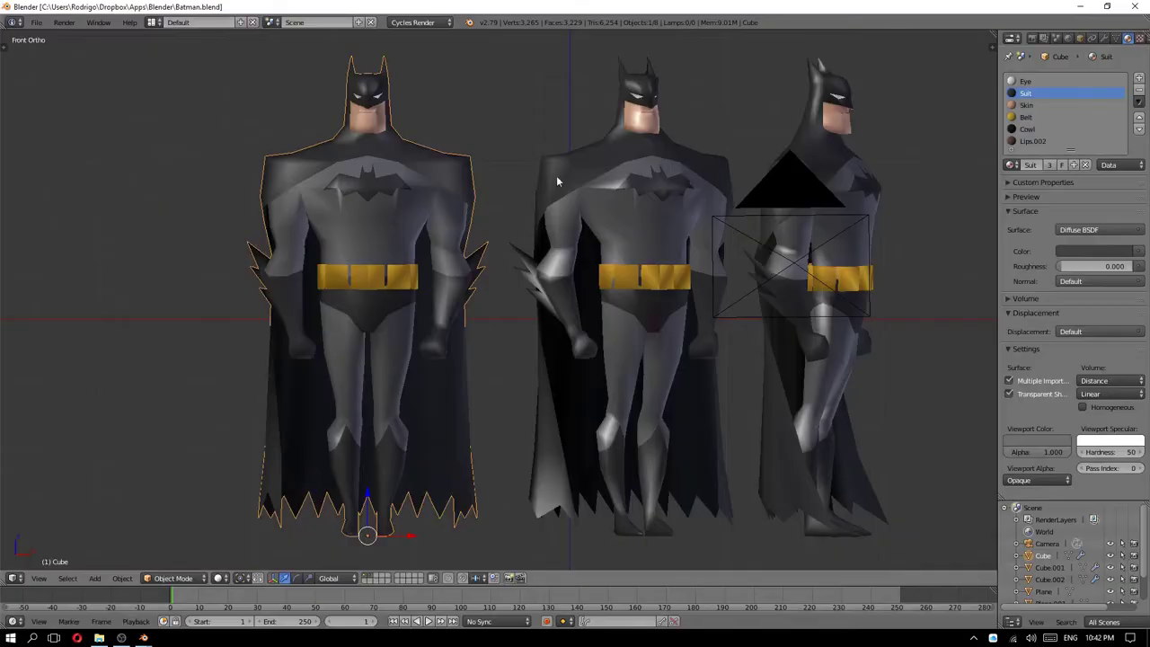
pyautogui.moveTo(556, 175)
pyautogui.mouseDown(button='middle')
pyautogui.moveTo(439, 242)
pyautogui.moveTo(547, 228)
pyautogui.mouseUp(button='middle')
pyautogui.press('KP_1')
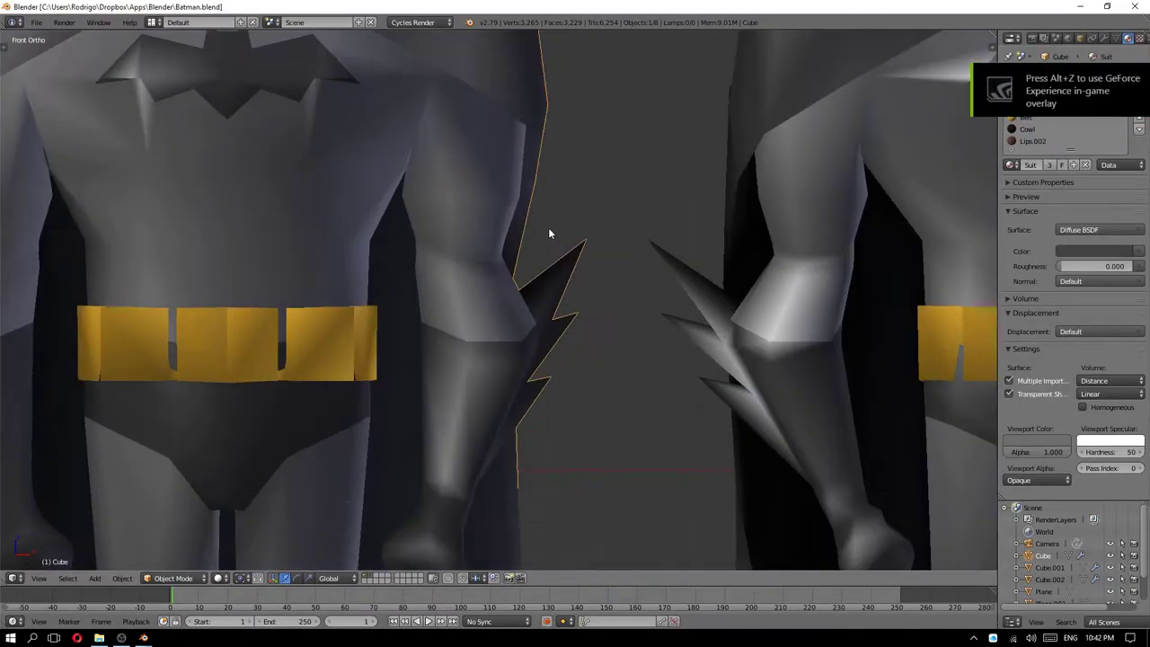
pyautogui.scroll(-8, 549, 228)
pyautogui.keyDown('shift'); pyautogui.moveTo(692, 174); pyautogui.dragTo(599, 224, button='middle'); pyautogui.keyUp('shift')
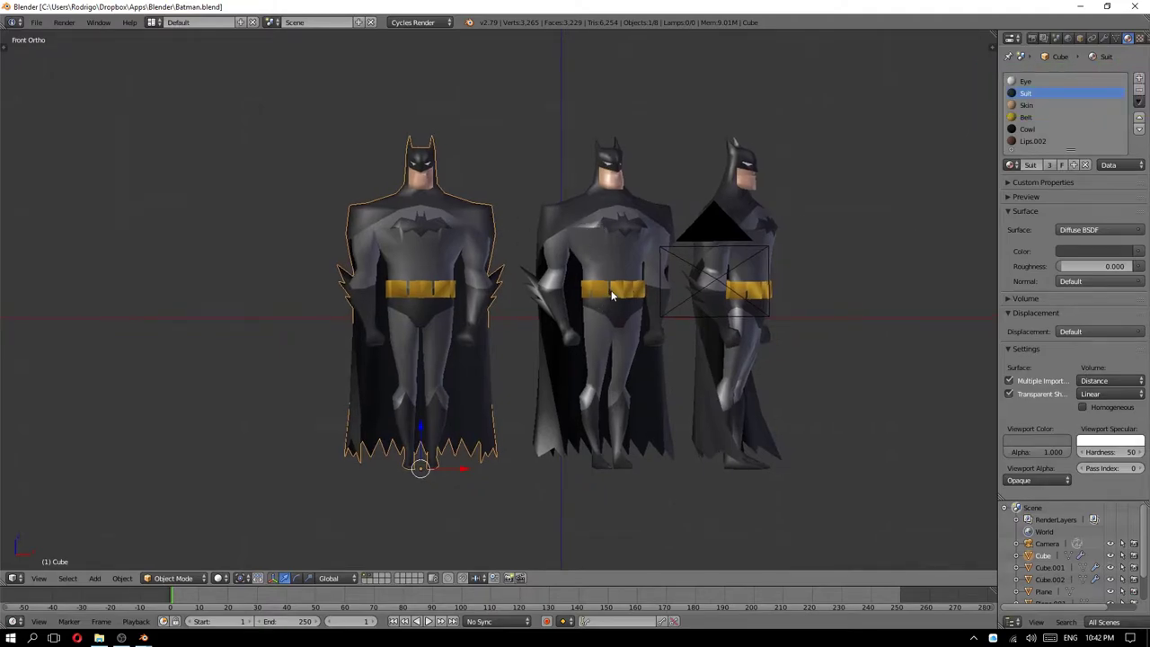
# - Orbit and zoom in on the Batman models, then put the front Batman into Edit Mode
pyautogui.moveTo(559, 242)
pyautogui.mouseDown(button='middle')
pyautogui.moveTo(508, 199)
pyautogui.moveTo(524, 220)
pyautogui.moveTo(486, 253)
pyautogui.mouseUp(button='middle')
pyautogui.scroll(3, 478, 259)
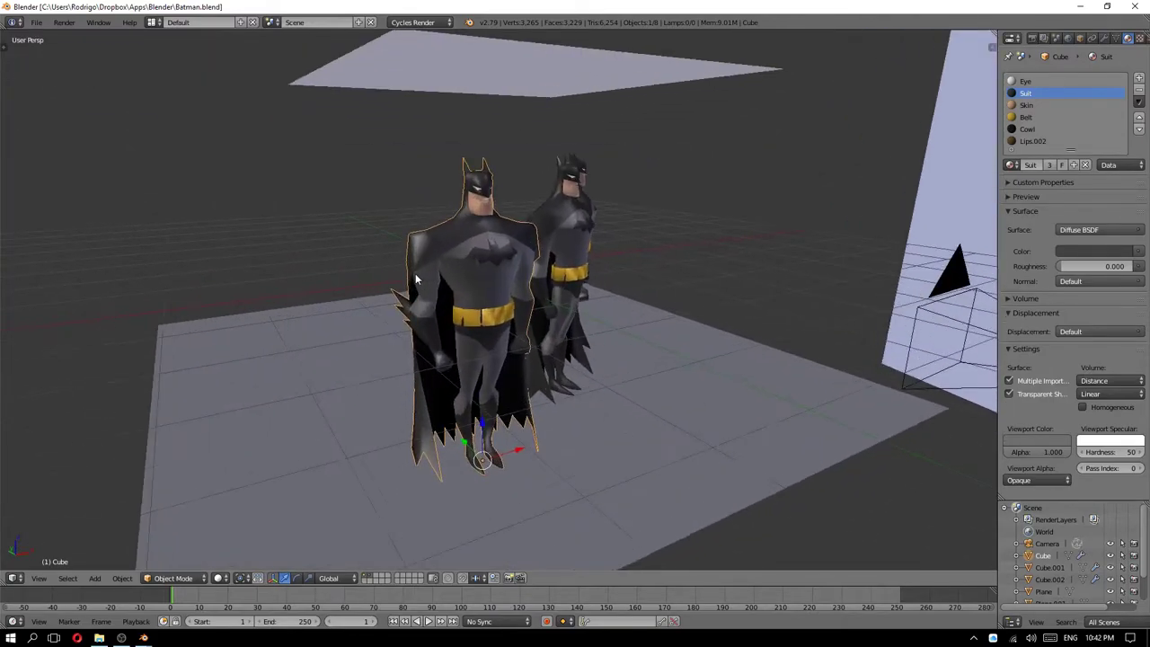
pyautogui.press('Tab')
pyautogui.click(479, 259)
pyautogui.moveTo(478, 259); pyautogui.dragTo(452, 241, button='middle')
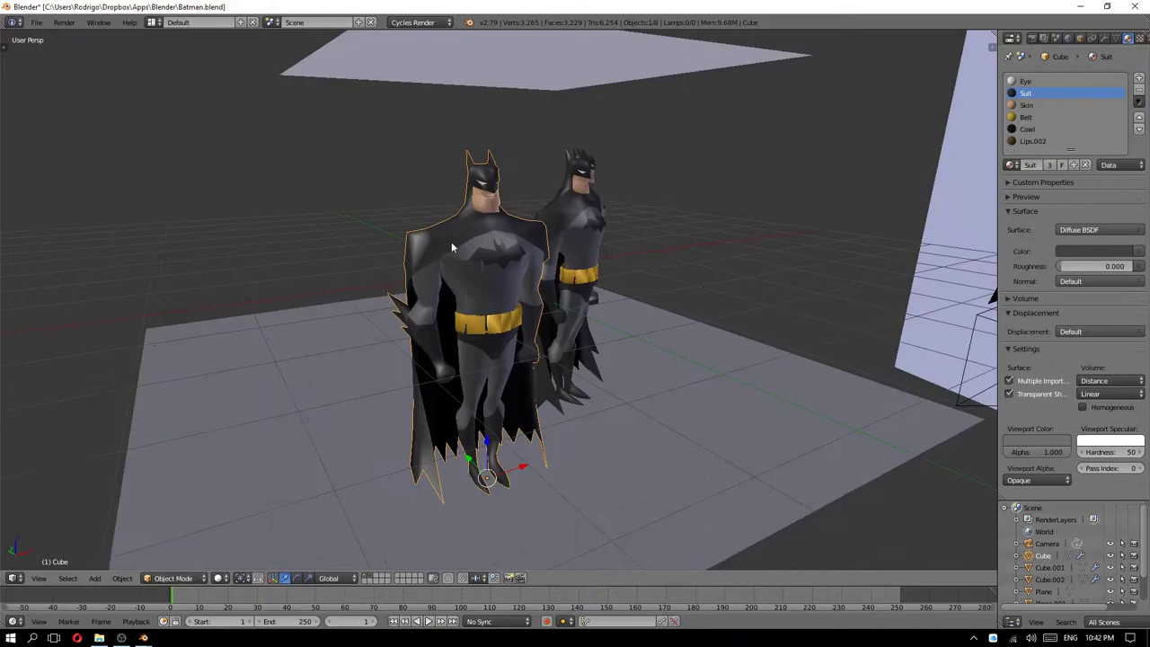
pyautogui.scroll(2, 476, 247)
pyautogui.scroll(-2, 476, 247)
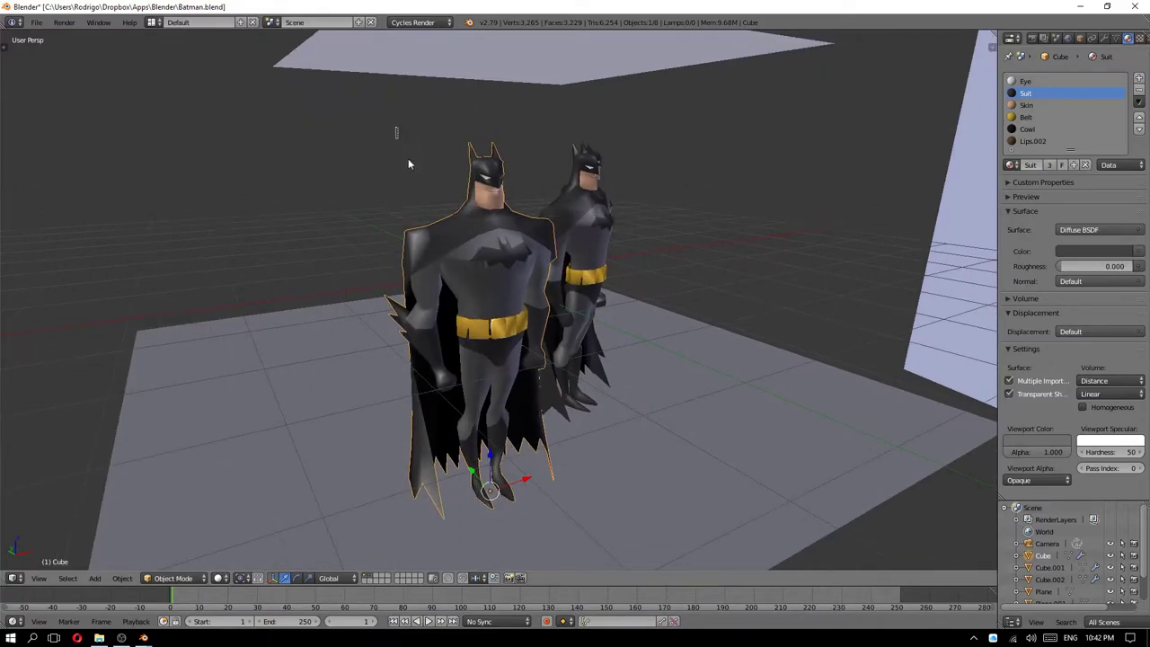
pyautogui.scroll(2, 590, 437)
pyautogui.scroll(3, 423, 185)
pyautogui.moveTo(423, 185)
pyautogui.mouseDown(button='middle')
pyautogui.moveTo(470, 210)
pyautogui.moveTo(480, 174)
pyautogui.moveTo(537, 236)
pyautogui.moveTo(517, 230)
pyautogui.mouseUp(button='middle')
pyautogui.press('Tab')
pyautogui.press('Tab')
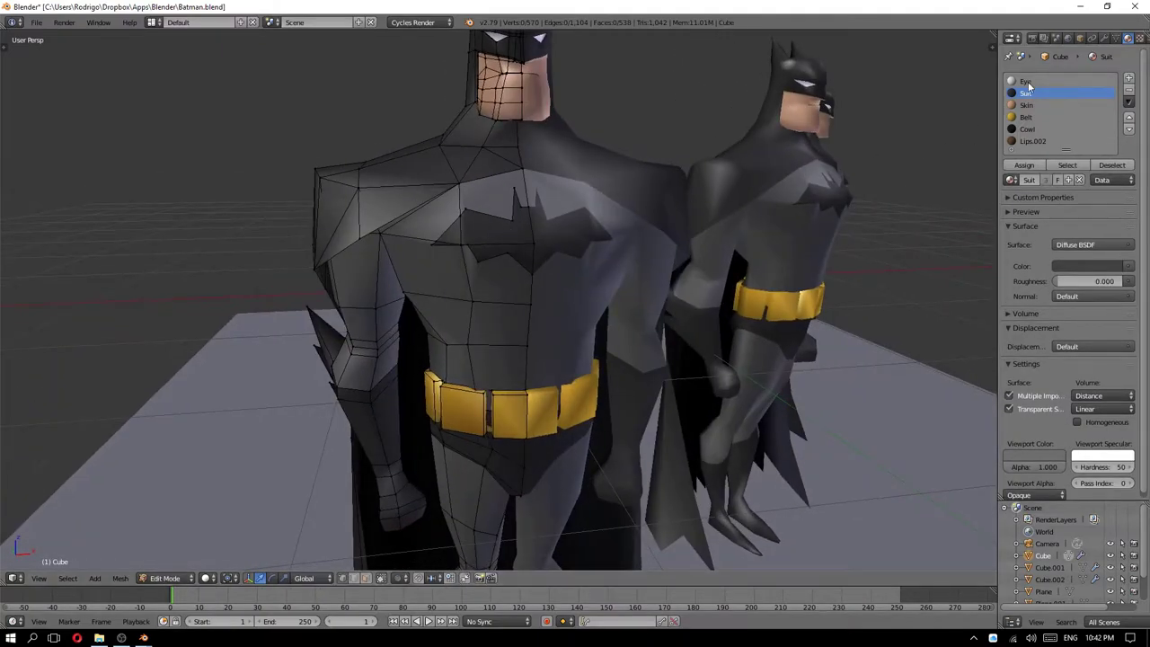
# - Browse the Batman's material slots, including Lips.002 and Cowl, while orbiting the model
pyautogui.click(1026, 81)
pyautogui.click(1026, 94)
pyautogui.click(1027, 105)
pyautogui.click(1027, 116)
pyautogui.click(1030, 141)
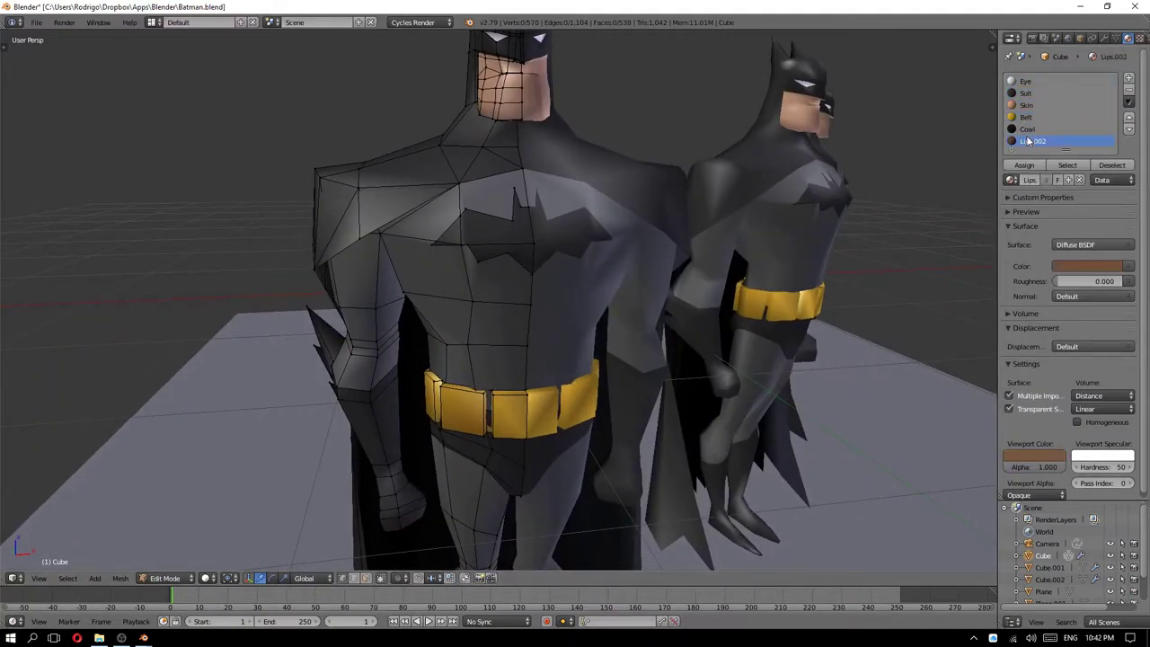
pyautogui.click(1027, 129)
pyautogui.moveTo(411, 133); pyautogui.dragTo(583, 195, button='middle')
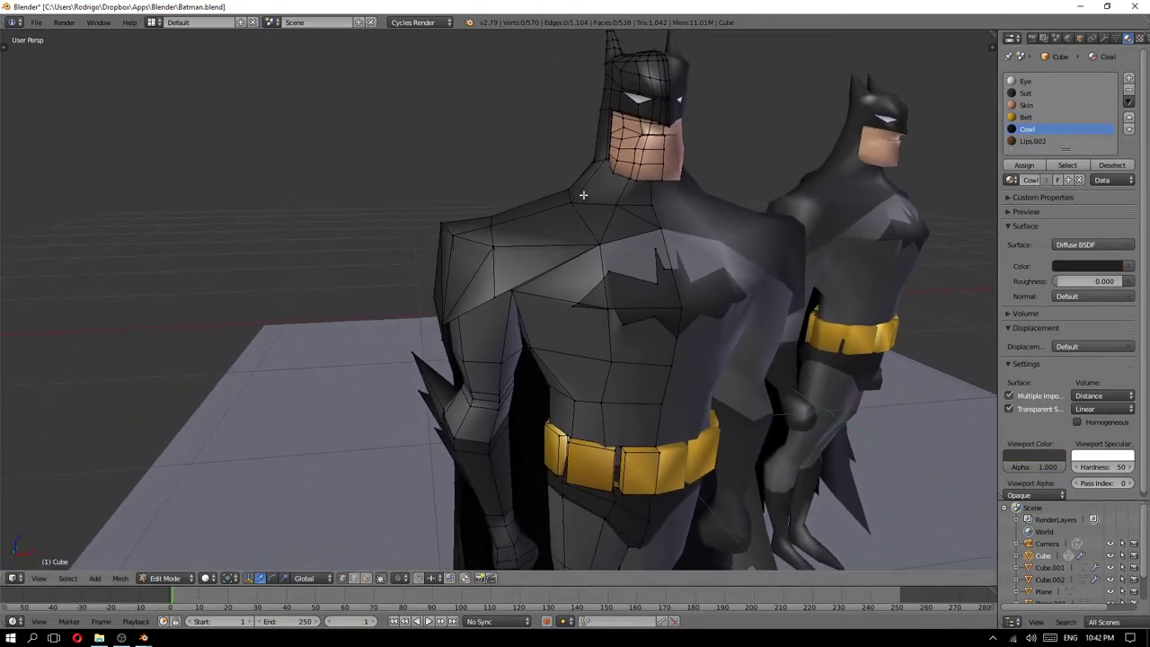
pyautogui.moveTo(675, 302); pyautogui.dragTo(675, 290, button='middle')
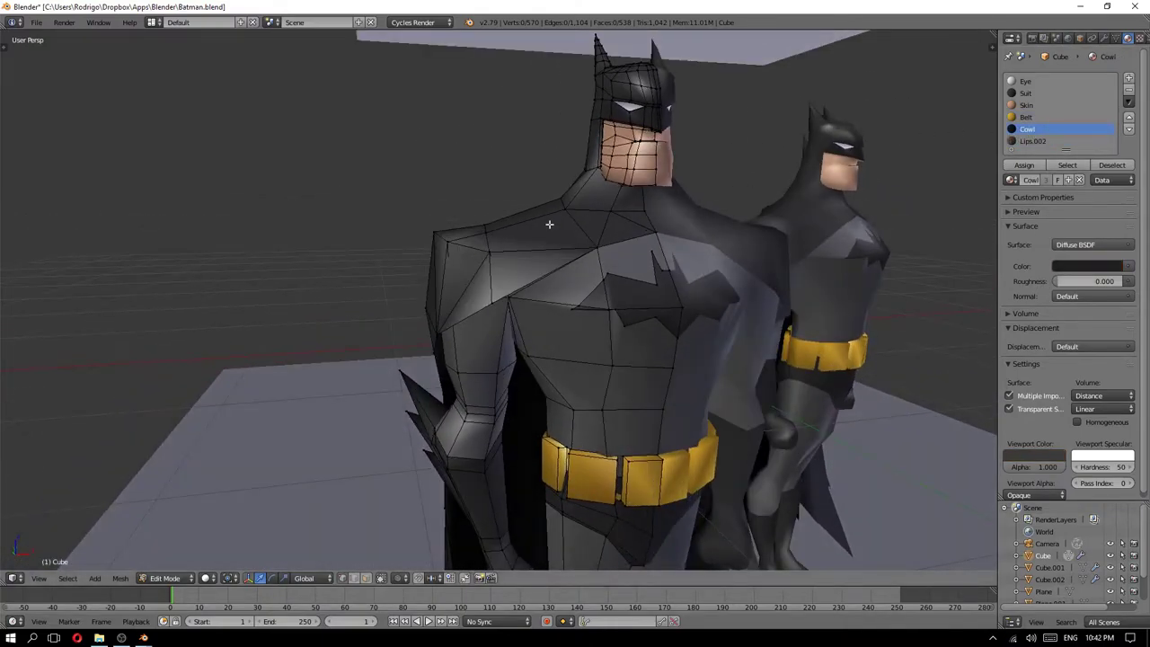
# - Select the Belt material's faces, accidentally assign Suit to them, and undo it
pyautogui.click(1033, 94)
pyautogui.click(1030, 118)
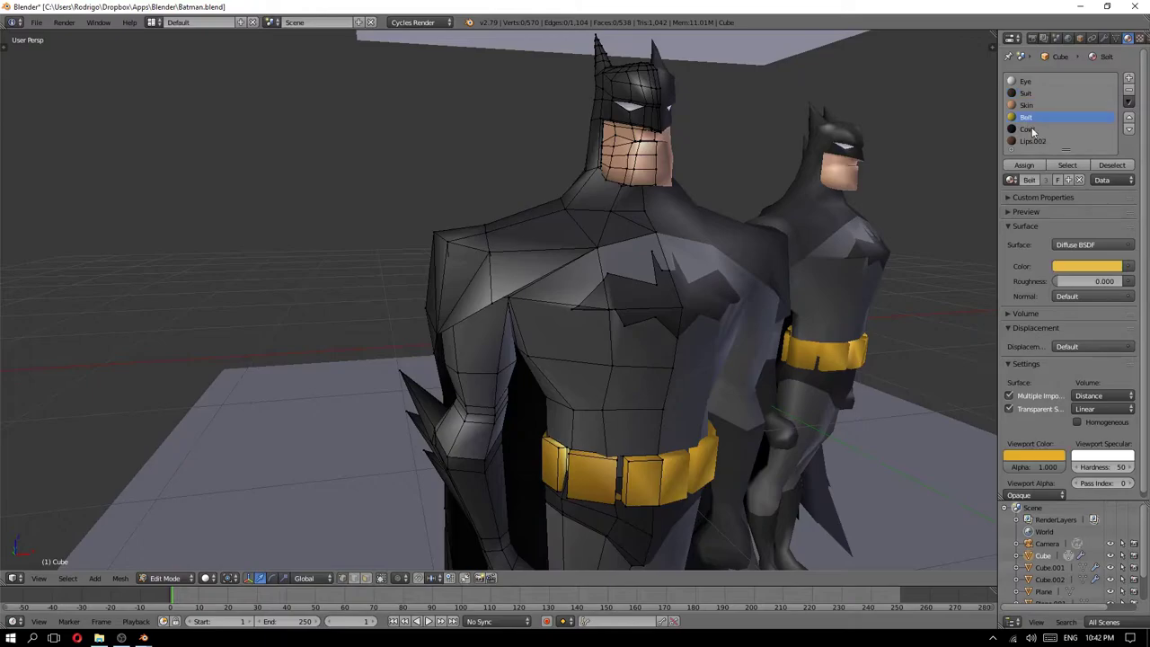
pyautogui.click(1066, 169)
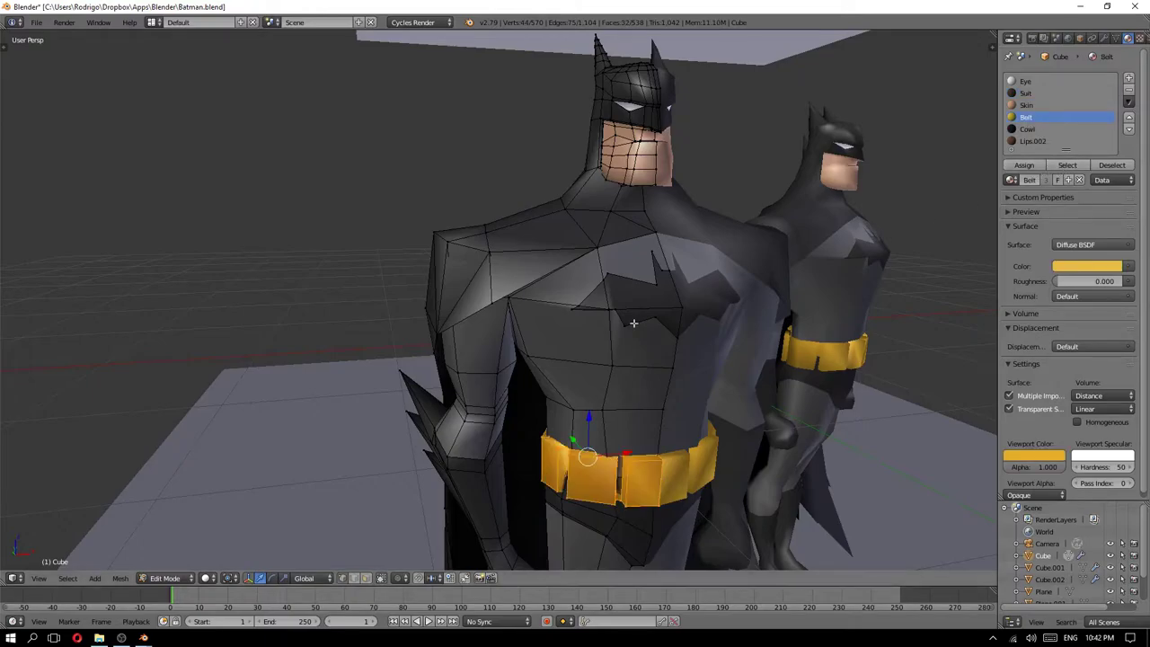
pyautogui.moveTo(647, 261)
pyautogui.mouseDown(button='middle')
pyautogui.moveTo(723, 333)
pyautogui.moveTo(663, 366)
pyautogui.moveTo(669, 324)
pyautogui.mouseUp(button='middle')
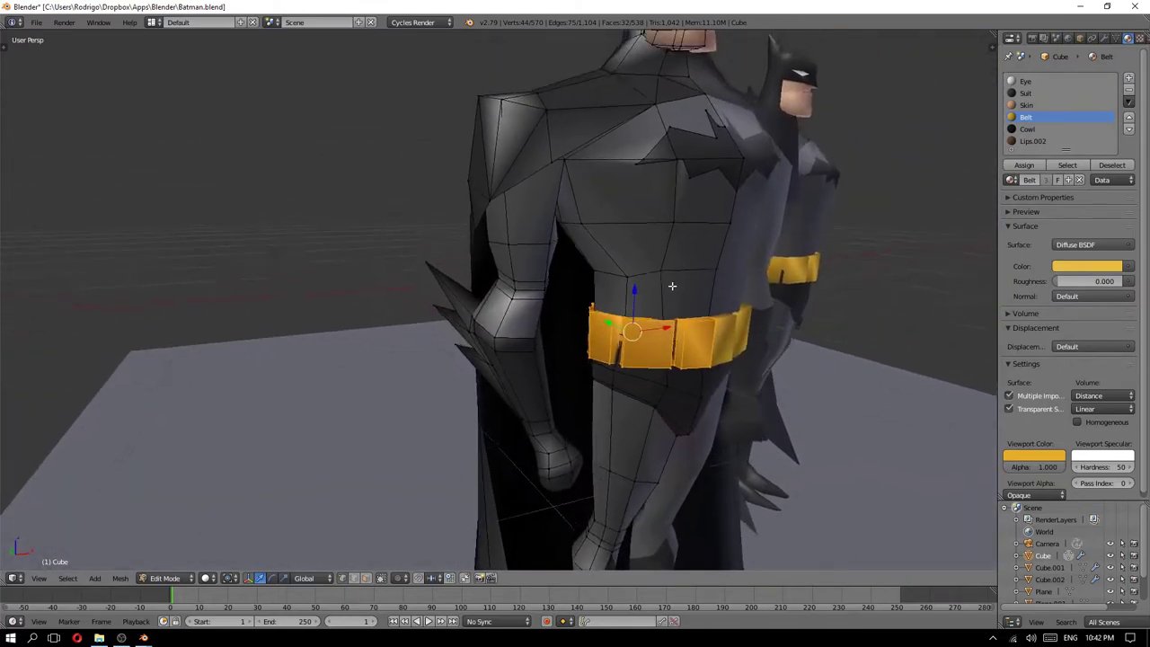
pyautogui.click(1036, 92)
pyautogui.click(1027, 165)
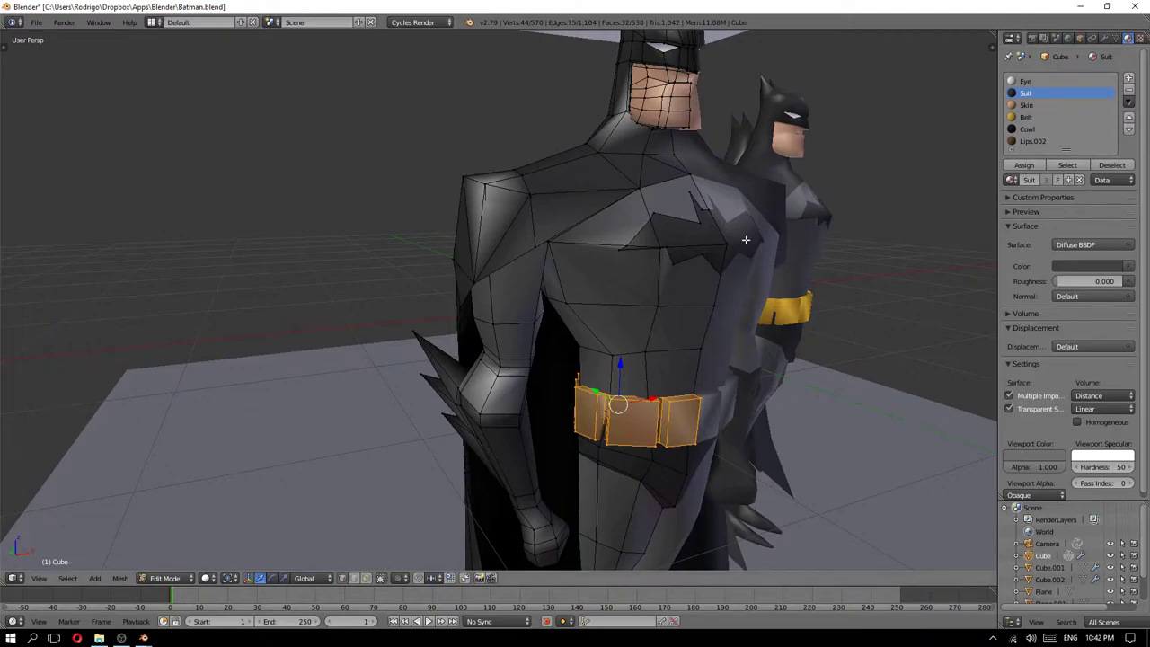
pyautogui.press('a')
# - Highlight the faces using the Suit material and inspect them from several angles
pyautogui.click(1068, 166)
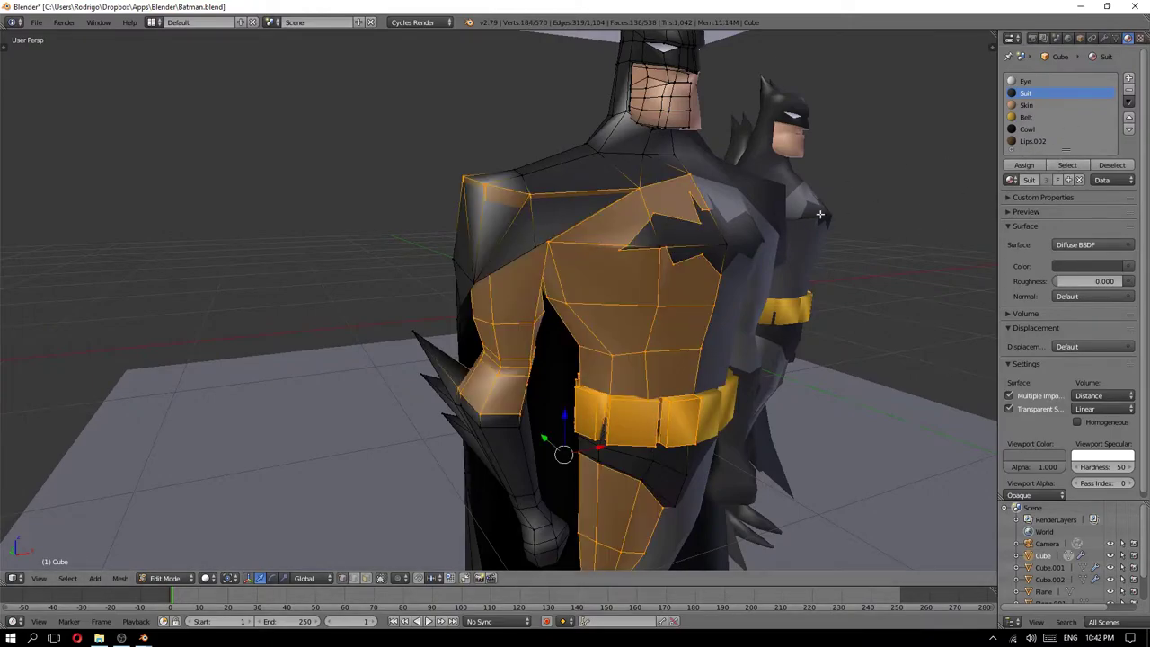
pyautogui.press('a')
pyautogui.click(1068, 165)
pyautogui.scroll(2, 690, 260)
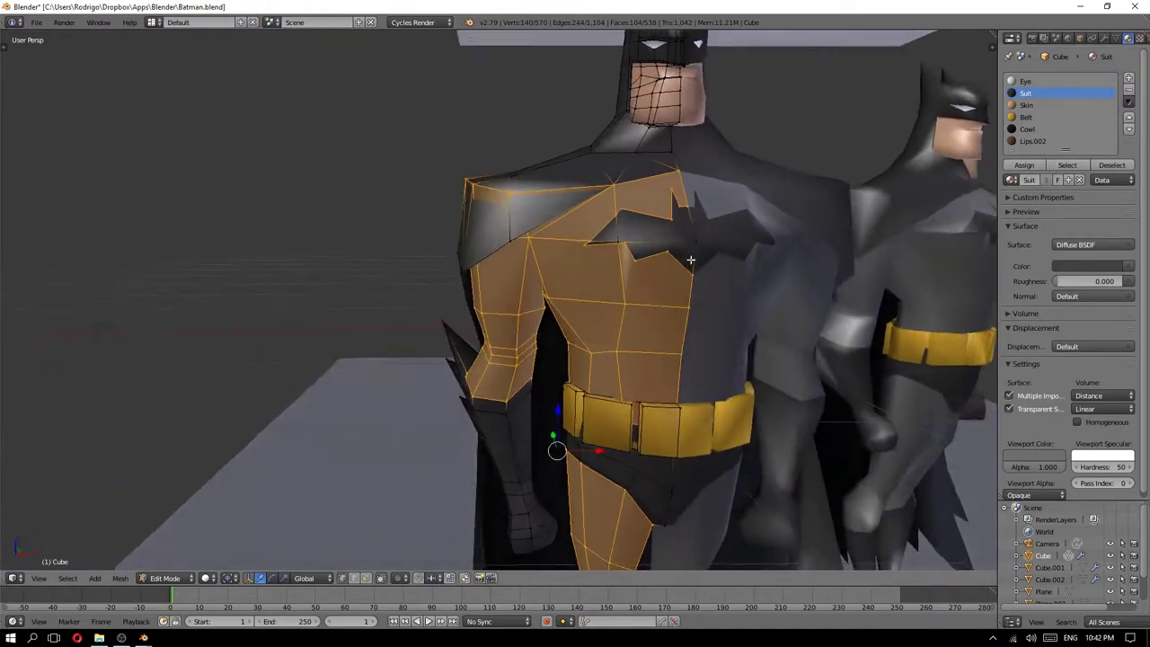
pyautogui.moveTo(690, 260); pyautogui.dragTo(681, 289, button='middle')
pyautogui.moveTo(762, 255); pyautogui.dragTo(830, 206, button='middle')
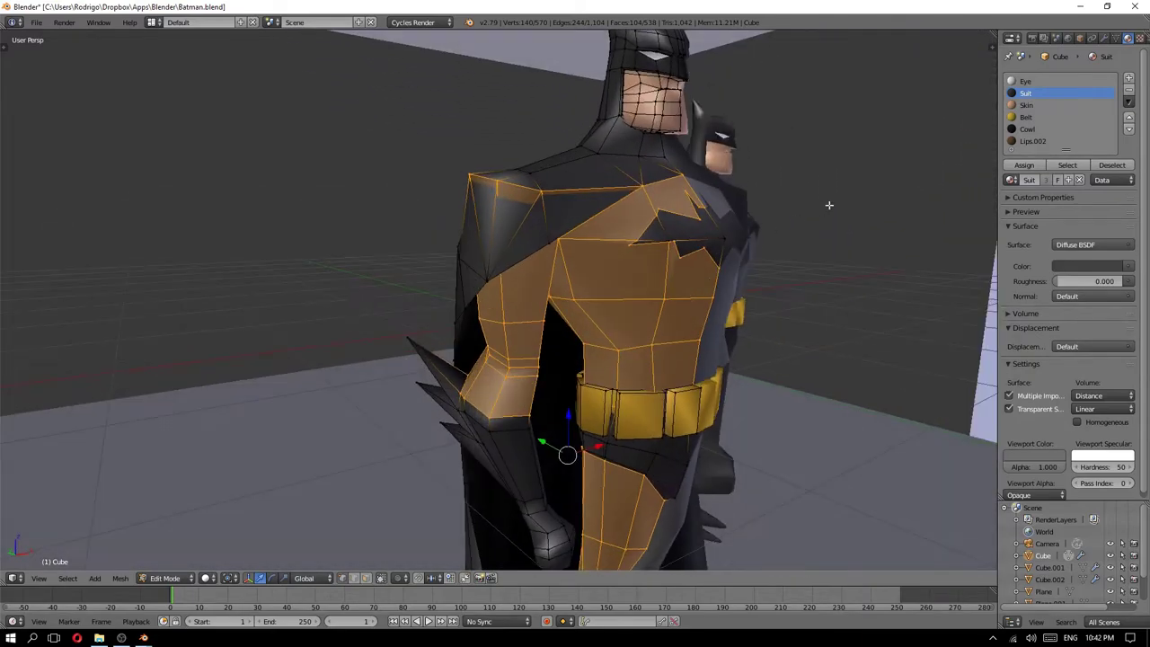
pyautogui.press('a')
# - Highlight the Cowl faces, then the Eye faces around the head
pyautogui.click(1038, 130)
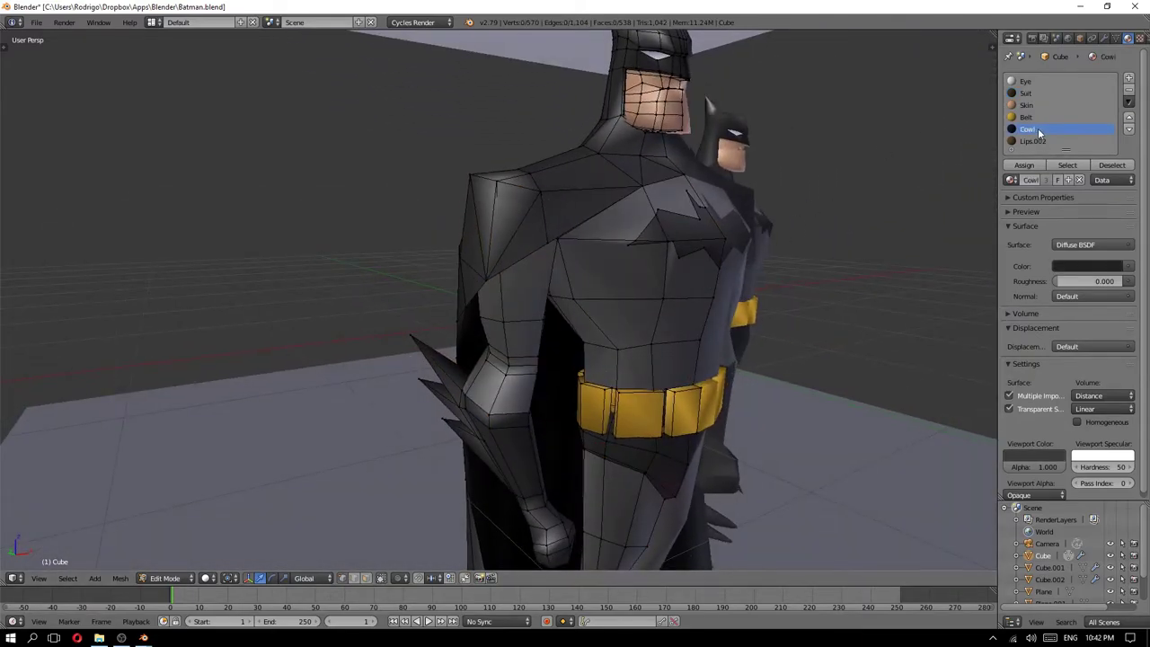
pyautogui.click(1068, 165)
pyautogui.moveTo(719, 270); pyautogui.dragTo(773, 261, button='middle')
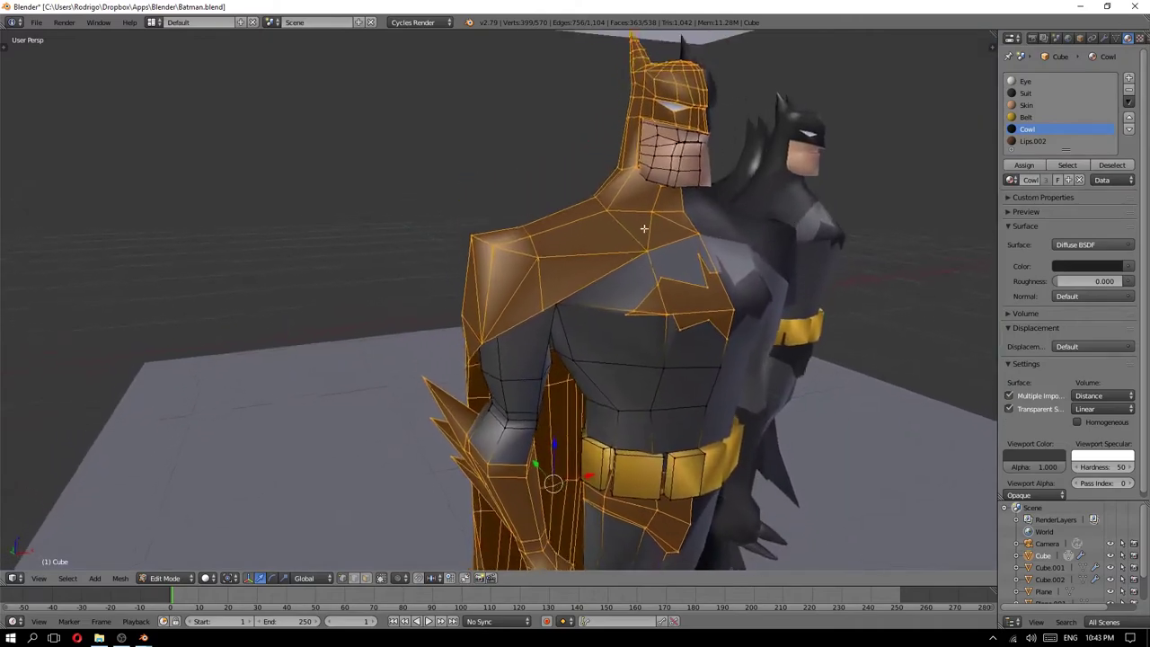
pyautogui.press('a')
pyautogui.click(1025, 82)
pyautogui.click(1067, 165)
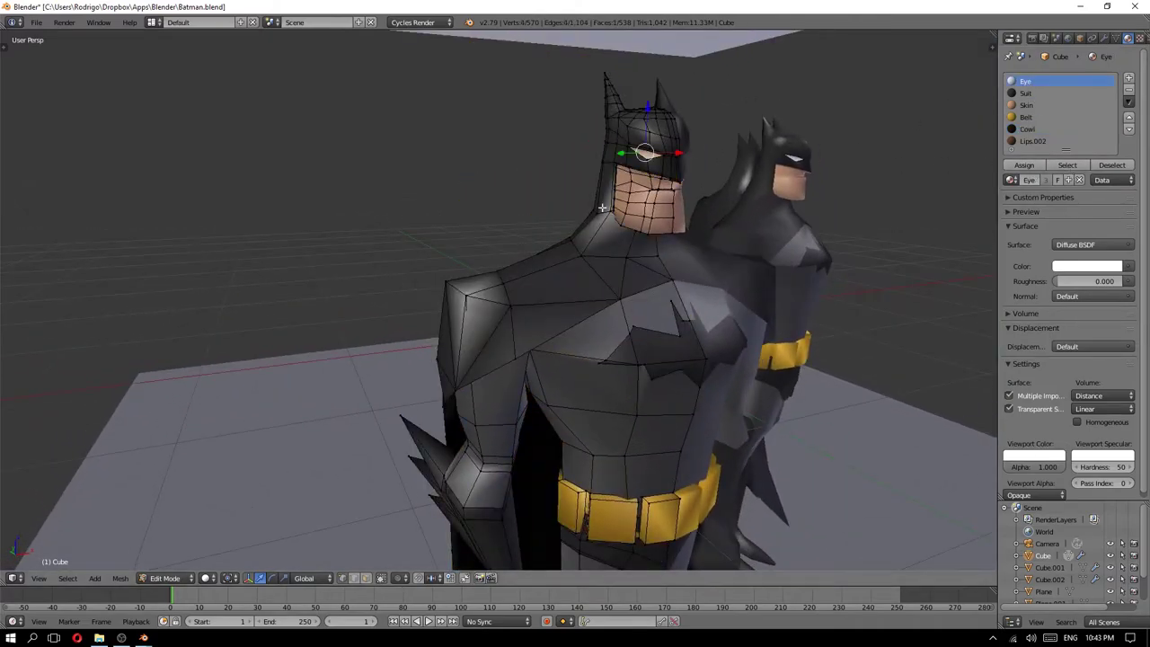
pyautogui.moveTo(557, 215); pyautogui.dragTo(620, 191, button='middle')
pyautogui.click(1026, 93)
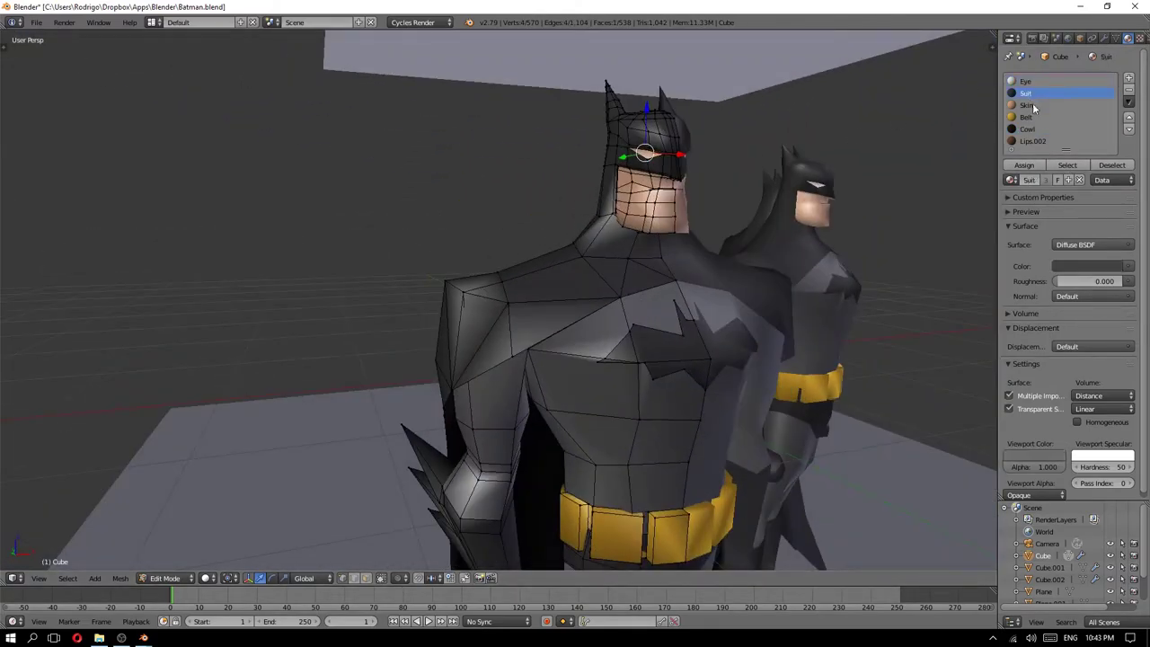
# - Highlight the faces using the Skin material and view them across the model
pyautogui.click(1034, 105)
pyautogui.press('a')
pyautogui.click(1067, 165)
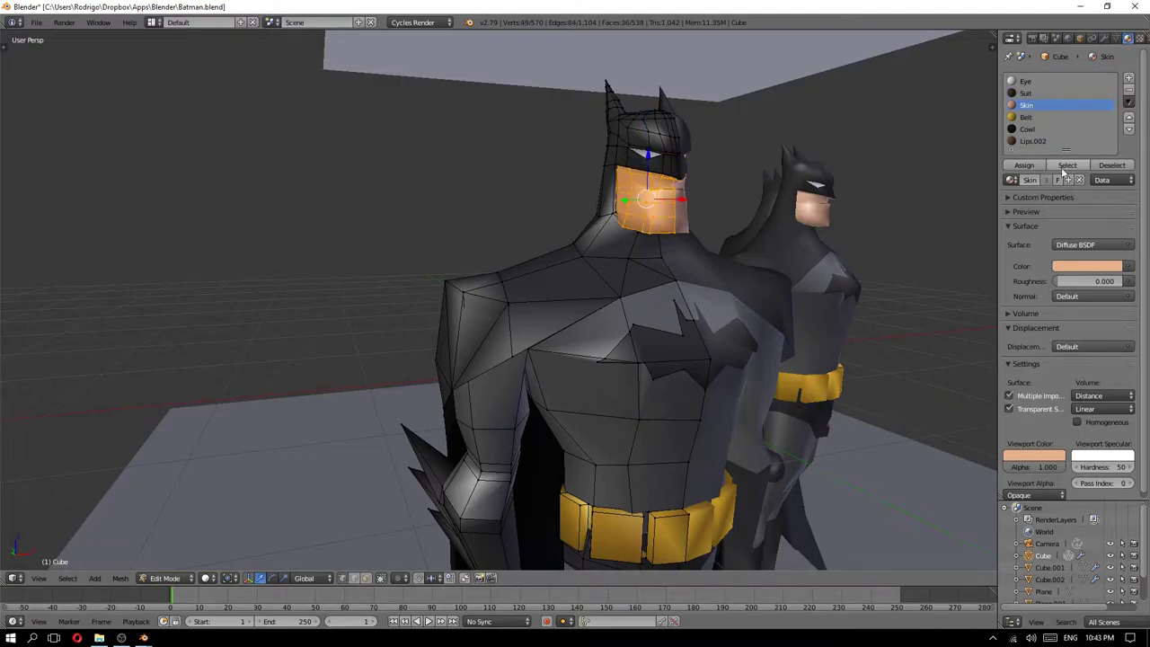
pyautogui.moveTo(630, 270)
pyautogui.mouseDown(button='middle')
pyautogui.moveTo(635, 282)
pyautogui.moveTo(611, 223)
pyautogui.moveTo(526, 411)
pyautogui.mouseUp(button='middle')
pyautogui.scroll(-3, 634, 282)
pyautogui.press('a')
pyautogui.scroll(5, 552, 236)
pyautogui.scroll(-1, 563, 238)
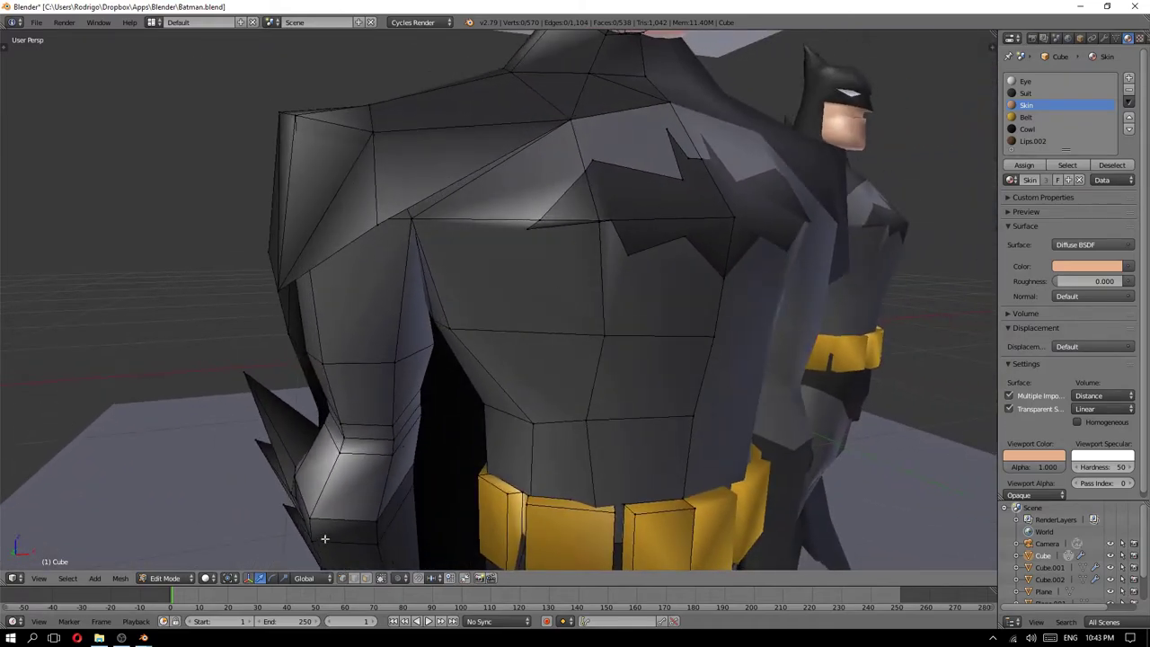
# - Select the Cowl faces, centre the view on them, and orbit around to Batman's front
pyautogui.click(1029, 130)
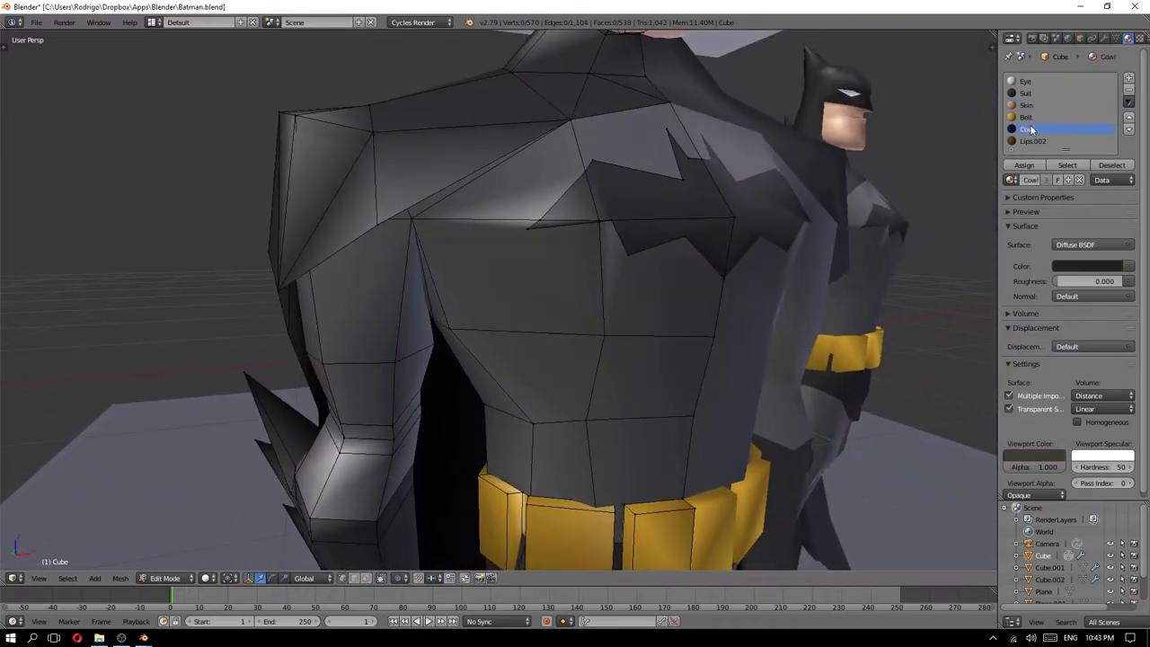
pyautogui.click(1068, 165)
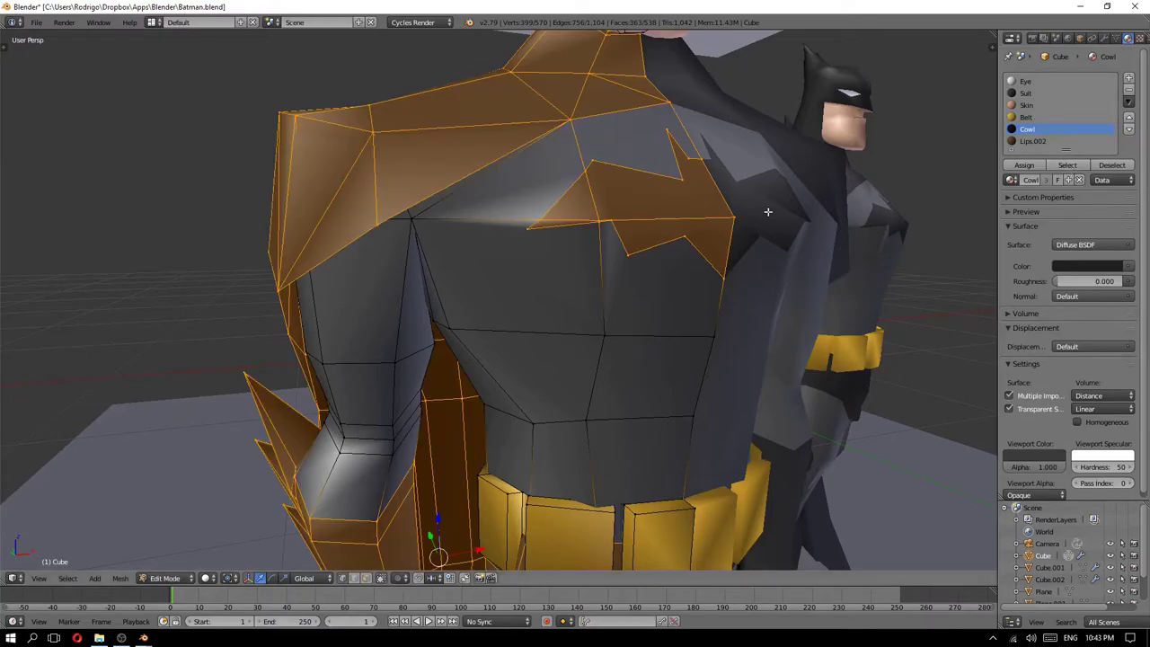
pyautogui.press('KP_Decimal')
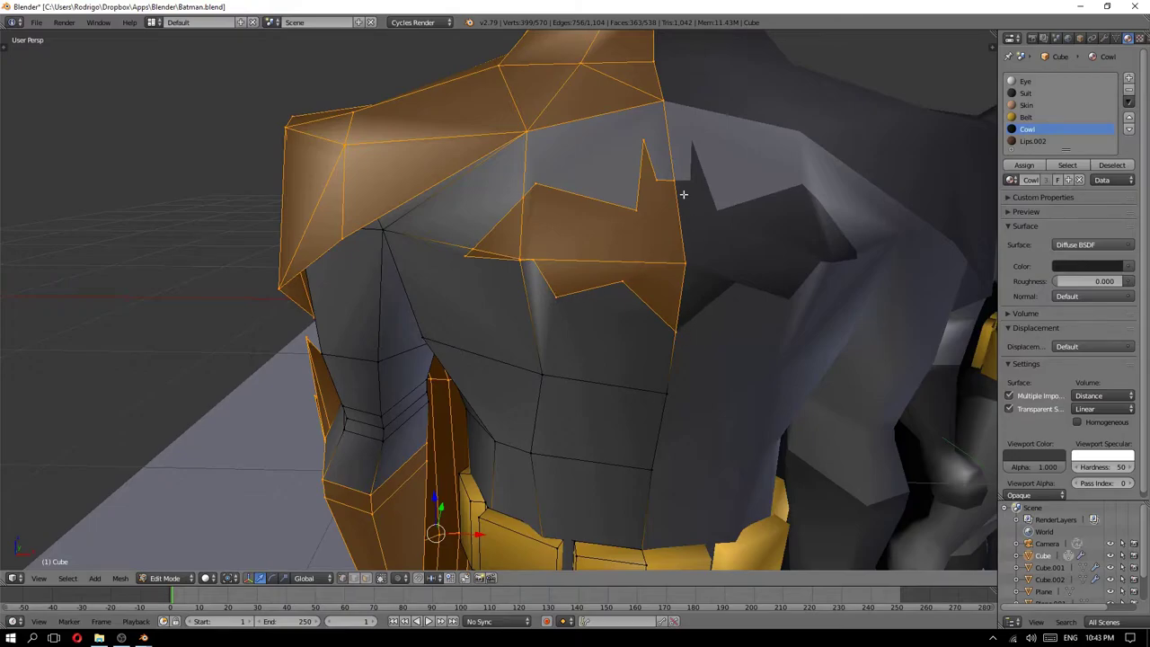
pyautogui.moveTo(534, 183)
pyautogui.mouseDown(button='middle')
pyautogui.moveTo(757, 167)
pyautogui.moveTo(650, 182)
pyautogui.moveTo(541, 164)
pyautogui.moveTo(673, 236)
pyautogui.mouseUp(button='middle')
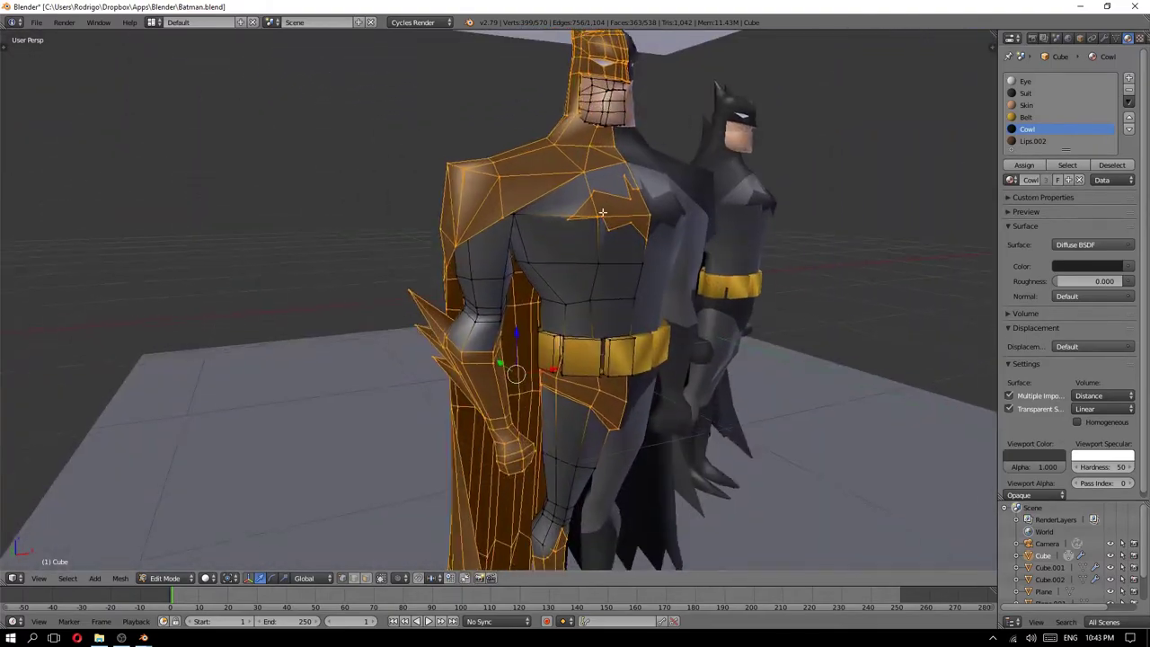
pyautogui.moveTo(602, 212)
pyautogui.mouseDown(button='middle')
pyautogui.moveTo(663, 318)
pyautogui.moveTo(699, 284)
pyautogui.mouseUp(button='middle')
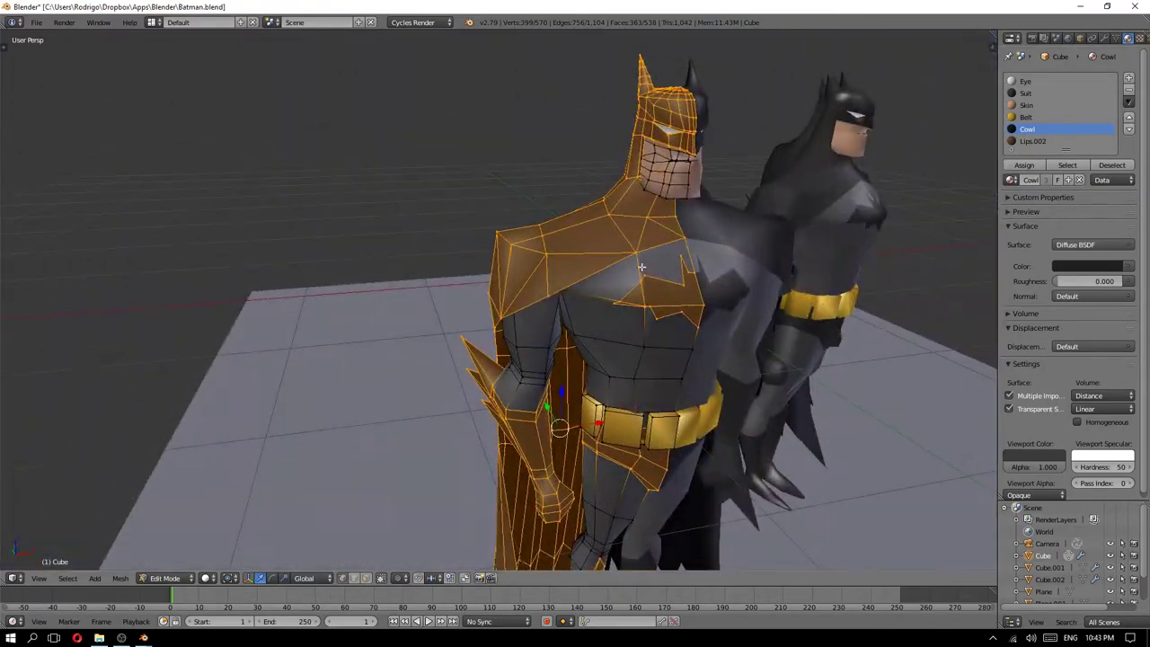
pyautogui.moveTo(700, 284); pyautogui.dragTo(605, 258, button='middle')
pyautogui.scroll(2, 604, 257)
pyautogui.scroll(3, 605, 257)
pyautogui.scroll(-5, 614, 267)
# - Return to Object Mode and quit Blender with Ctrl+Q
pyautogui.press('Tab')
pyautogui.click(551, 259)
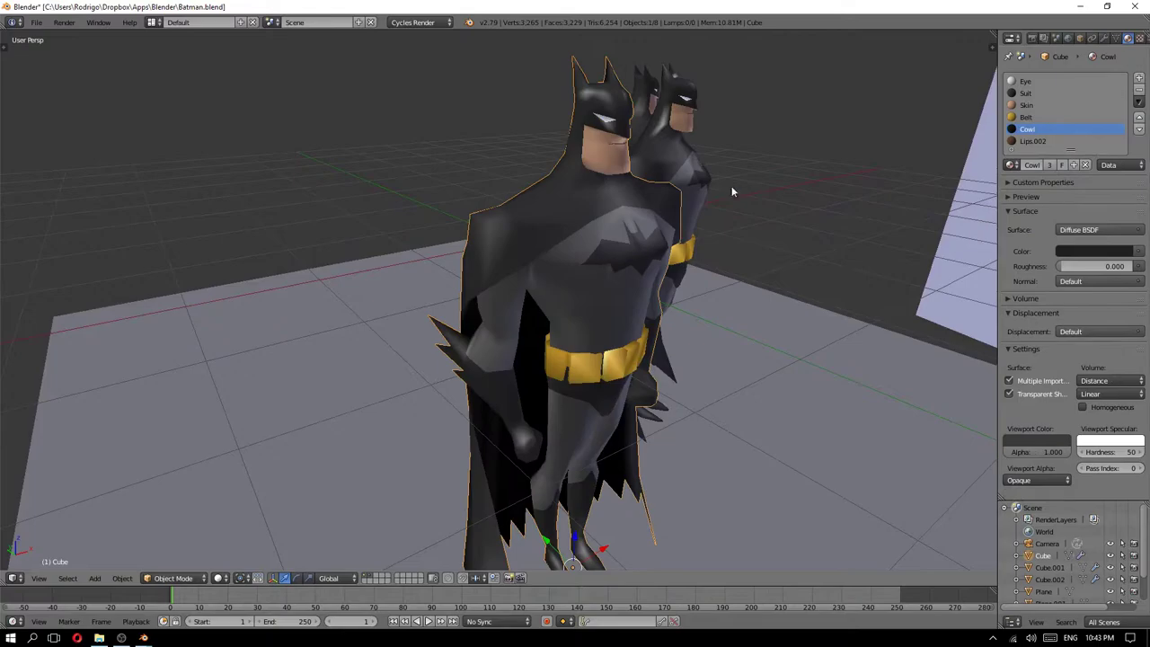
pyautogui.hotkey('ctrl', 'q')
pyautogui.click(581, 363)
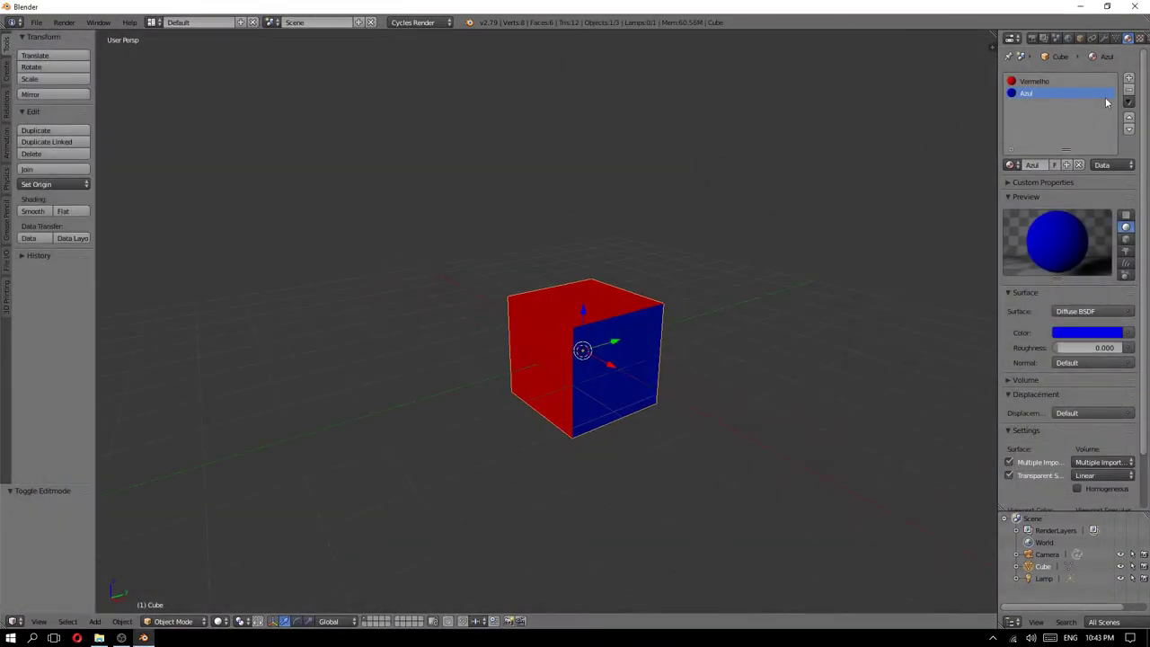
# - Delete the red-and-blue cube and add a new cube at the scene centre
pyautogui.press('Tab')
pyautogui.click(678, 298)
pyautogui.press('x')
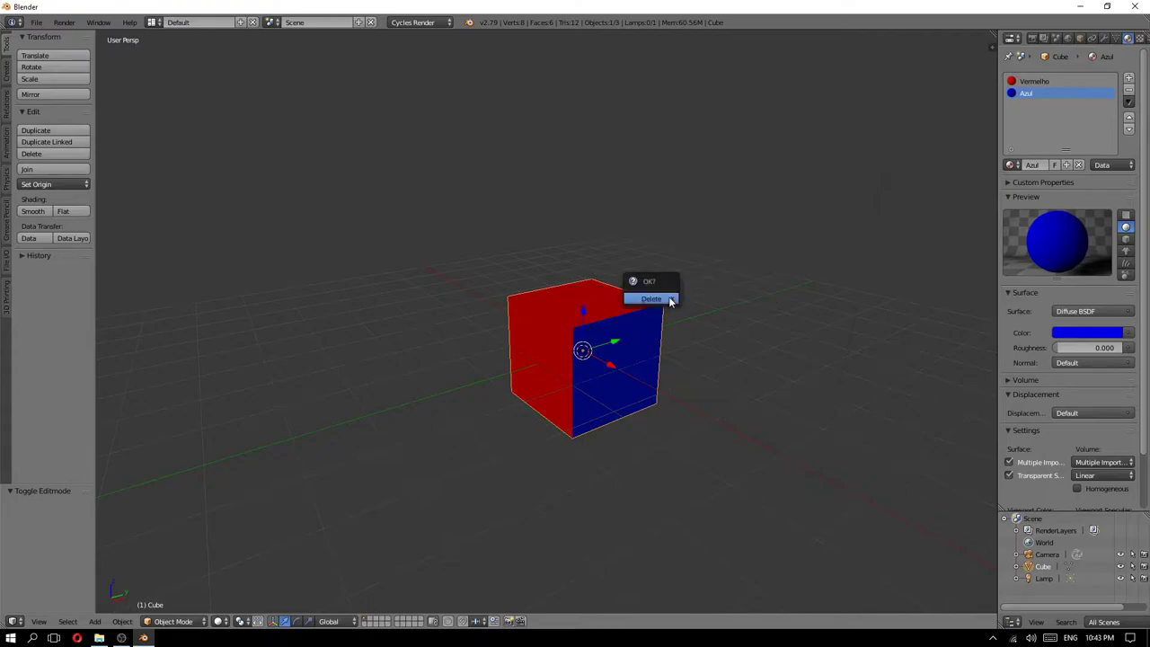
pyautogui.click(660, 301)
pyautogui.press('space')
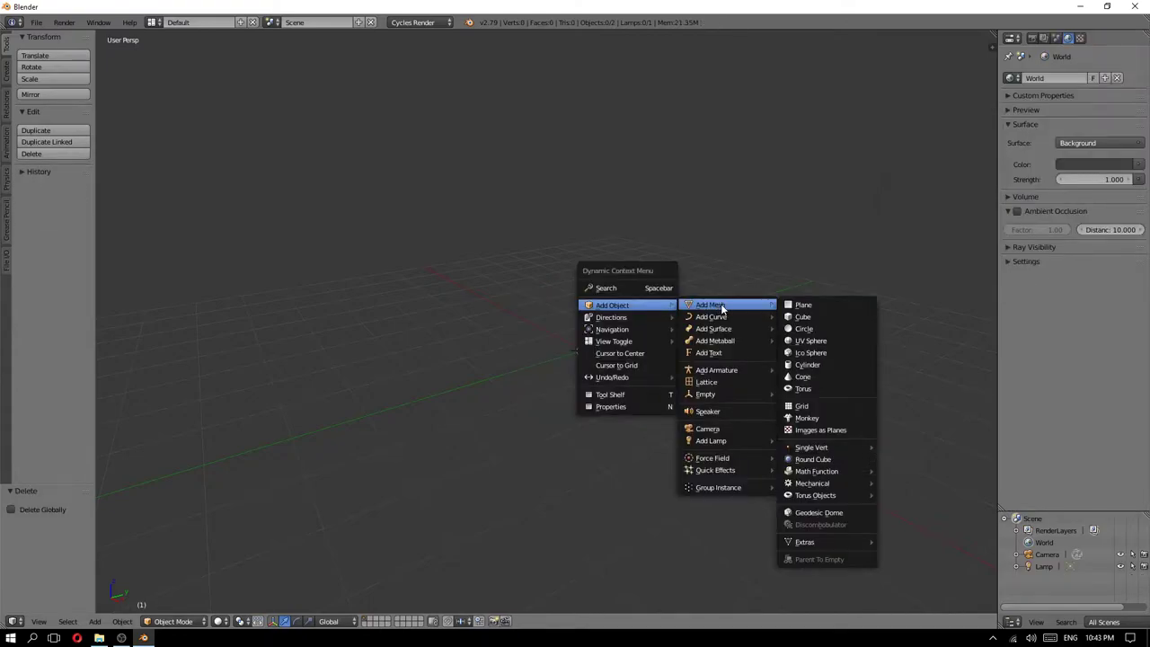
pyautogui.press('space')
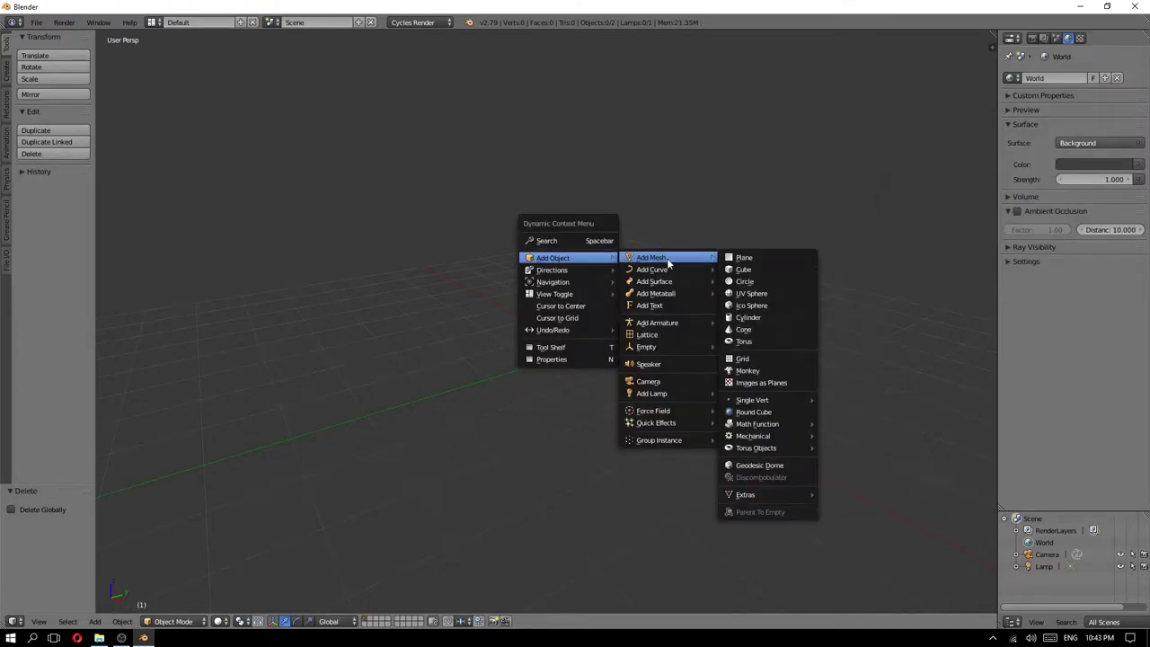
pyautogui.click(743, 270)
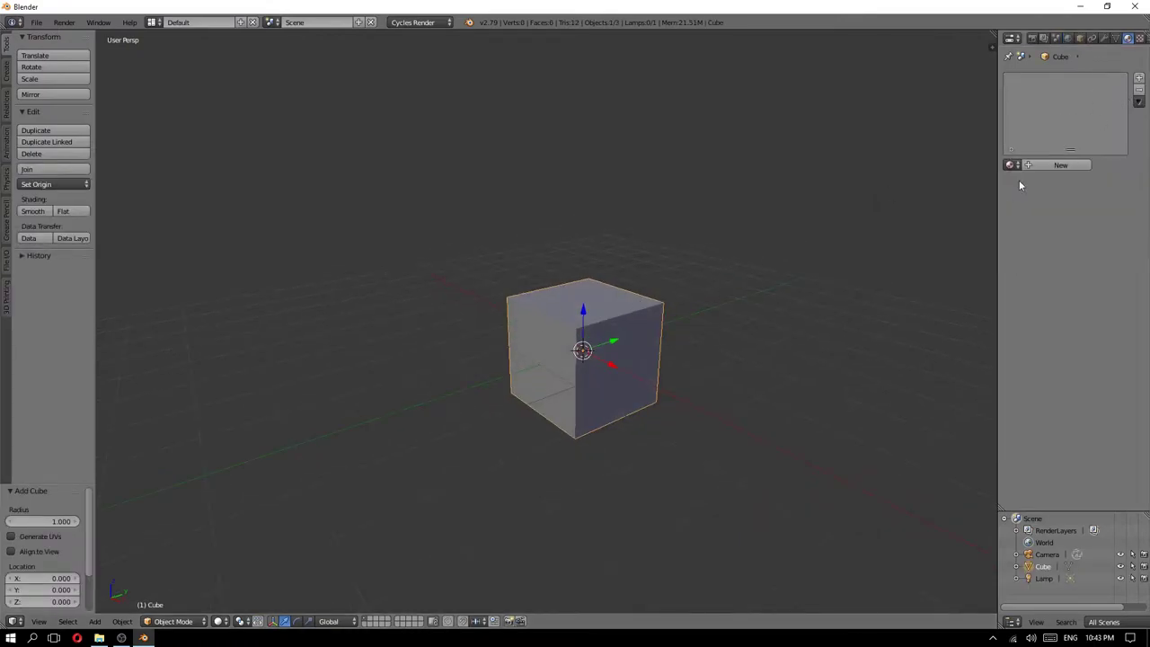
# - Create a new pink material for the cube with an Image Texture driving its colour
pyautogui.click(1056, 165)
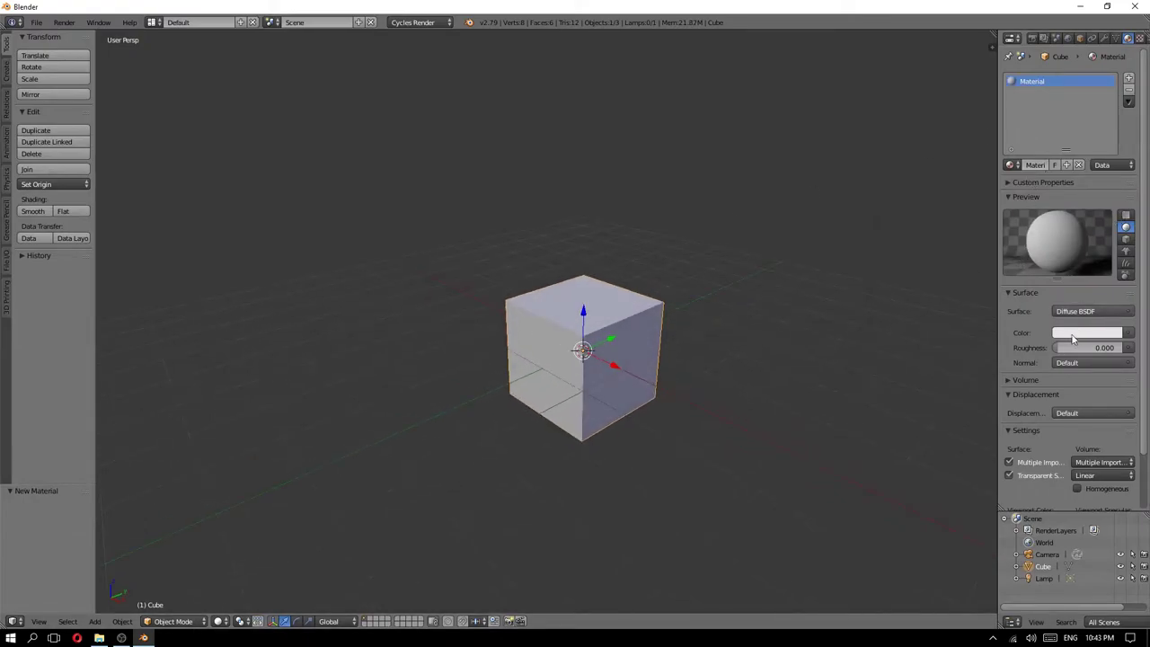
pyautogui.scroll(-2, 1076, 305)
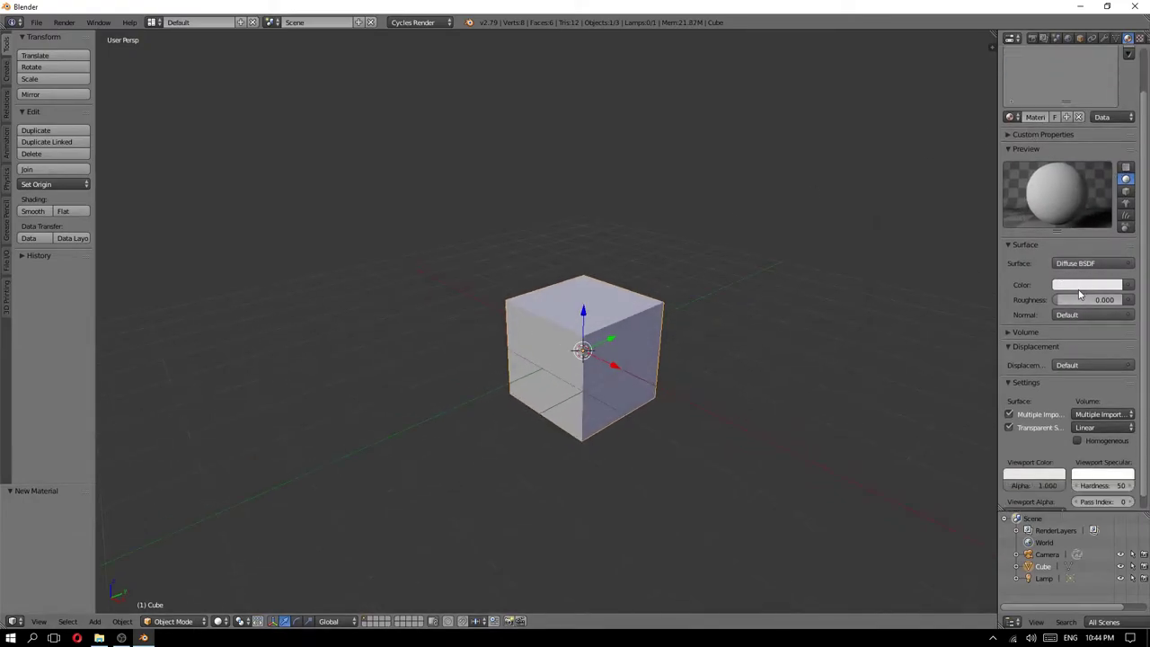
pyautogui.click(1066, 286)
pyautogui.click(1105, 164)
pyautogui.moveTo(1060, 254)
pyautogui.mouseDown()
pyautogui.moveTo(1042, 254)
pyautogui.moveTo(1084, 231)
pyautogui.mouseUp()
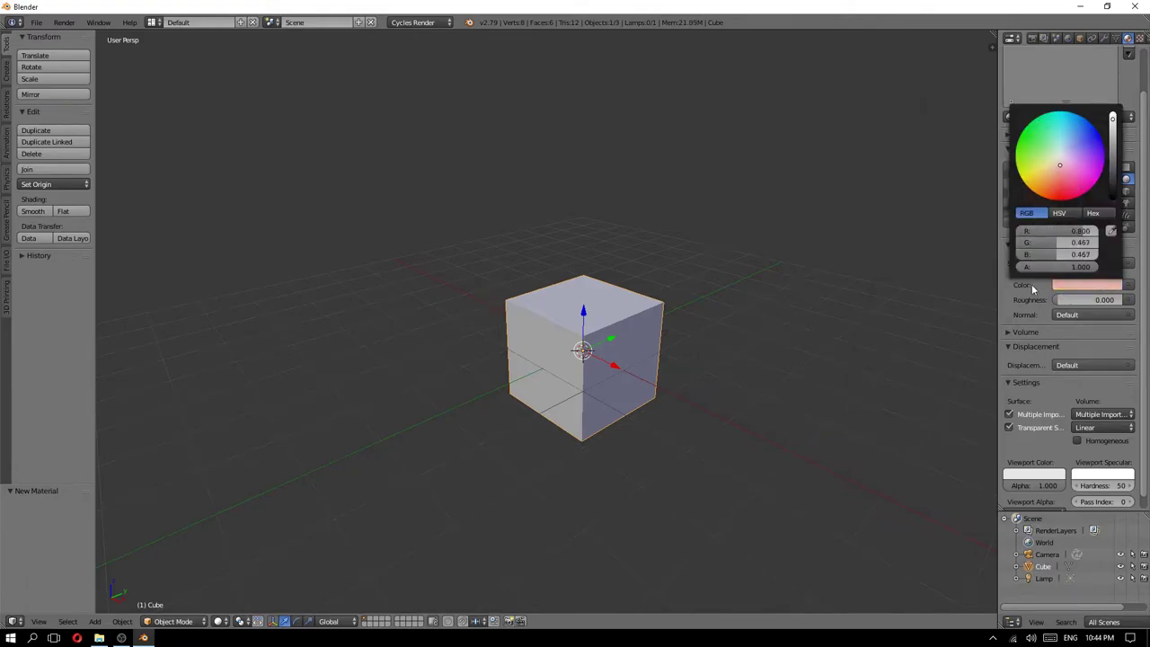
pyautogui.click(1130, 286)
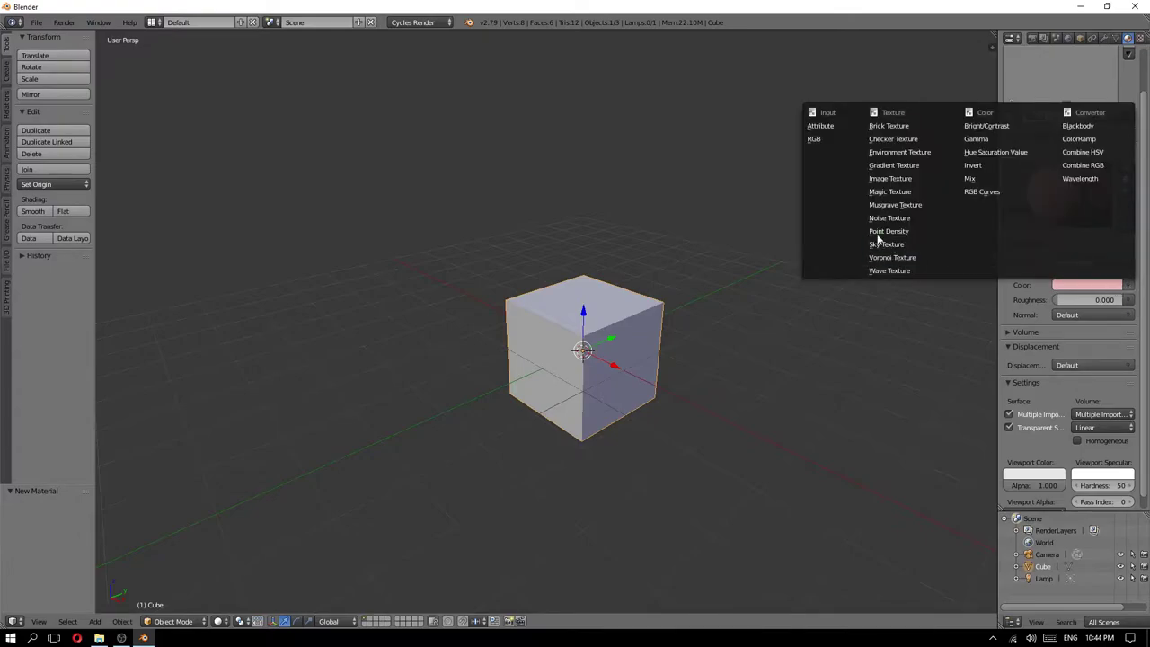
pyautogui.click(894, 178)
pyautogui.click(1062, 299)
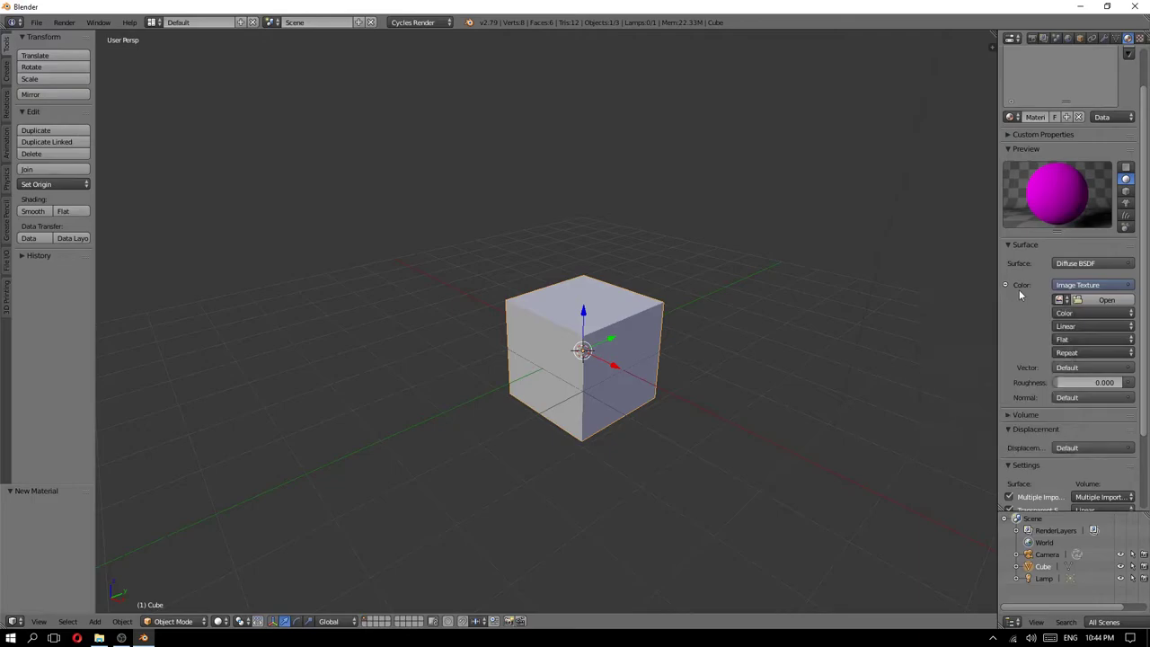
# - Split the 3D view and turn the right-hand area into a UV/Image Editor
pyautogui.moveTo(993, 42)
pyautogui.mouseDown()
pyautogui.moveTo(503, 109)
pyautogui.moveTo(599, 118)
pyautogui.moveTo(562, 33)
pyautogui.mouseUp()
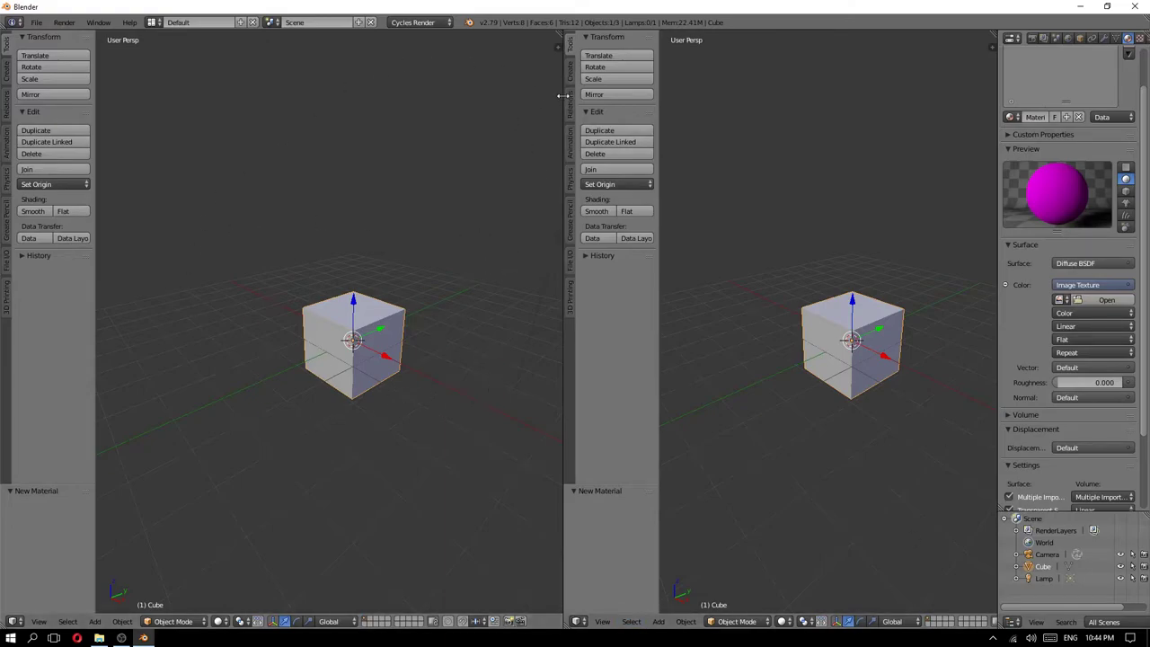
pyautogui.moveTo(563, 92); pyautogui.dragTo(526, 180)
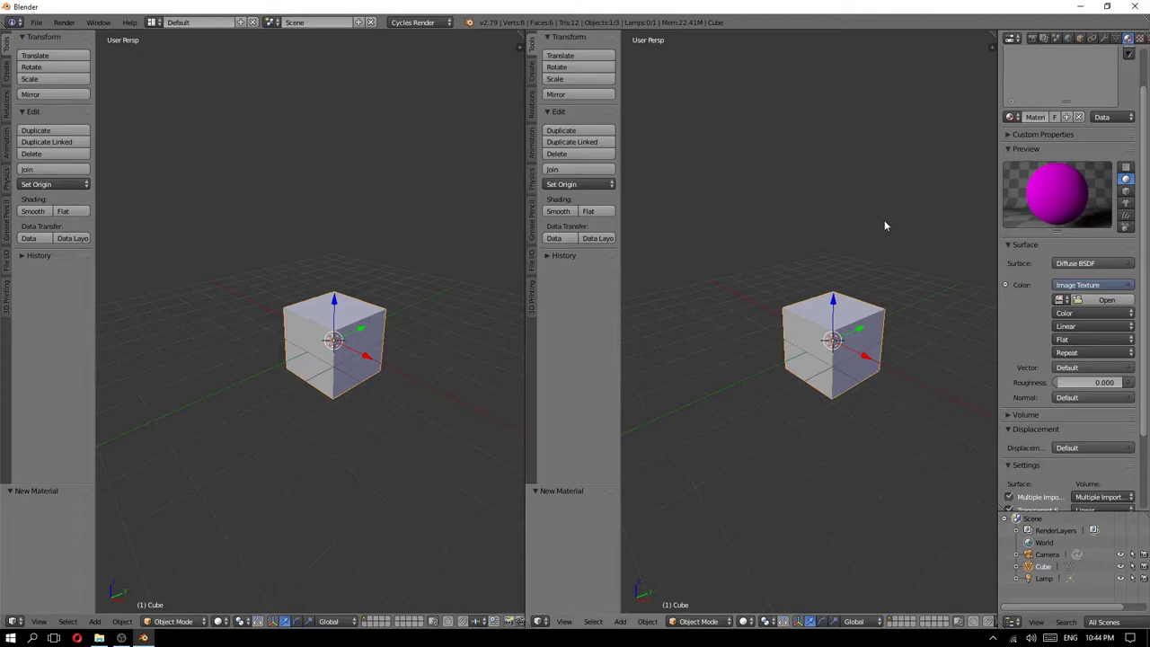
pyautogui.click(540, 621)
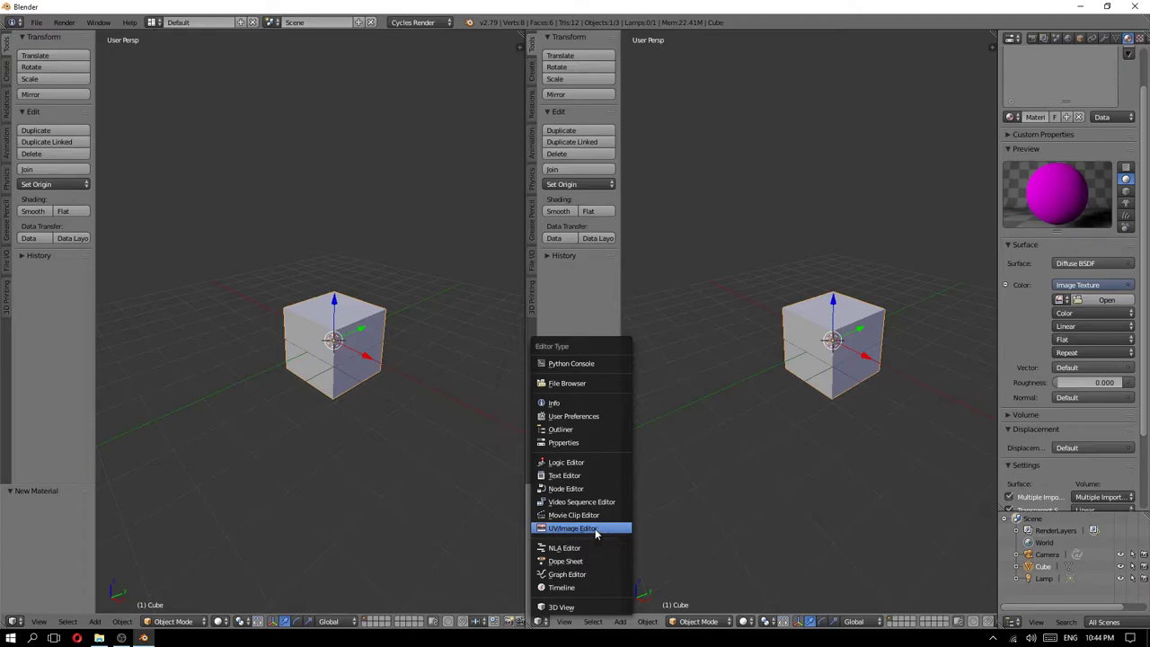
pyautogui.click(595, 528)
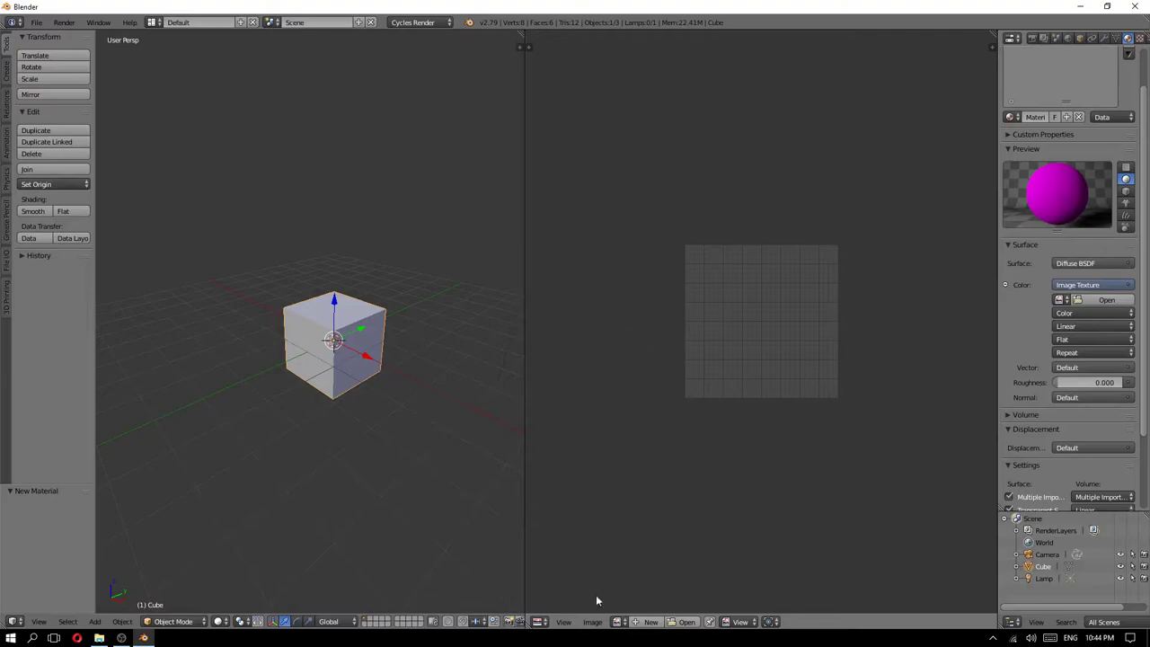
# - Create a new black 1024 x 1024 image named textura in the image editor
pyautogui.click(636, 623)
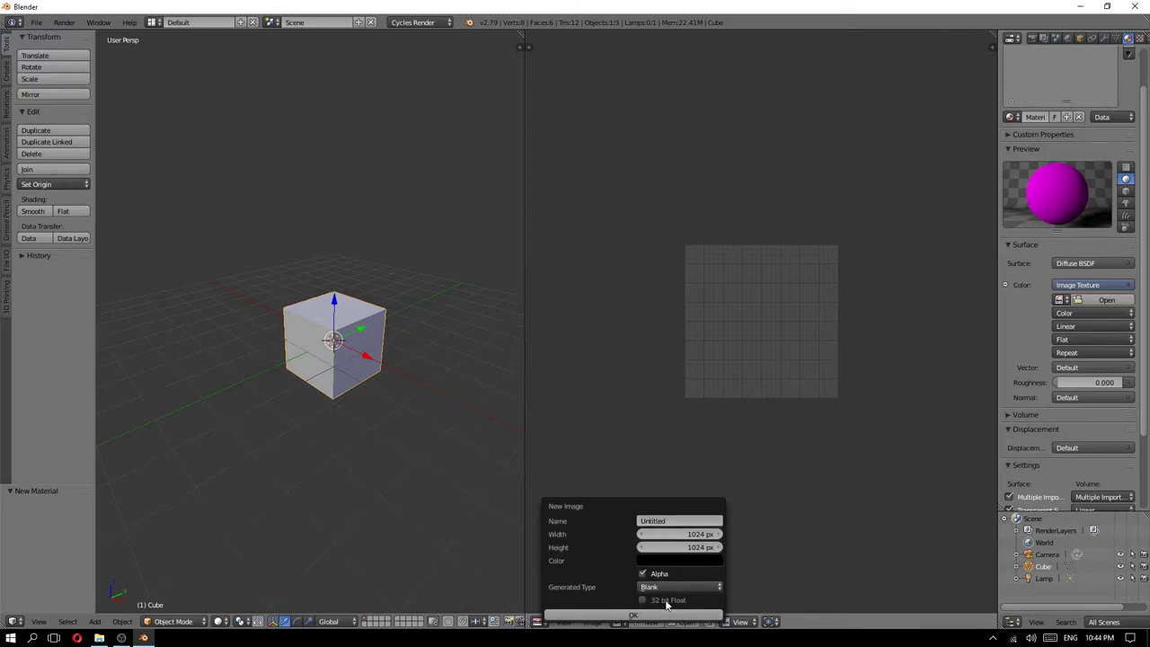
pyautogui.click(669, 521)
pyautogui.write('Texture')
pyautogui.click(632, 615)
pyautogui.scroll(-5, 773, 298)
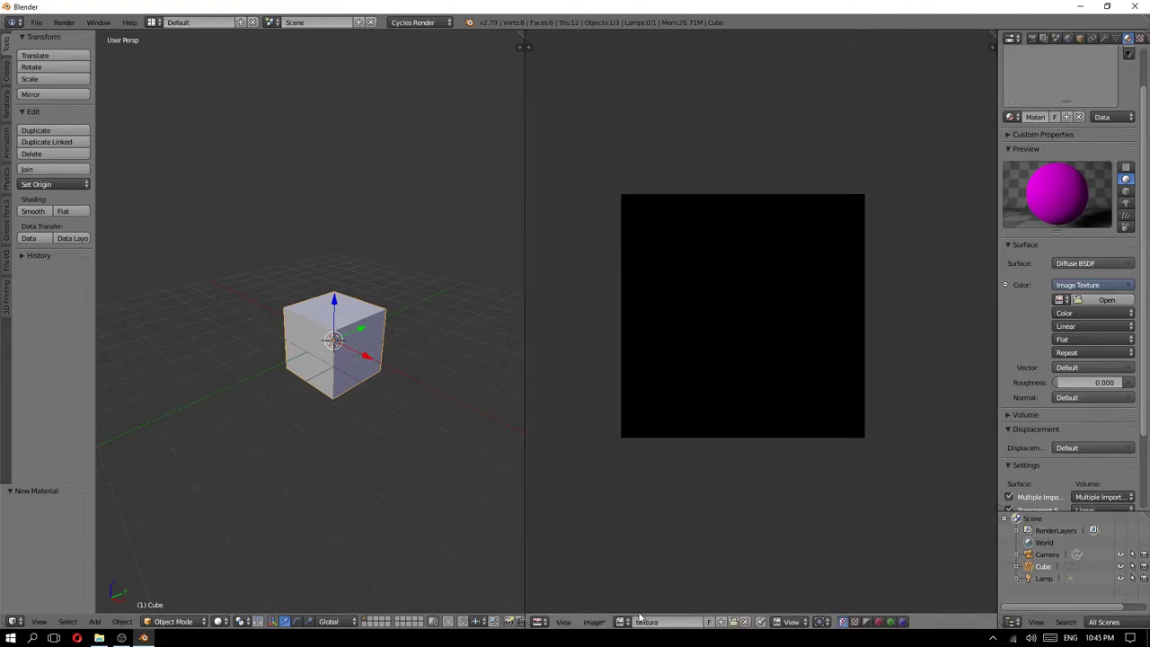
# - Choose textura in the Image Texture node's image list so the material preview turns black
pyautogui.click(720, 622)
pyautogui.scroll(1, 727, 216)
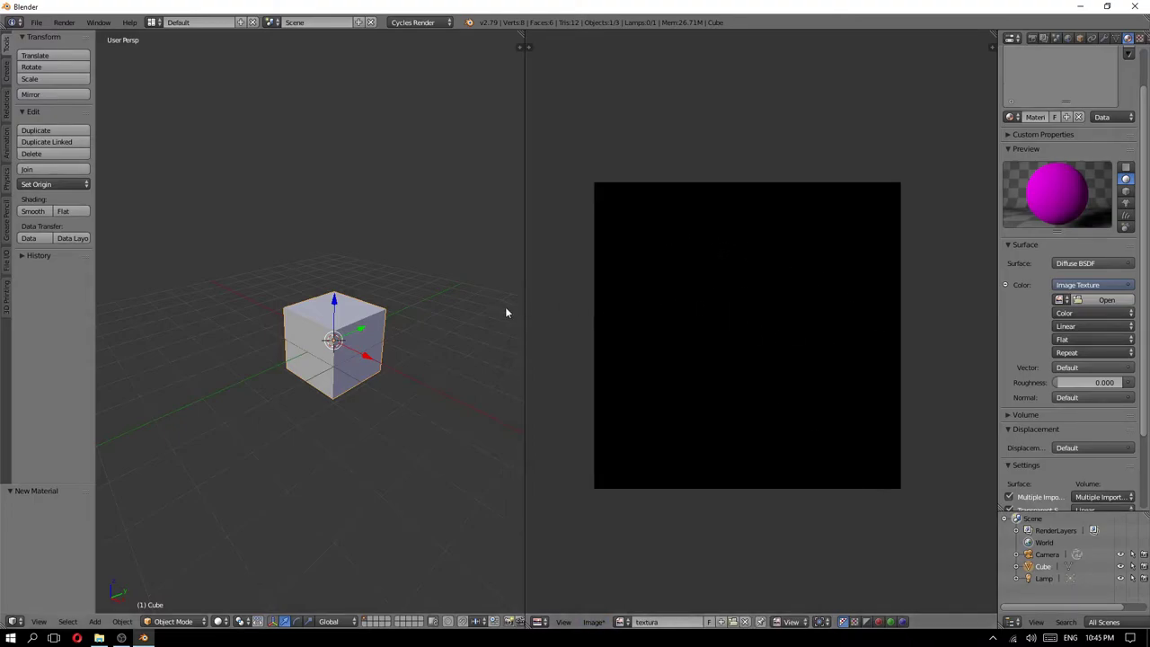
pyautogui.moveTo(738, 323); pyautogui.dragTo(755, 316, button='middle')
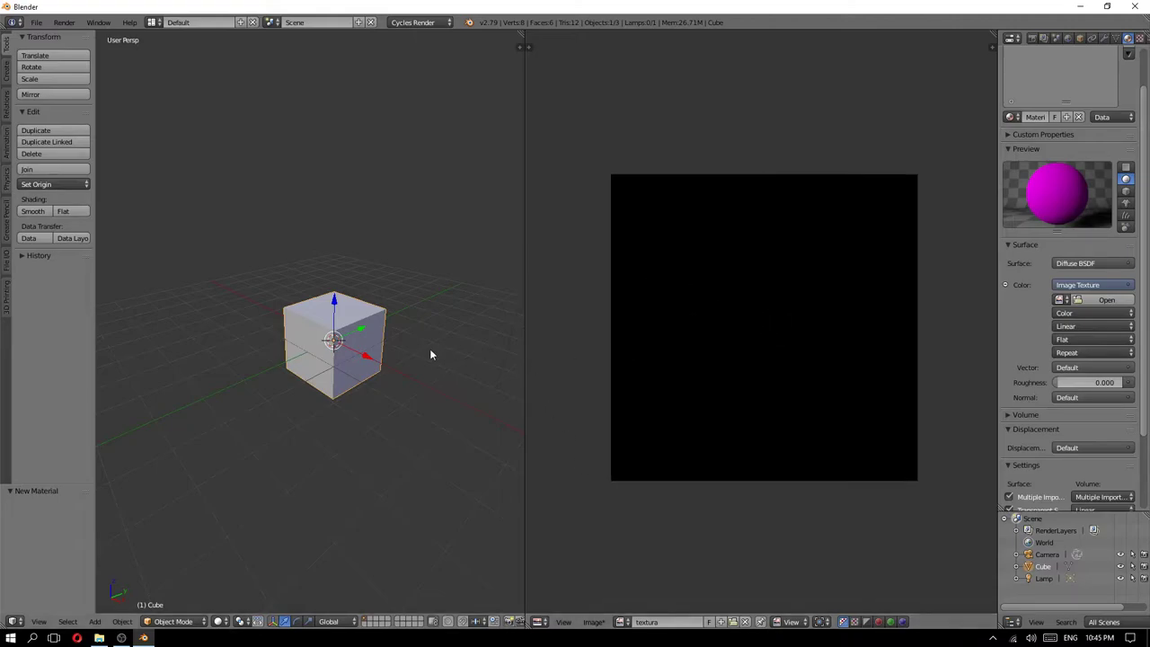
pyautogui.moveTo(431, 353); pyautogui.dragTo(452, 348, button='middle')
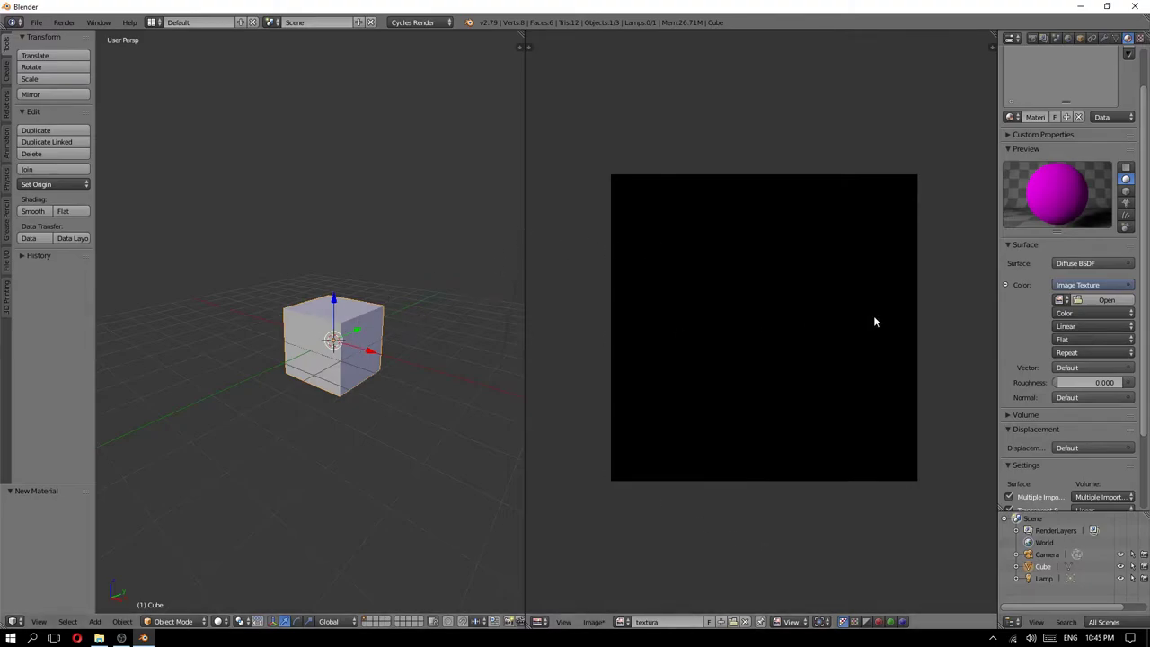
pyautogui.click(1067, 302)
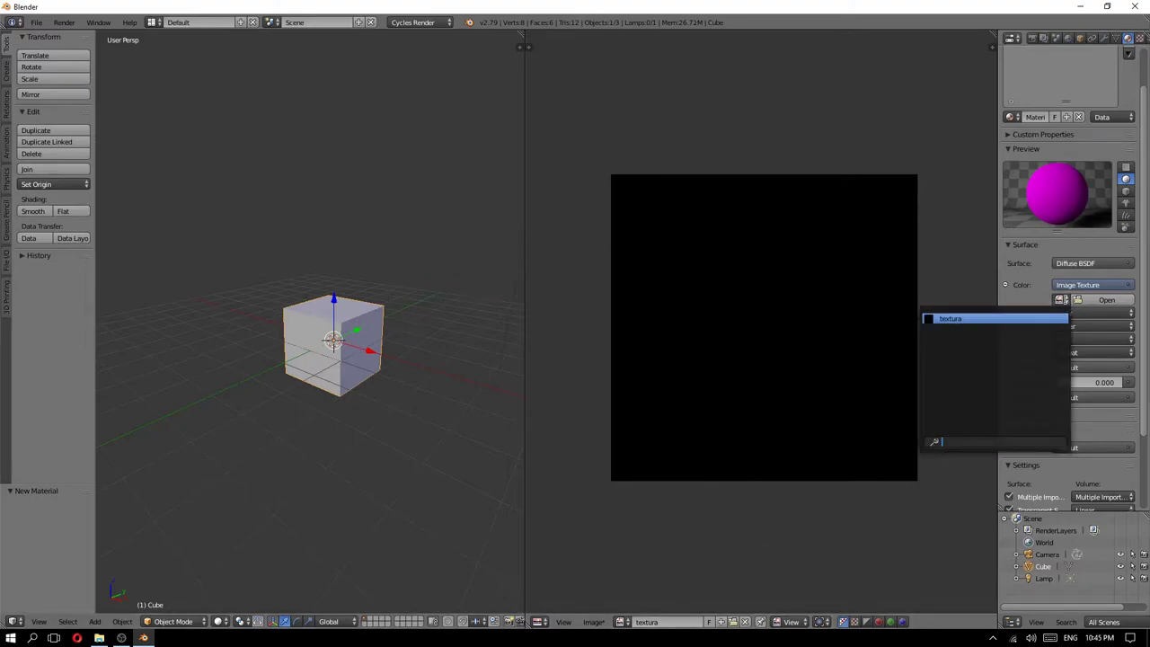
pyautogui.click(945, 320)
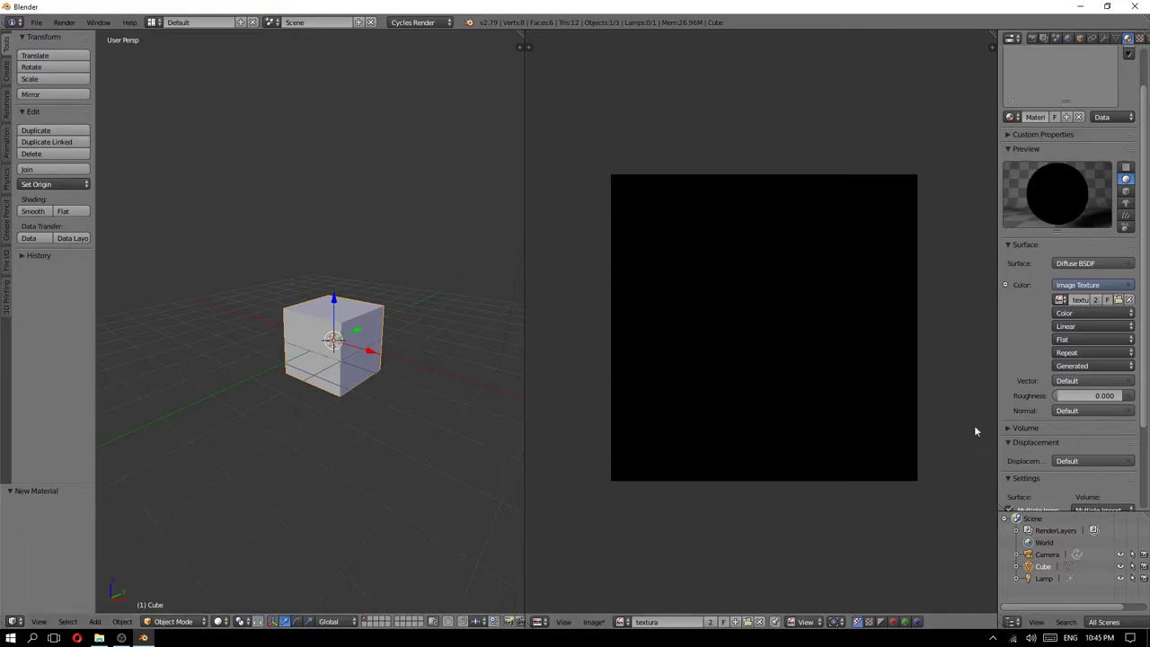
pyautogui.press('z')
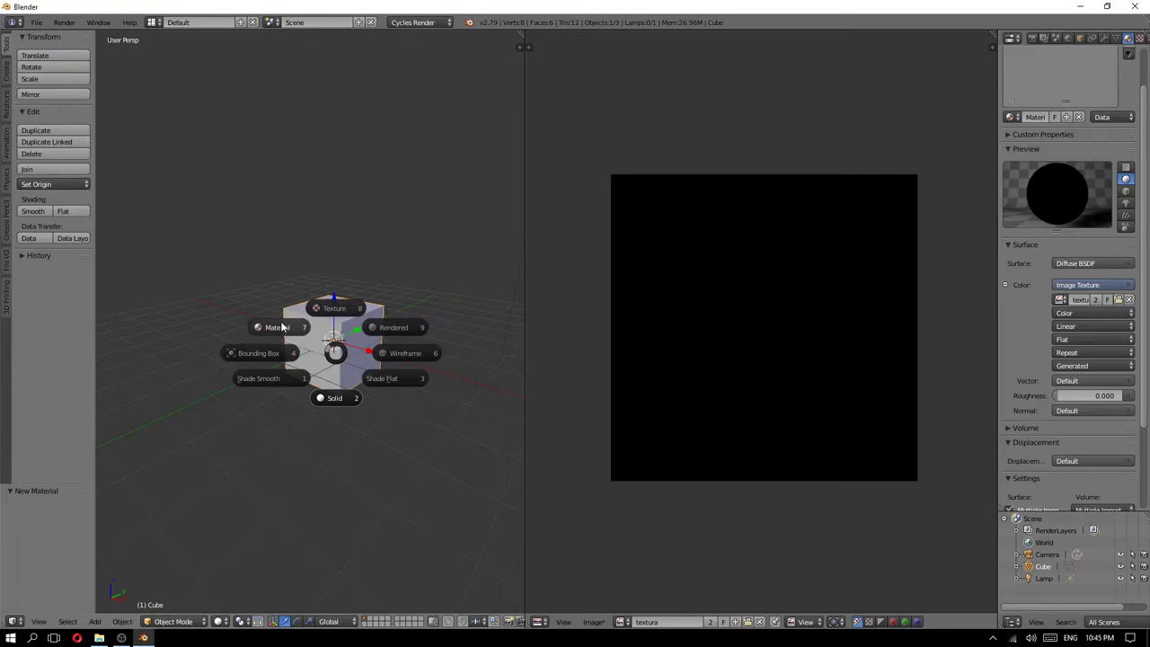
# - Switch the viewport to Material shading and zoom in on the all-black textured cube
pyautogui.click(284, 329)
pyautogui.press('z')
pyautogui.click(354, 308)
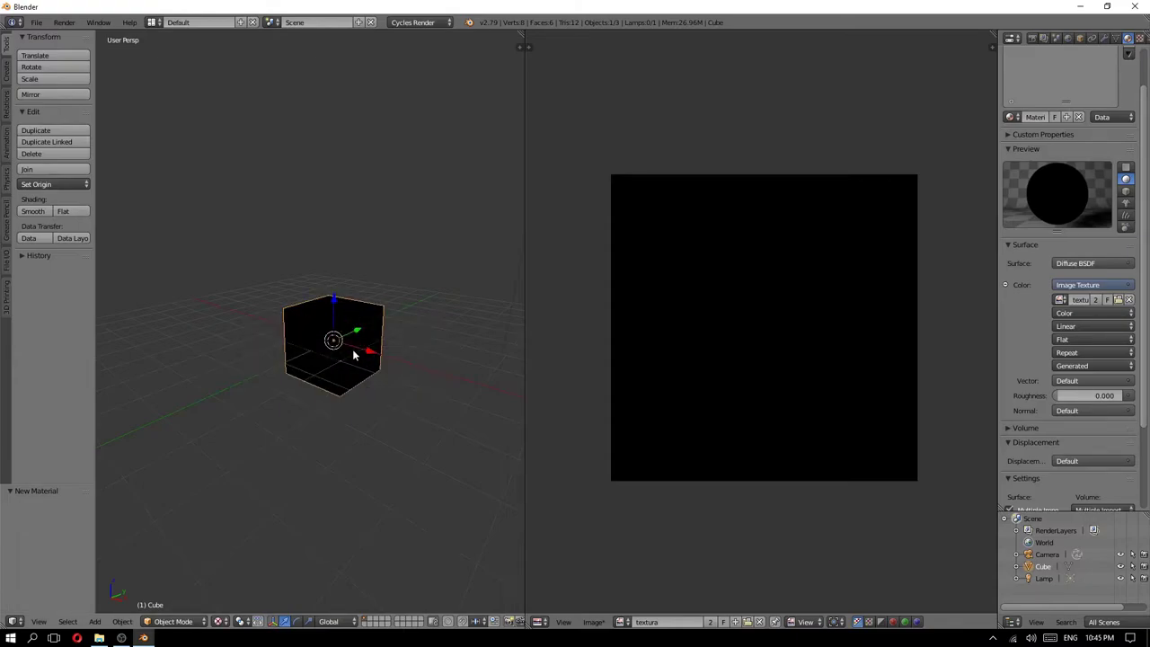
pyautogui.press('z')
pyautogui.click(313, 335)
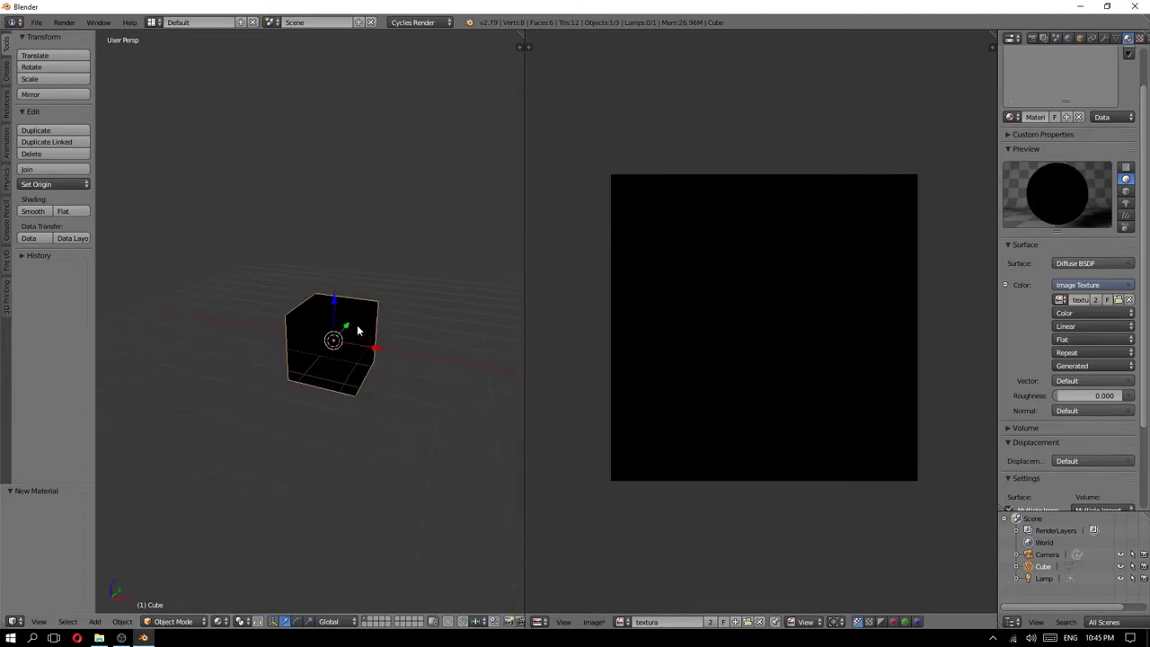
pyautogui.moveTo(312, 335); pyautogui.dragTo(333, 363, button='middle')
pyautogui.scroll(4, 346, 346)
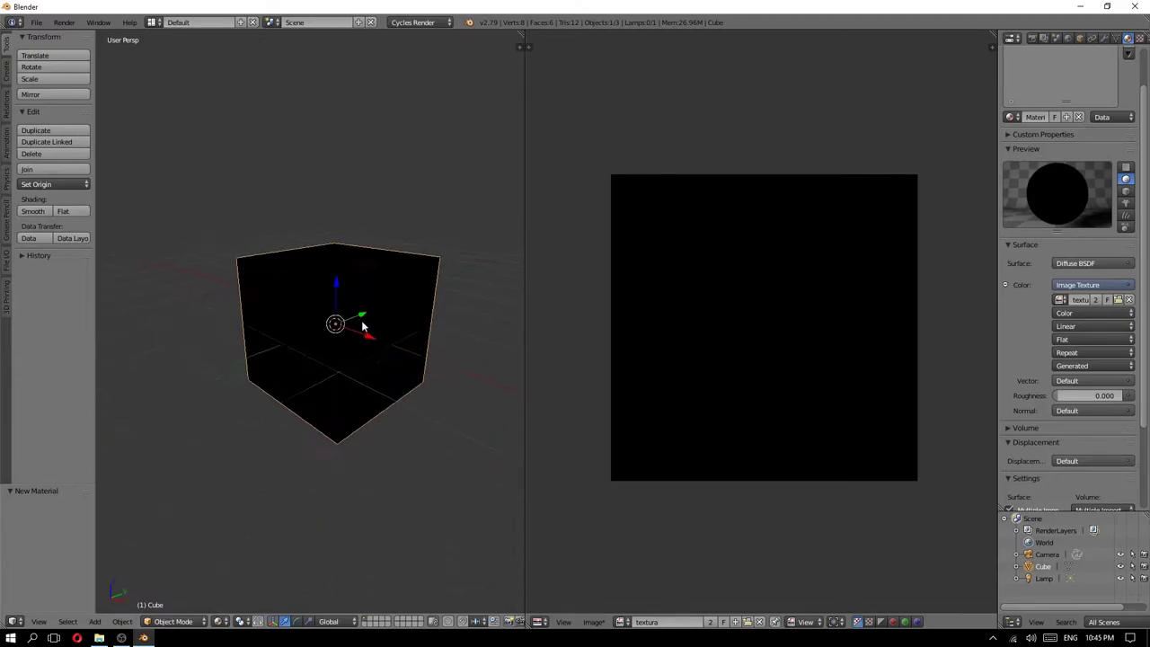
pyautogui.moveTo(358, 326)
pyautogui.mouseDown(button='middle')
pyautogui.moveTo(324, 319)
pyautogui.moveTo(388, 335)
pyautogui.mouseUp(button='middle')
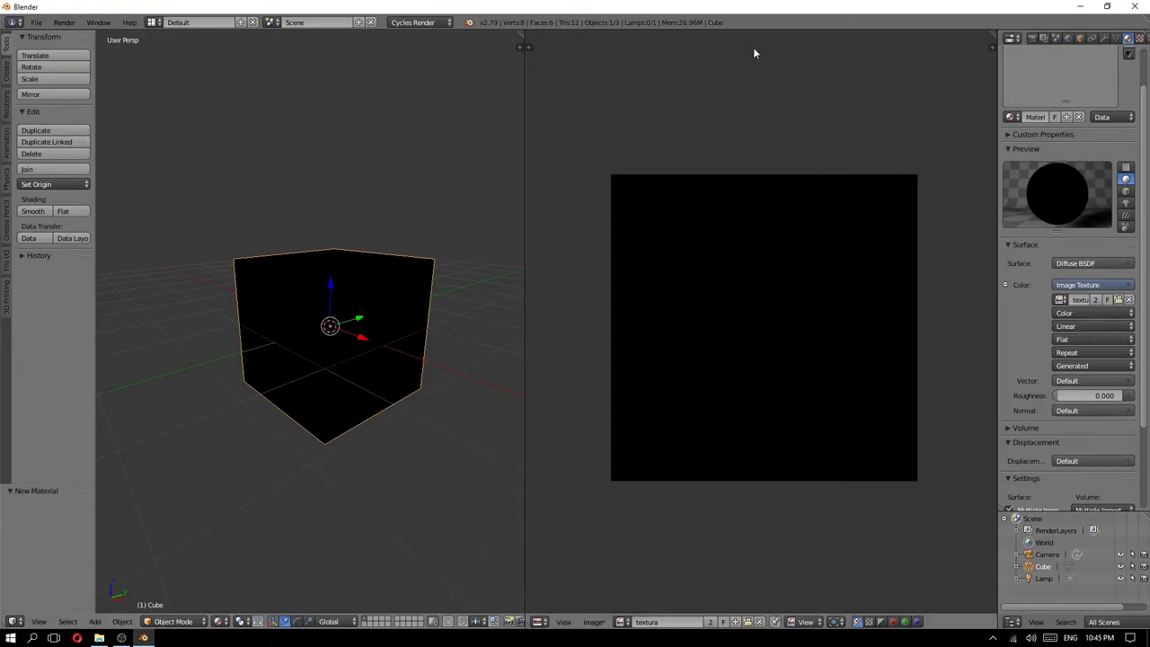
# - Set the Image Editor to Paint mode and show the brush tool shelf
pyautogui.click(805, 622)
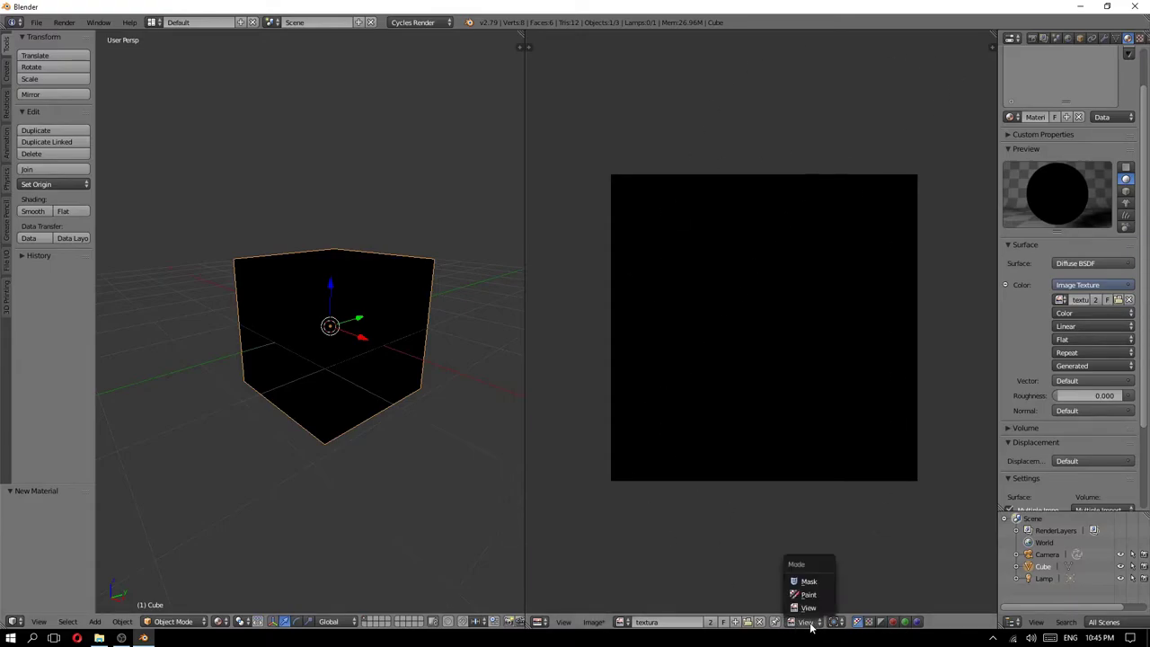
pyautogui.click(809, 595)
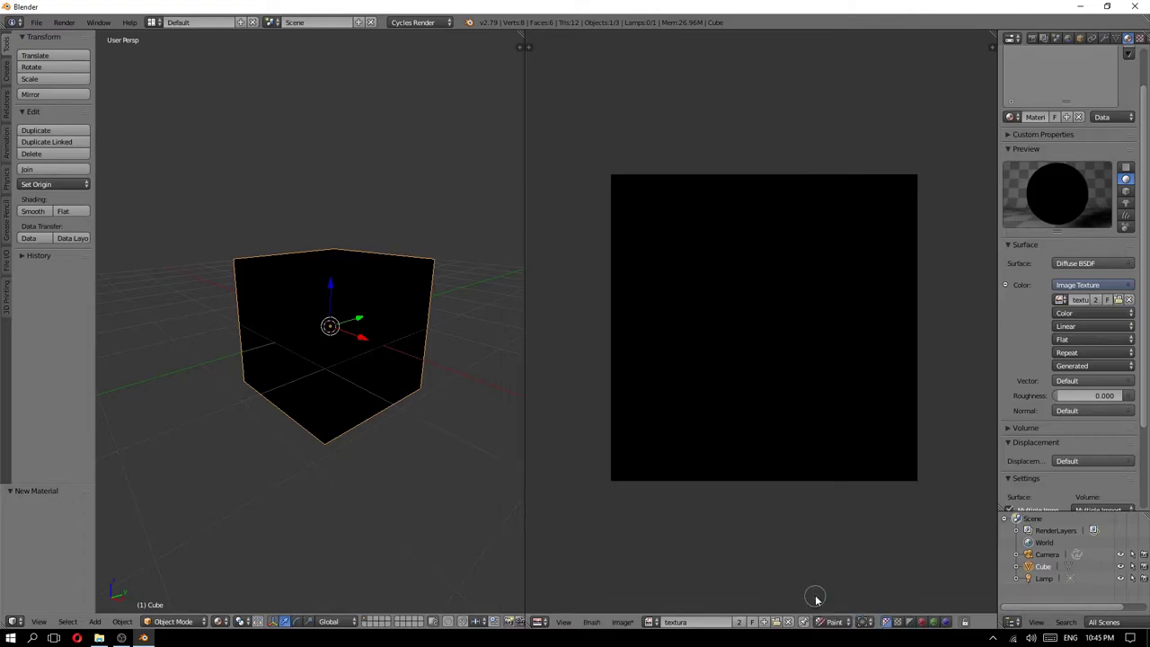
pyautogui.click(530, 47)
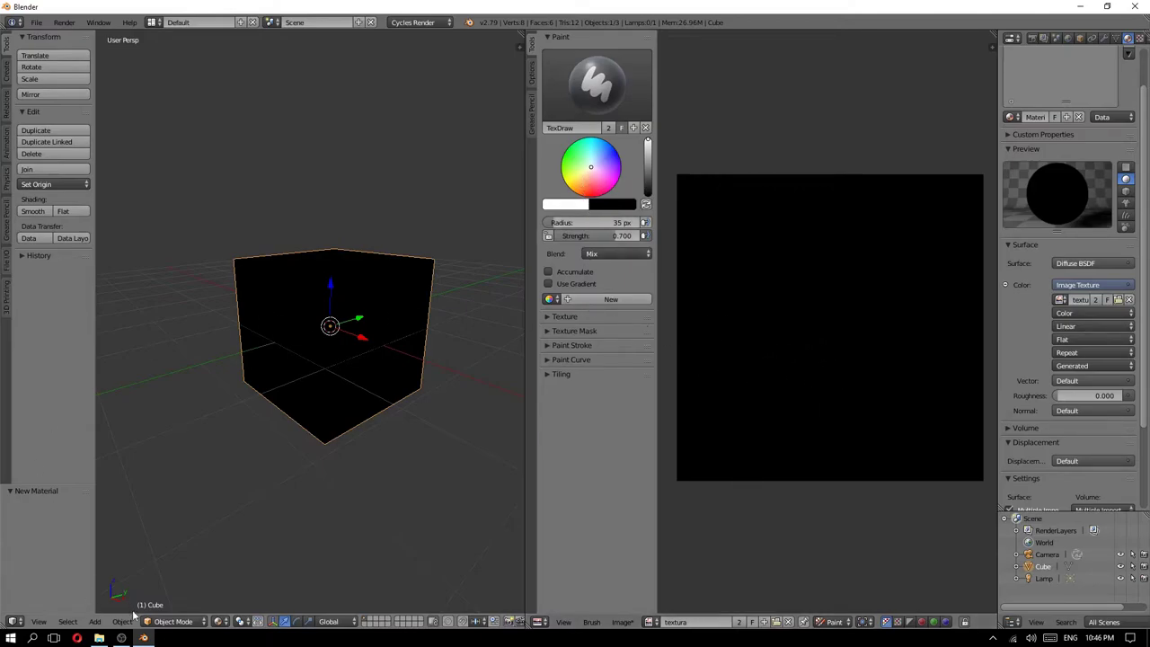
# - Try painting the cube in Texture Paint mode, which reports missing UVs, then switch to Edit Mode
pyautogui.click(175, 624)
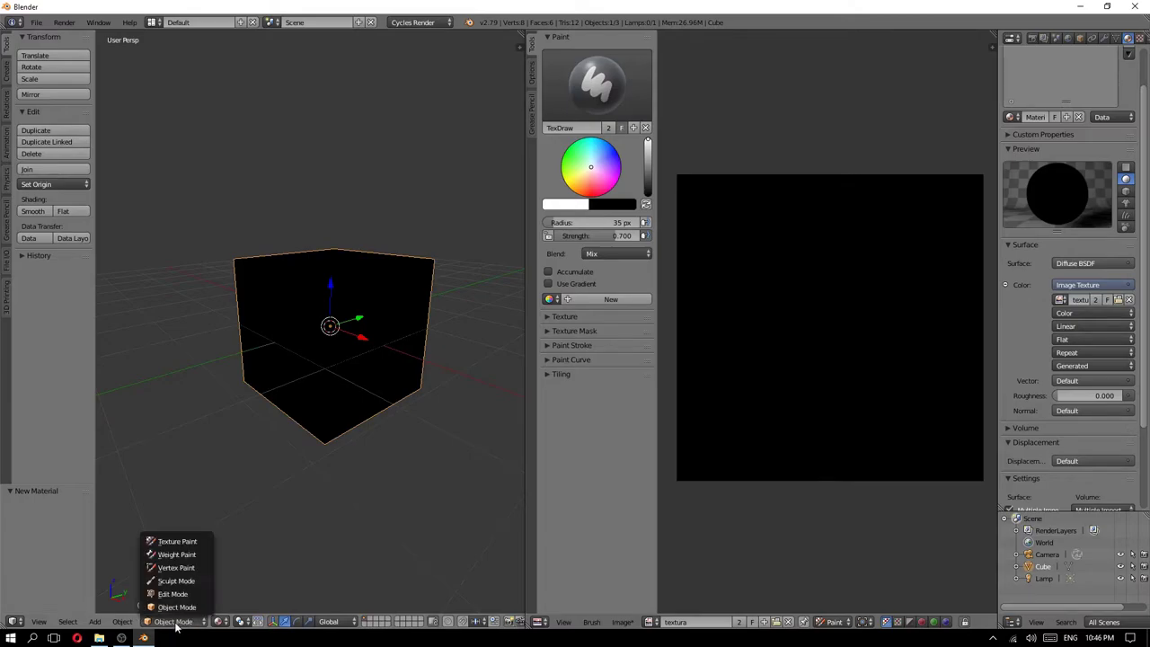
pyautogui.click(195, 545)
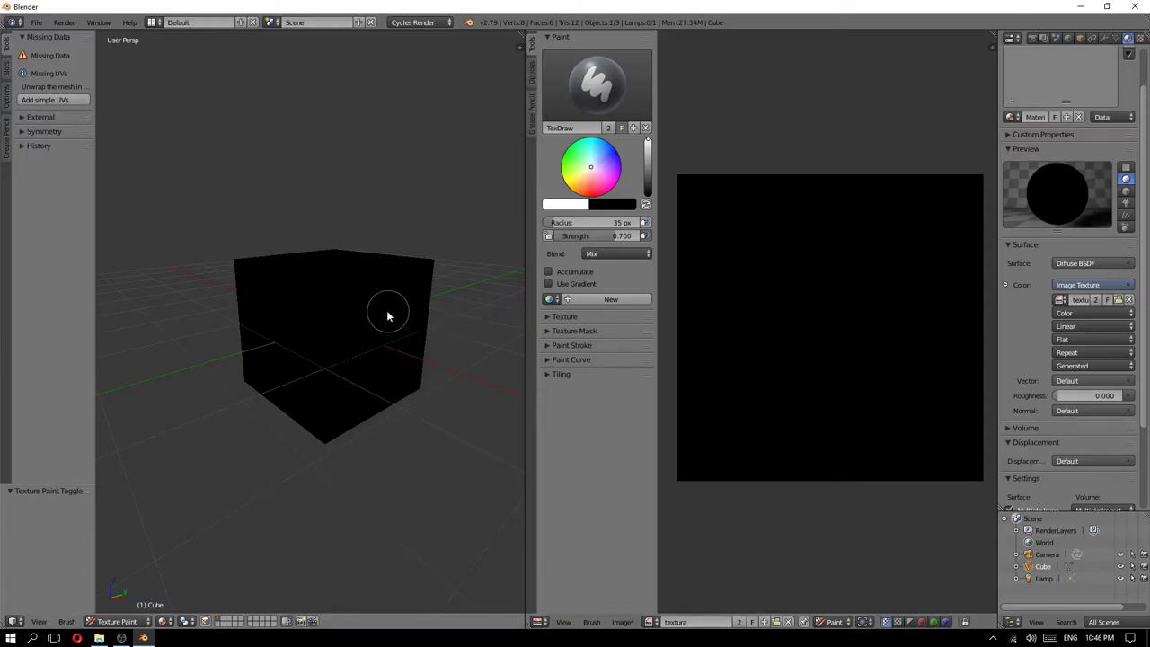
pyautogui.click(373, 348)
pyautogui.moveTo(288, 283); pyautogui.dragTo(288, 293, button='middle')
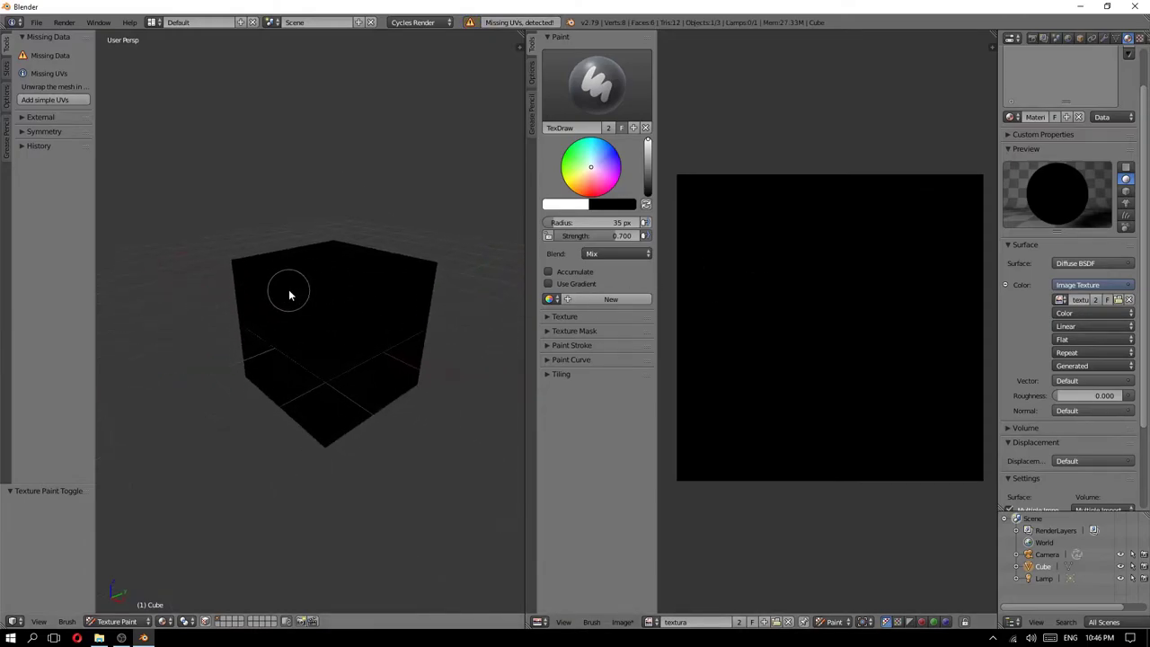
pyautogui.click(165, 622)
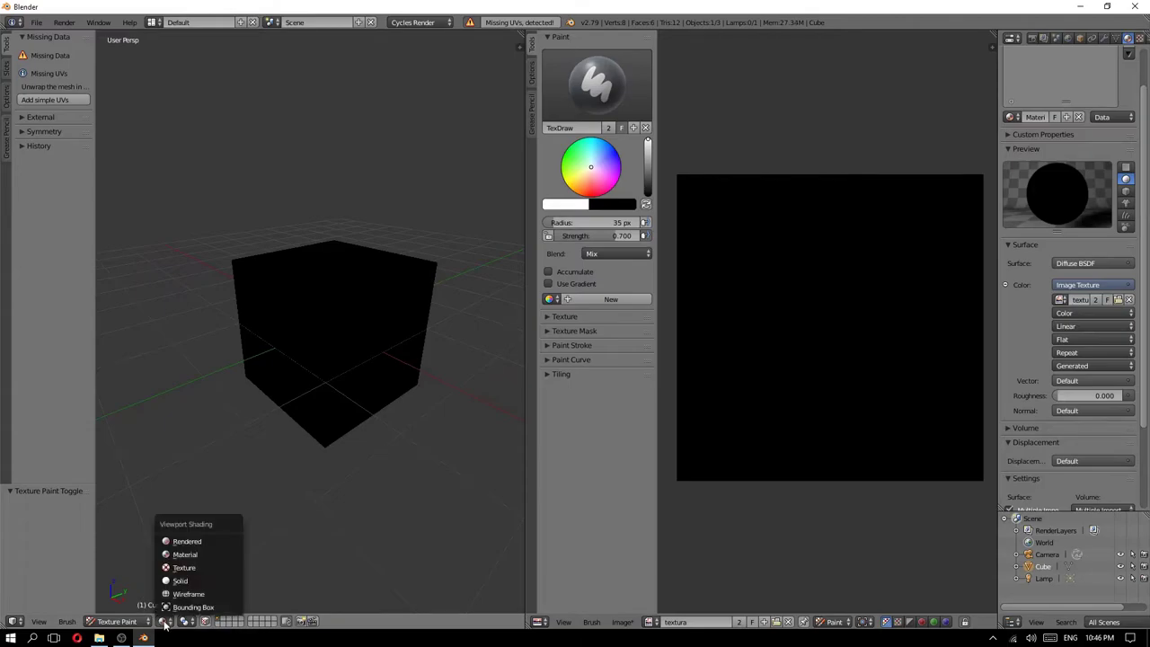
pyautogui.click(139, 622)
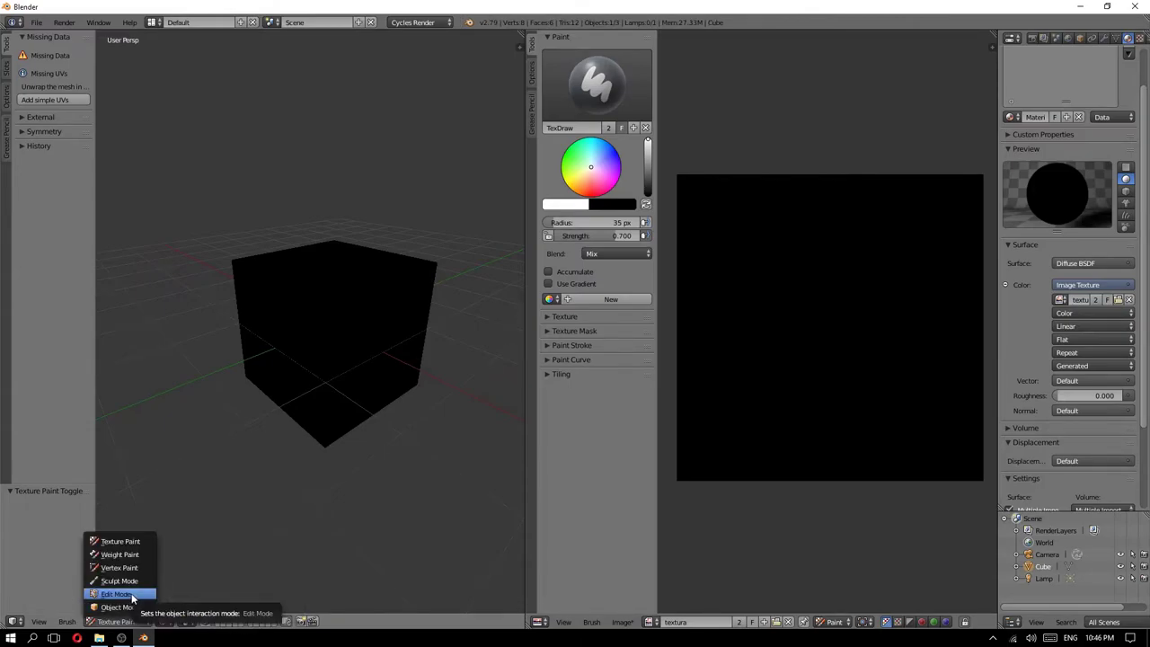
pyautogui.click(130, 594)
pyautogui.moveTo(299, 316); pyautogui.dragTo(276, 319, button='middle')
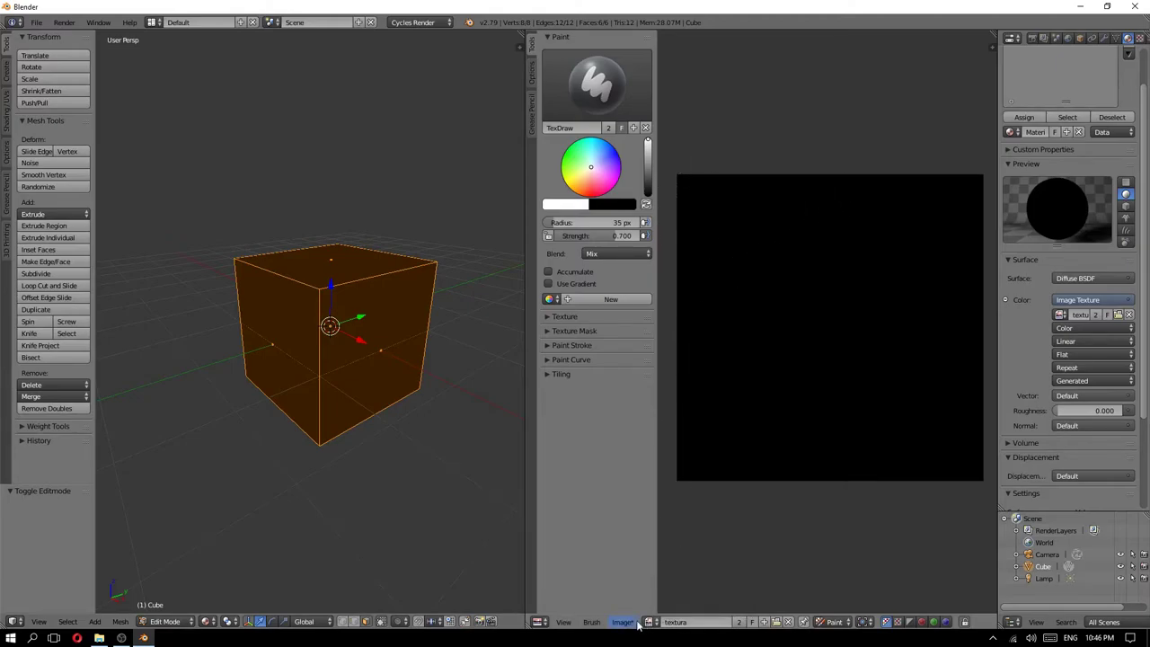
# - Return the Image Editor to View and unwrap the cube with Smart UV Project at angle limit 66
pyautogui.click(843, 627)
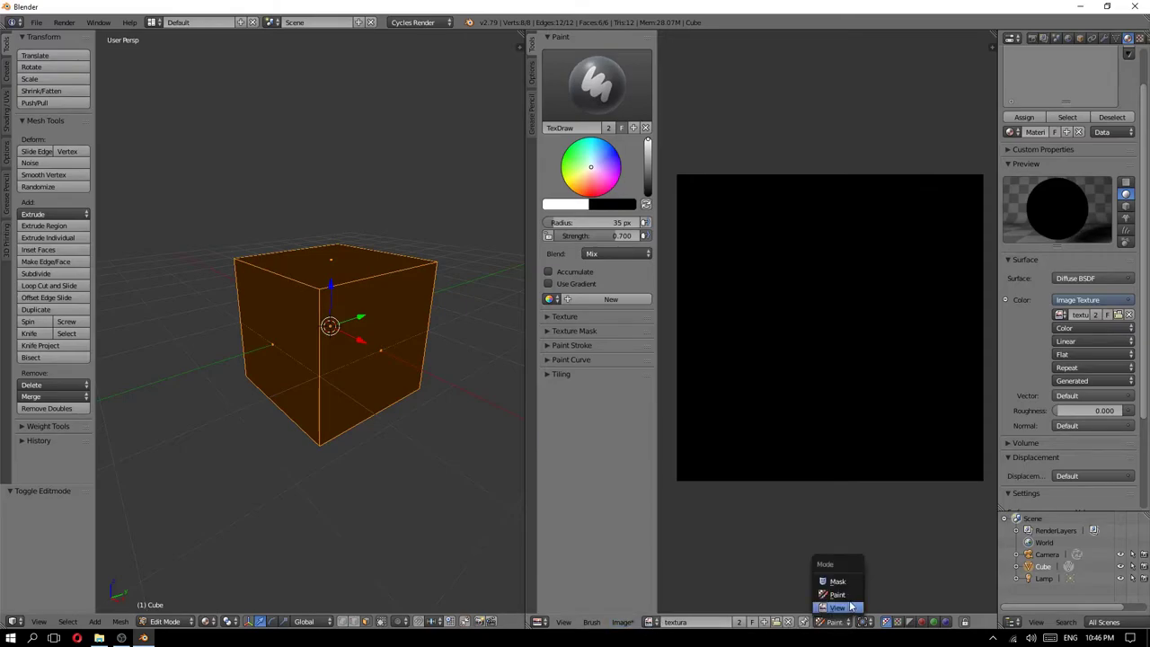
pyautogui.click(849, 610)
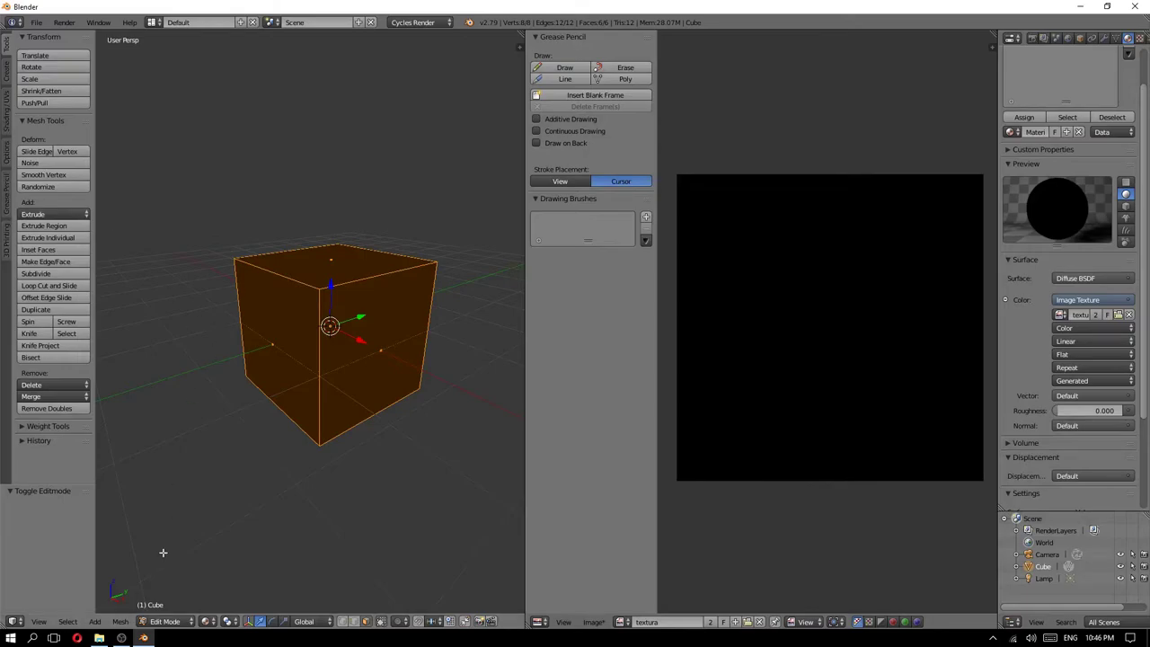
pyautogui.click(6, 109)
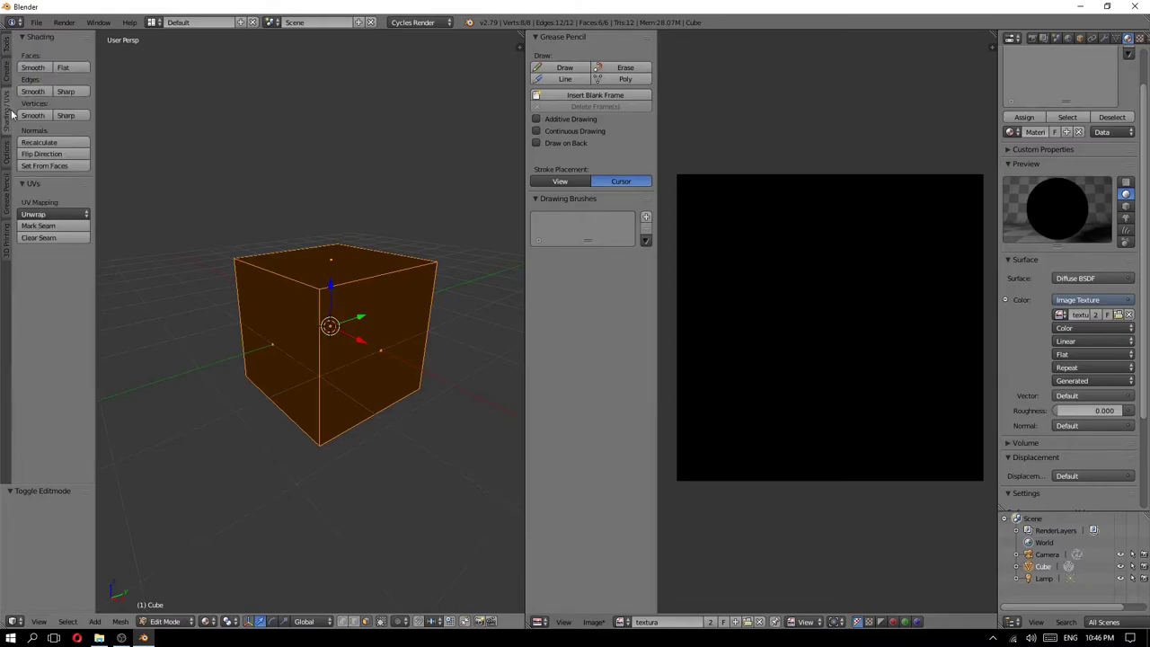
pyautogui.click(42, 215)
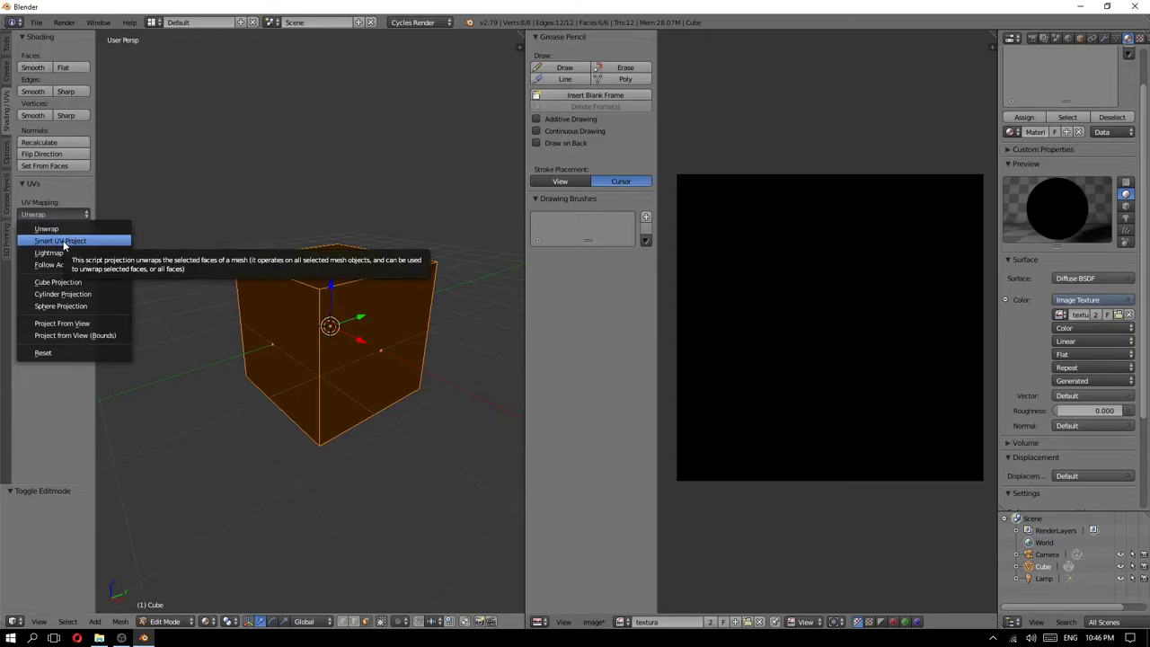
pyautogui.click(63, 240)
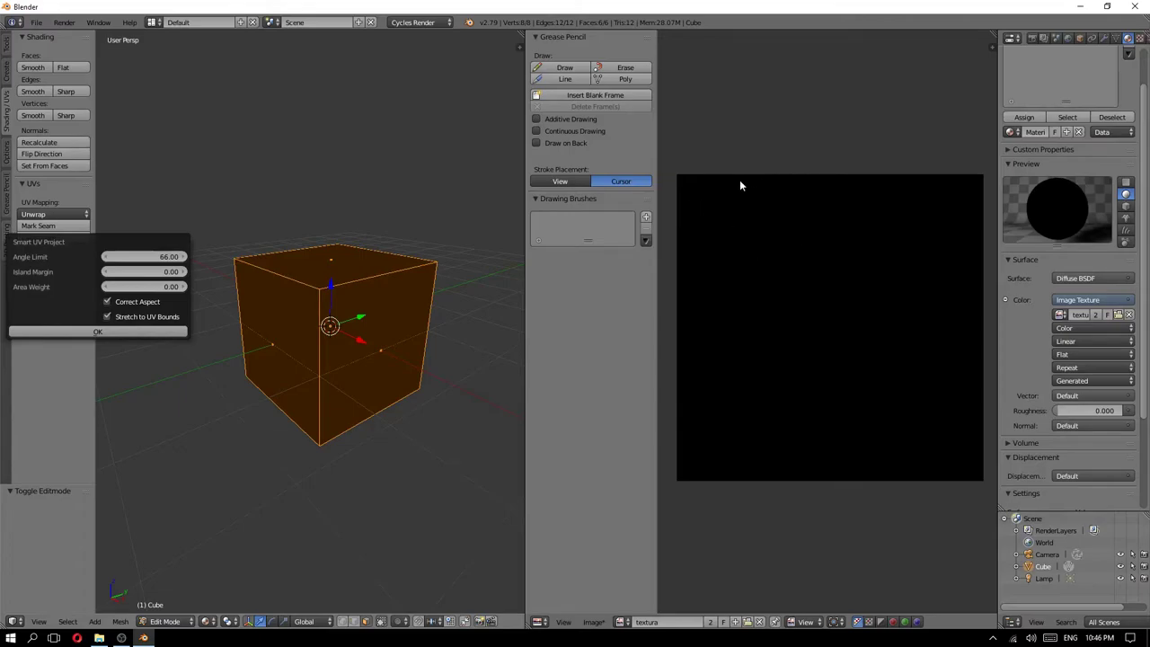
pyautogui.click(98, 333)
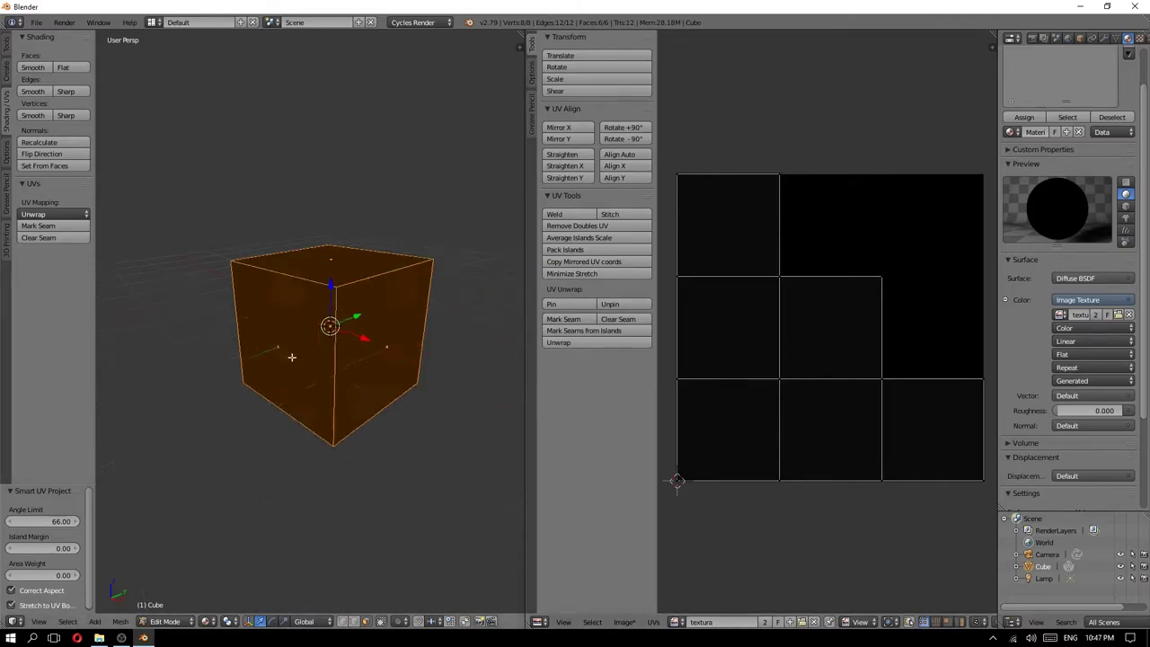
pyautogui.moveTo(288, 360); pyautogui.dragTo(260, 363, button='middle')
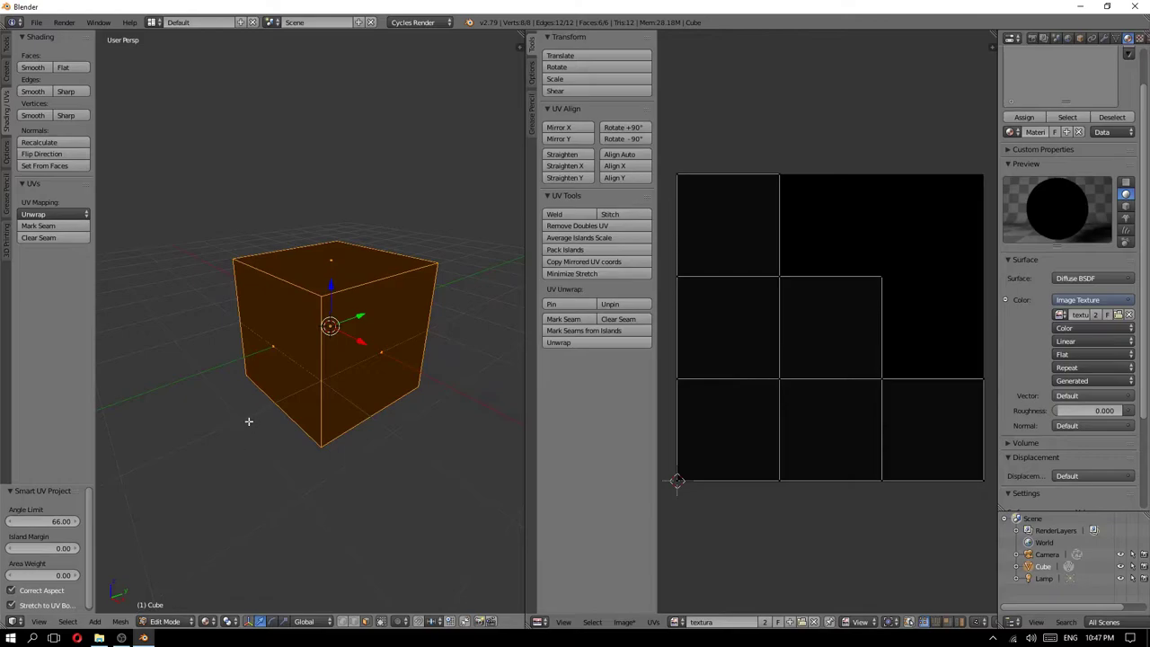
pyautogui.moveTo(249, 421); pyautogui.dragTo(269, 420, button='middle')
pyautogui.click(184, 622)
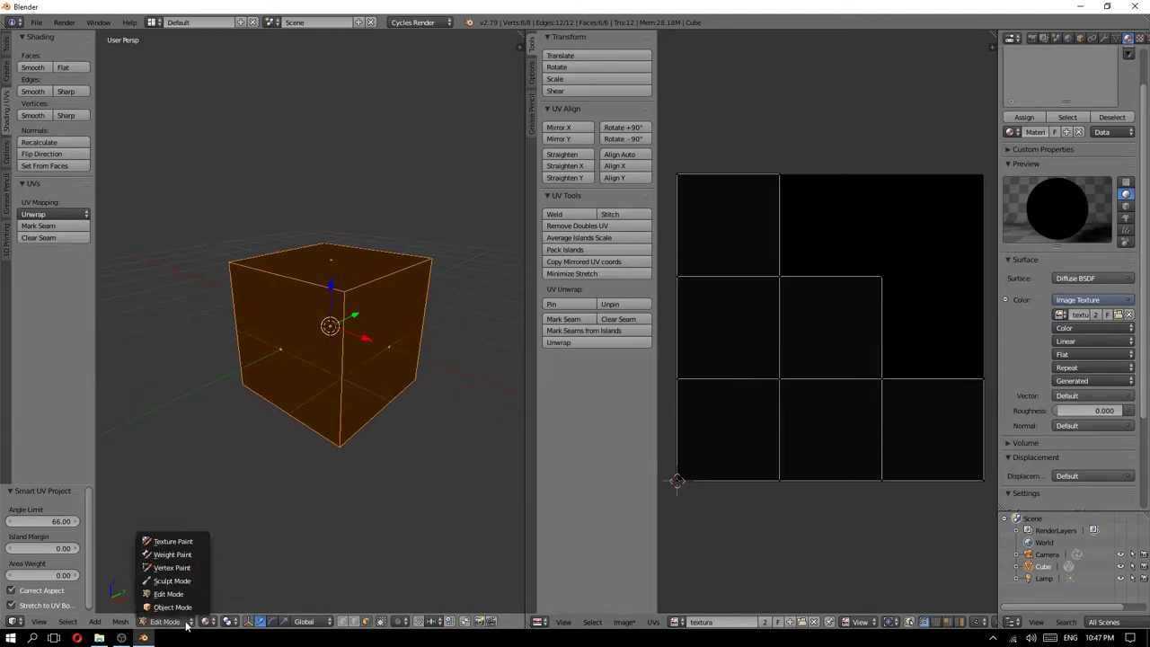
# - Put the cube in Texture Paint mode with the Image Editor set to Paint
pyautogui.click(181, 542)
pyautogui.click(804, 622)
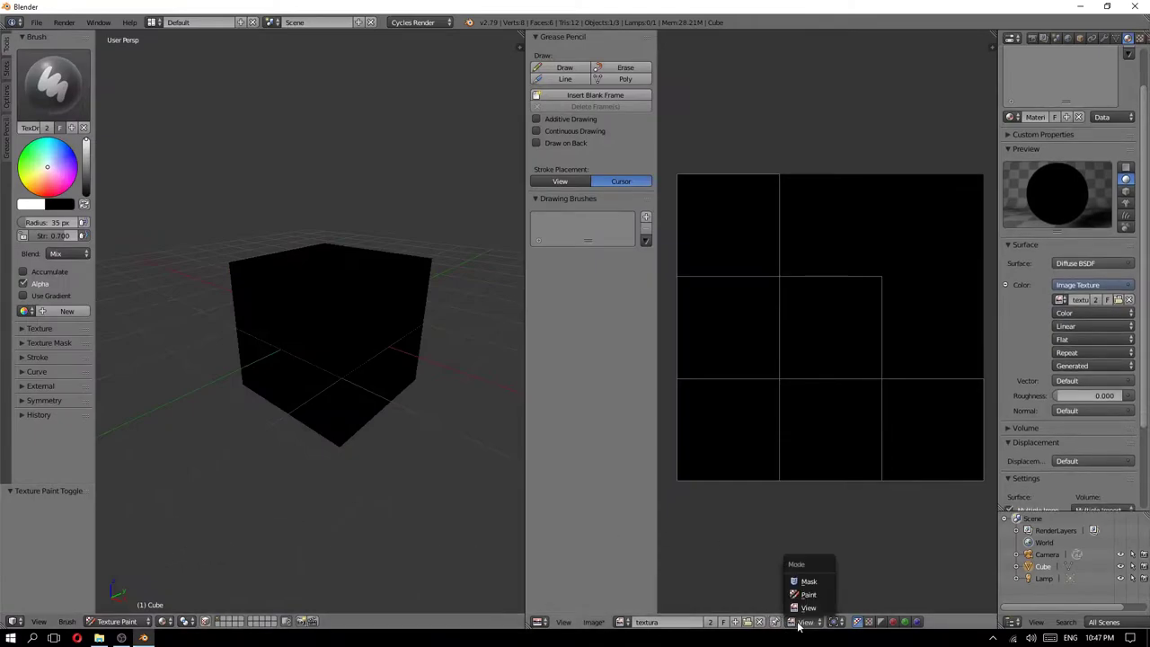
pyautogui.click(814, 596)
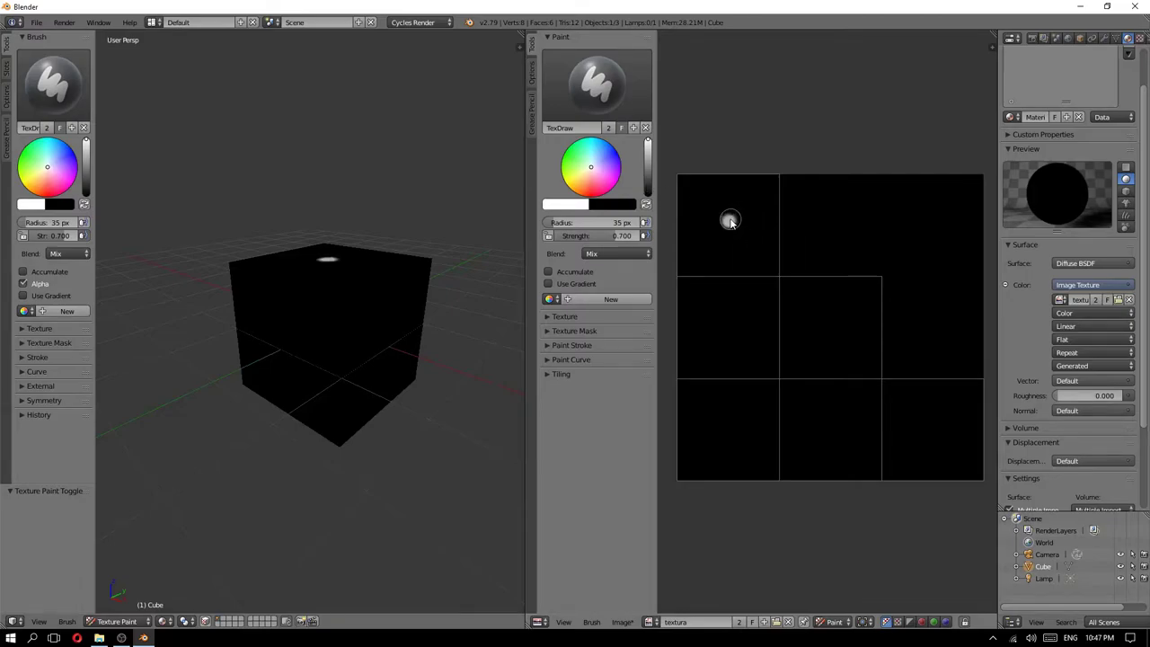
pyautogui.moveTo(423, 260)
pyautogui.mouseDown(button='middle')
pyautogui.moveTo(321, 264)
pyautogui.moveTo(359, 264)
pyautogui.mouseUp(button='middle')
pyautogui.moveTo(418, 388)
pyautogui.mouseDown(button='middle')
pyautogui.moveTo(334, 341)
pyautogui.moveTo(347, 309)
pyautogui.mouseUp(button='middle')
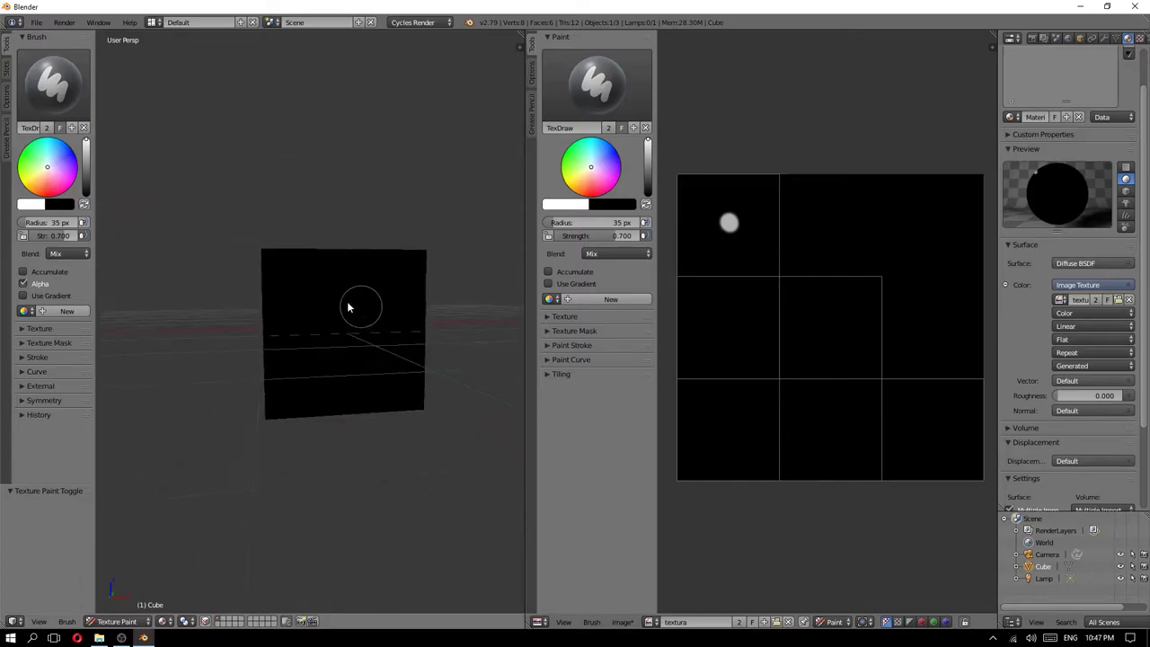
# - Paint white dots on the cube's side and in the lower-middle UV tile
pyautogui.click(308, 296)
pyautogui.click(388, 379)
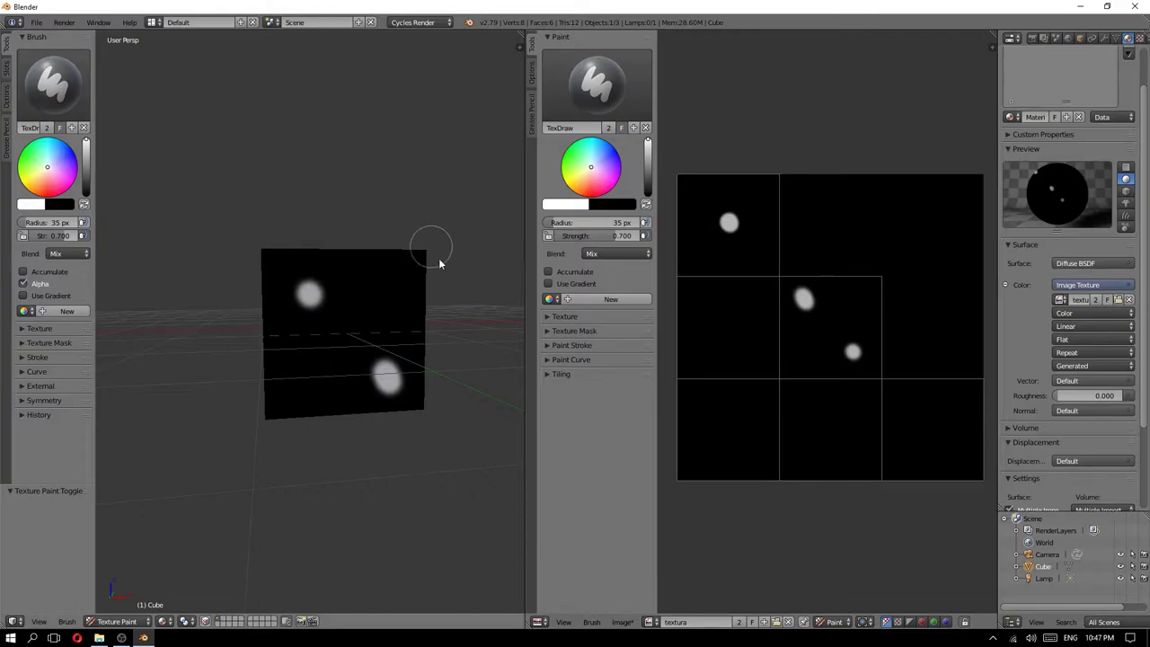
pyautogui.moveTo(432, 249)
pyautogui.mouseDown(button='middle')
pyautogui.moveTo(398, 287)
pyautogui.moveTo(465, 275)
pyautogui.moveTo(433, 239)
pyautogui.moveTo(429, 257)
pyautogui.moveTo(467, 270)
pyautogui.mouseUp(button='middle')
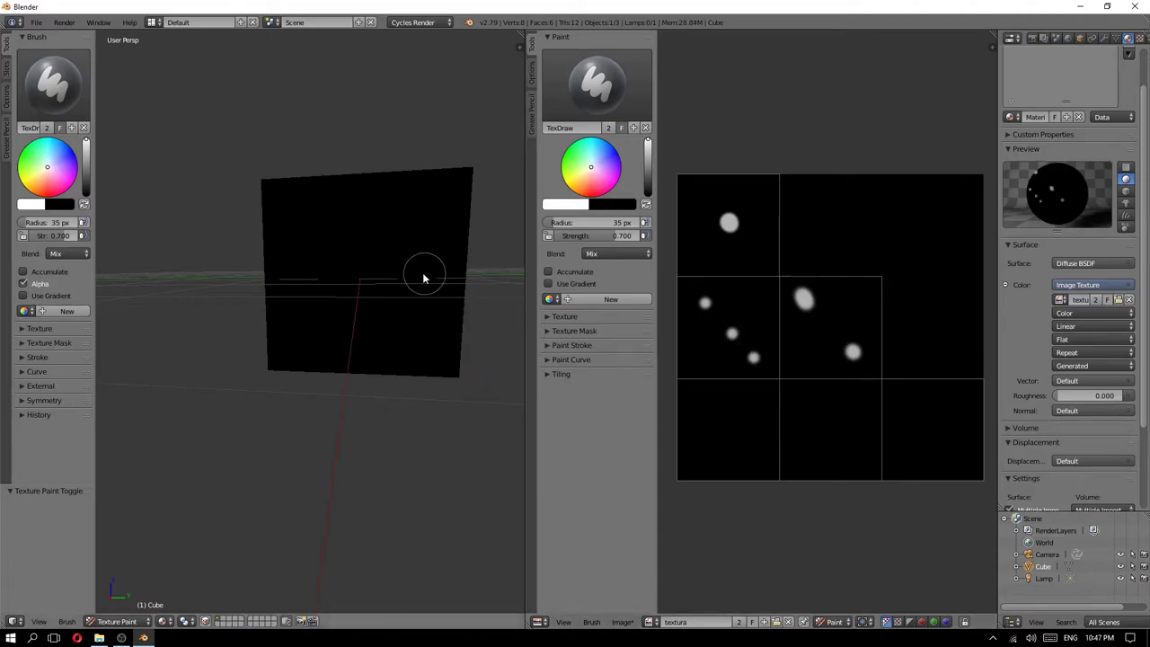
pyautogui.scroll(-4, 423, 275)
pyautogui.moveTo(393, 257)
pyautogui.mouseDown(button='middle')
pyautogui.moveTo(365, 259)
pyautogui.moveTo(386, 281)
pyautogui.moveTo(375, 275)
pyautogui.moveTo(385, 270)
pyautogui.mouseUp(button='middle')
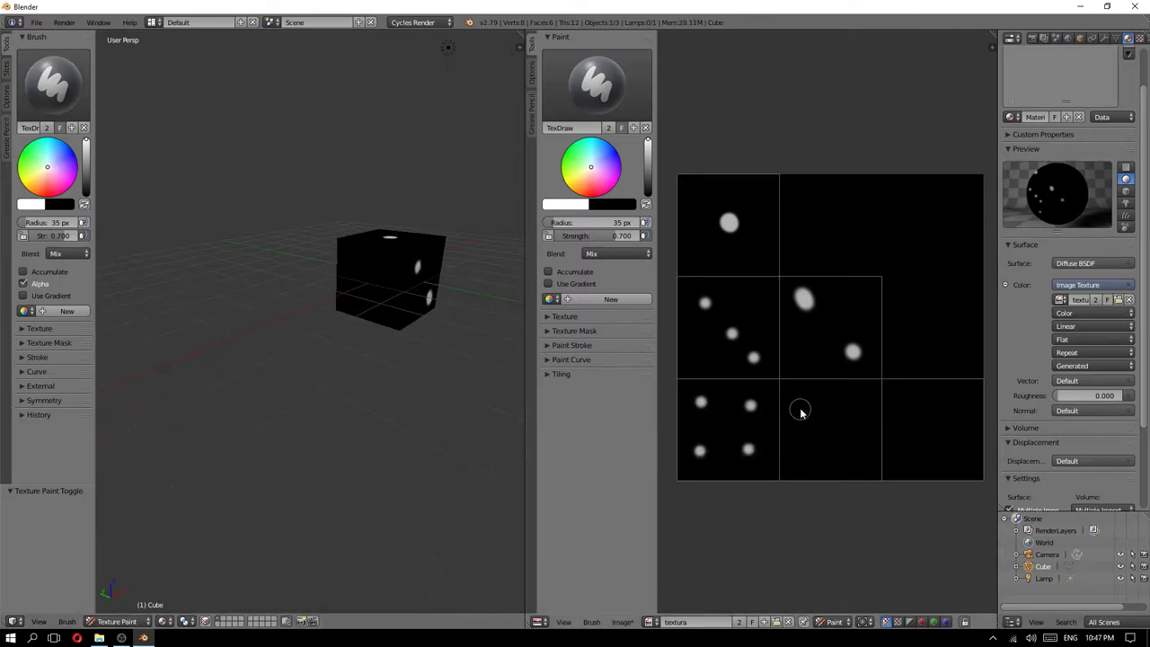
pyautogui.click(854, 396)
pyautogui.click(853, 455)
pyautogui.click(829, 414)
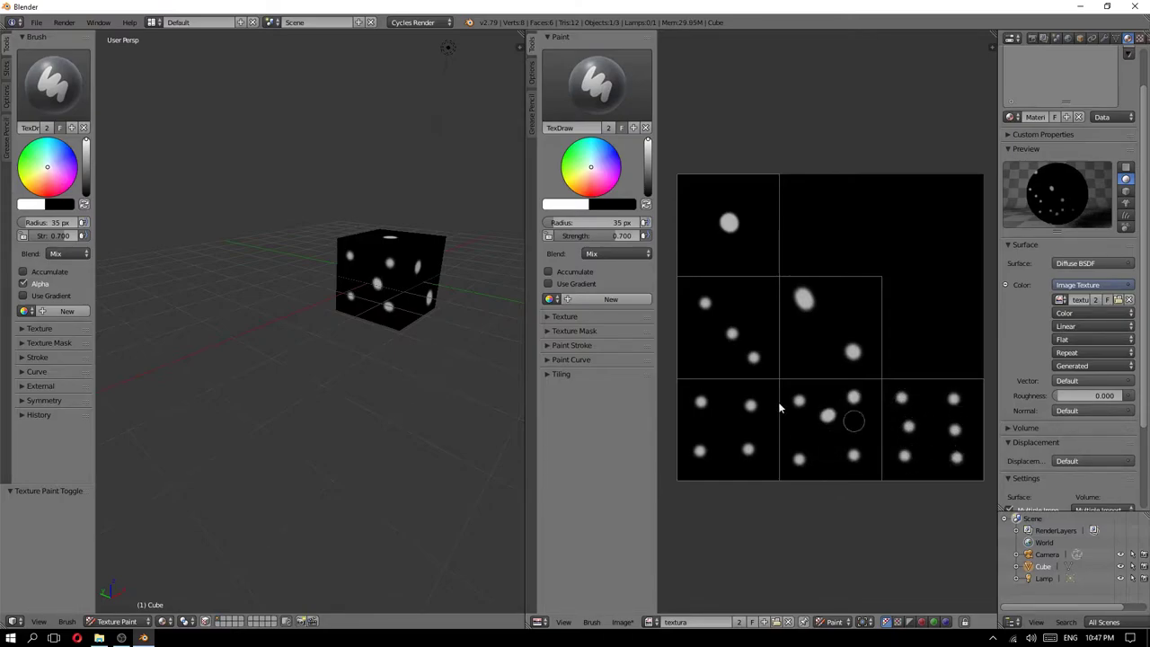
pyautogui.moveTo(386, 279)
pyautogui.mouseDown(button='middle')
pyautogui.moveTo(403, 243)
pyautogui.moveTo(388, 261)
pyautogui.mouseUp(button='middle')
# - Switch the viewport to Rendered preview and orbit around the cube
pyautogui.press('z')
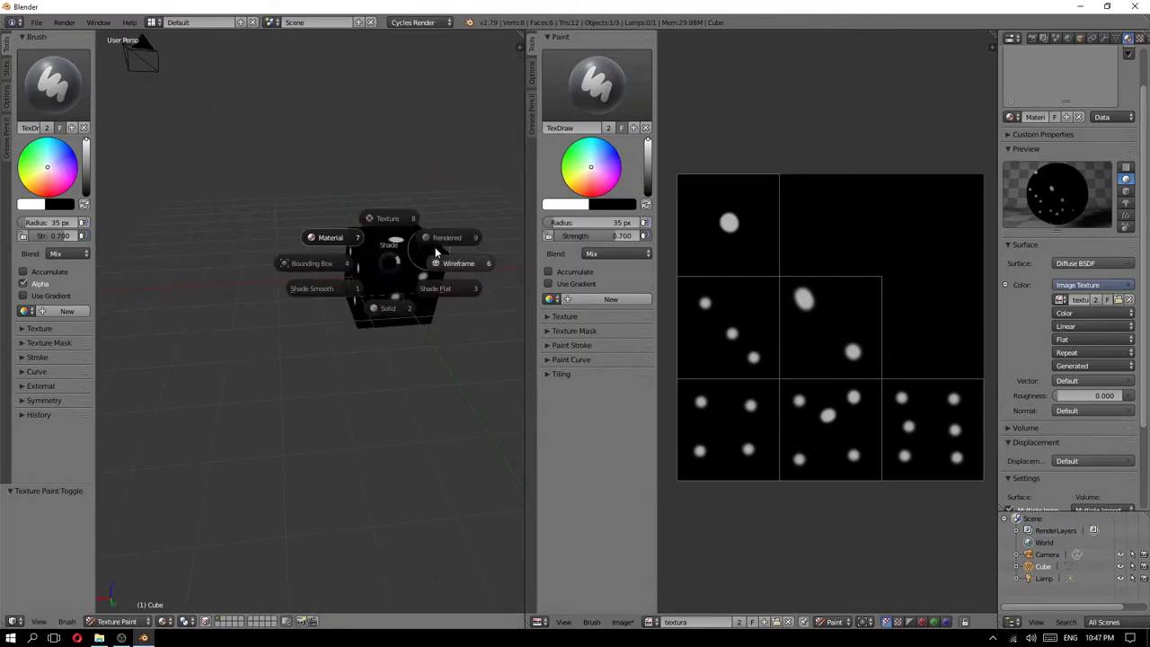
pyautogui.press('Escape')
pyautogui.press('z')
pyautogui.click(454, 227)
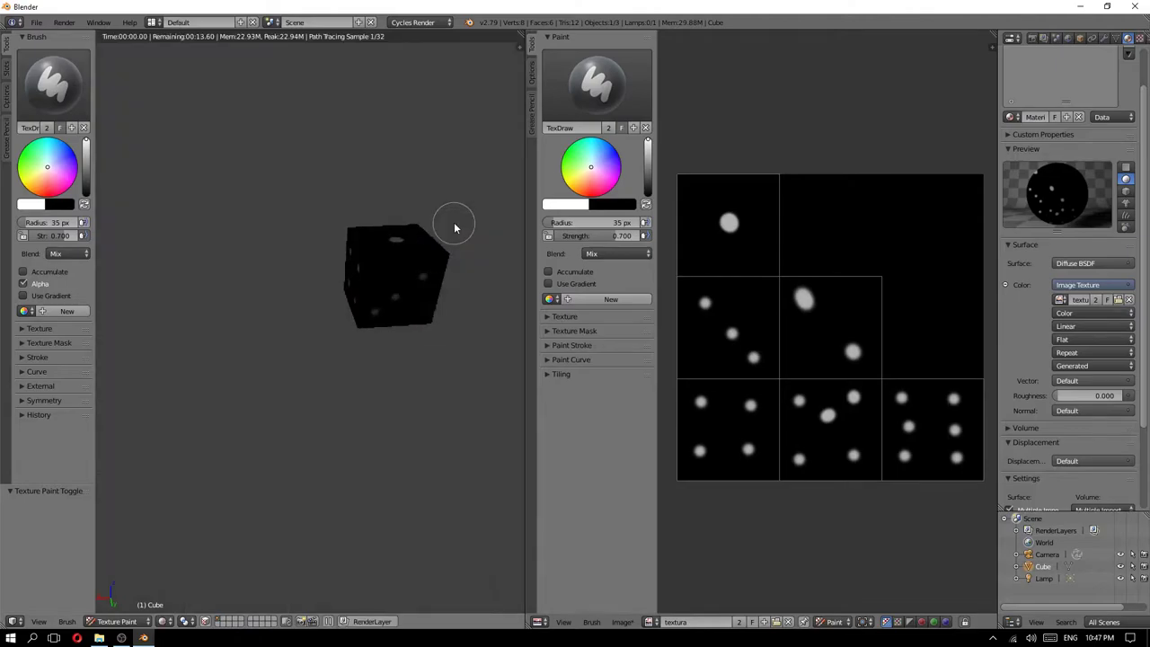
pyautogui.moveTo(454, 228)
pyautogui.mouseDown(button='middle')
pyautogui.moveTo(416, 257)
pyautogui.moveTo(423, 277)
pyautogui.moveTo(319, 216)
pyautogui.moveTo(432, 191)
pyautogui.moveTo(473, 257)
pyautogui.moveTo(390, 264)
pyautogui.moveTo(368, 300)
pyautogui.moveTo(452, 249)
pyautogui.moveTo(282, 255)
pyautogui.moveTo(398, 249)
pyautogui.moveTo(312, 257)
pyautogui.mouseUp(button='middle')
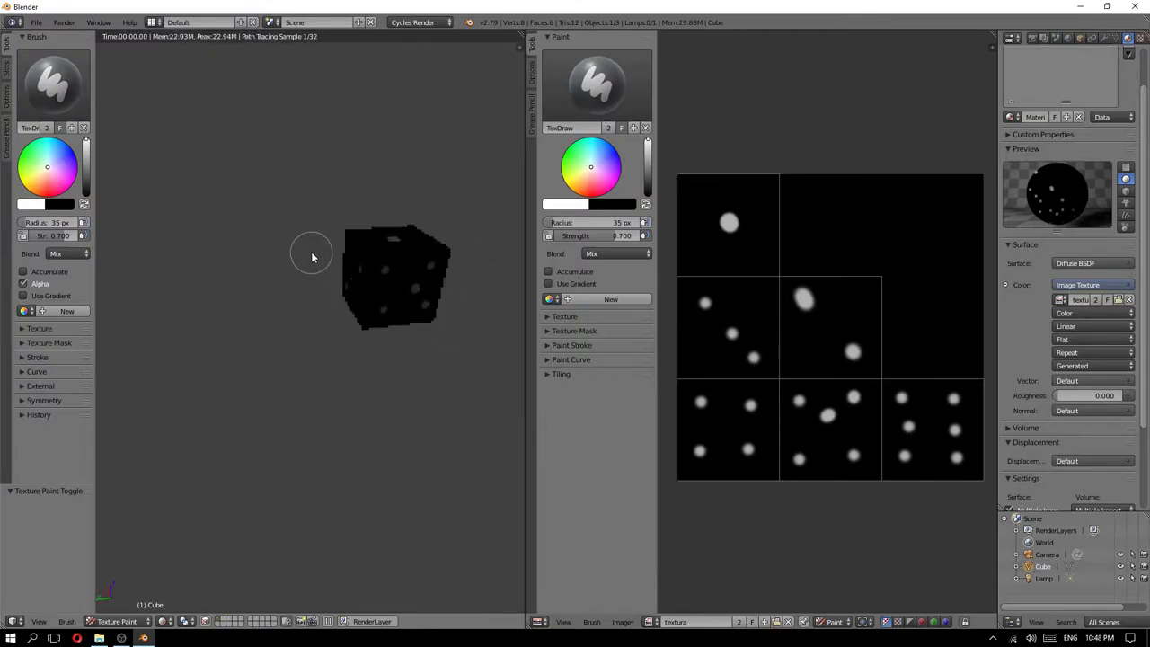
pyautogui.press('Tab')
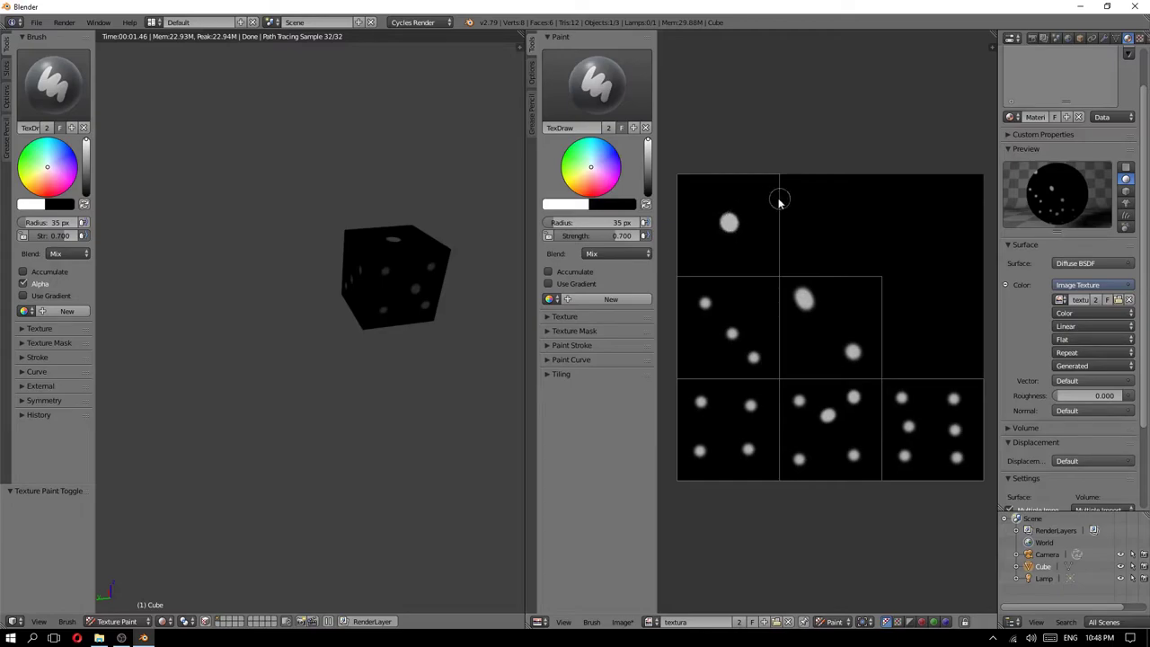
# - Paint a curved and a vertical test stroke on the texture, undoing each one
pyautogui.moveTo(754, 194); pyautogui.dragTo(782, 243)
pyautogui.moveTo(740, 364); pyautogui.dragTo(816, 456)
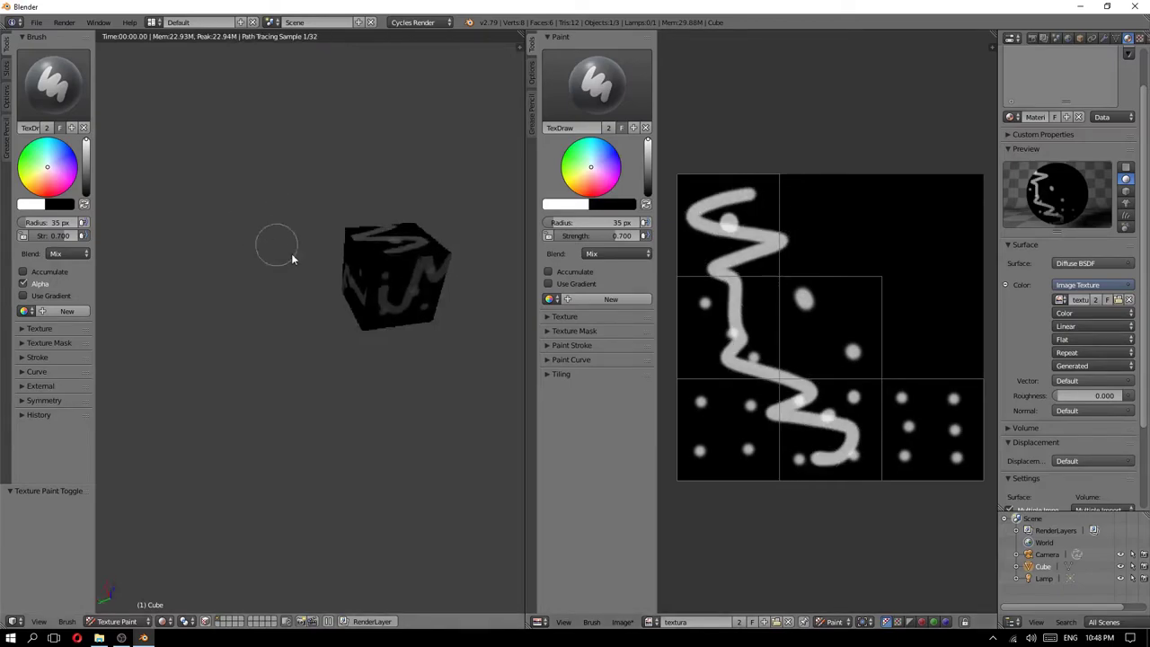
pyautogui.hotkey('ctrl', 'z')
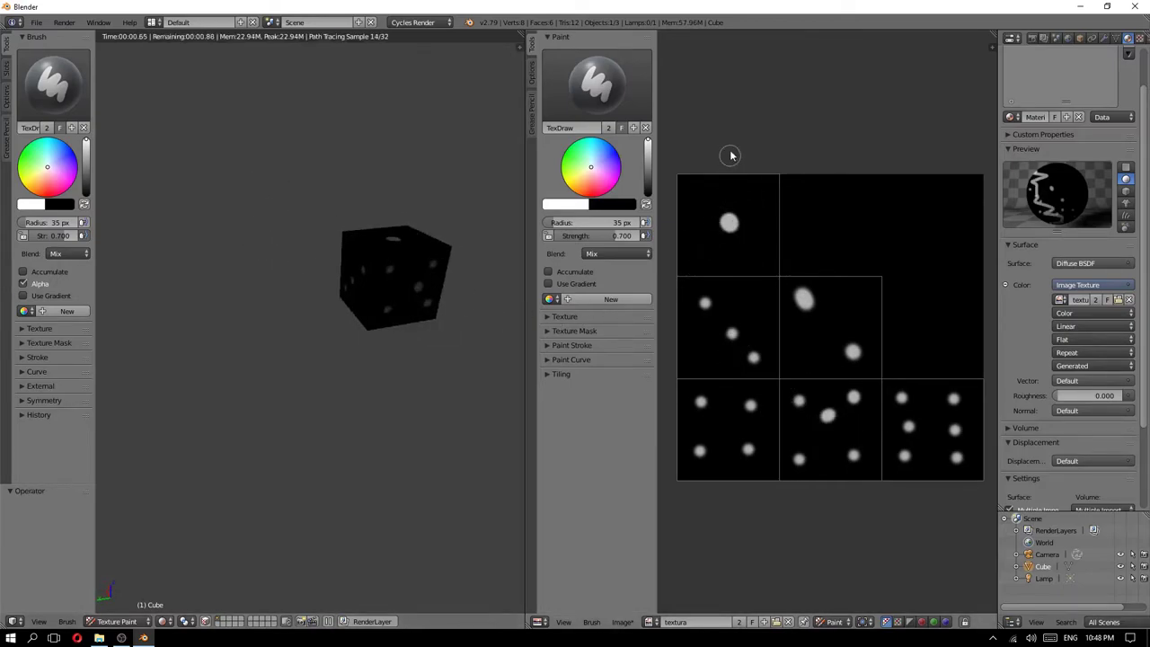
pyautogui.moveTo(731, 167); pyautogui.dragTo(732, 481)
pyautogui.moveTo(485, 377)
pyautogui.mouseDown(button='middle')
pyautogui.moveTo(419, 296)
pyautogui.moveTo(159, 263)
pyautogui.moveTo(282, 231)
pyautogui.moveTo(195, 344)
pyautogui.mouseUp(button='middle')
pyautogui.hotkey('ctrl', 'z')
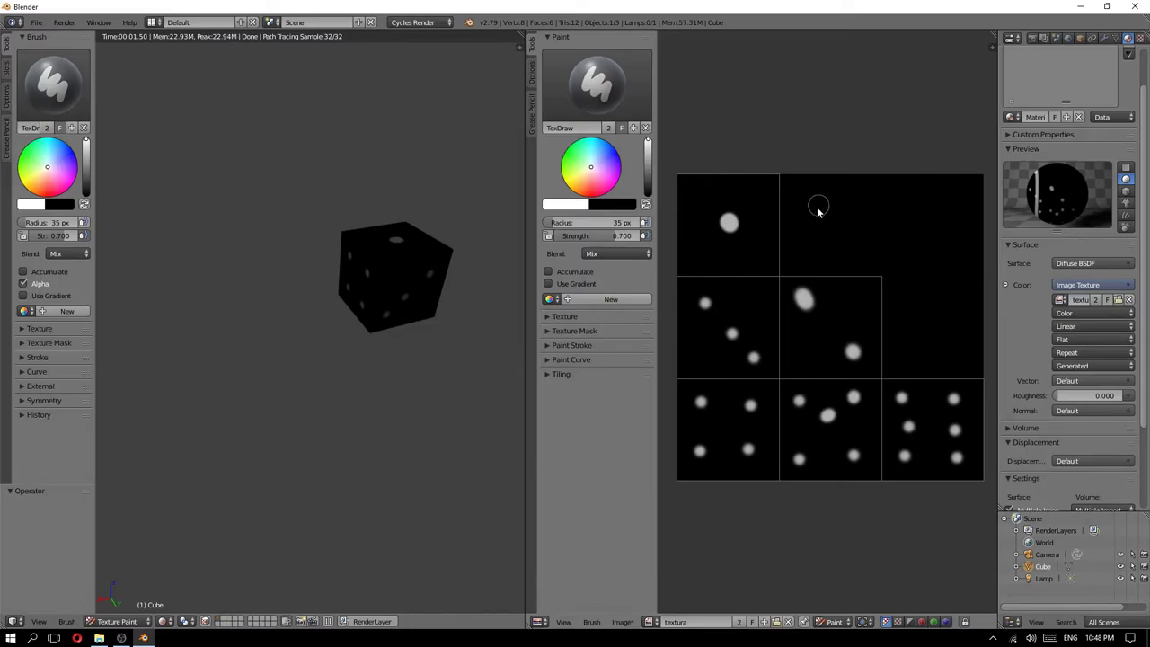
pyautogui.moveTo(441, 244)
pyautogui.mouseDown(button='middle')
pyautogui.moveTo(432, 231)
pyautogui.moveTo(364, 282)
pyautogui.moveTo(372, 257)
pyautogui.mouseUp(button='middle')
# - Paint an L-shaped test stroke, leave Rendered preview, and undo the stroke
pyautogui.moveTo(845, 223)
pyautogui.mouseDown()
pyautogui.moveTo(960, 225)
pyautogui.moveTo(955, 333)
pyautogui.mouseUp()
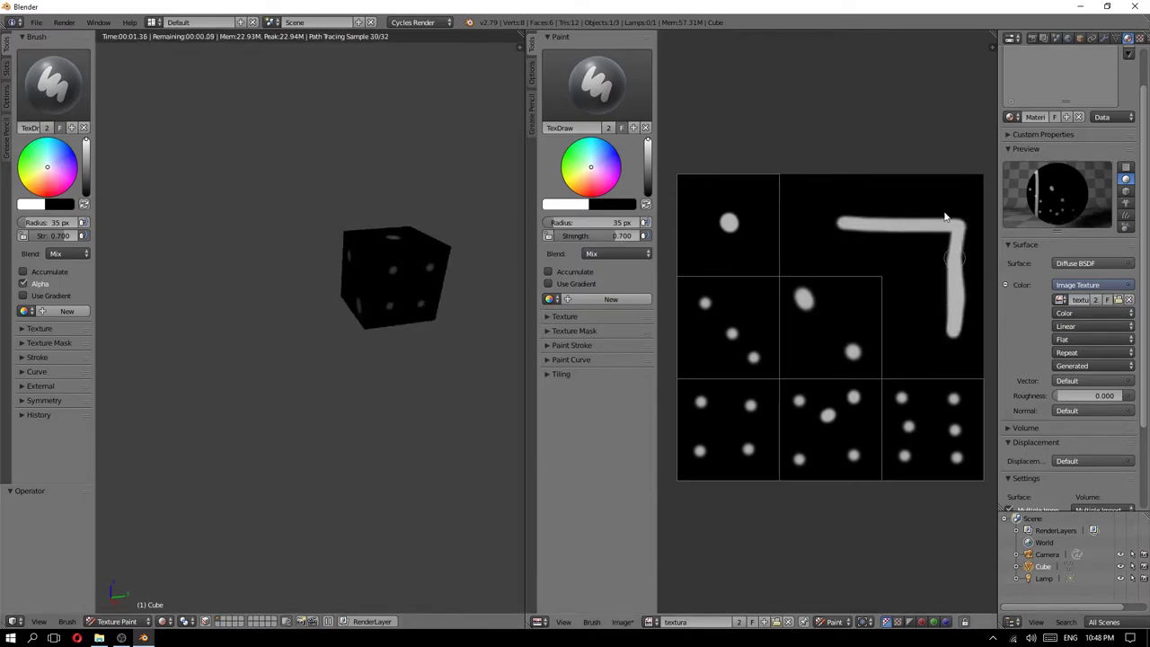
pyautogui.moveTo(945, 216); pyautogui.dragTo(822, 199)
pyautogui.moveTo(321, 249)
pyautogui.mouseDown(button='middle')
pyautogui.moveTo(316, 264)
pyautogui.moveTo(266, 209)
pyautogui.moveTo(333, 244)
pyautogui.moveTo(244, 303)
pyautogui.mouseUp(button='middle')
pyautogui.hotkey('shift', 'z')
pyautogui.press('z')
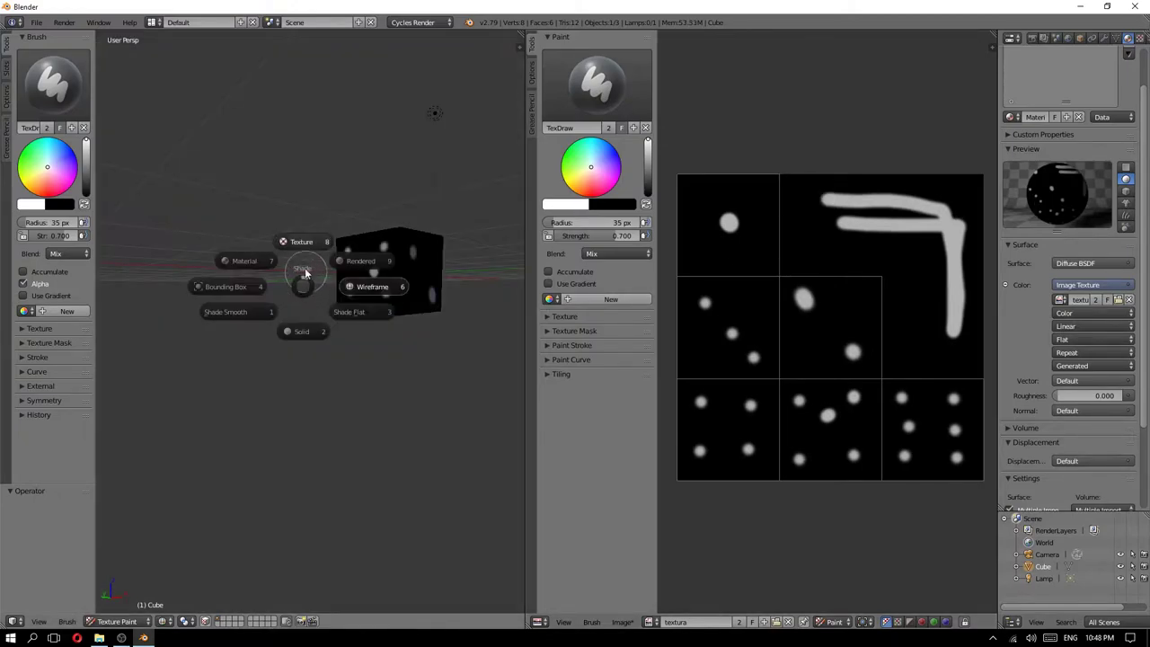
pyautogui.click(301, 242)
pyautogui.moveTo(301, 244)
pyautogui.mouseDown(button='middle')
pyautogui.moveTo(375, 311)
pyautogui.moveTo(436, 264)
pyautogui.moveTo(457, 229)
pyautogui.moveTo(275, 168)
pyautogui.moveTo(218, 303)
pyautogui.moveTo(368, 341)
pyautogui.mouseUp(button='middle')
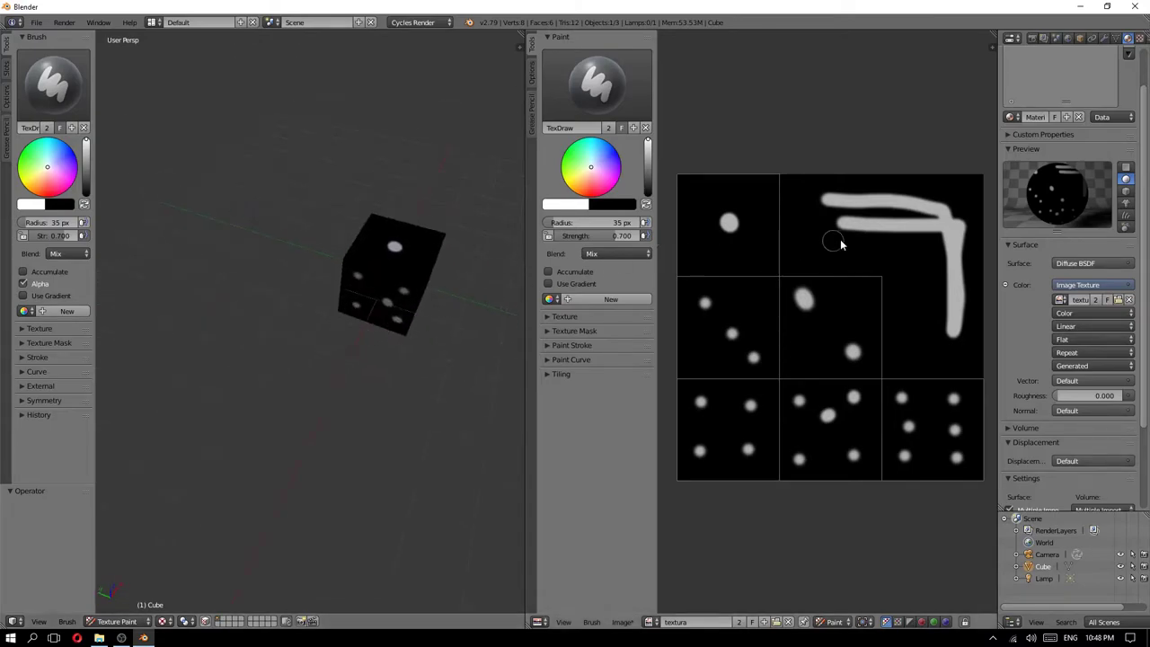
pyautogui.hotkey('ctrl', 'z')
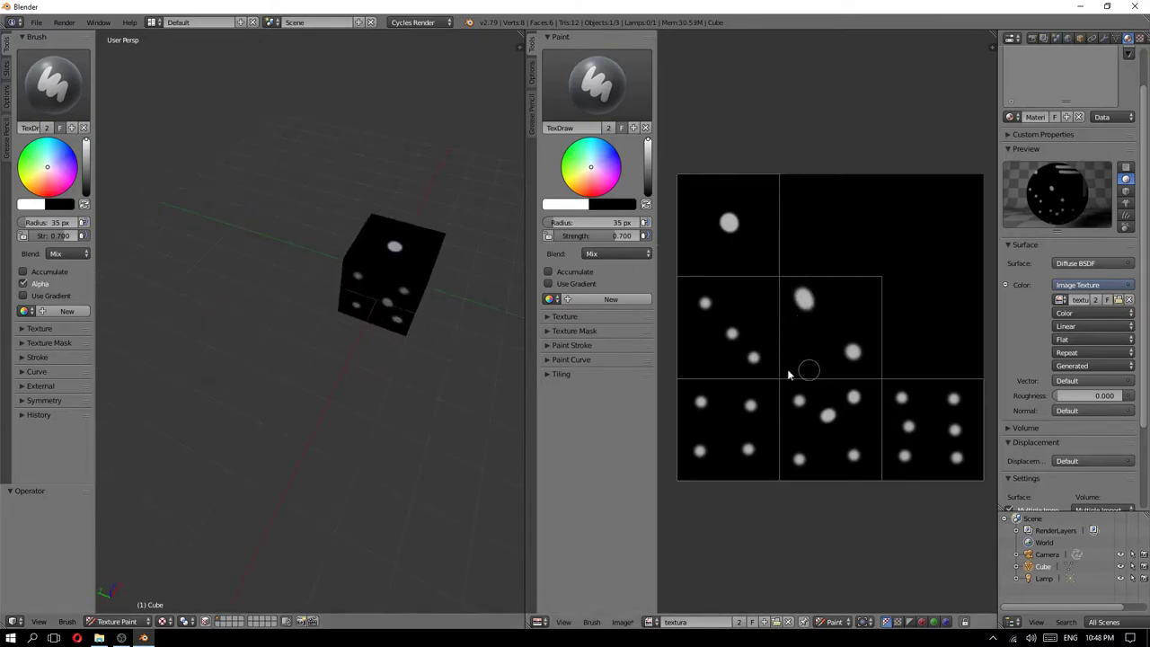
# - Orbit around the cube to inspect the painted die
pyautogui.moveTo(405, 278); pyautogui.dragTo(392, 264, button='middle')
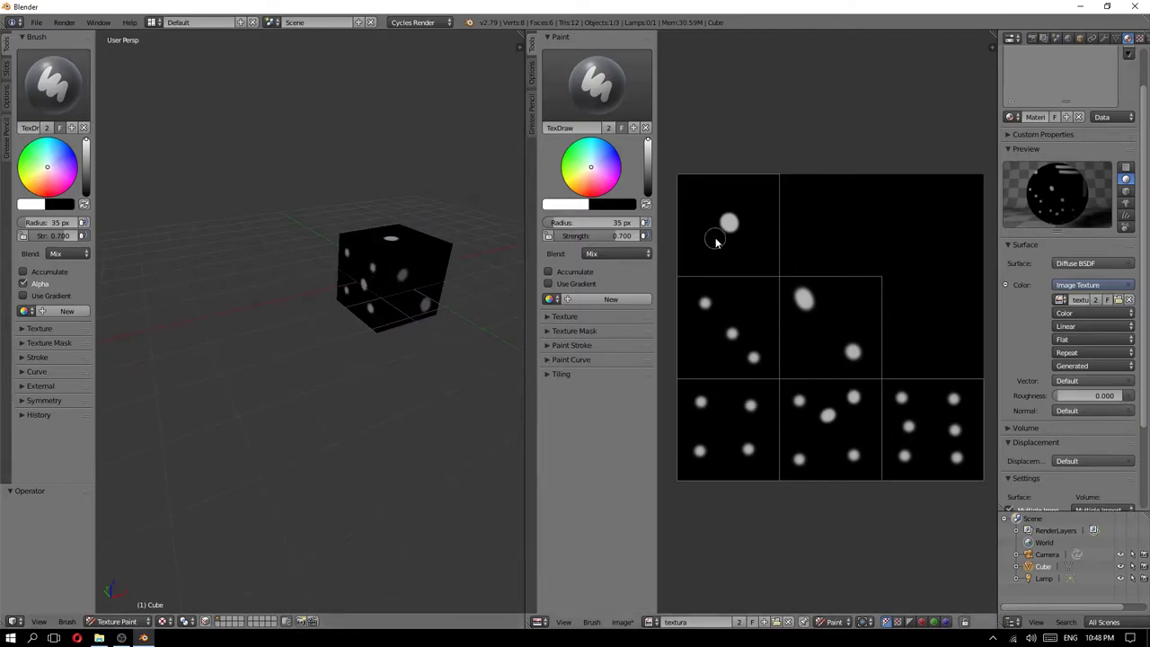
pyautogui.moveTo(364, 218); pyautogui.dragTo(387, 225, button='middle')
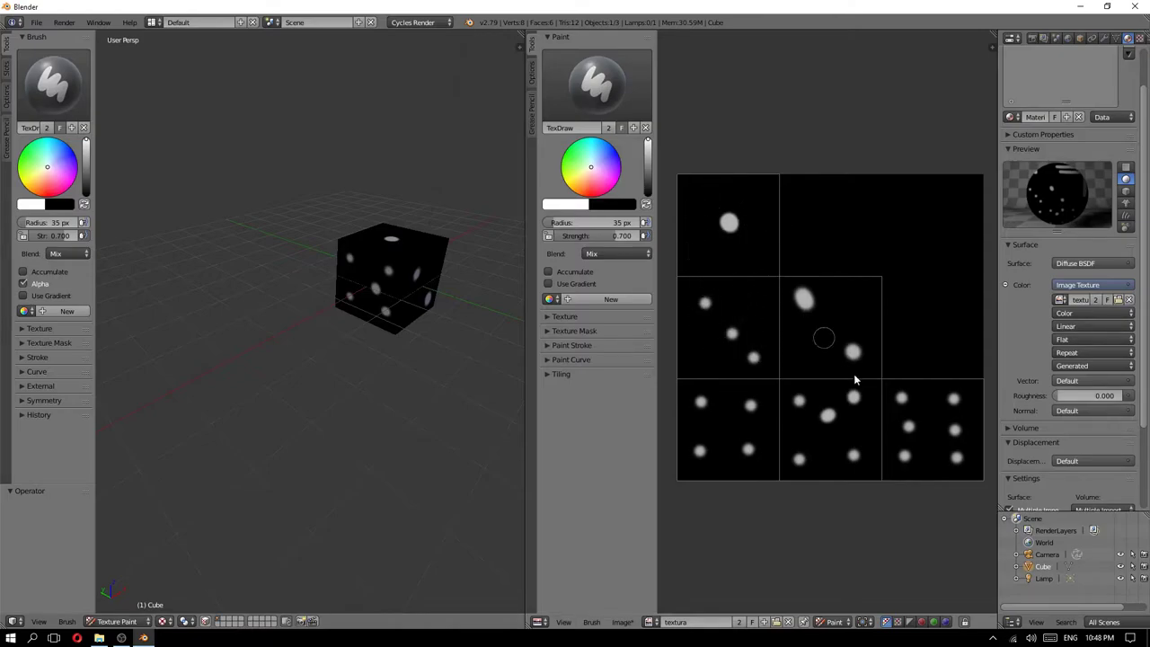
pyautogui.moveTo(349, 272)
pyautogui.mouseDown(button='middle')
pyautogui.moveTo(257, 257)
pyautogui.moveTo(462, 233)
pyautogui.moveTo(365, 218)
pyautogui.mouseUp(button='middle')
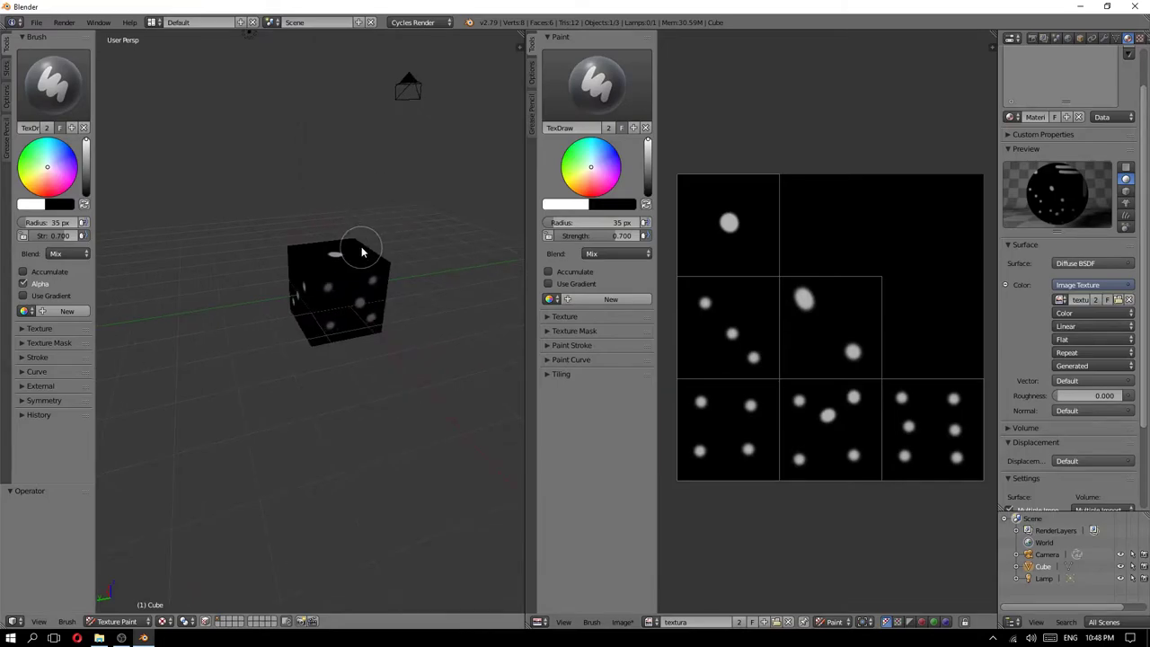
pyautogui.press('Tab')
# - Delete the cube and add a Suzanne monkey head in its place
pyautogui.click(297, 250)
pyautogui.press('Delete')
pyautogui.press('space')
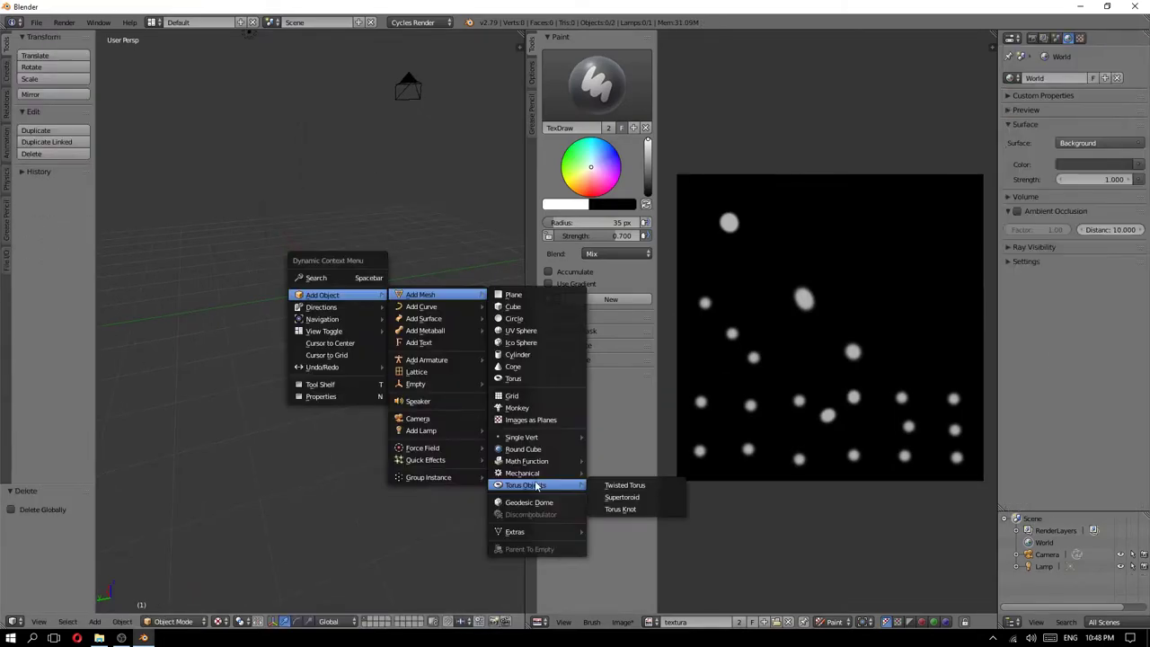
pyautogui.click(512, 408)
pyautogui.moveTo(187, 288)
pyautogui.mouseDown(button='middle')
pyautogui.moveTo(341, 312)
pyautogui.moveTo(351, 291)
pyautogui.mouseUp(button='middle')
pyautogui.scroll(5, 340, 312)
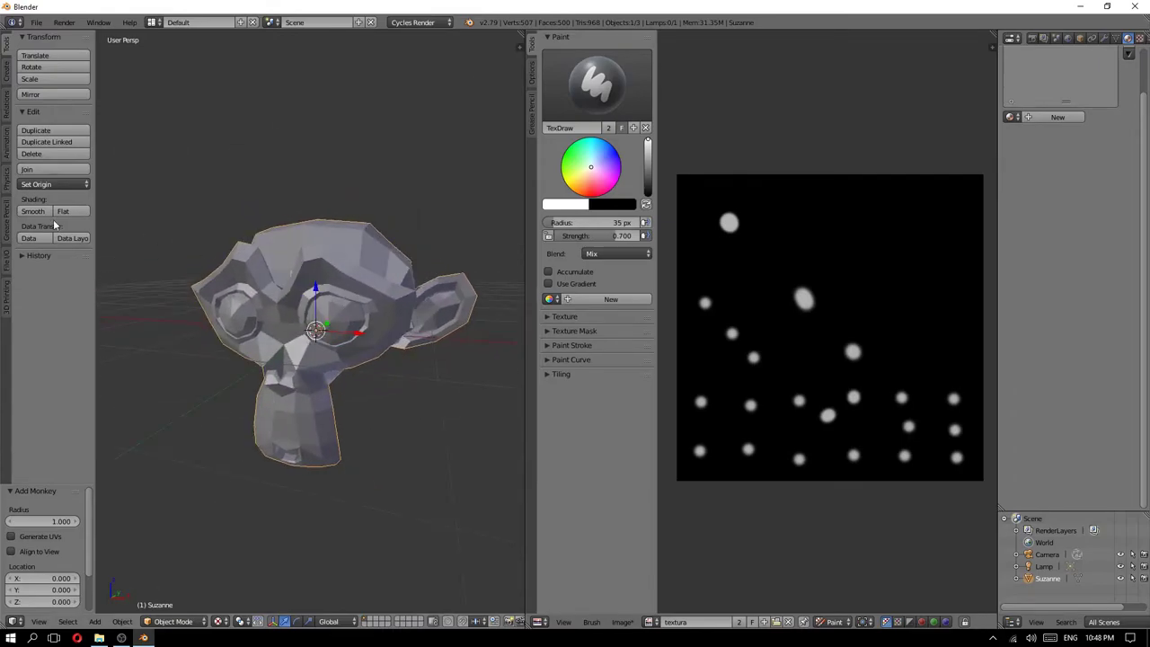
# - Shade Suzanne smooth, subdivide it, and put it into Edit Mode
pyautogui.click(1080, 39)
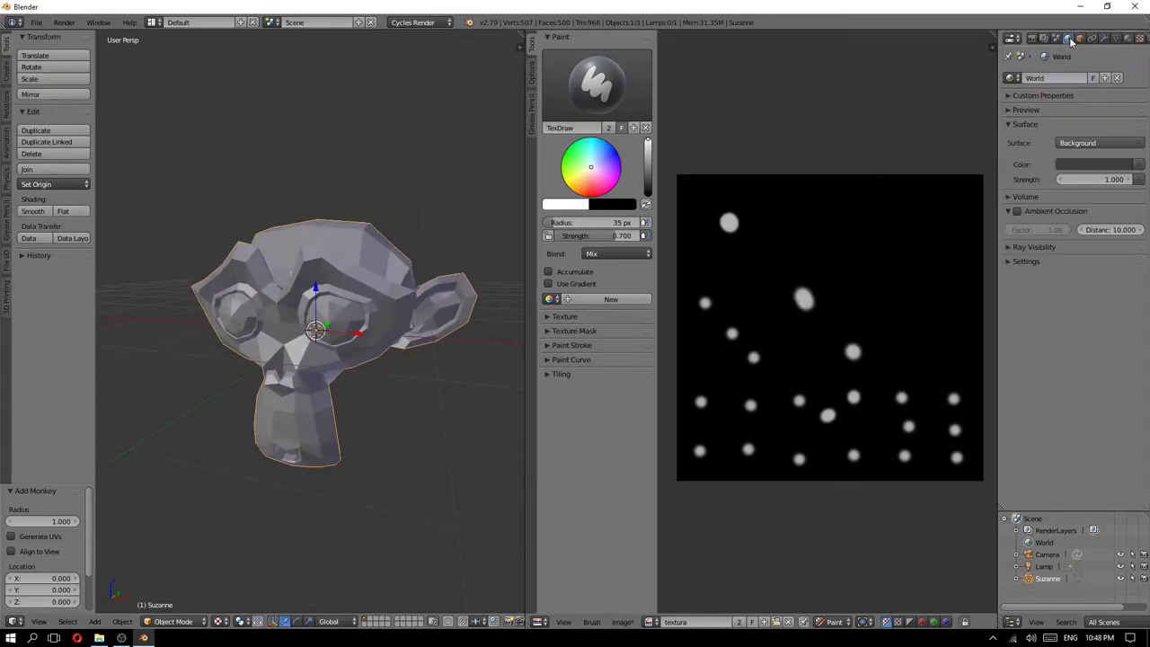
pyautogui.hotkey('ctrl', '1')
pyautogui.click(33, 212)
pyautogui.moveTo(297, 270); pyautogui.dragTo(359, 245, button='middle')
pyautogui.press('z')
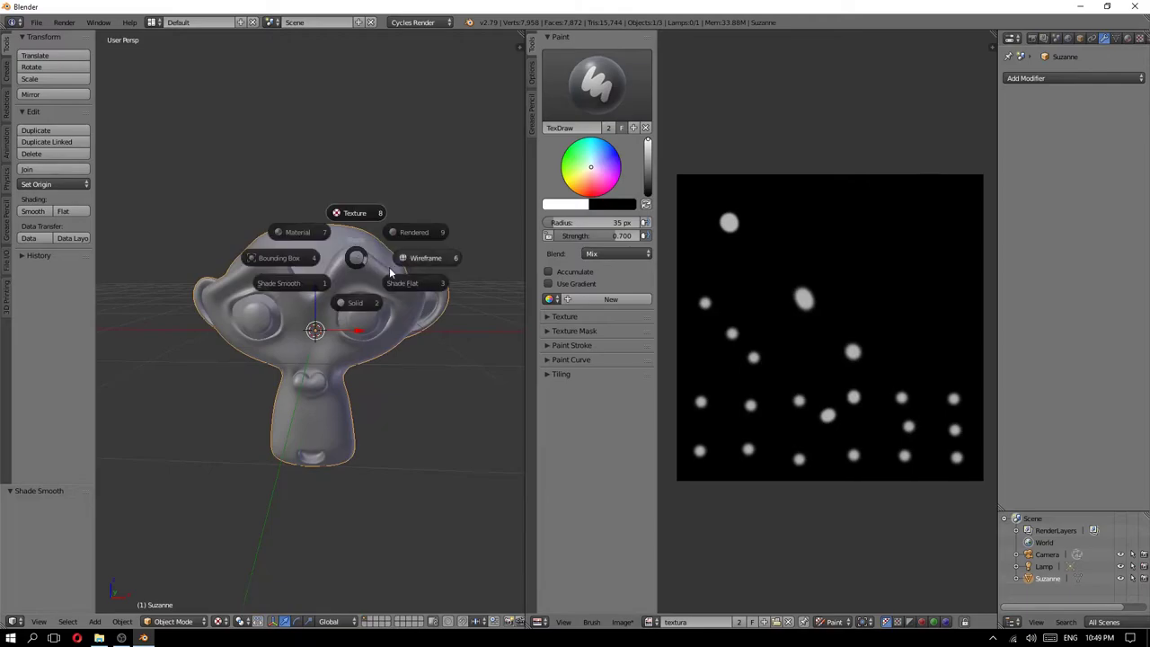
pyautogui.hotkey('ctrl', 'Tab')
pyautogui.click(430, 263)
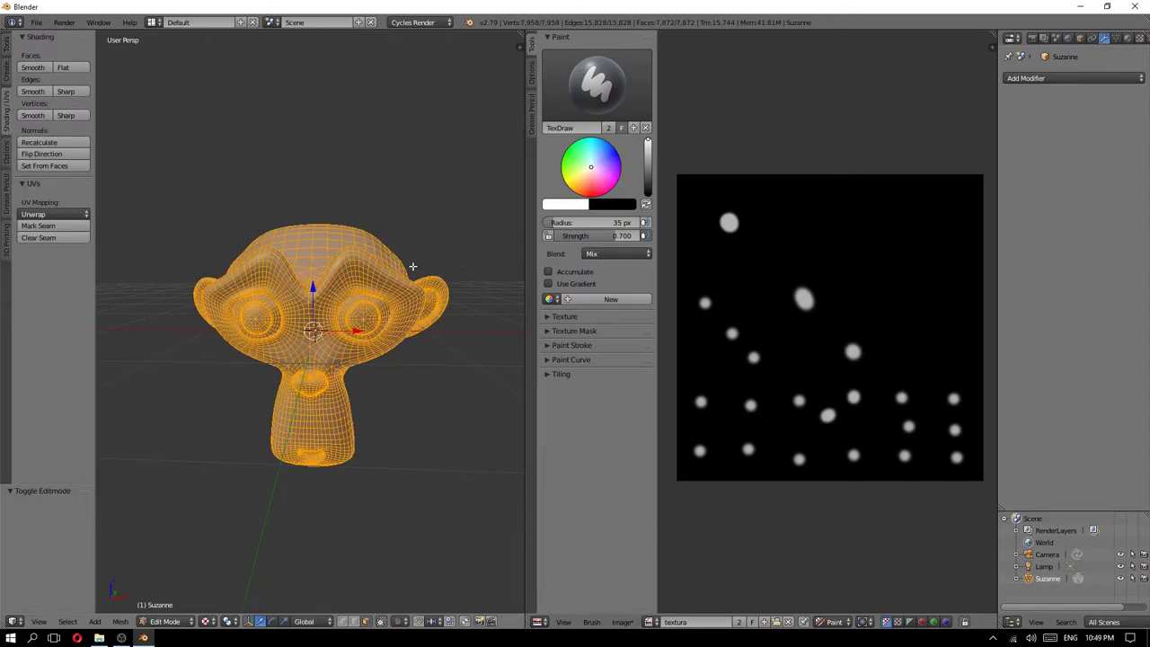
pyautogui.moveTo(430, 262); pyautogui.dragTo(368, 285, button='middle')
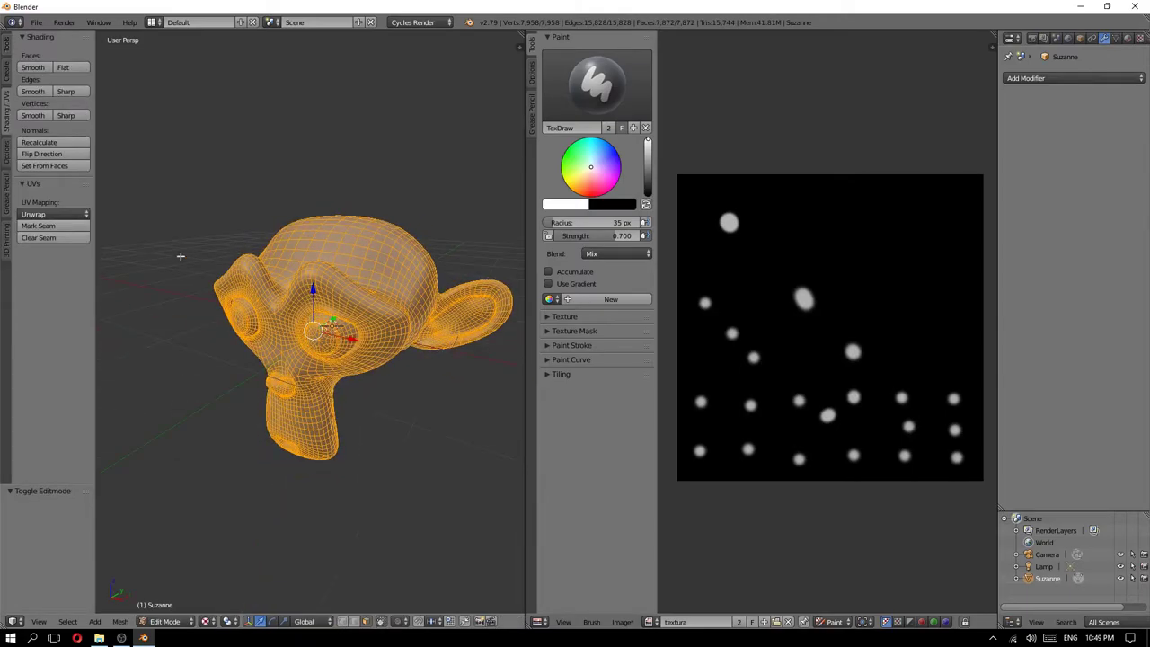
# - Bring up Suzanne's Smart UV Project options with angle limit 66
pyautogui.click(7, 194)
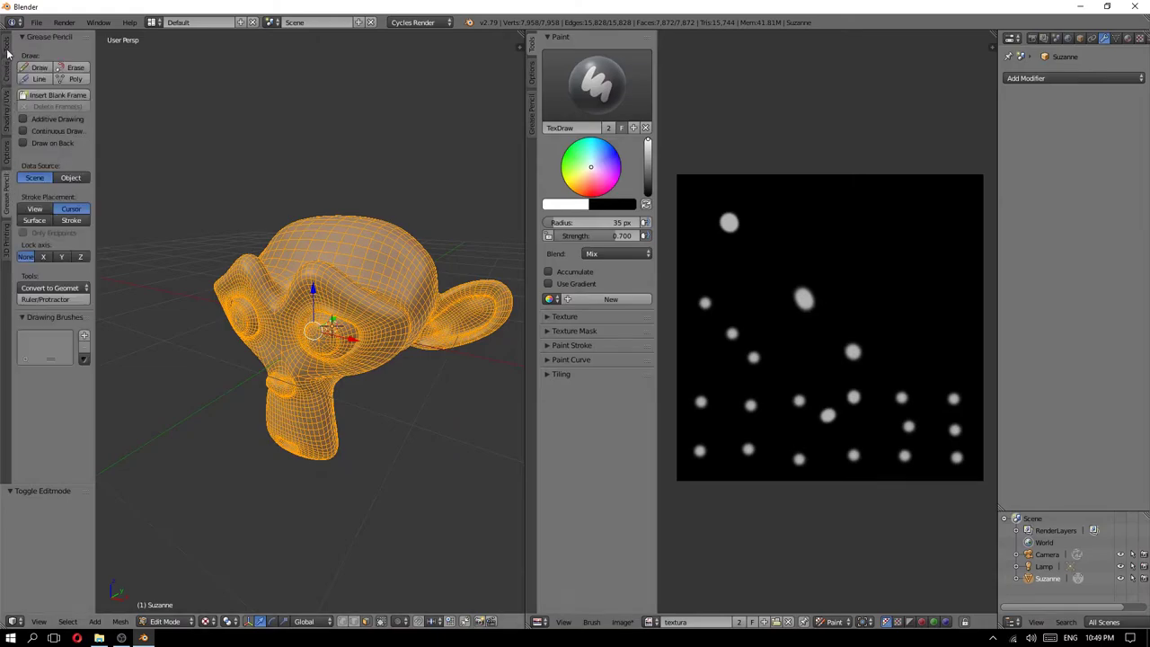
pyautogui.click(7, 54)
pyautogui.click(7, 114)
pyautogui.click(36, 214)
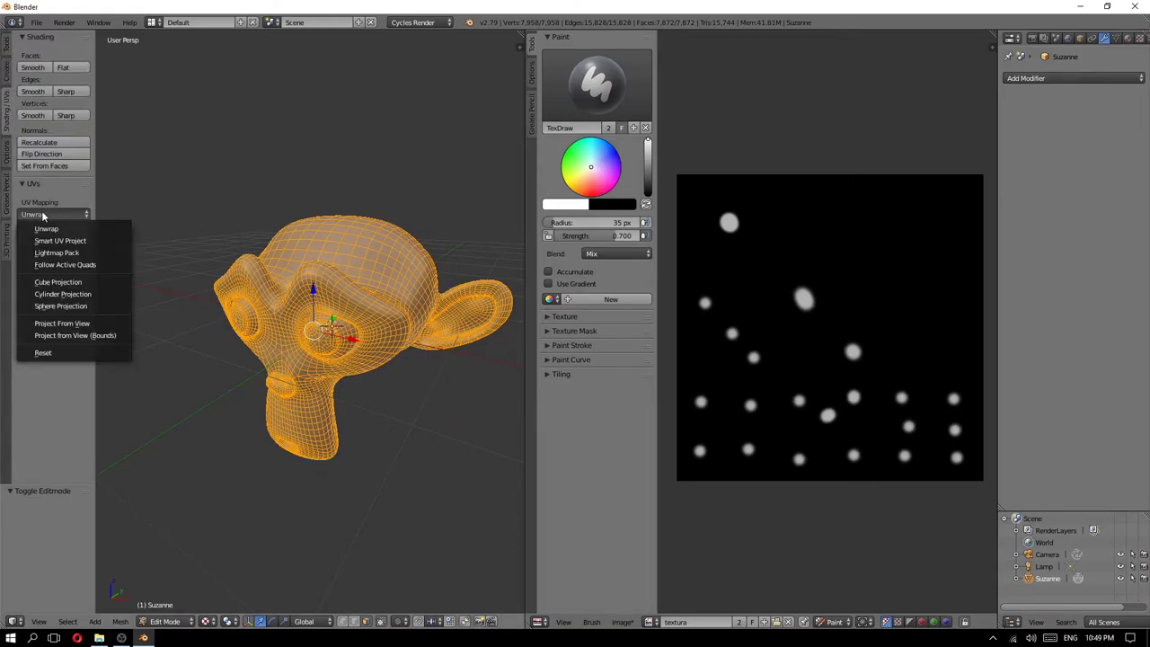
pyautogui.click(76, 243)
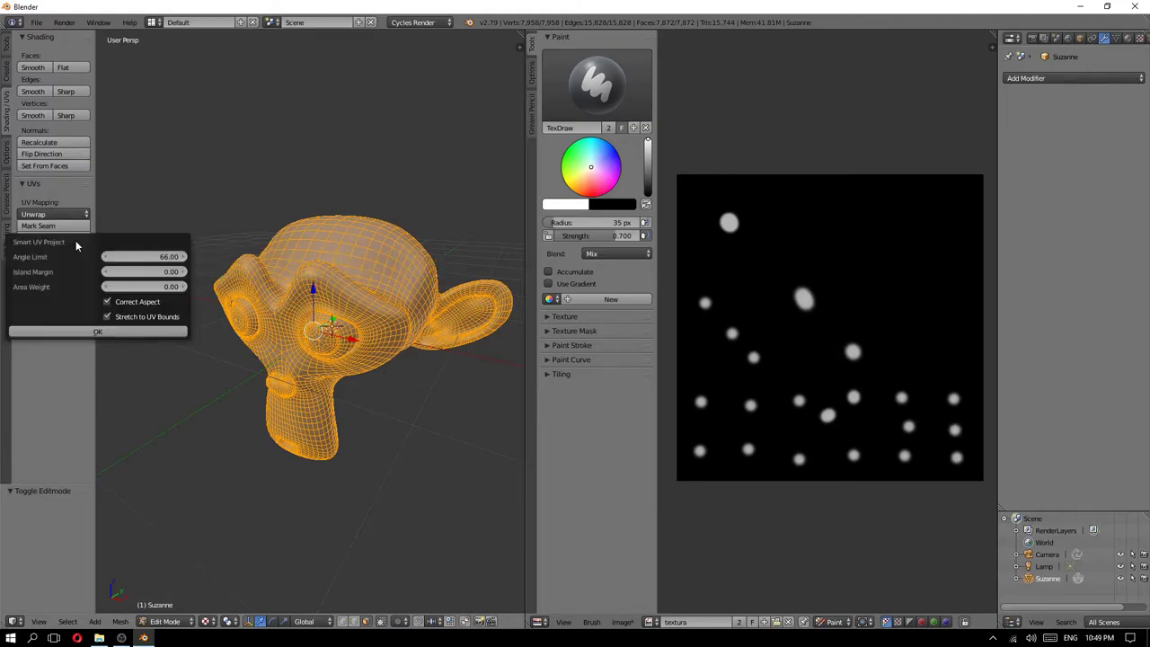
# - Confirm the Smart UV Project unwrap of Suzanne
pyautogui.click(92, 332)
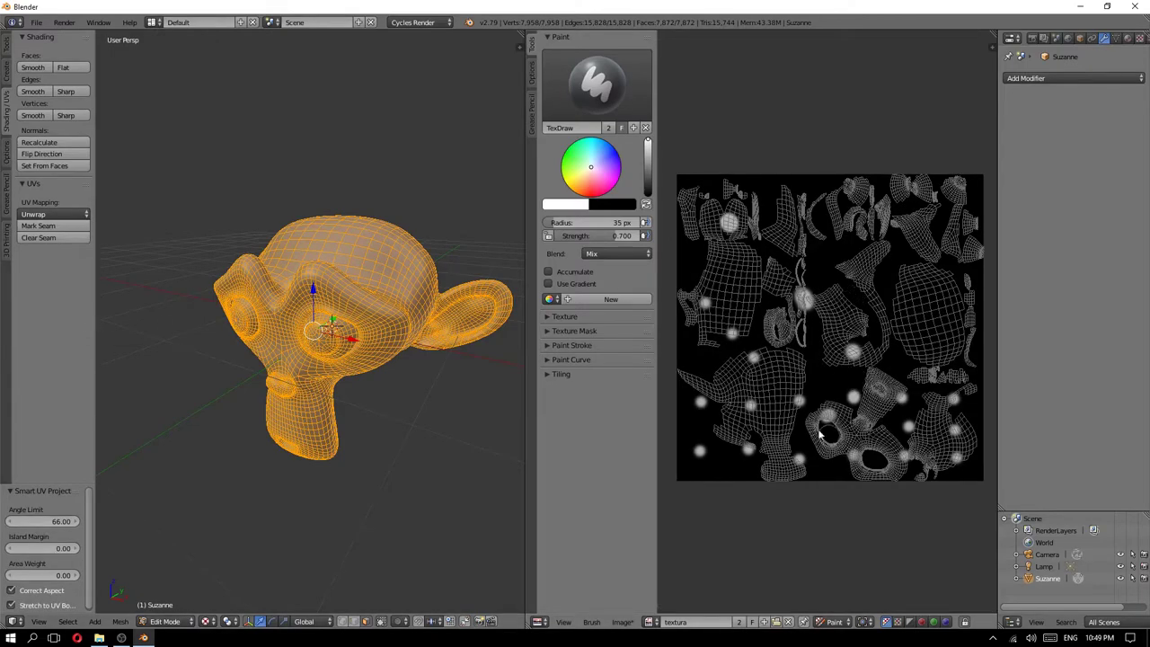
pyautogui.scroll(3, 872, 423)
pyautogui.scroll(2, 865, 360)
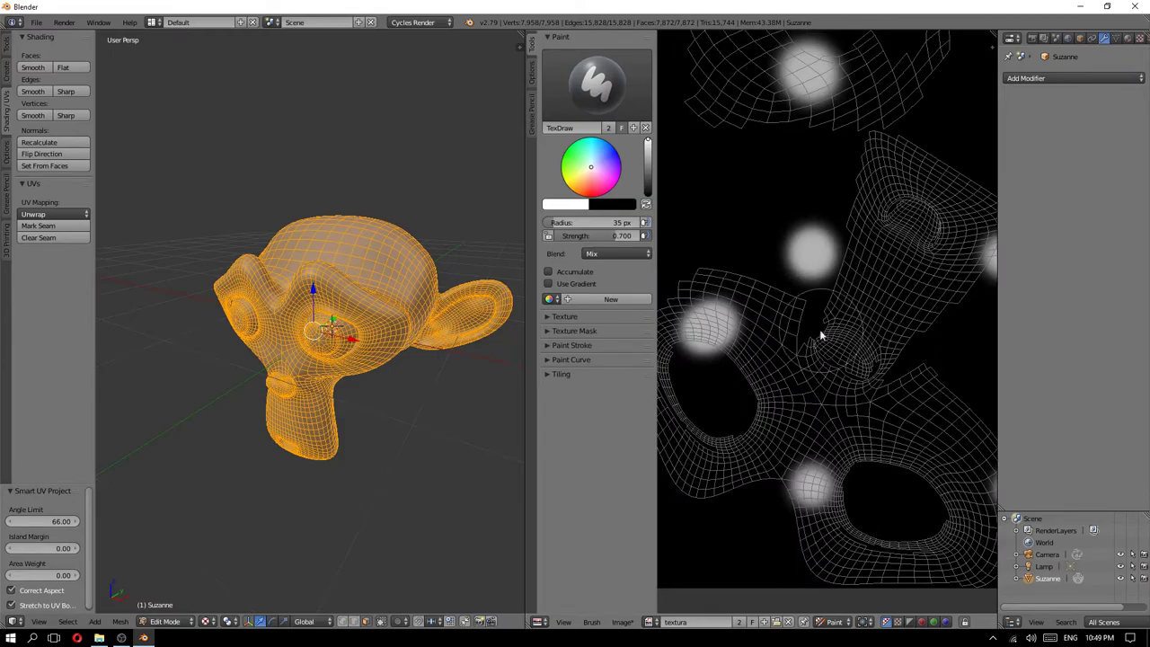
pyautogui.scroll(-2, 820, 333)
pyautogui.scroll(-1, 827, 342)
# - Switch to Material shading and give Suzanne the textura image material
pyautogui.press('z')
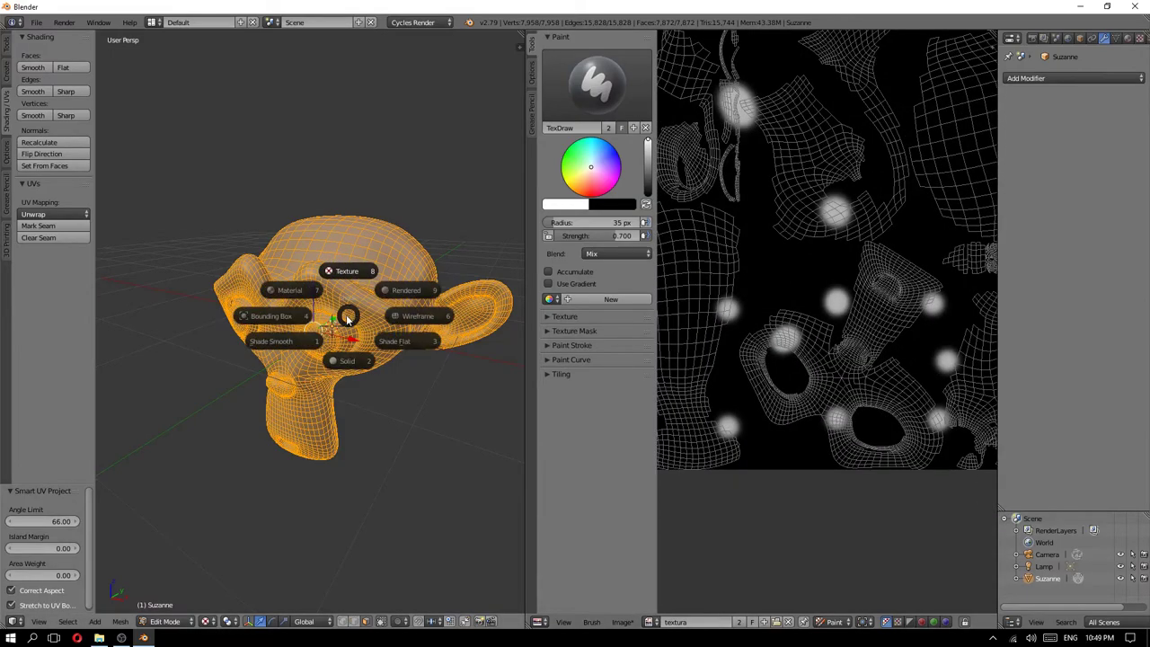
pyautogui.click(302, 295)
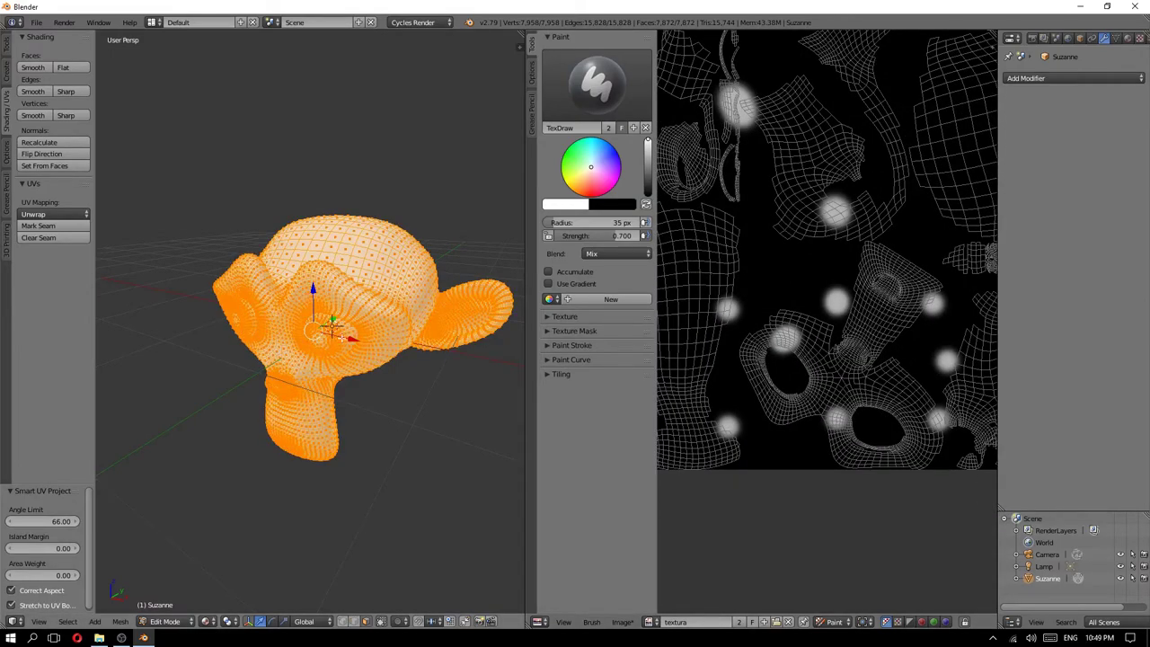
pyautogui.click(1127, 37)
pyautogui.click(1012, 132)
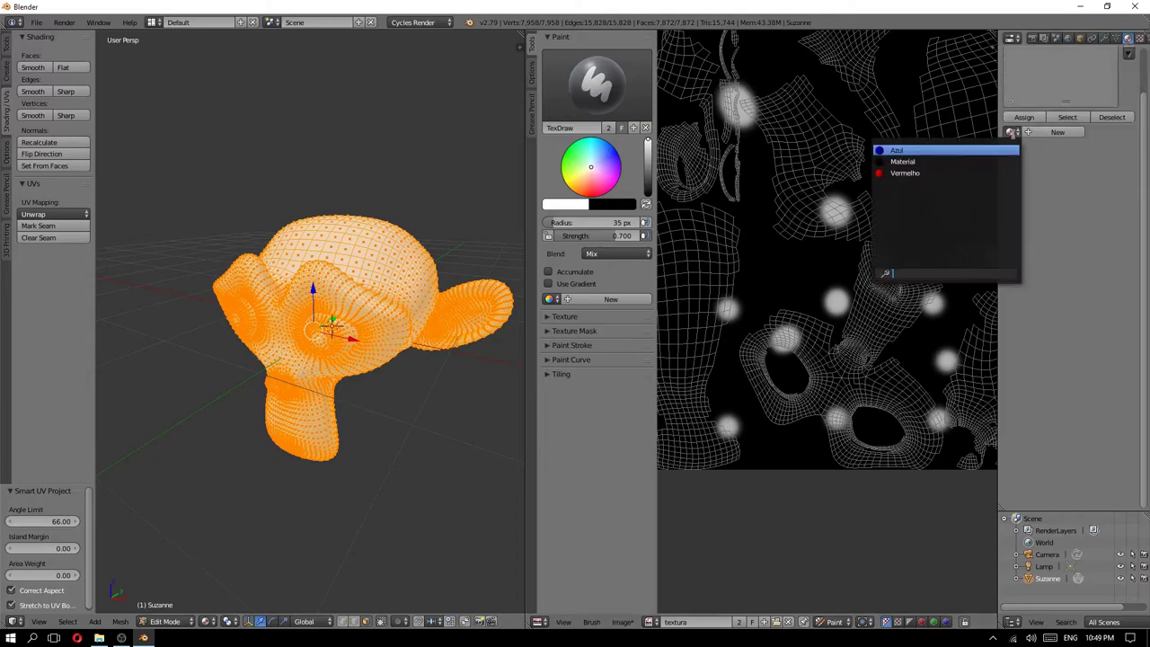
pyautogui.click(920, 163)
pyautogui.moveTo(269, 296); pyautogui.dragTo(352, 283, button='middle')
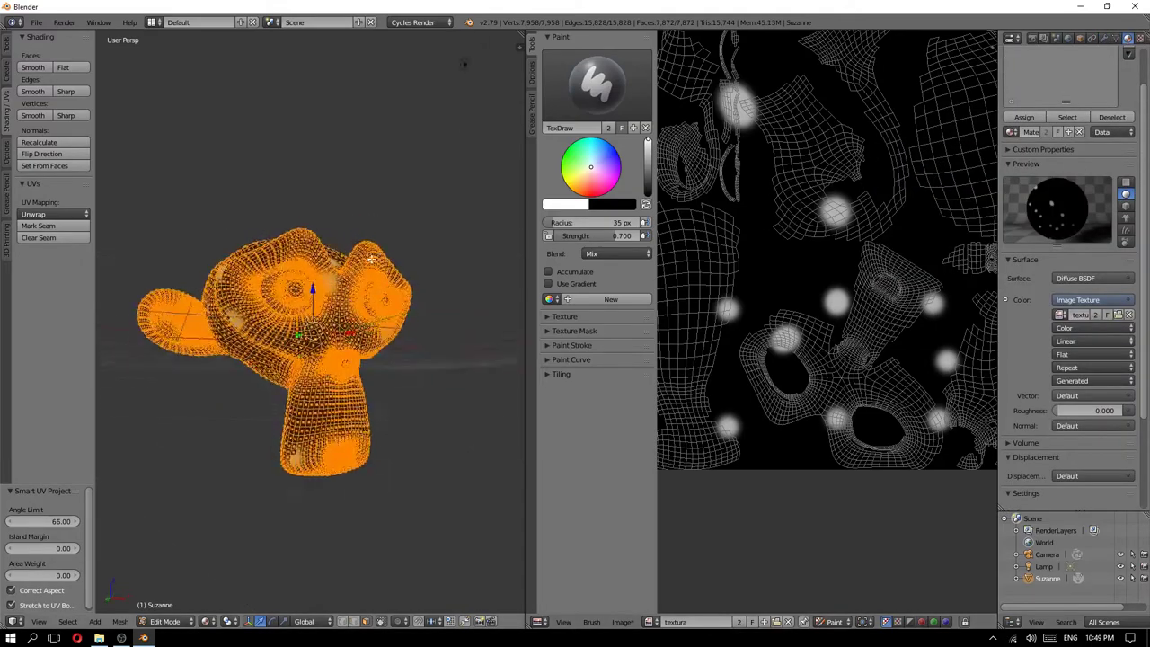
# - Return Suzanne to Object Mode and switch it into Texture Paint mode
pyautogui.press('Tab')
pyautogui.click(306, 288)
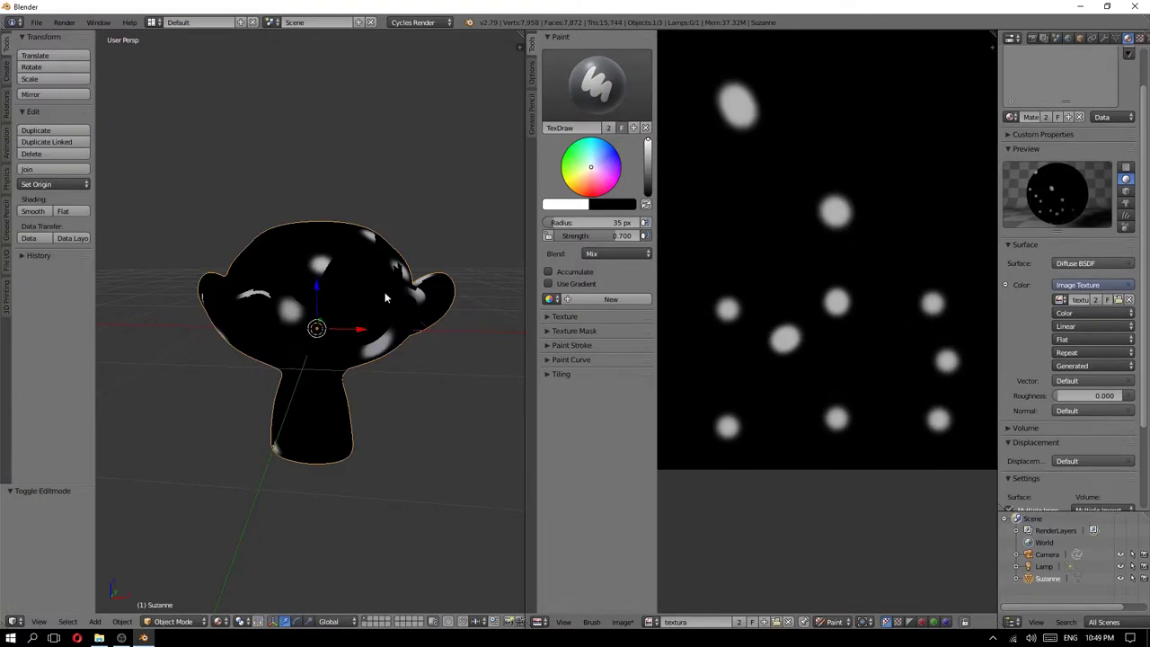
pyautogui.moveTo(305, 360); pyautogui.dragTo(270, 360, button='middle')
pyautogui.click(190, 622)
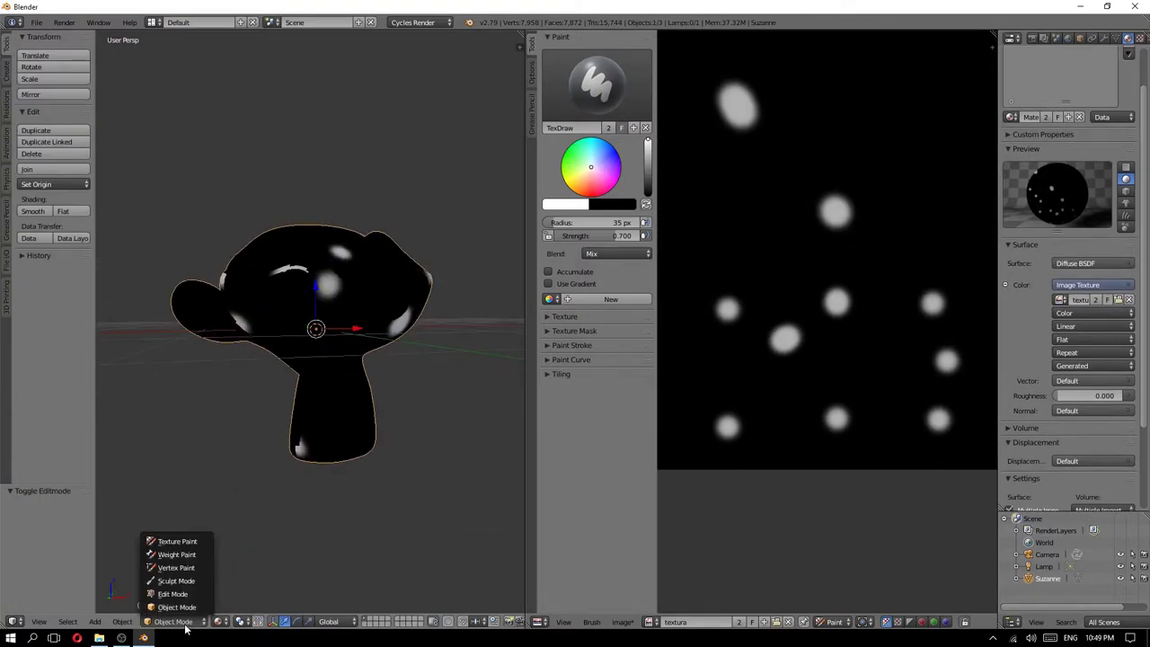
pyautogui.click(177, 541)
# - Set the paint colour to black
pyautogui.moveTo(257, 496)
pyautogui.mouseDown(button='middle')
pyautogui.moveTo(375, 341)
pyautogui.moveTo(329, 321)
pyautogui.mouseUp(button='middle')
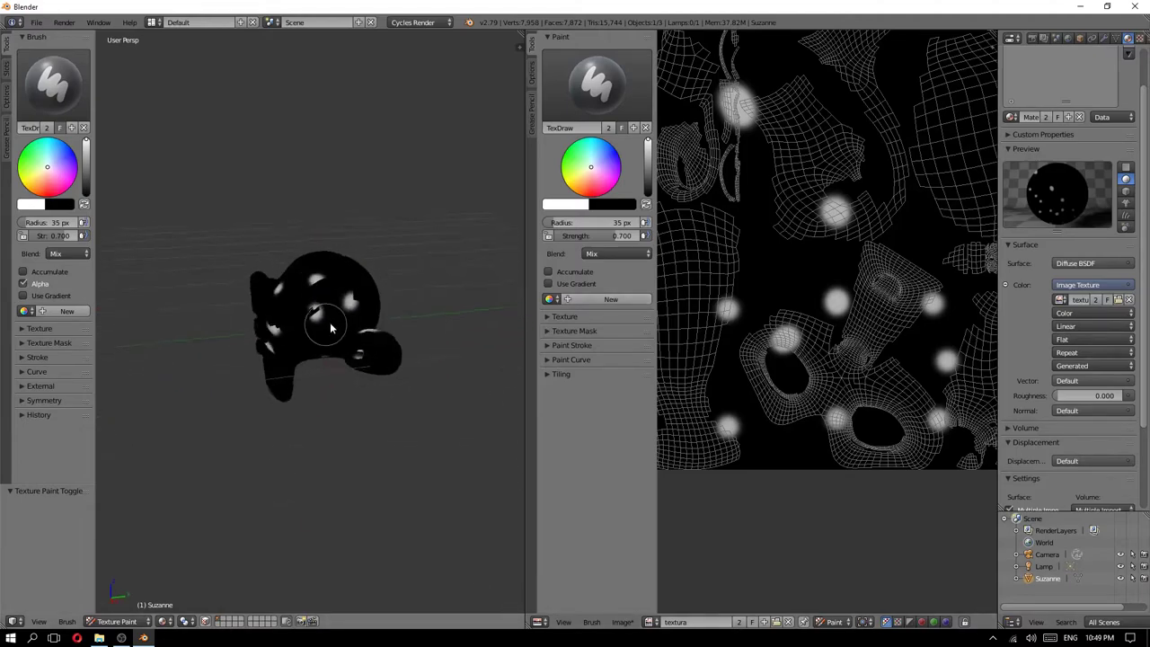
pyautogui.scroll(-3, 787, 285)
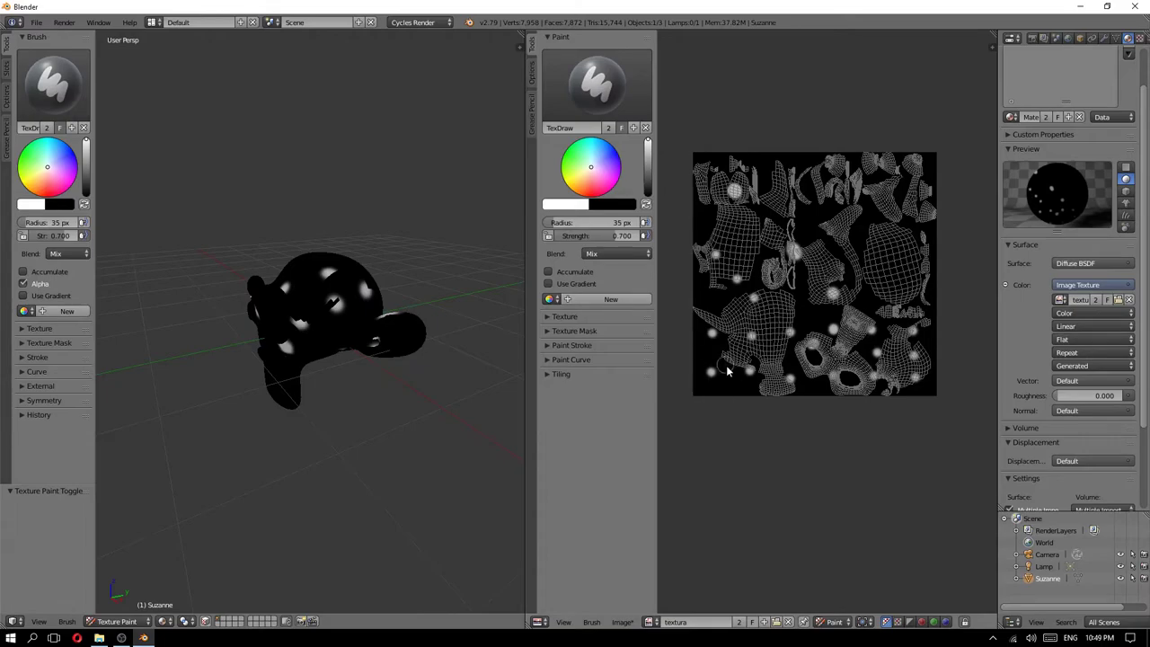
pyautogui.moveTo(647, 155); pyautogui.dragTo(647, 202)
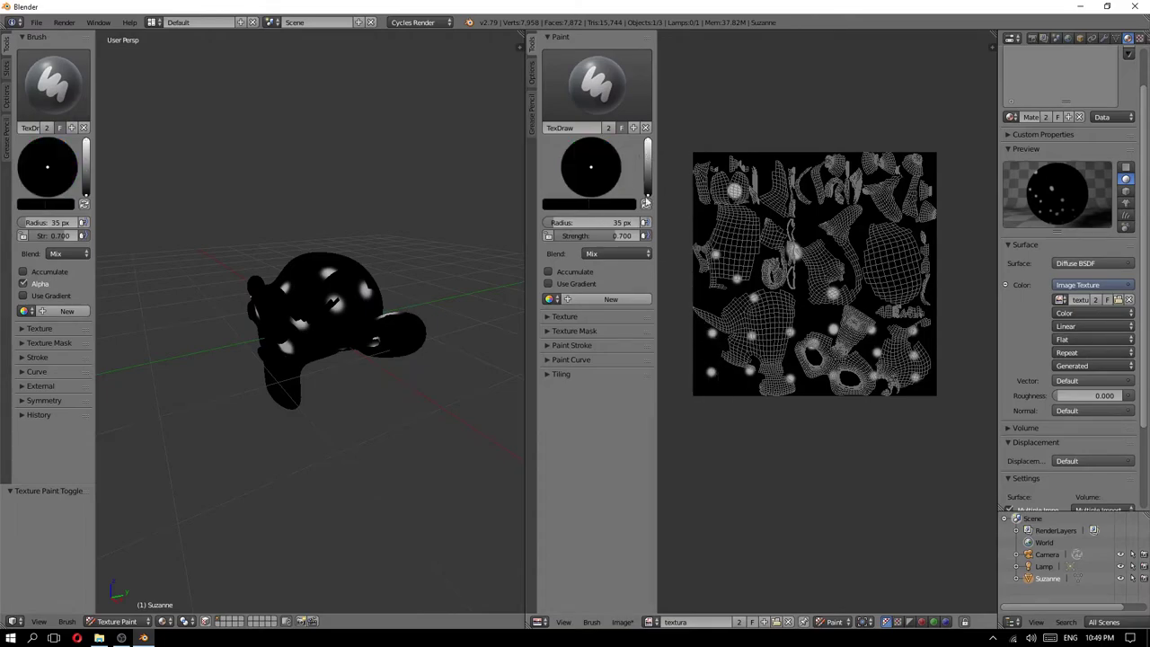
pyautogui.scroll(1, 814, 299)
pyautogui.scroll(-2, 805, 300)
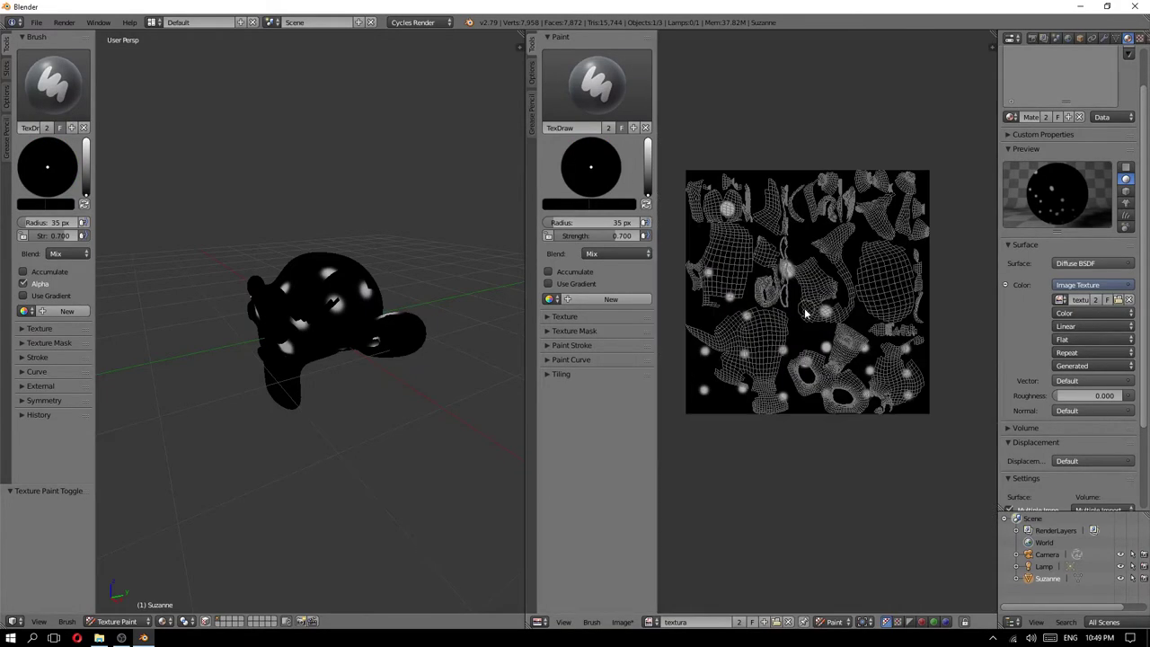
pyautogui.scroll(-4, 806, 299)
pyautogui.scroll(10, 805, 302)
pyautogui.scroll(-2, 805, 310)
pyautogui.scroll(-2, 802, 311)
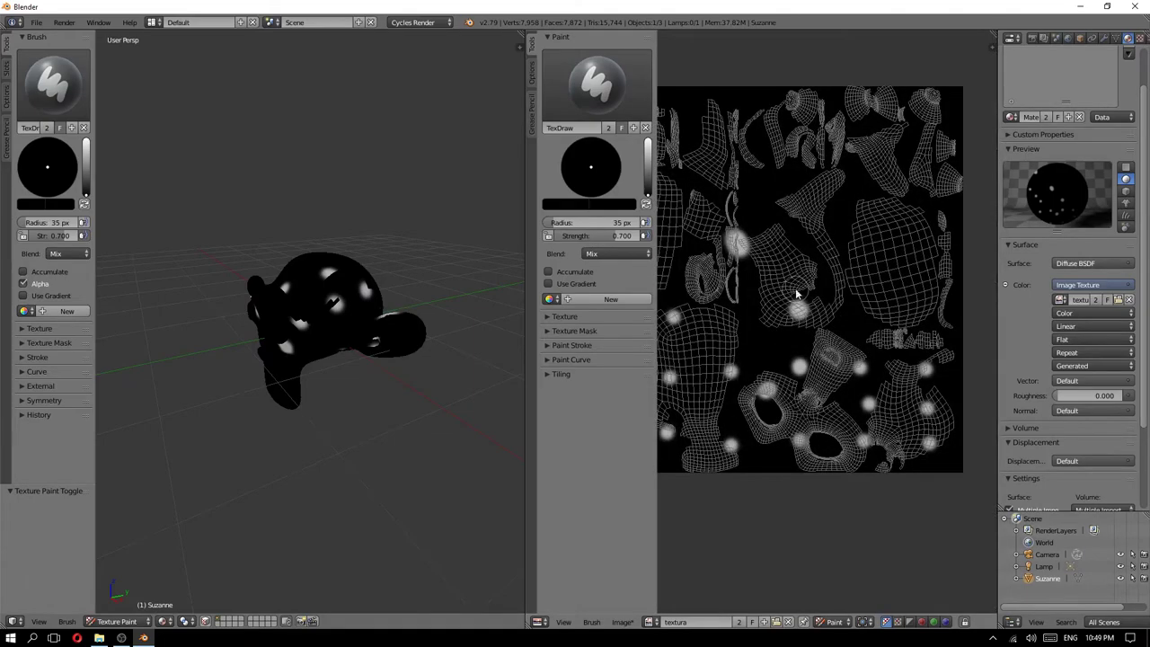
pyautogui.scroll(-1, 803, 302)
pyautogui.scroll(-1, 803, 292)
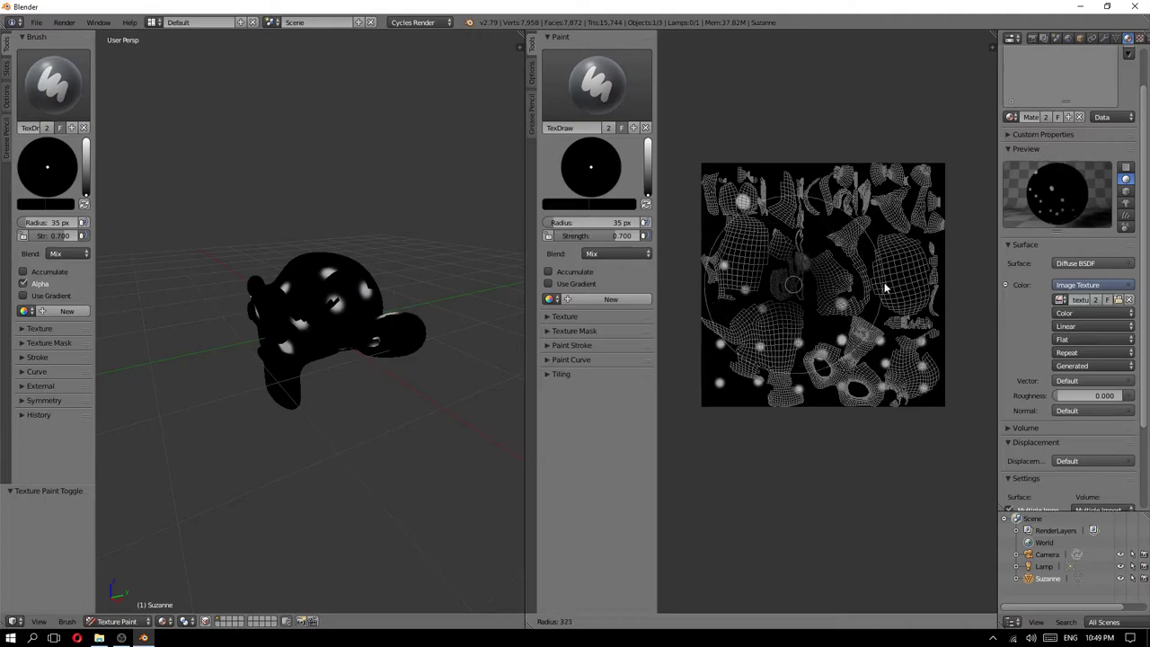
# - Paint black over the white spots with a 400–500 px brush, then shrink it to 173 px
pyautogui.click(986, 275)
pyautogui.moveTo(940, 255)
pyautogui.mouseDown()
pyautogui.moveTo(770, 296)
pyautogui.moveTo(868, 308)
pyautogui.moveTo(878, 236)
pyautogui.moveTo(767, 223)
pyautogui.mouseUp()
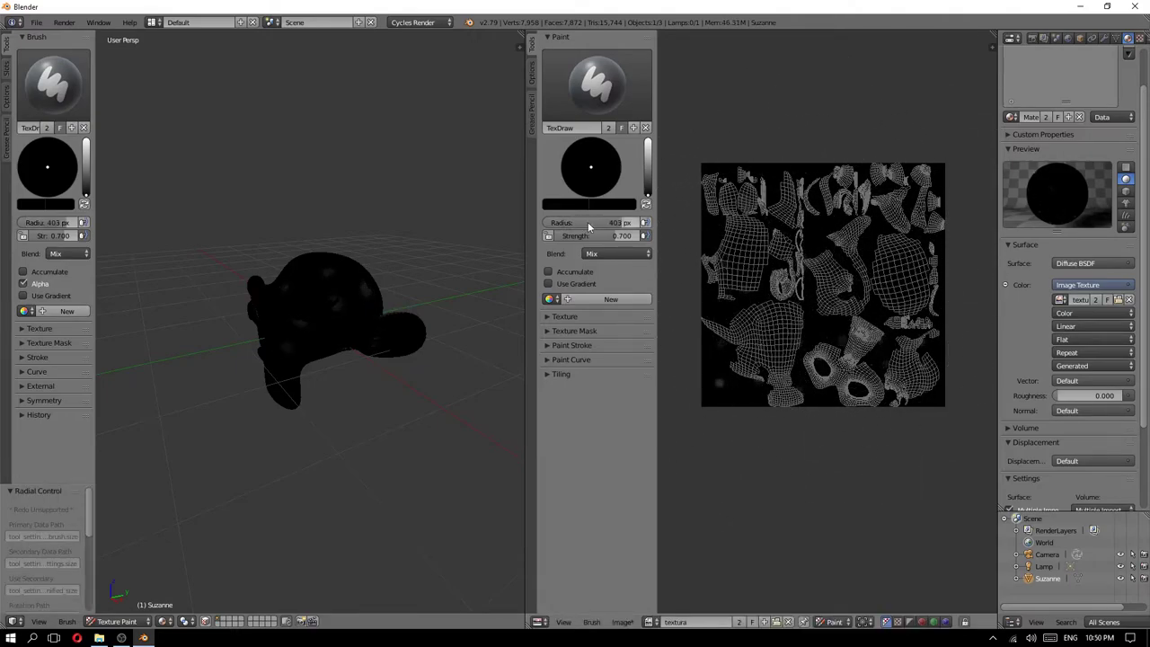
pyautogui.moveTo(588, 222)
pyautogui.mouseDown()
pyautogui.moveTo(557, 222)
pyautogui.moveTo(629, 222)
pyautogui.mouseUp()
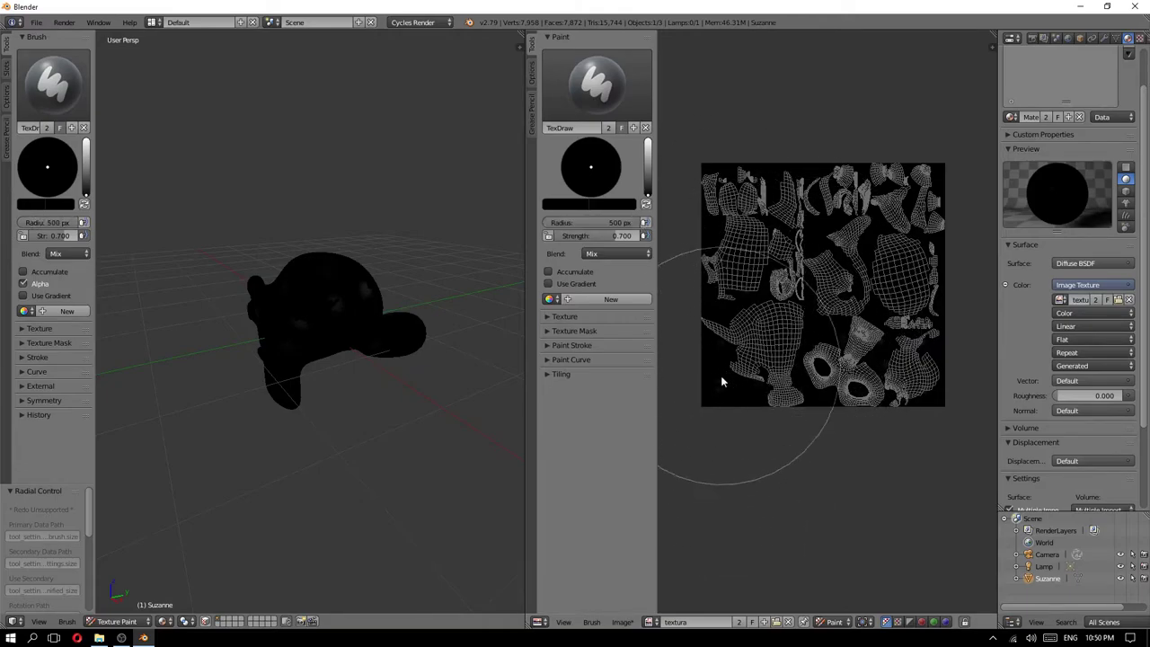
pyautogui.moveTo(721, 382)
pyautogui.mouseDown()
pyautogui.moveTo(827, 333)
pyautogui.moveTo(796, 171)
pyautogui.moveTo(803, 296)
pyautogui.moveTo(726, 261)
pyautogui.mouseUp()
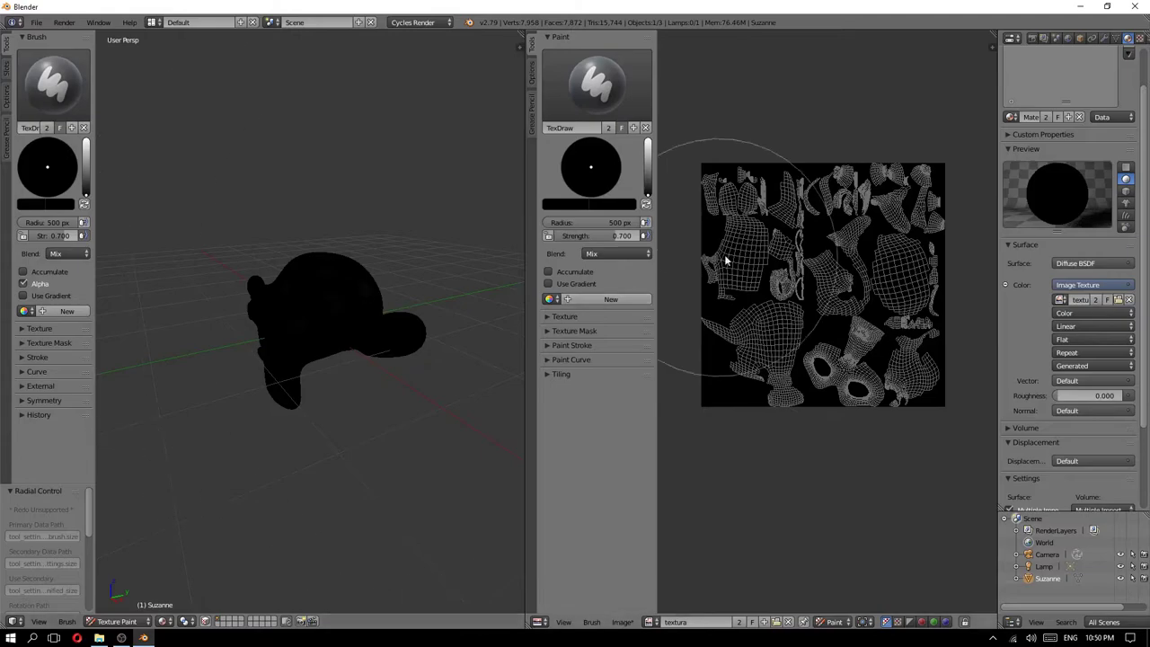
pyautogui.moveTo(378, 297)
pyautogui.mouseDown(button='middle')
pyautogui.moveTo(238, 296)
pyautogui.moveTo(347, 301)
pyautogui.moveTo(332, 303)
pyautogui.moveTo(331, 324)
pyautogui.moveTo(262, 333)
pyautogui.moveTo(395, 282)
pyautogui.moveTo(372, 328)
pyautogui.moveTo(252, 231)
pyautogui.moveTo(357, 249)
pyautogui.moveTo(307, 259)
pyautogui.mouseUp(button='middle')
pyautogui.press('f')
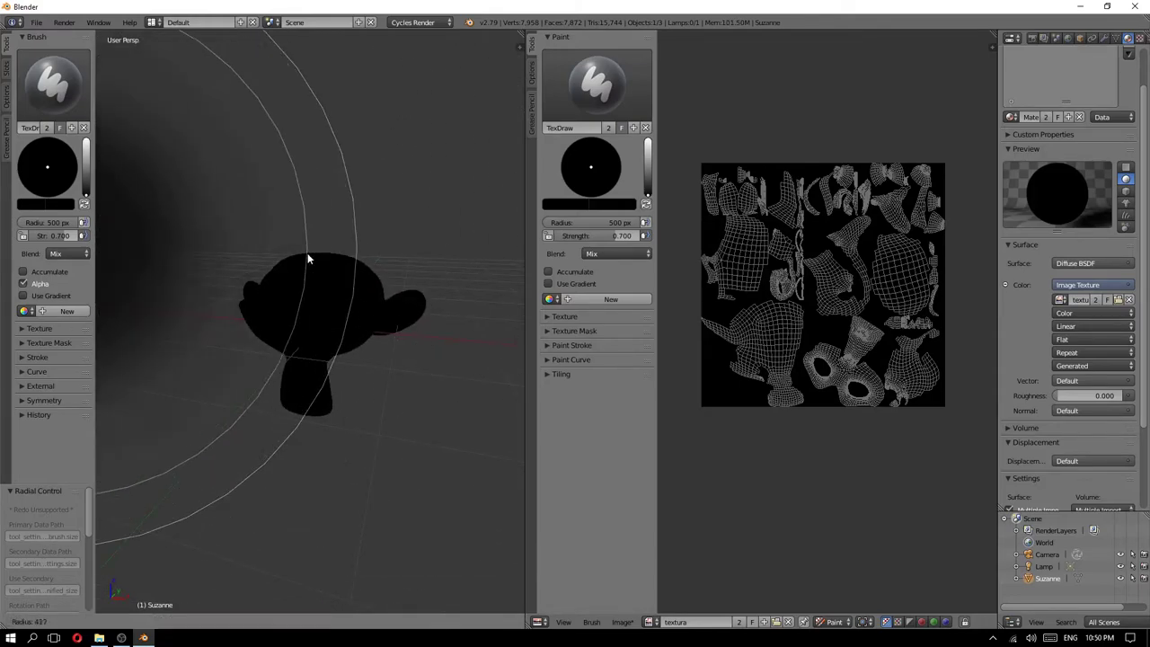
pyautogui.click(135, 269)
# - Keep the brush radius at 33 px and set the paint colour to white
pyautogui.press('f')
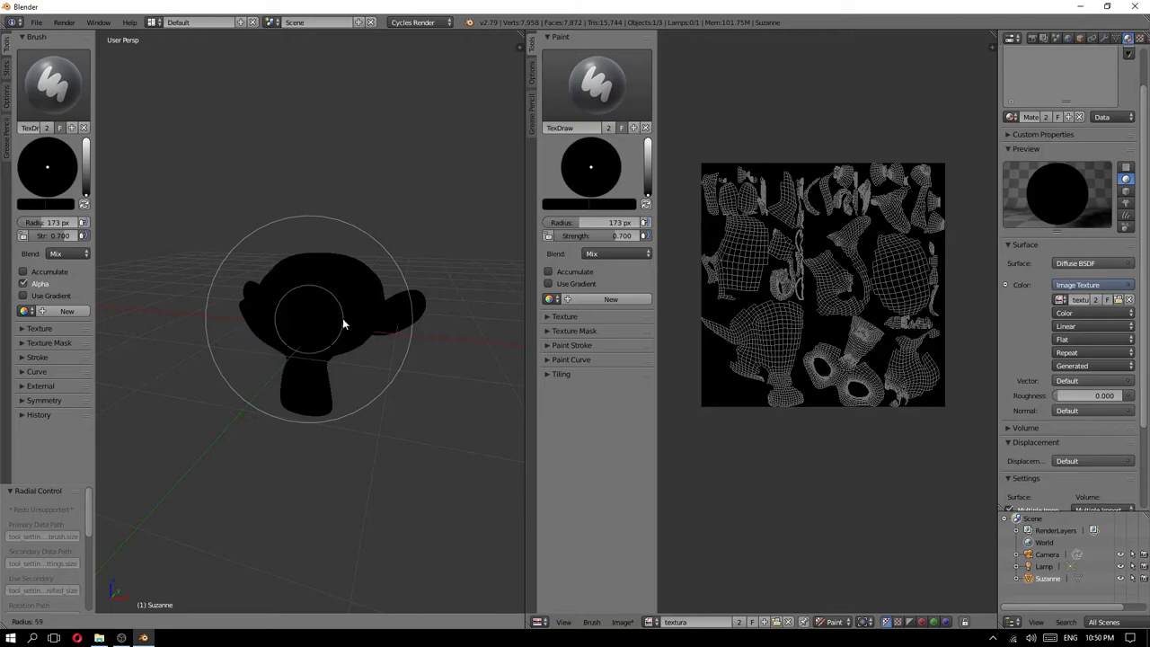
pyautogui.click(338, 319)
pyautogui.moveTo(338, 318)
pyautogui.mouseDown(button='middle')
pyautogui.moveTo(306, 328)
pyautogui.moveTo(329, 321)
pyautogui.mouseUp(button='middle')
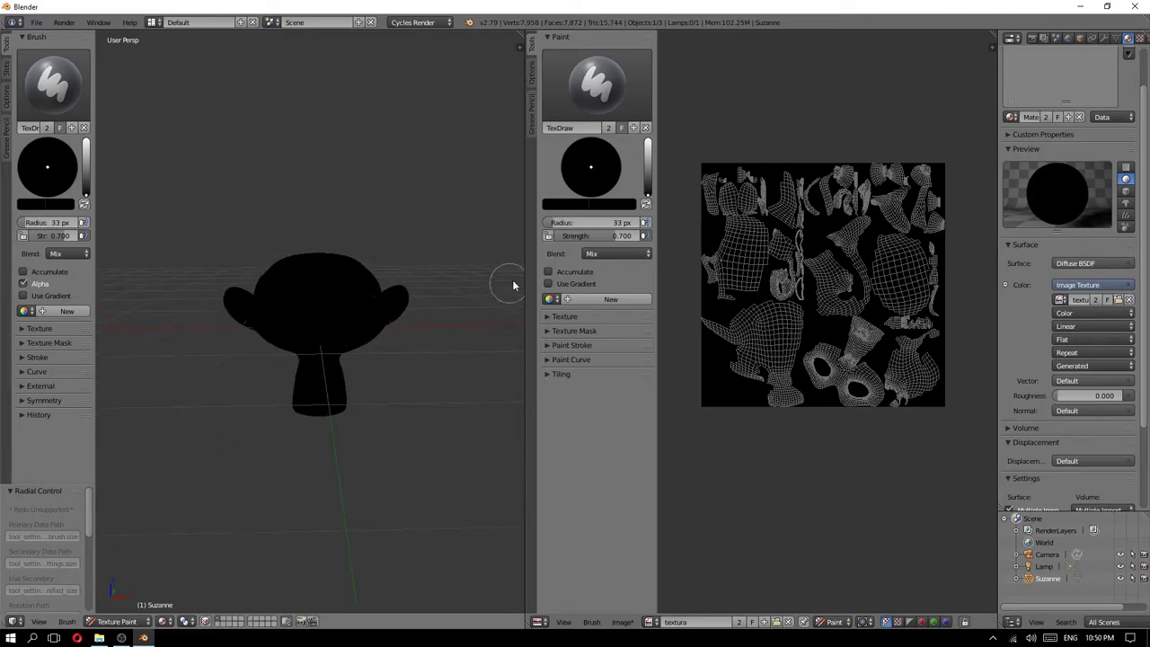
pyautogui.moveTo(647, 178); pyautogui.dragTo(647, 141)
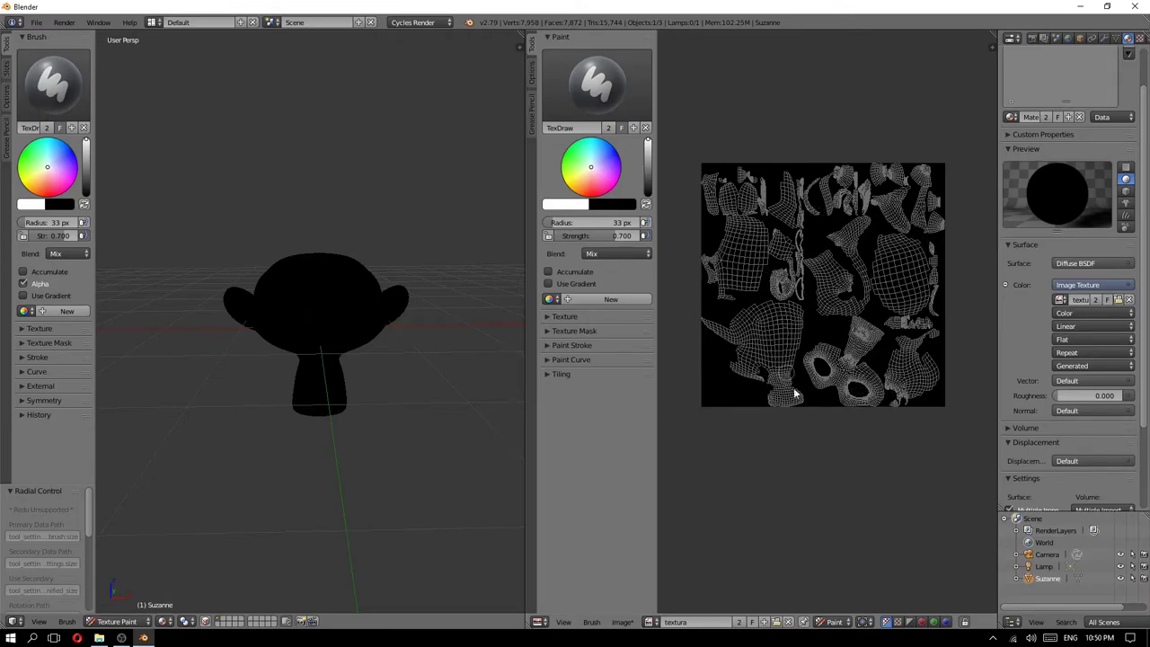
pyautogui.moveTo(261, 351)
pyautogui.mouseDown(button='middle')
pyautogui.moveTo(296, 303)
pyautogui.moveTo(257, 329)
pyautogui.mouseUp(button='middle')
pyautogui.scroll(3, 793, 375)
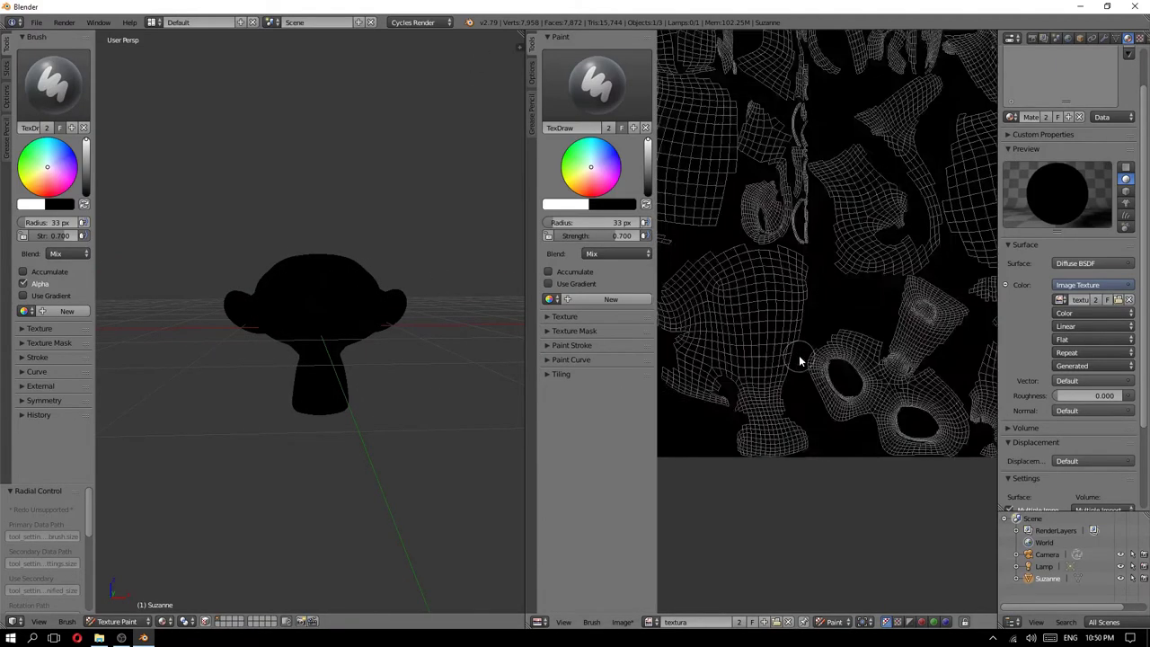
pyautogui.scroll(1, 799, 358)
pyautogui.scroll(-2, 829, 377)
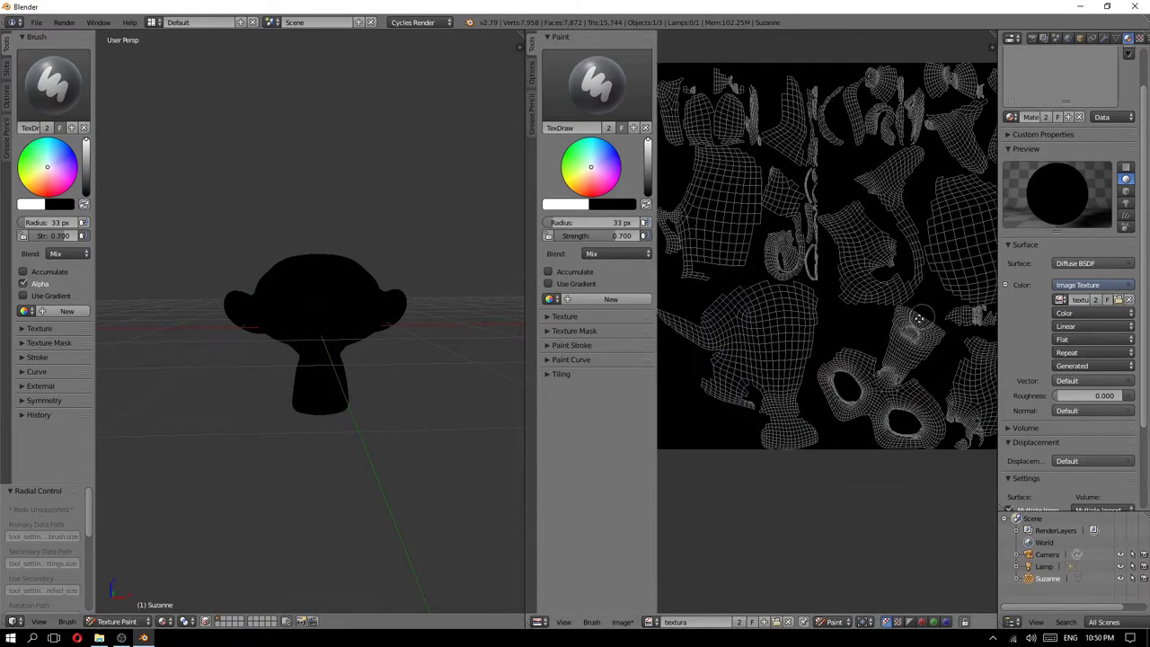
pyautogui.keyDown('shift'); pyautogui.scroll(2, 917, 359); pyautogui.keyUp('shift')
pyautogui.keyDown('ctrl'); pyautogui.hscroll(-3, 899, 314); pyautogui.keyUp('ctrl')
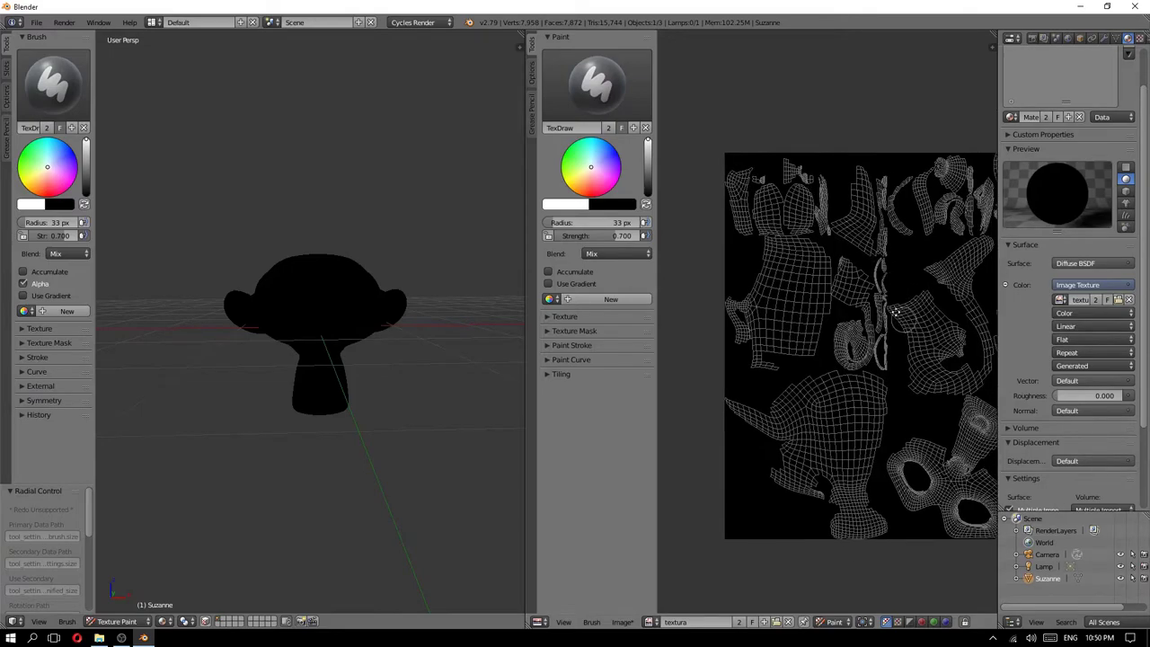
pyautogui.scroll(-2, 823, 243)
pyautogui.scroll(-1, 845, 287)
pyautogui.scroll(2, 880, 351)
pyautogui.scroll(2, 845, 332)
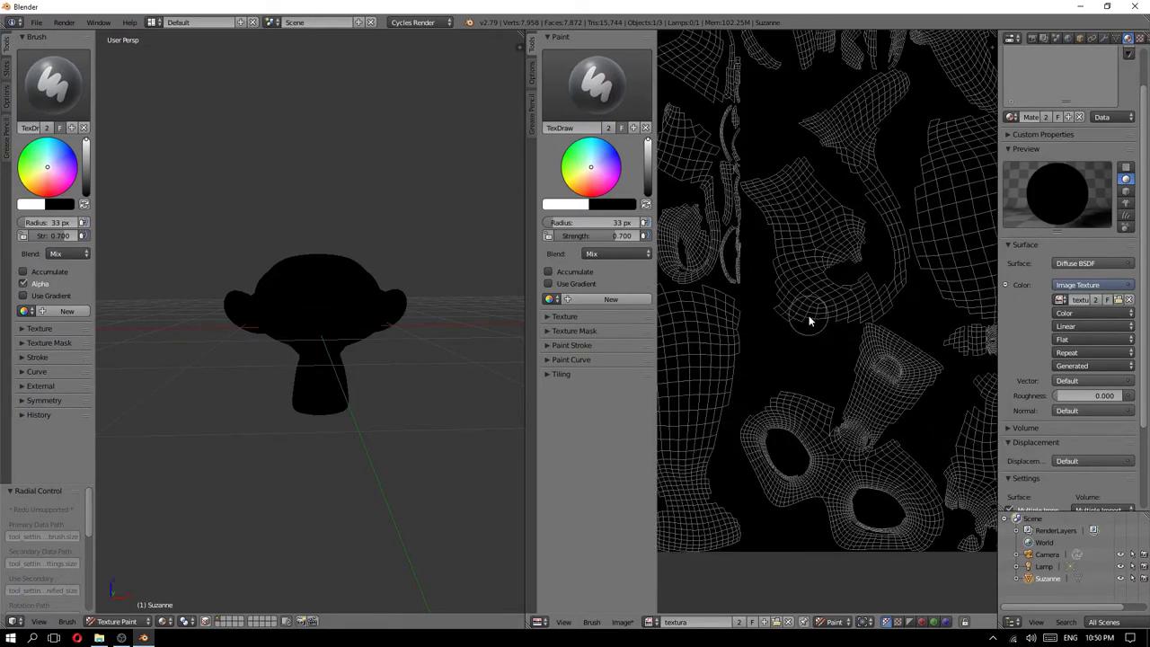
pyautogui.scroll(2, 863, 321)
# - Paint white test strokes on the texture and Suzanne's face, then undo them
pyautogui.moveTo(881, 321)
pyautogui.mouseDown()
pyautogui.moveTo(701, 131)
pyautogui.moveTo(860, 329)
pyautogui.moveTo(833, 185)
pyautogui.moveTo(737, 81)
pyautogui.mouseUp()
pyautogui.moveTo(309, 259)
pyautogui.mouseDown(button='middle')
pyautogui.moveTo(398, 287)
pyautogui.moveTo(207, 374)
pyautogui.mouseUp(button='middle')
pyautogui.scroll(1, 399, 288)
pyautogui.scroll(3, 391, 272)
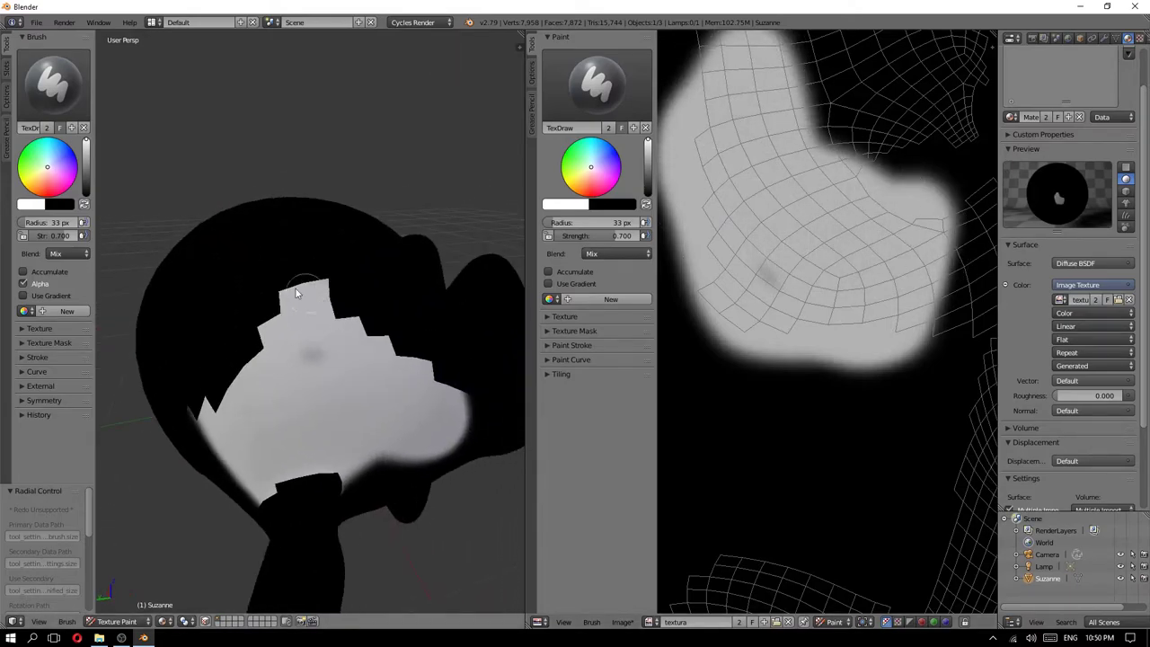
pyautogui.hotkey('ctrl', 'z')
pyautogui.scroll(-3, 333, 282)
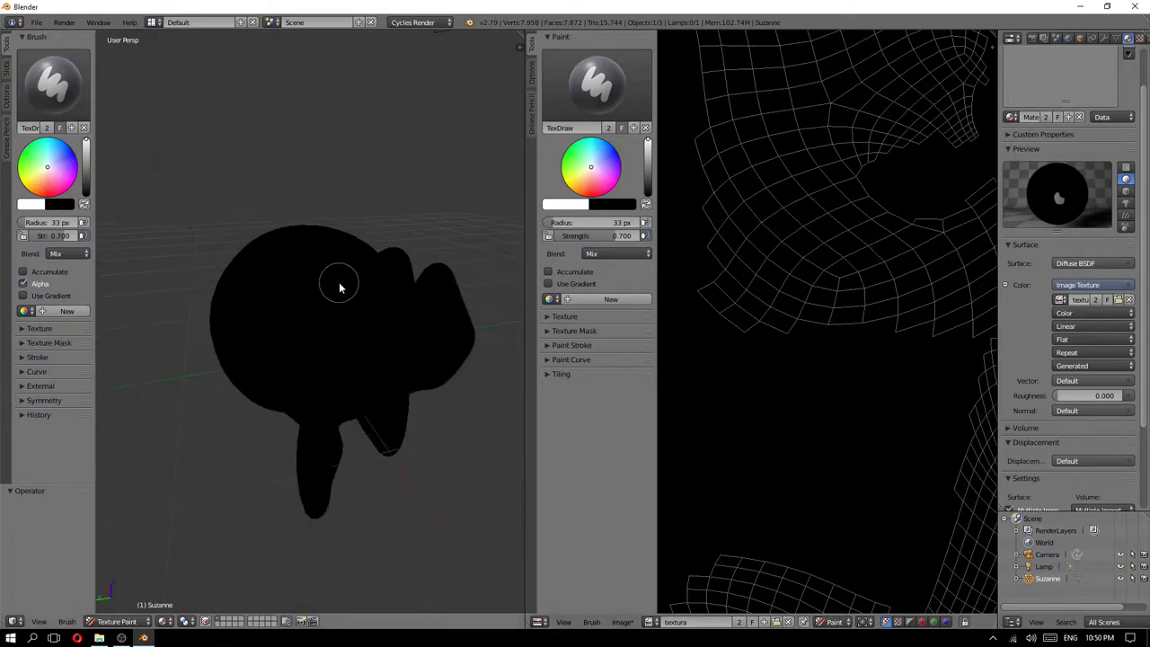
pyautogui.moveTo(333, 282)
pyautogui.mouseDown(button='middle')
pyautogui.moveTo(291, 310)
pyautogui.moveTo(458, 360)
pyautogui.moveTo(314, 321)
pyautogui.mouseUp(button='middle')
pyautogui.moveTo(329, 278)
pyautogui.mouseDown()
pyautogui.moveTo(358, 389)
pyautogui.moveTo(303, 351)
pyautogui.moveTo(308, 323)
pyautogui.moveTo(329, 315)
pyautogui.mouseUp()
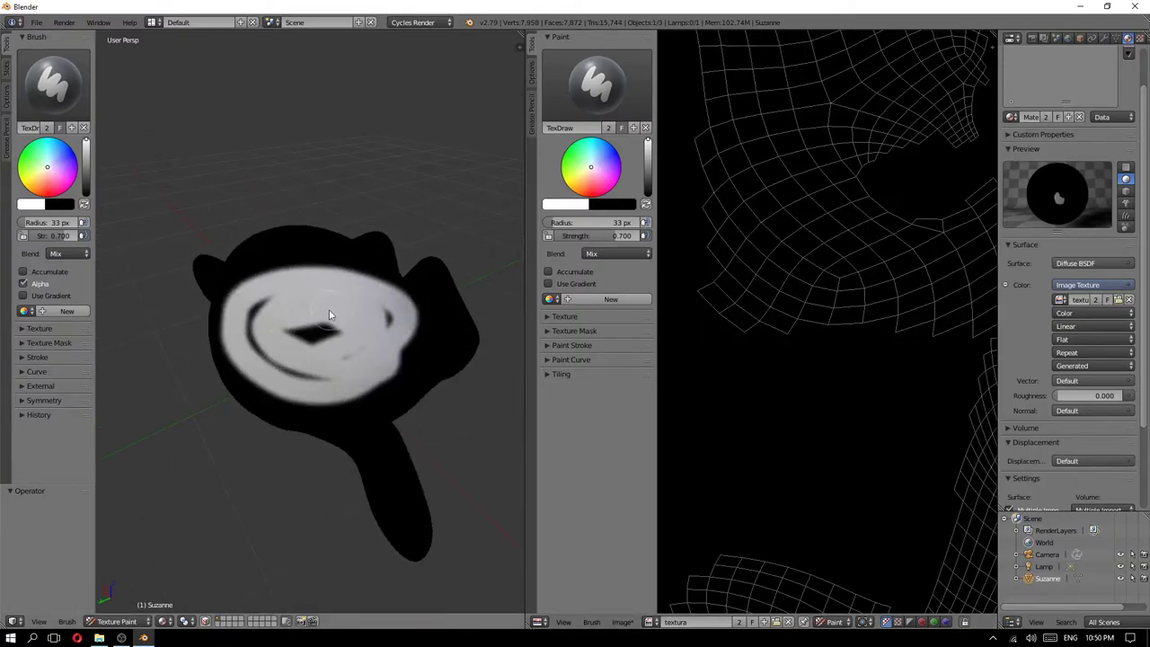
pyautogui.moveTo(334, 334)
pyautogui.mouseDown(button='middle')
pyautogui.moveTo(384, 290)
pyautogui.moveTo(288, 300)
pyautogui.moveTo(339, 305)
pyautogui.mouseUp(button='middle')
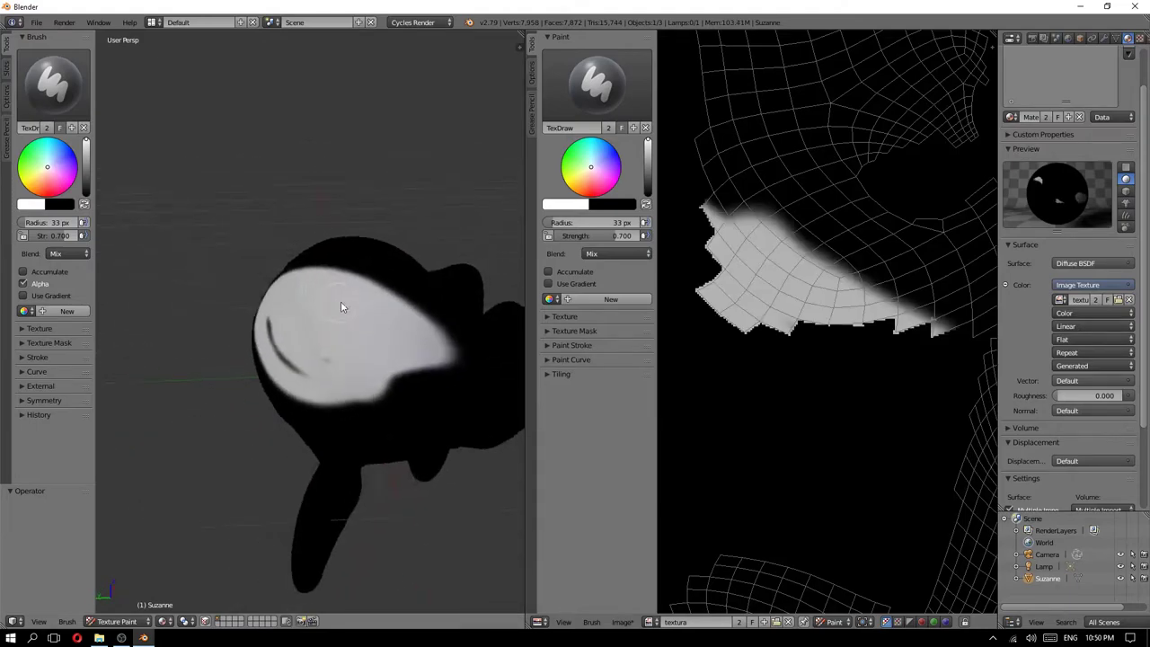
pyautogui.scroll(-3, 294, 284)
pyautogui.scroll(-5, 740, 303)
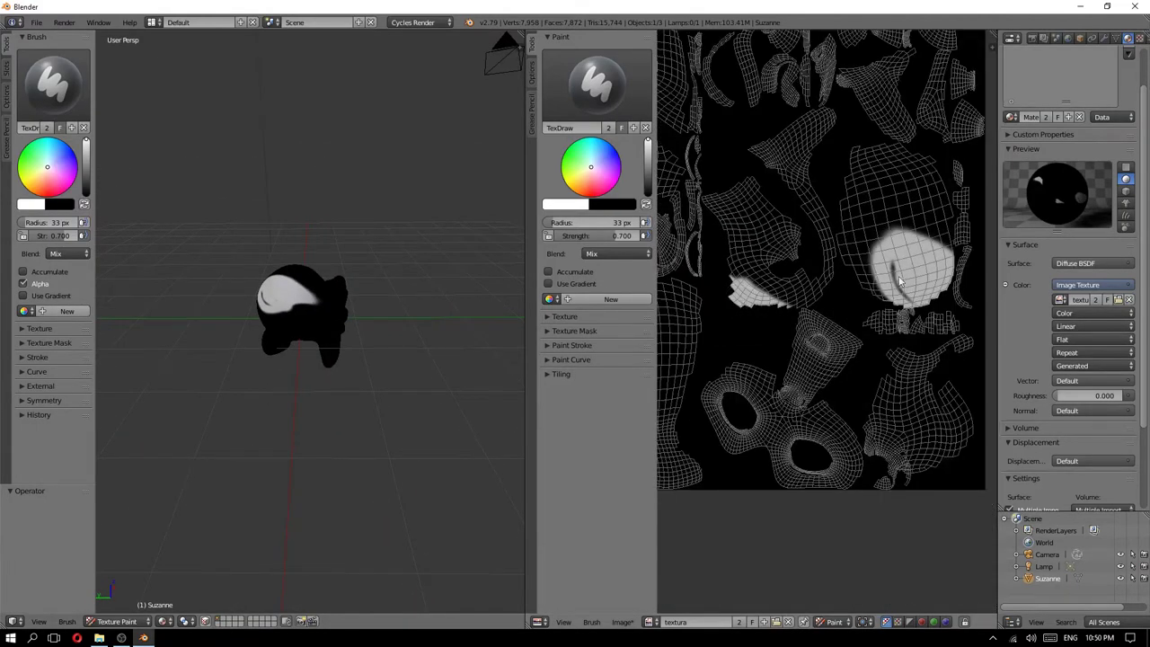
pyautogui.scroll(-2, 920, 263)
pyautogui.scroll(-1, 845, 246)
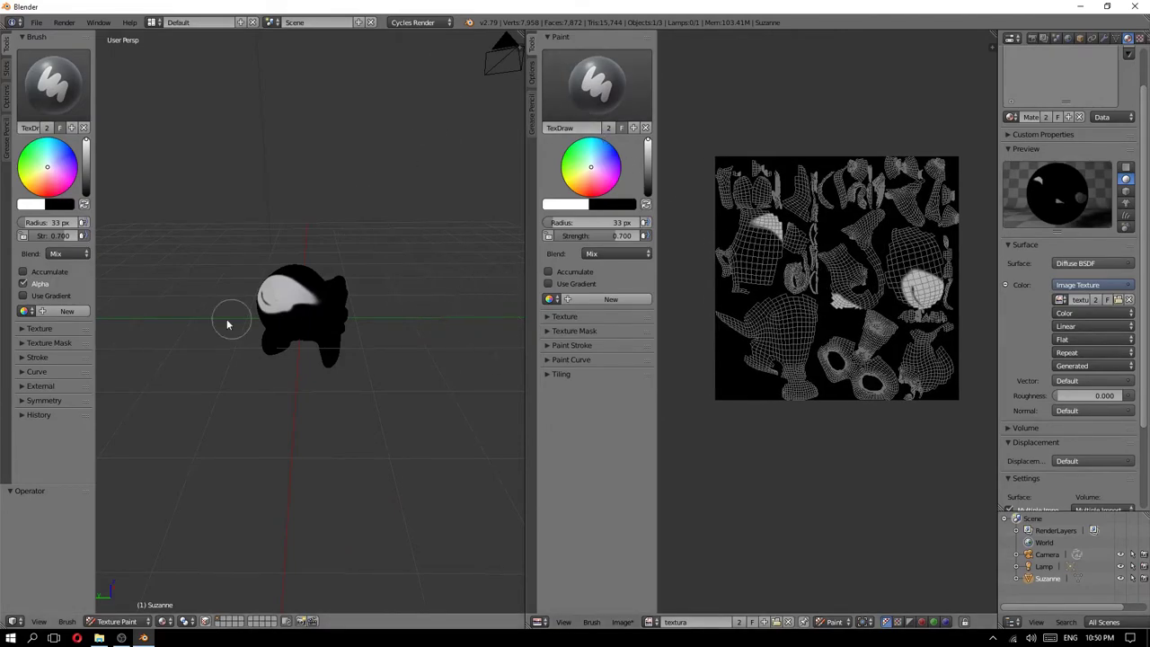
pyautogui.scroll(3, 228, 325)
pyautogui.hotkey('ctrl', 'z')
# - Try further white smears and blobs on the face, undoing each to keep the texture black
pyautogui.scroll(2, 432, 295)
pyautogui.moveTo(334, 278)
pyautogui.mouseDown(button='middle')
pyautogui.moveTo(346, 228)
pyautogui.moveTo(418, 272)
pyautogui.moveTo(313, 247)
pyautogui.moveTo(359, 275)
pyautogui.moveTo(302, 268)
pyautogui.mouseUp(button='middle')
pyautogui.scroll(-4, 344, 232)
pyautogui.scroll(4, 341, 239)
pyautogui.scroll(-4, 332, 244)
pyautogui.scroll(3, 363, 251)
pyautogui.moveTo(294, 260)
pyautogui.mouseDown()
pyautogui.moveTo(334, 257)
pyautogui.moveTo(236, 276)
pyautogui.mouseUp()
pyautogui.hotkey('ctrl', 'z')
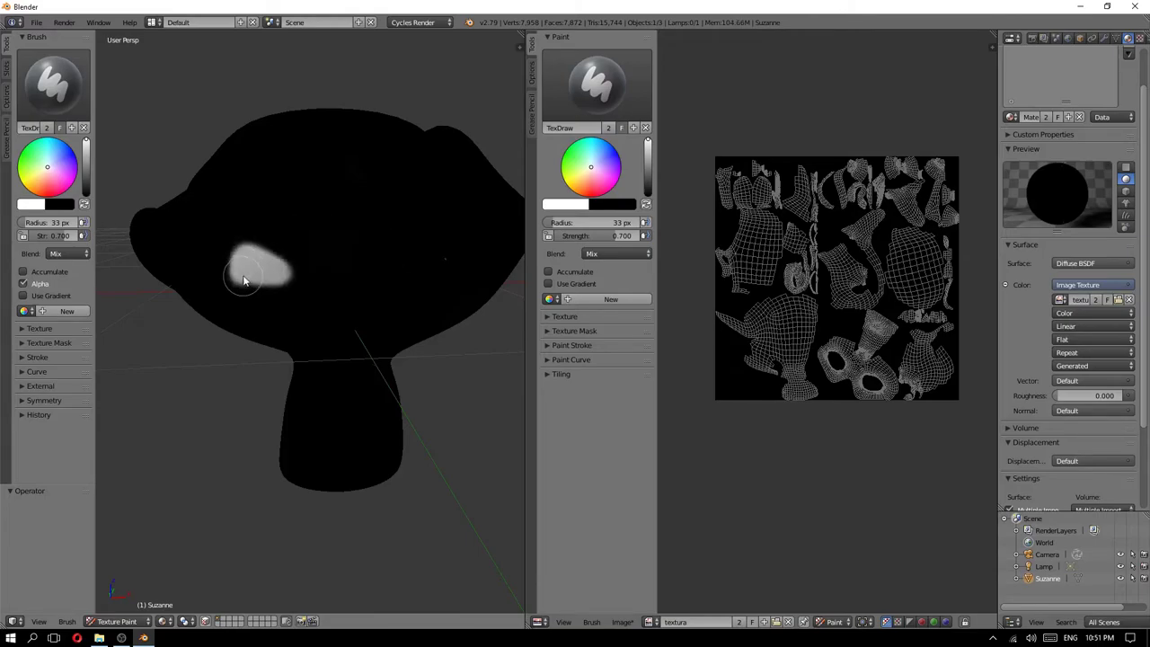
pyautogui.scroll(2, 870, 223)
pyautogui.scroll(4, 816, 243)
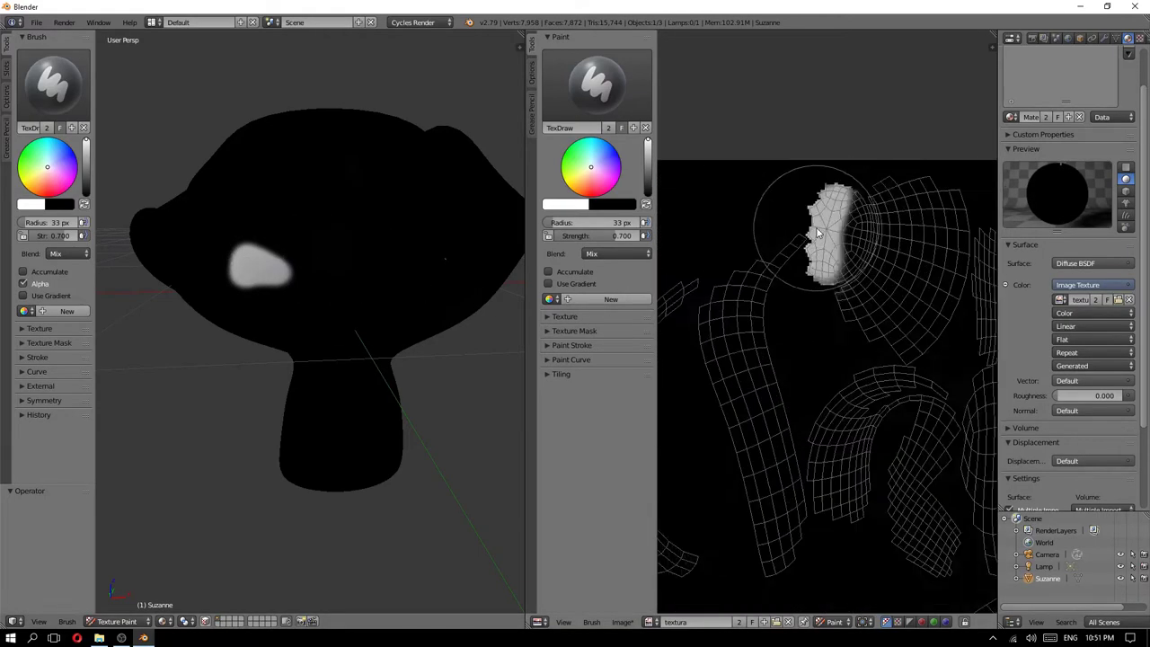
pyautogui.moveTo(241, 277)
pyautogui.mouseDown(button='middle')
pyautogui.moveTo(316, 231)
pyautogui.moveTo(297, 251)
pyautogui.mouseUp(button='middle')
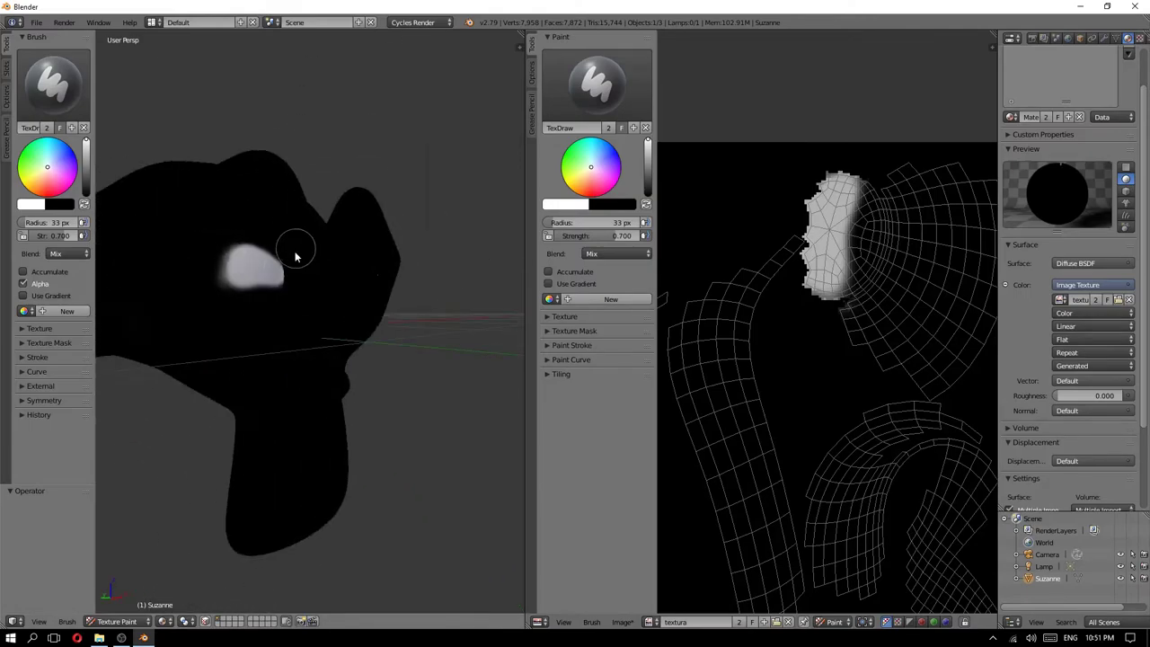
pyautogui.hotkey('ctrl', 'z')
pyautogui.moveTo(259, 273); pyautogui.dragTo(244, 282)
pyautogui.hotkey('ctrl', 'z')
pyautogui.scroll(-2, 674, 259)
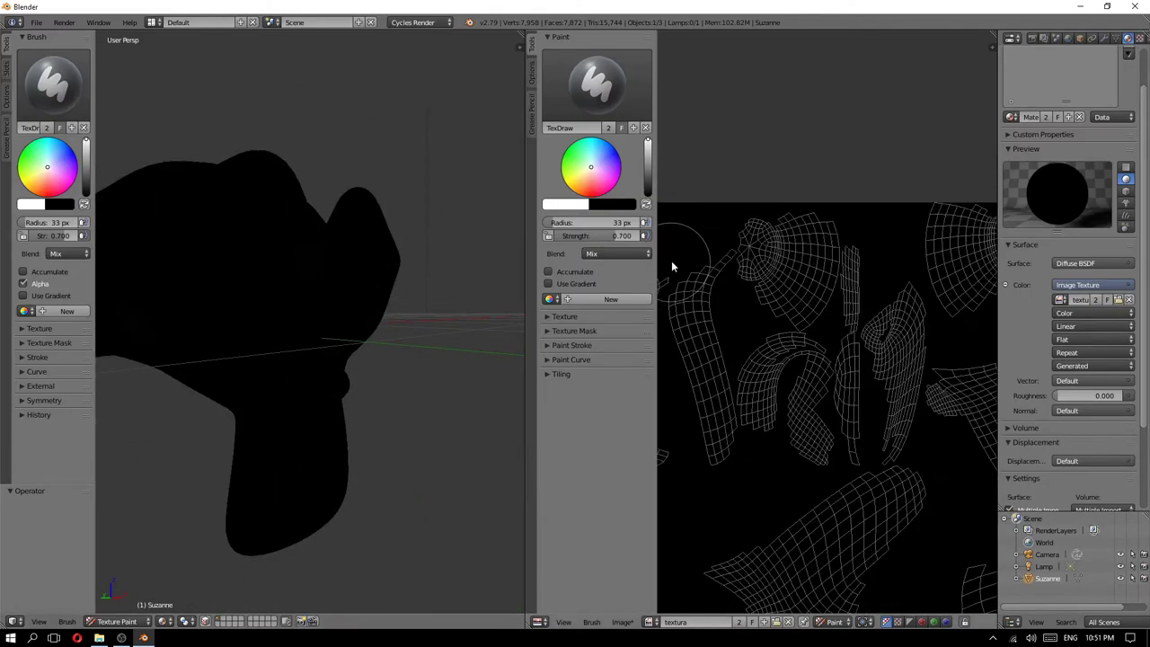
pyautogui.scroll(-2, 737, 288)
pyautogui.scroll(-2, 806, 325)
# - Paint the texture white with a 492 px brush, then paint over it in black
pyautogui.press('f')
pyautogui.click(848, 380)
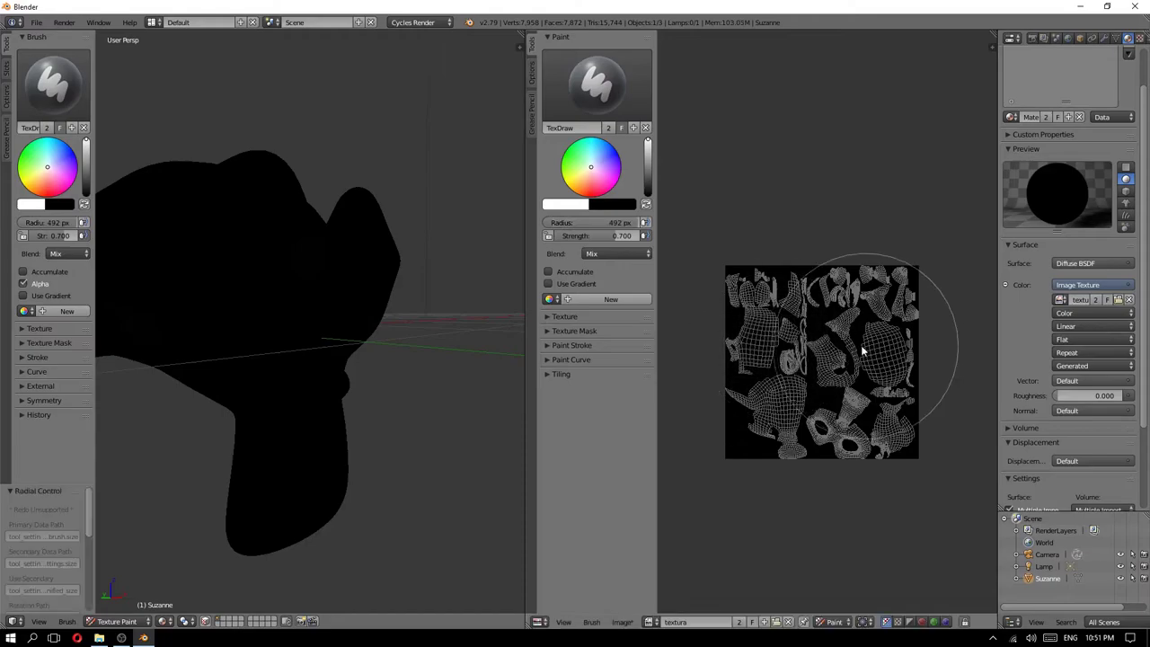
pyautogui.moveTo(847, 380); pyautogui.dragTo(868, 462)
pyautogui.moveTo(746, 450); pyautogui.dragTo(860, 398)
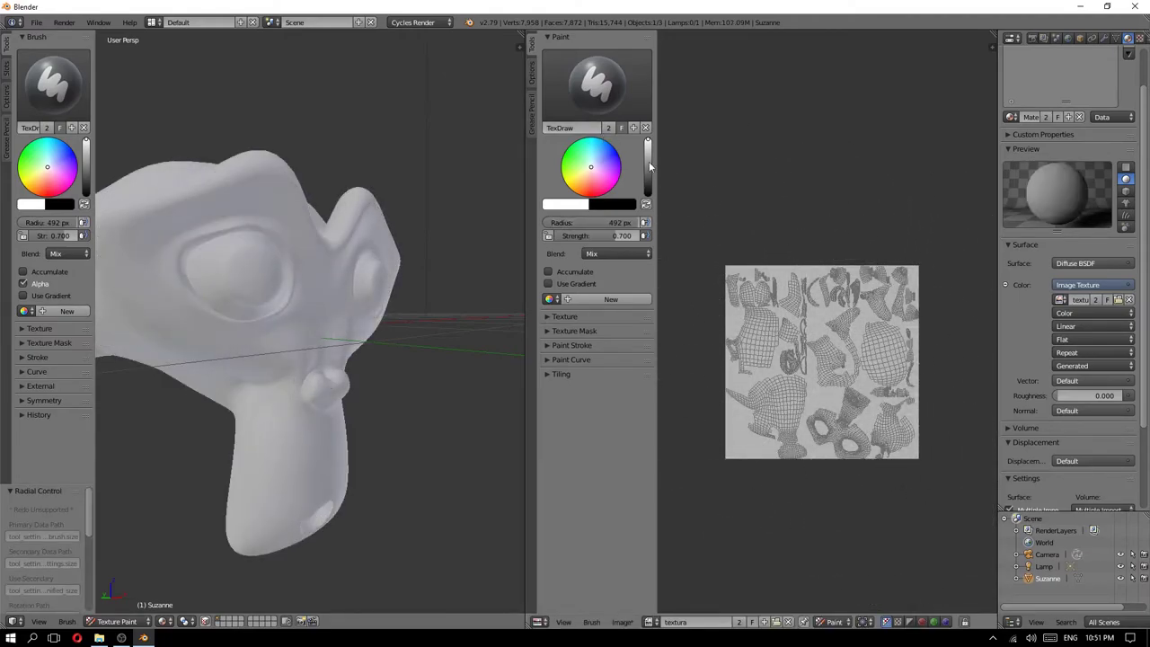
pyautogui.press('x')
pyautogui.moveTo(746, 288)
pyautogui.mouseDown()
pyautogui.moveTo(783, 314)
pyautogui.moveTo(943, 329)
pyautogui.moveTo(917, 437)
pyautogui.mouseUp()
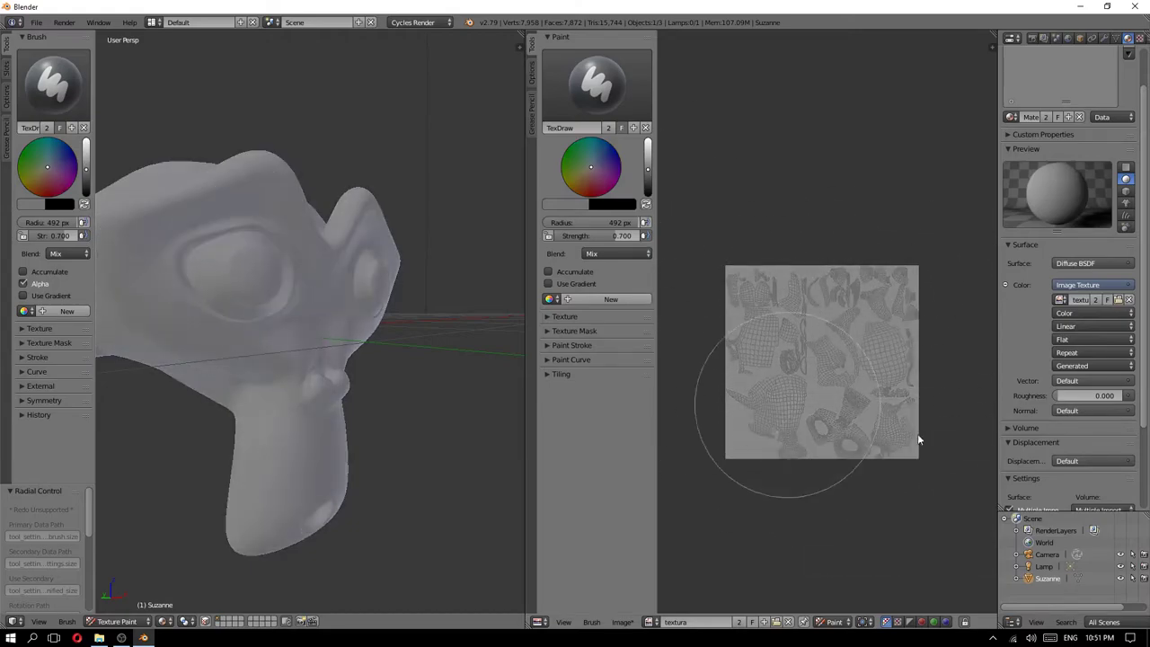
pyautogui.moveTo(870, 264)
pyautogui.mouseDown()
pyautogui.moveTo(741, 403)
pyautogui.moveTo(884, 488)
pyautogui.mouseUp()
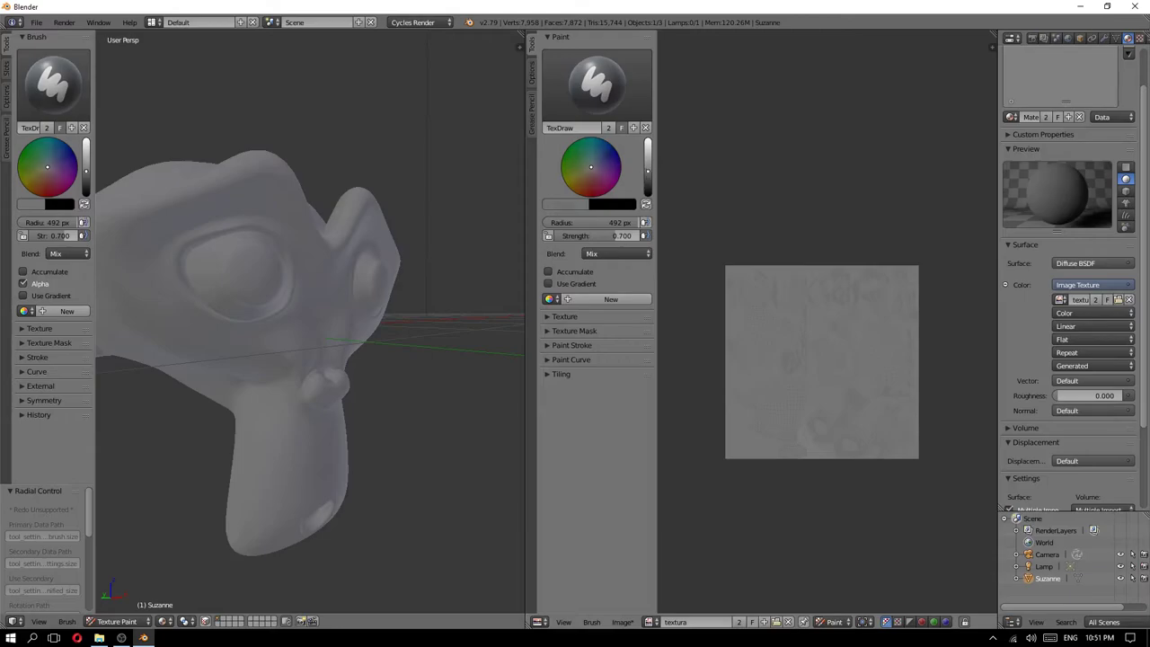
# - Shrink the brush radius from 239 px down to 48 px
pyautogui.press('f')
pyautogui.click(192, 272)
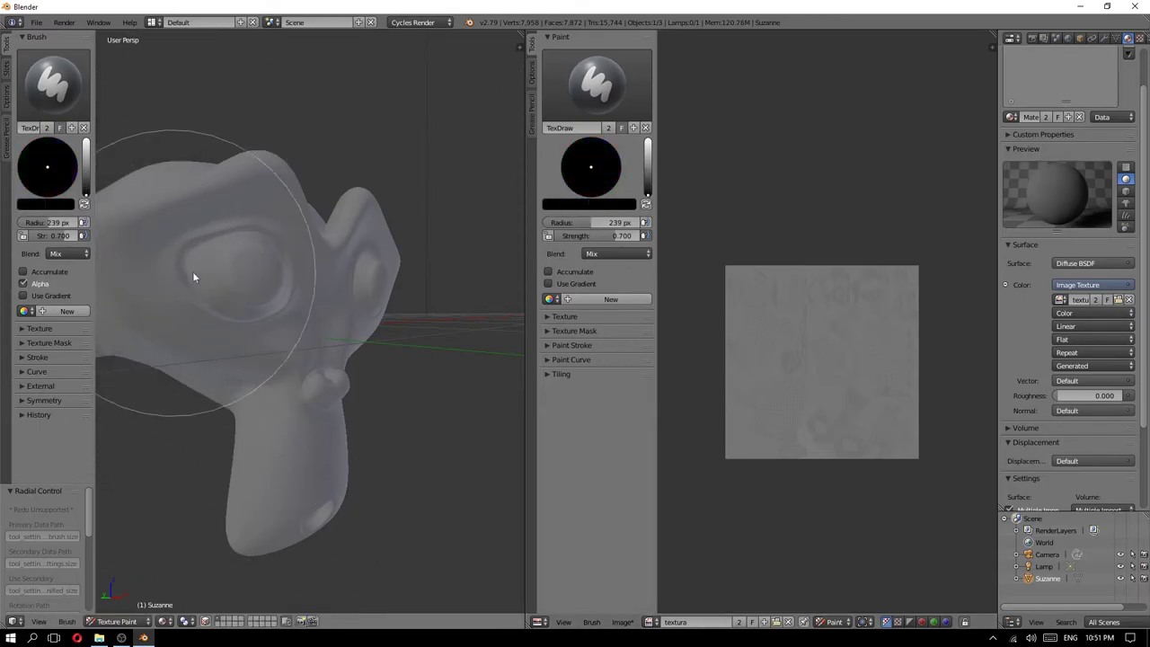
pyautogui.press('f')
pyautogui.click(325, 297)
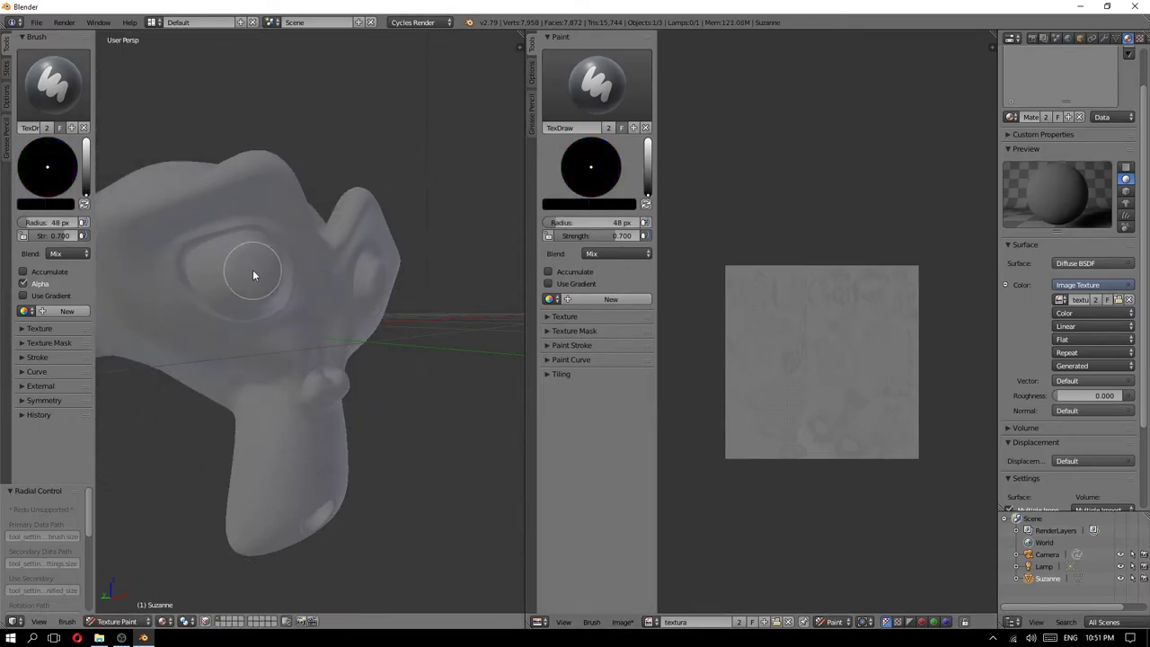
pyautogui.moveTo(253, 270)
pyautogui.mouseDown(button='middle')
pyautogui.moveTo(304, 264)
pyautogui.moveTo(197, 266)
pyautogui.moveTo(280, 259)
pyautogui.moveTo(311, 276)
pyautogui.mouseUp(button='middle')
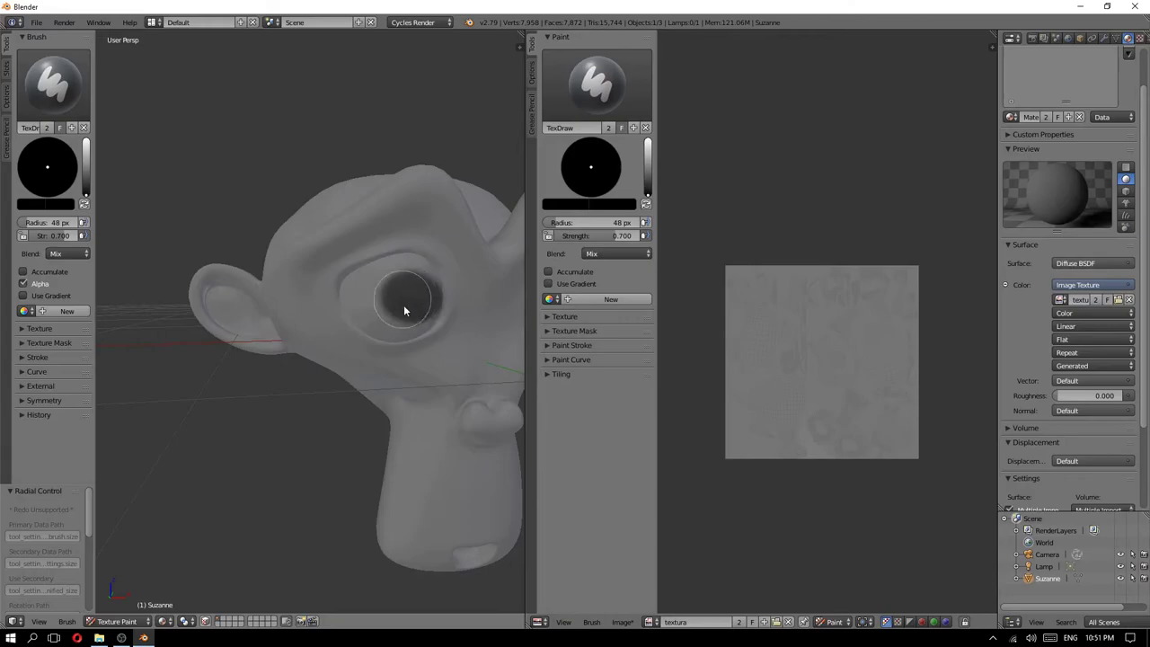
# - Paint a first black stroke on an eye pupil and move in close on the head
pyautogui.moveTo(404, 310); pyautogui.dragTo(404, 294)
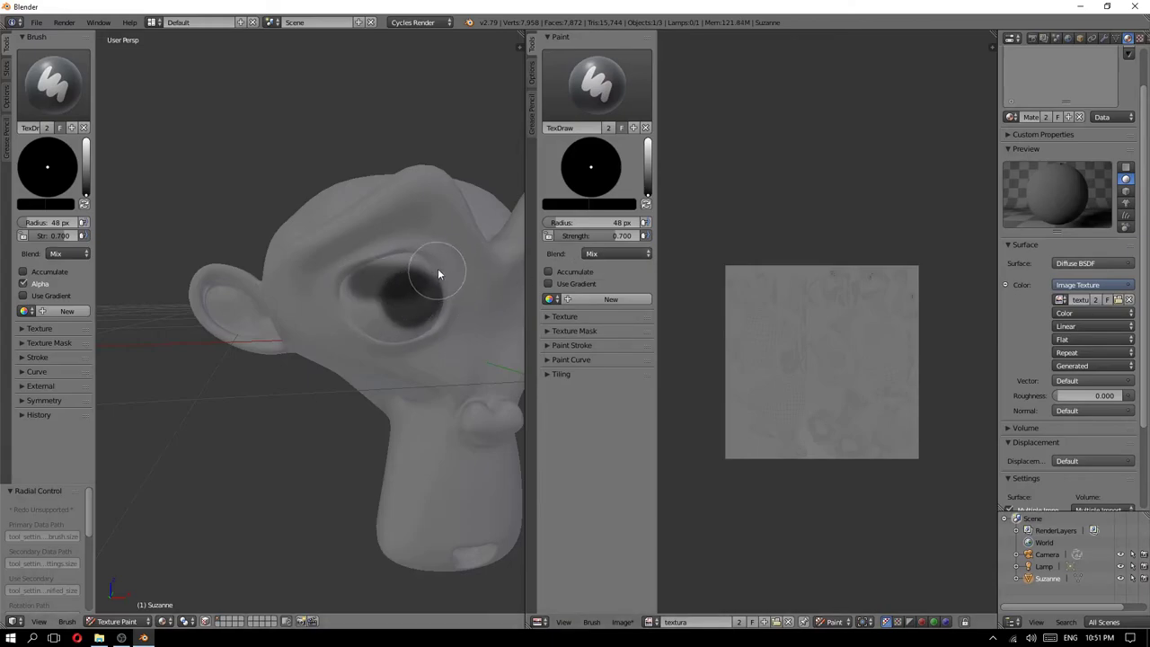
pyautogui.moveTo(441, 274)
pyautogui.mouseDown(button='middle')
pyautogui.moveTo(415, 275)
pyautogui.moveTo(437, 257)
pyautogui.moveTo(385, 277)
pyautogui.mouseUp(button='middle')
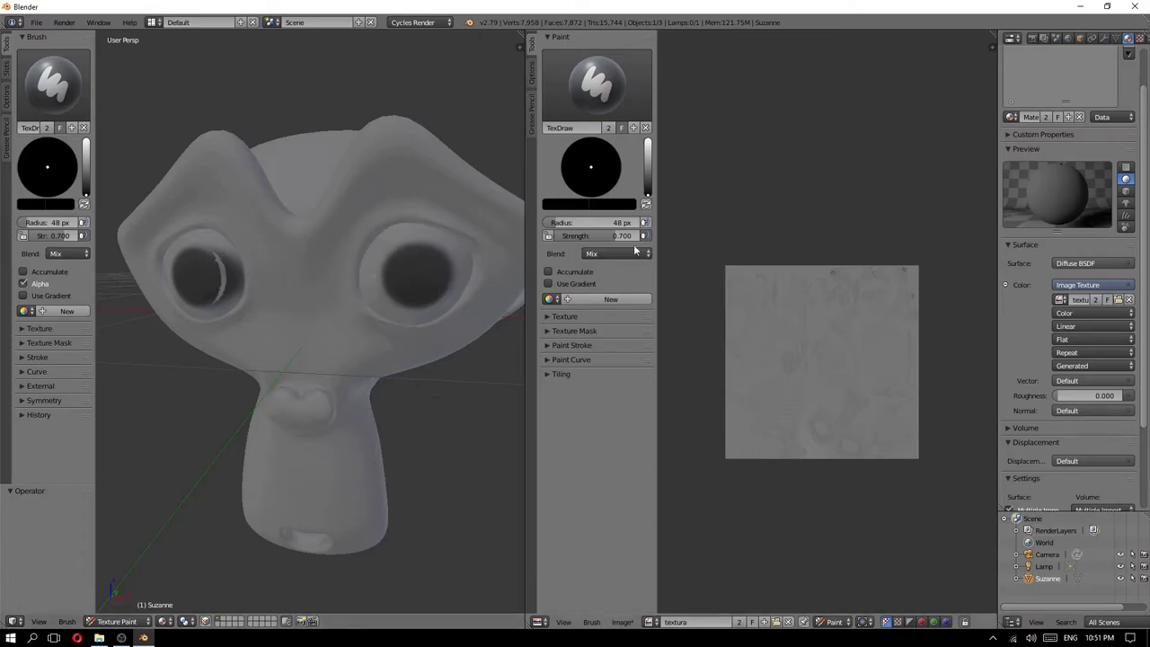
pyautogui.scroll(2, 319, 247)
pyautogui.scroll(2, 328, 250)
pyautogui.scroll(-3, 324, 254)
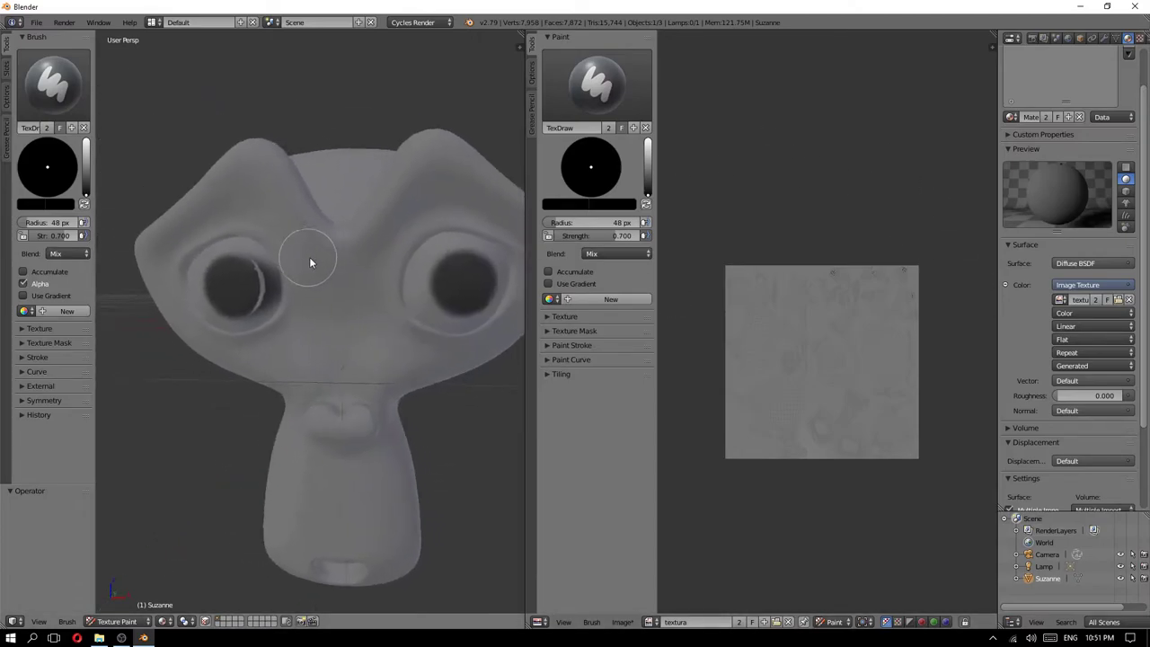
pyautogui.moveTo(310, 257)
pyautogui.mouseDown(button='middle')
pyautogui.moveTo(347, 261)
pyautogui.moveTo(210, 155)
pyautogui.moveTo(783, 114)
pyautogui.mouseUp(button='middle')
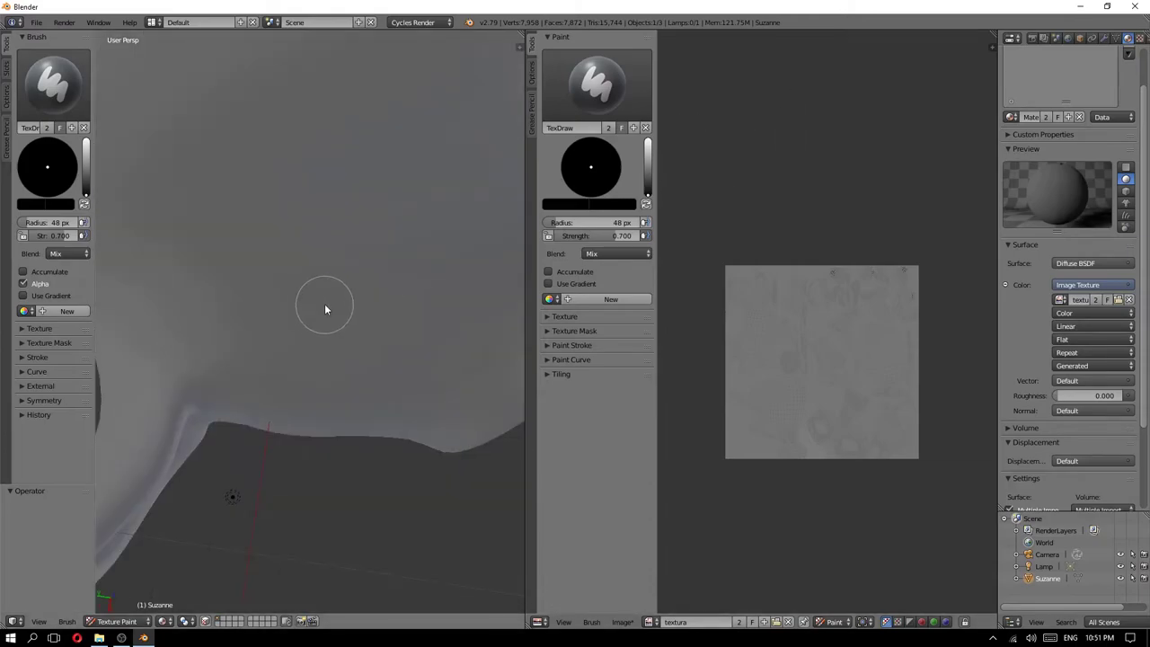
pyautogui.scroll(-5, 386, 261)
pyautogui.scroll(4, 458, 217)
pyautogui.scroll(2, 396, 189)
pyautogui.moveTo(340, 164)
pyautogui.mouseDown(button='middle')
pyautogui.moveTo(398, 215)
pyautogui.moveTo(496, 246)
pyautogui.moveTo(470, 233)
pyautogui.moveTo(402, 262)
pyautogui.moveTo(431, 352)
pyautogui.moveTo(437, 301)
pyautogui.mouseUp(button='middle')
pyautogui.scroll(1, 286, 324)
pyautogui.scroll(5, 263, 311)
pyautogui.scroll(-4, 297, 288)
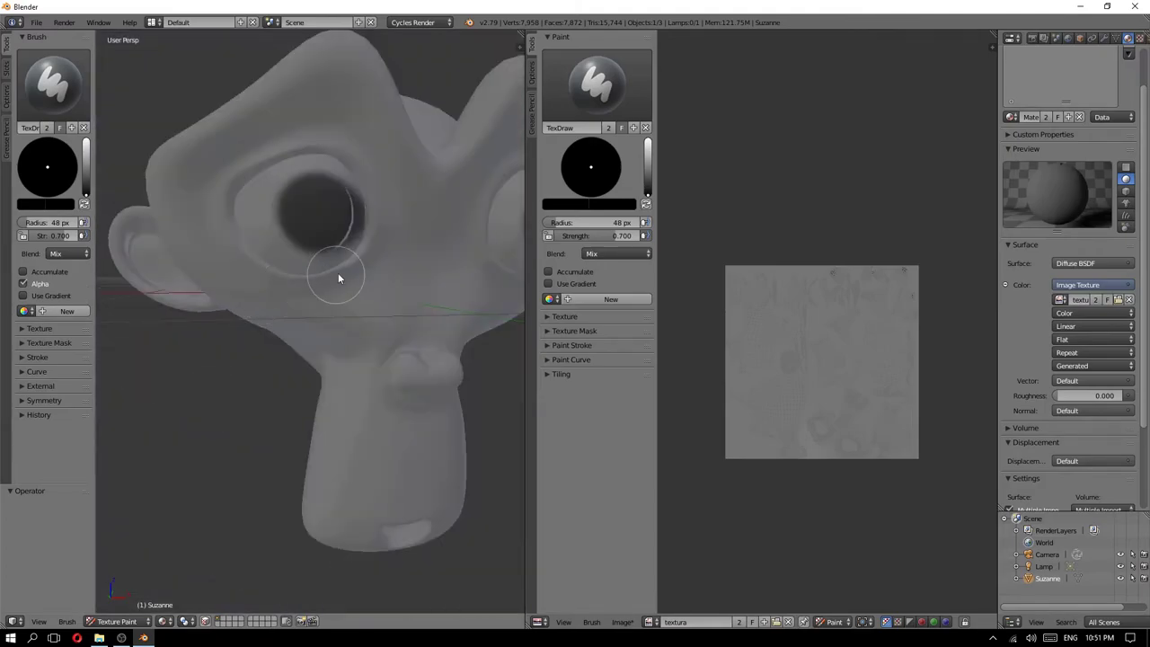
pyautogui.moveTo(333, 270); pyautogui.dragTo(329, 226, button='middle')
pyautogui.scroll(5, 328, 211)
pyautogui.scroll(-4, 367, 228)
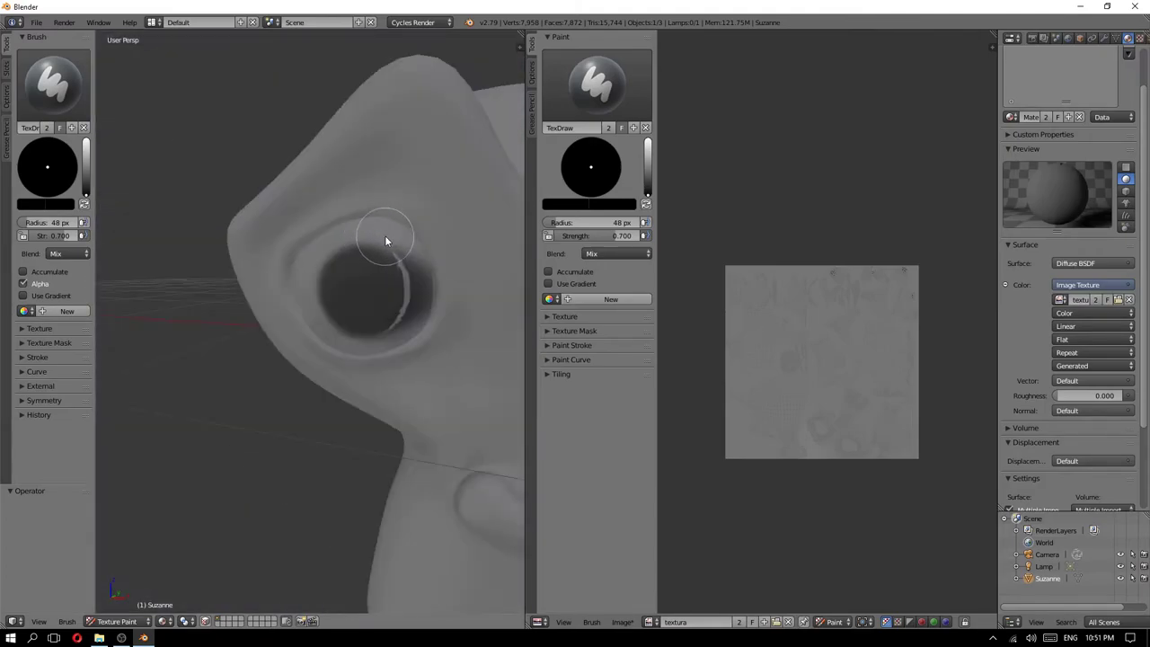
pyautogui.scroll(-1, 378, 237)
# - Fill the eye with solid black and extend the pupil toward the lower right
pyautogui.click(414, 282)
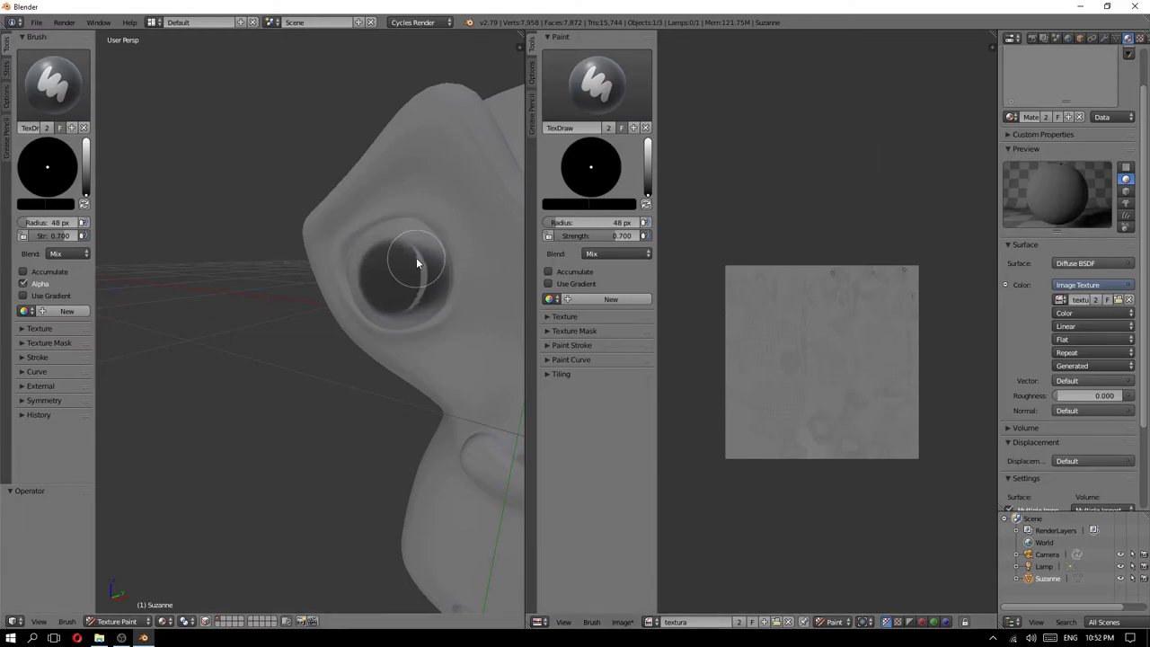
pyautogui.moveTo(419, 286); pyautogui.dragTo(406, 257)
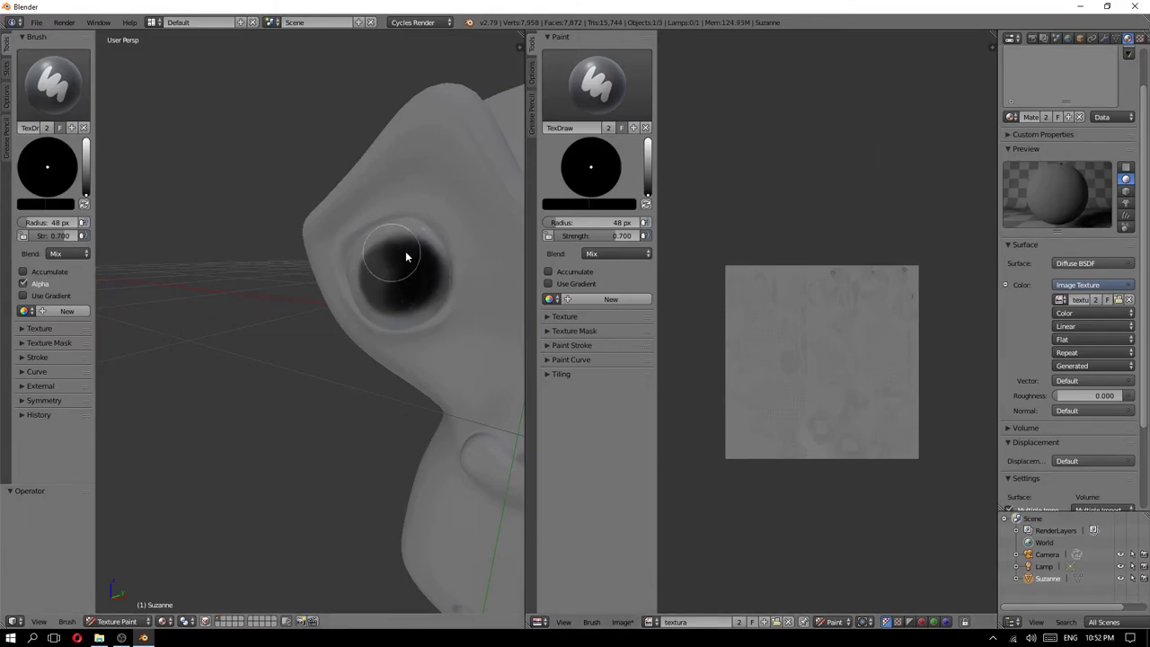
pyautogui.moveTo(369, 263); pyautogui.dragTo(476, 249, button='middle')
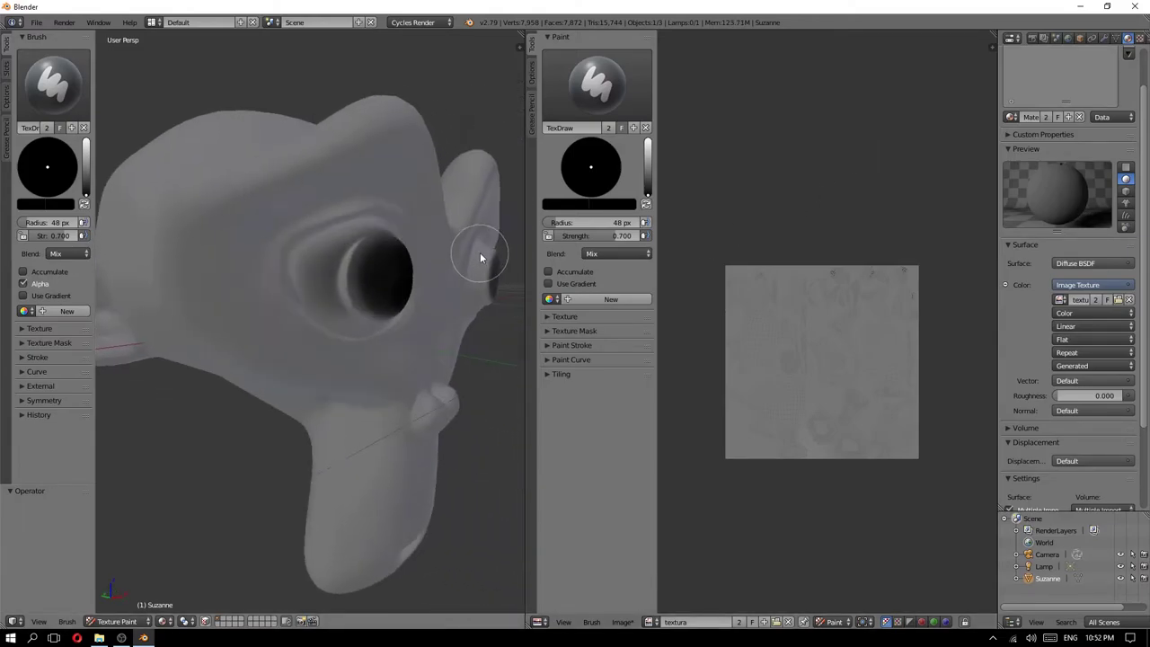
pyautogui.click(376, 278)
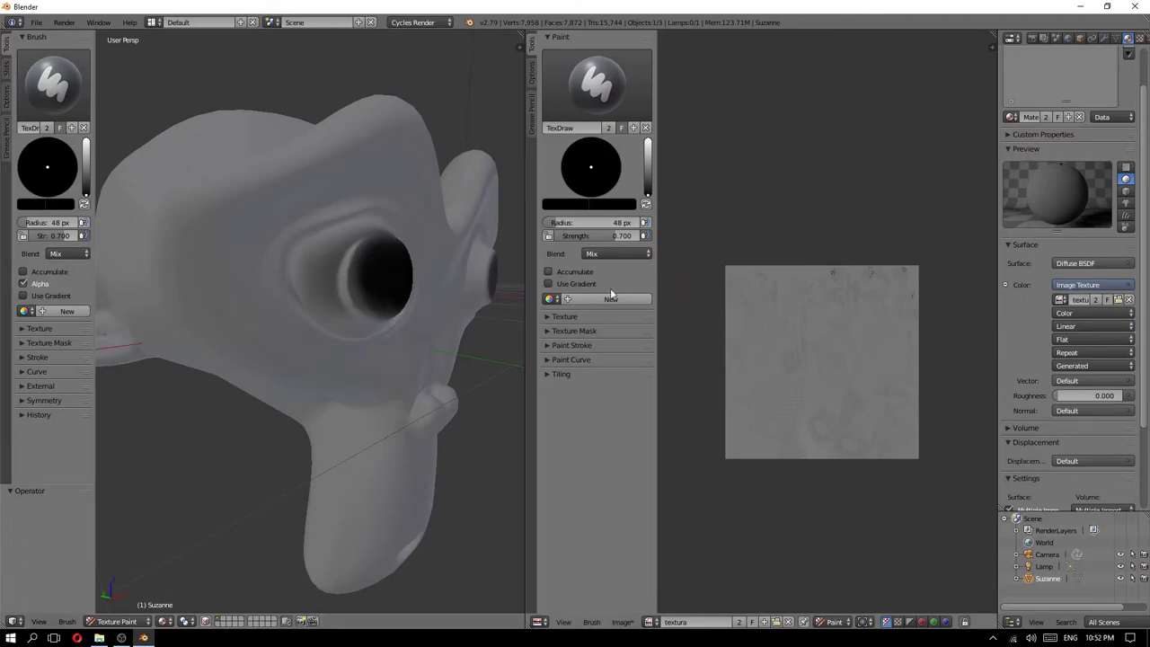
pyautogui.moveTo(379, 275); pyautogui.dragTo(436, 219, button='middle')
pyautogui.scroll(2, 401, 208)
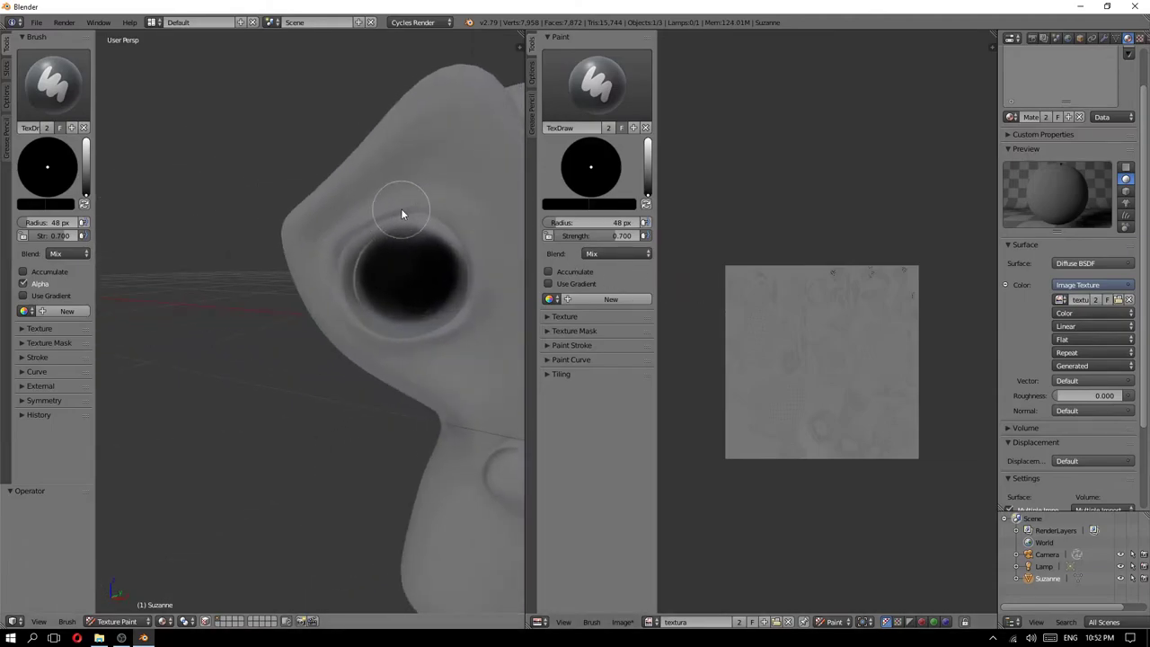
pyautogui.scroll(2, 341, 215)
pyautogui.moveTo(298, 241)
pyautogui.mouseDown()
pyautogui.moveTo(258, 258)
pyautogui.moveTo(233, 284)
pyautogui.mouseUp()
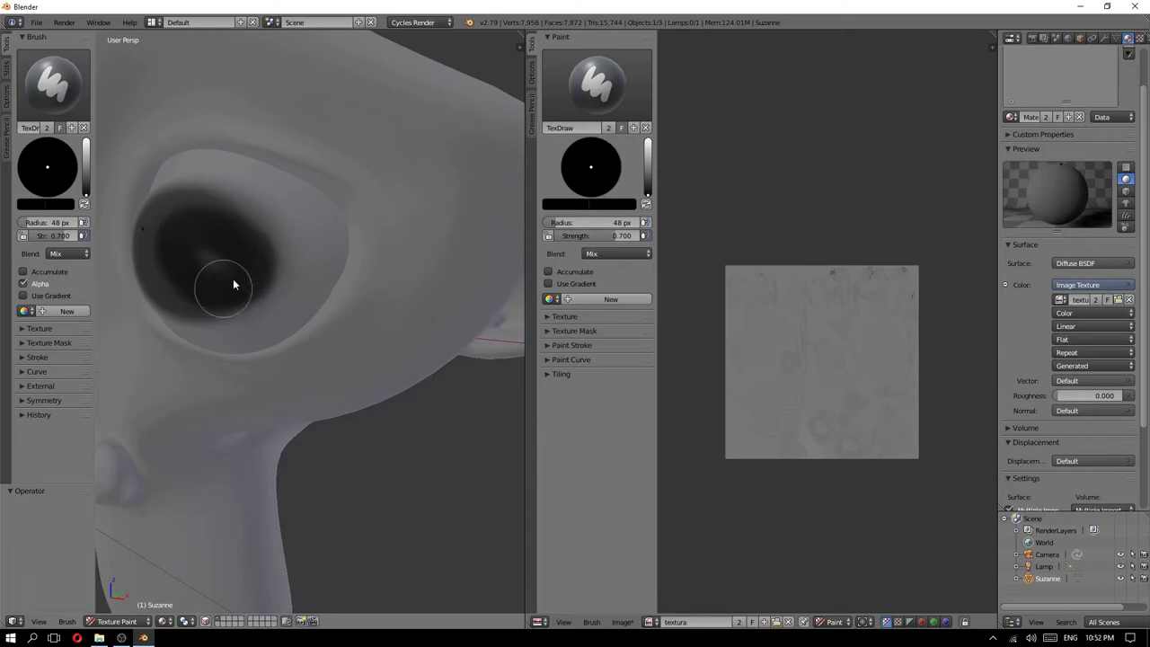
pyautogui.scroll(-5, 314, 228)
# - Paint a dark black patch over Suzanne's nose
pyautogui.moveTo(314, 228)
pyautogui.mouseDown(button='middle')
pyautogui.moveTo(241, 260)
pyautogui.moveTo(271, 272)
pyautogui.moveTo(246, 258)
pyautogui.mouseUp(button='middle')
pyautogui.scroll(3, 252, 270)
pyautogui.scroll(3, 259, 289)
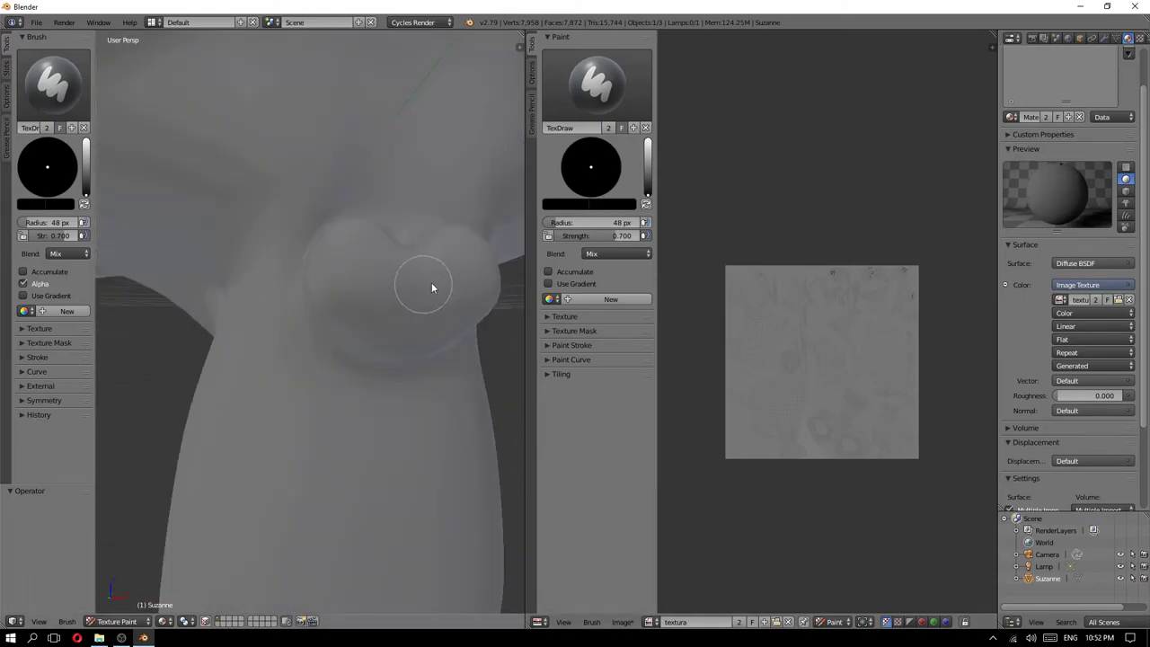
pyautogui.moveTo(501, 287); pyautogui.dragTo(357, 282)
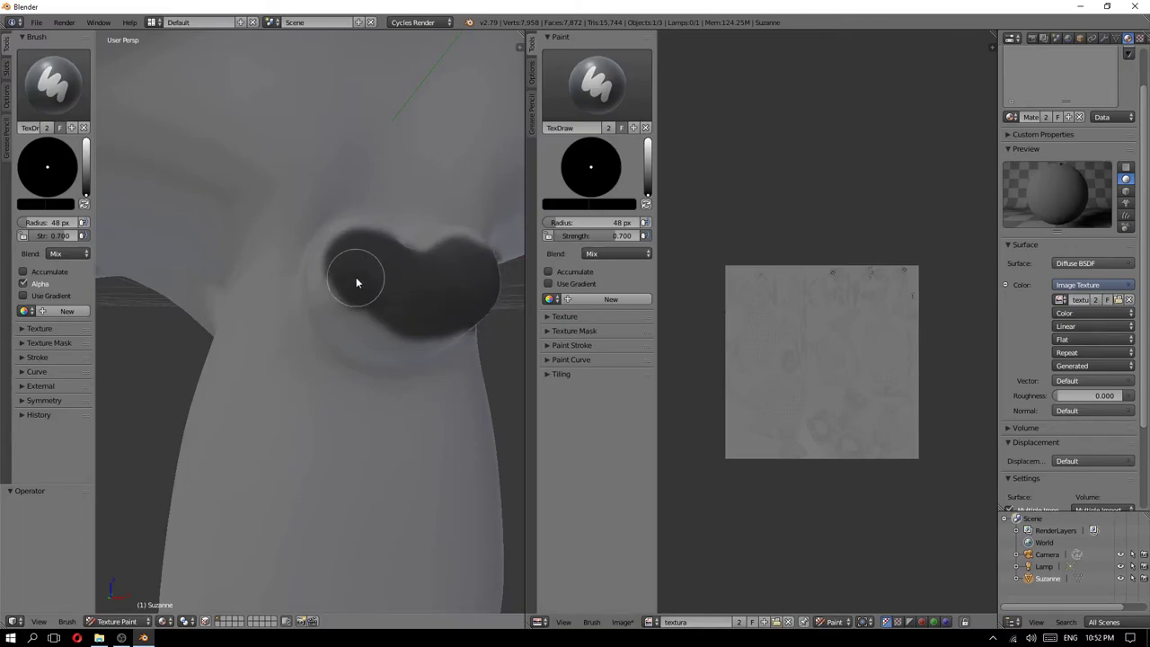
pyautogui.moveTo(376, 297)
pyautogui.mouseDown()
pyautogui.moveTo(450, 325)
pyautogui.moveTo(465, 283)
pyautogui.mouseUp()
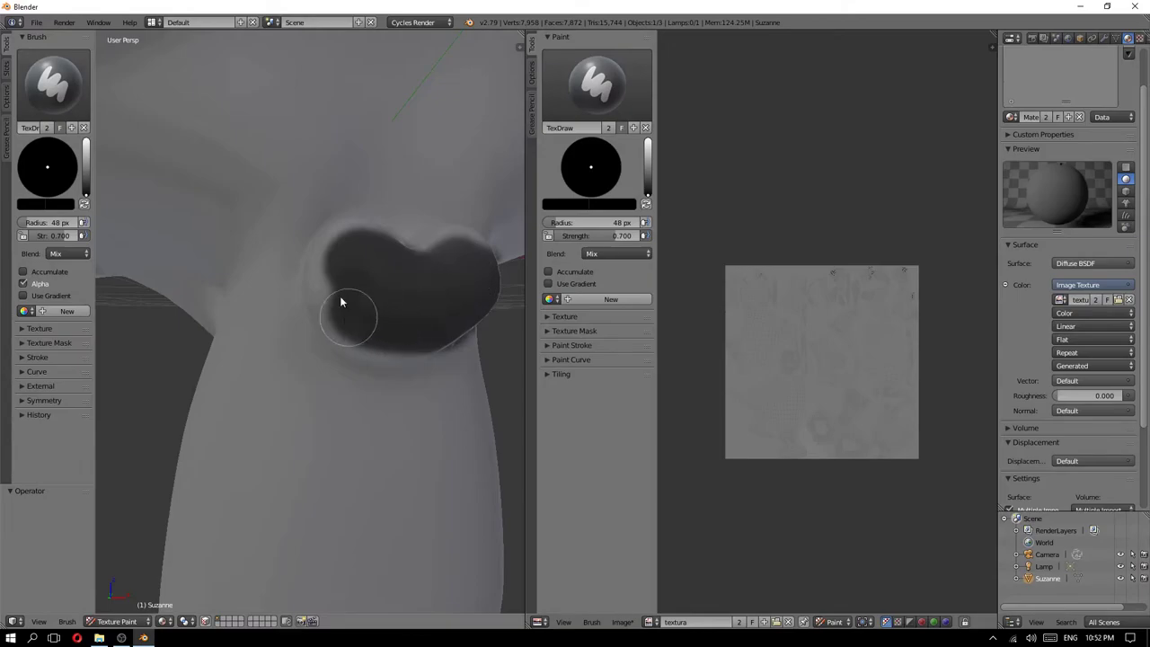
pyautogui.scroll(-10, 448, 277)
pyautogui.scroll(2, 430, 227)
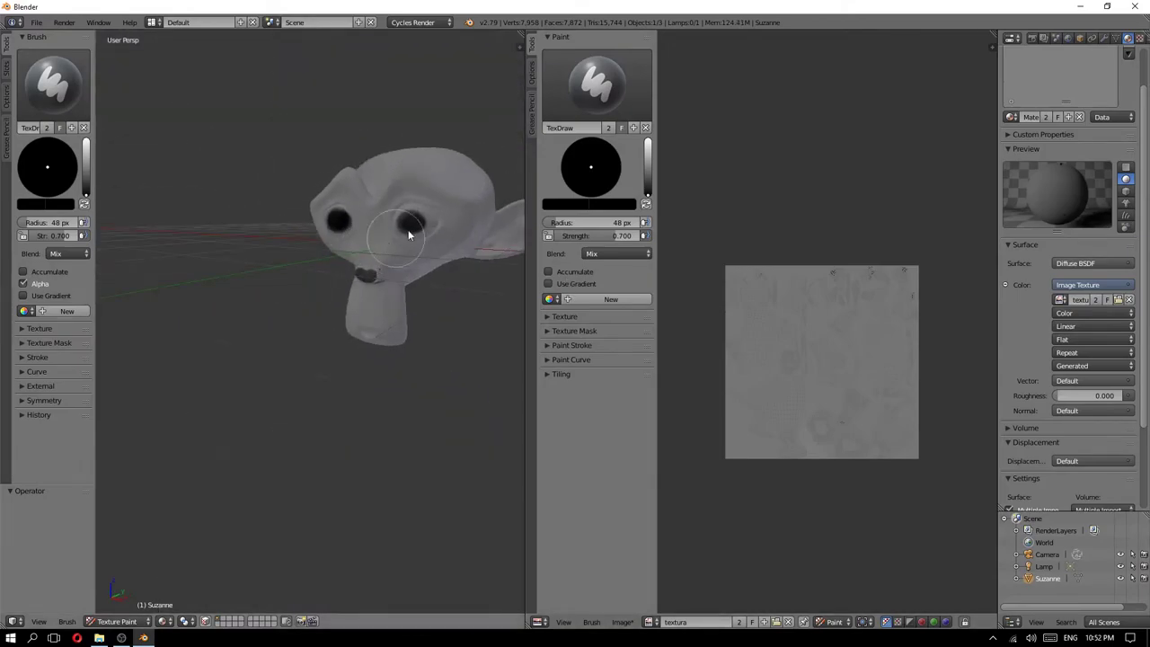
pyautogui.moveTo(409, 235)
pyautogui.mouseDown(button='middle')
pyautogui.moveTo(359, 213)
pyautogui.moveTo(334, 236)
pyautogui.moveTo(404, 236)
pyautogui.moveTo(324, 265)
pyautogui.moveTo(342, 273)
pyautogui.moveTo(330, 273)
pyautogui.moveTo(372, 241)
pyautogui.moveTo(497, 238)
pyautogui.mouseUp(button='middle')
# - Raise the brush colour value to allow picking red, then snap to Suzanne's front view
pyautogui.moveTo(86, 184); pyautogui.dragTo(85, 155)
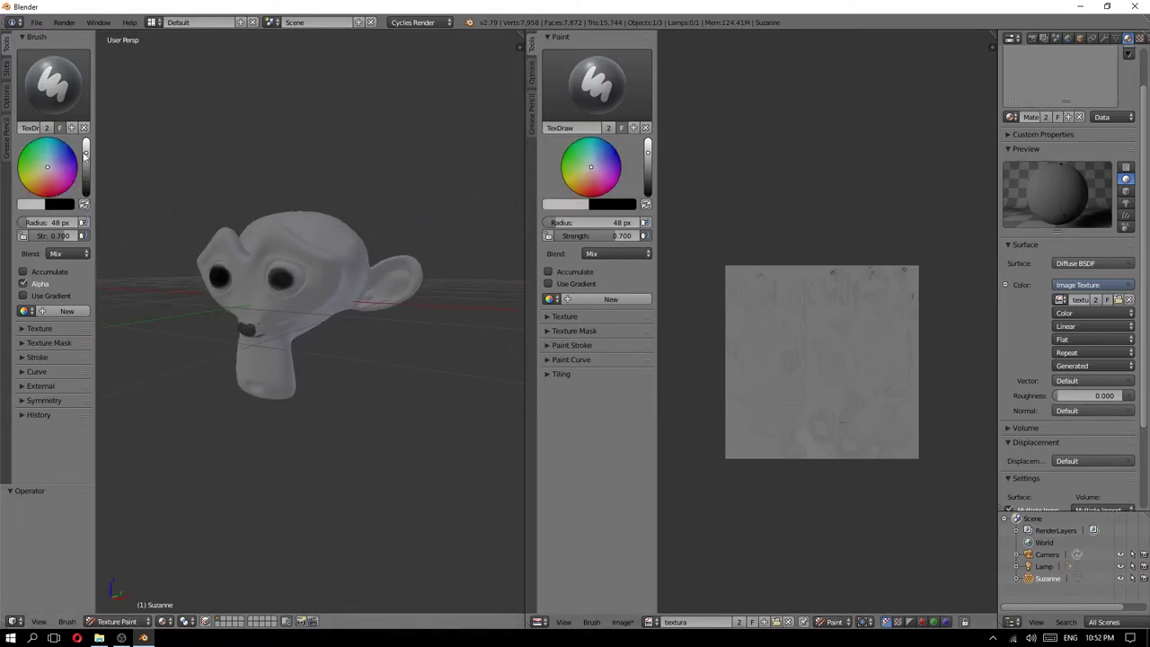
pyautogui.scroll(5, 349, 295)
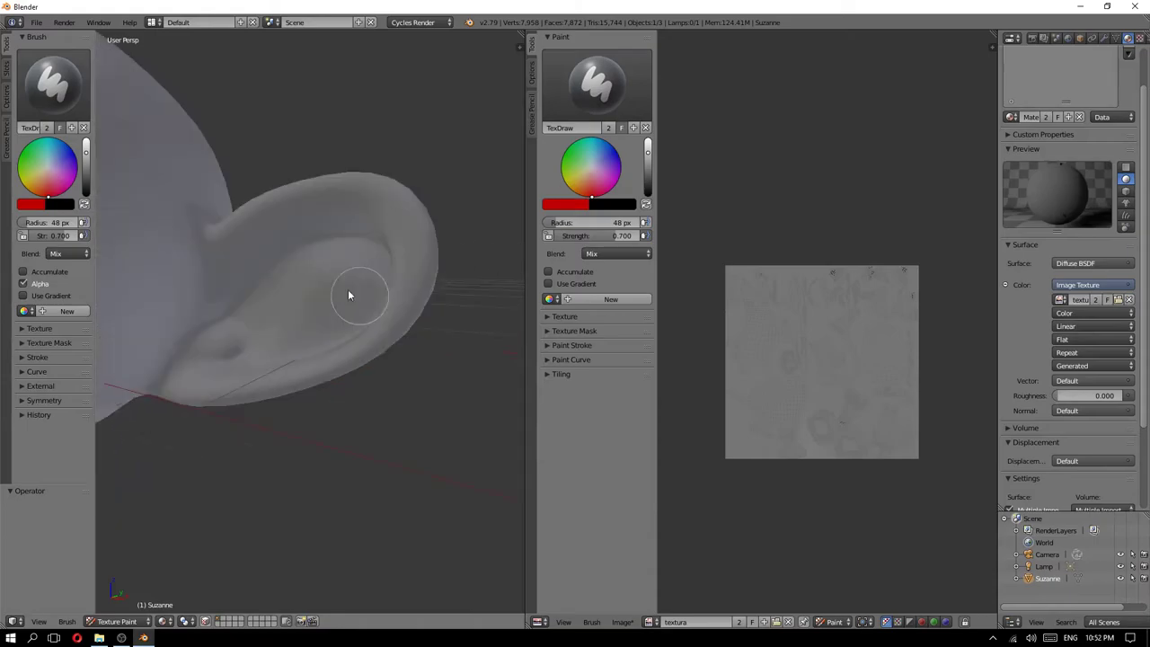
pyautogui.scroll(-5, 435, 243)
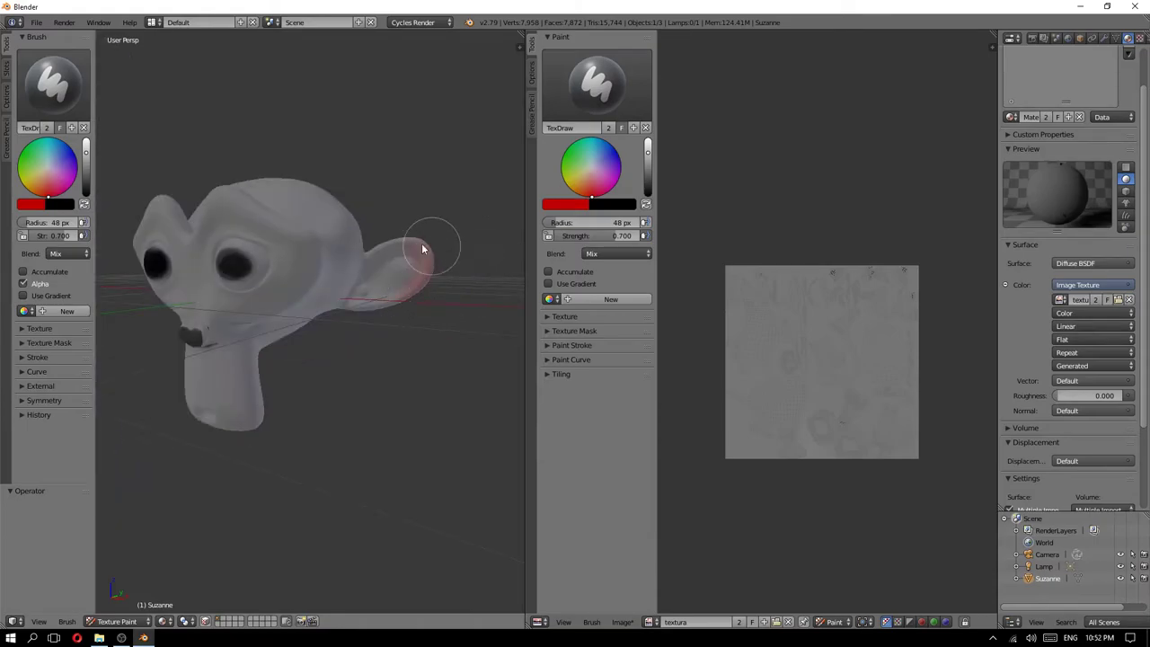
pyautogui.moveTo(424, 187)
pyautogui.mouseDown(button='middle')
pyautogui.moveTo(468, 201)
pyautogui.moveTo(322, 213)
pyautogui.mouseUp(button='middle')
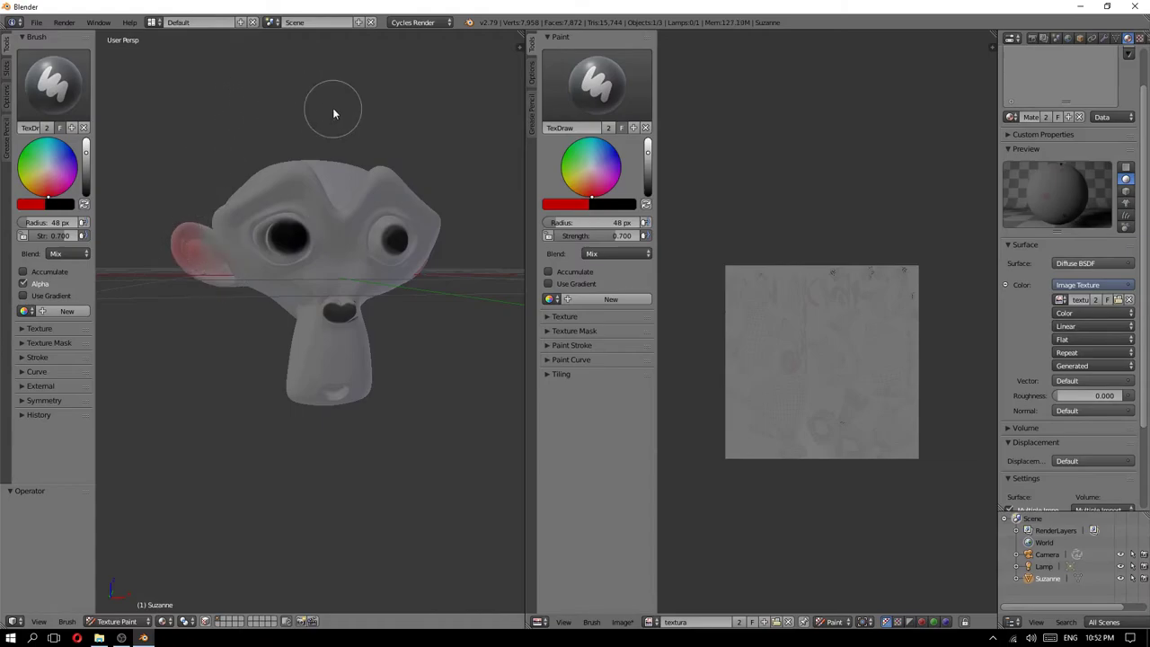
pyautogui.moveTo(333, 114); pyautogui.dragTo(374, 160, button='middle')
pyautogui.moveTo(344, 240)
pyautogui.mouseDown(button='middle')
pyautogui.moveTo(293, 265)
pyautogui.moveTo(275, 233)
pyautogui.mouseUp(button='middle')
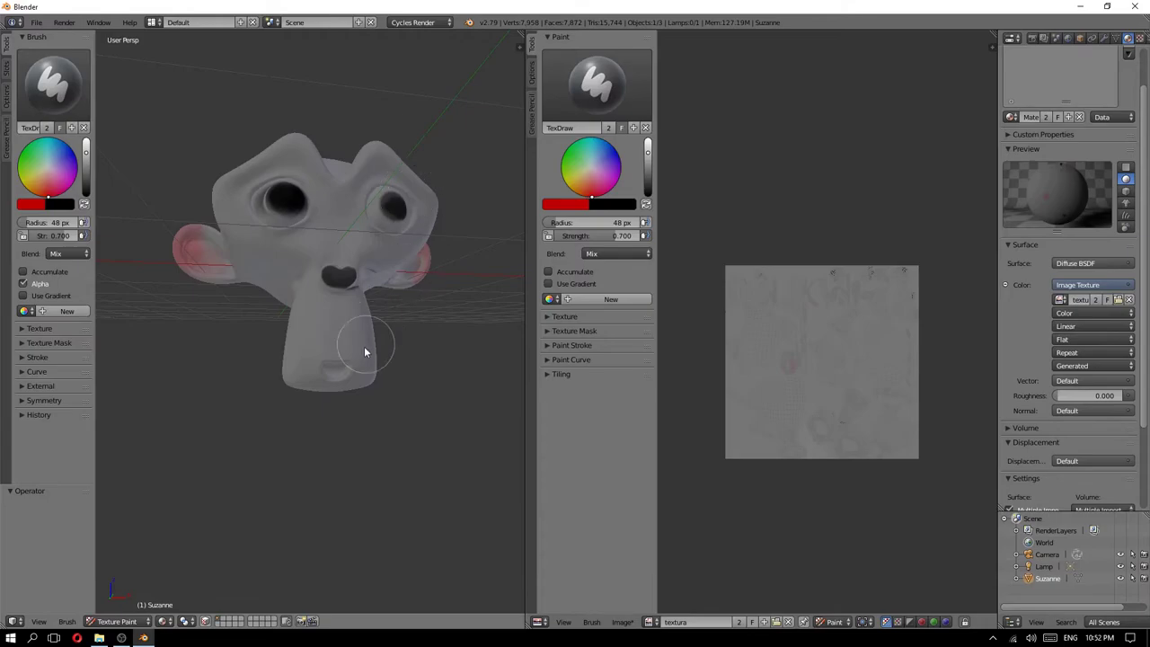
pyautogui.scroll(5, 364, 353)
pyautogui.scroll(-2, 342, 373)
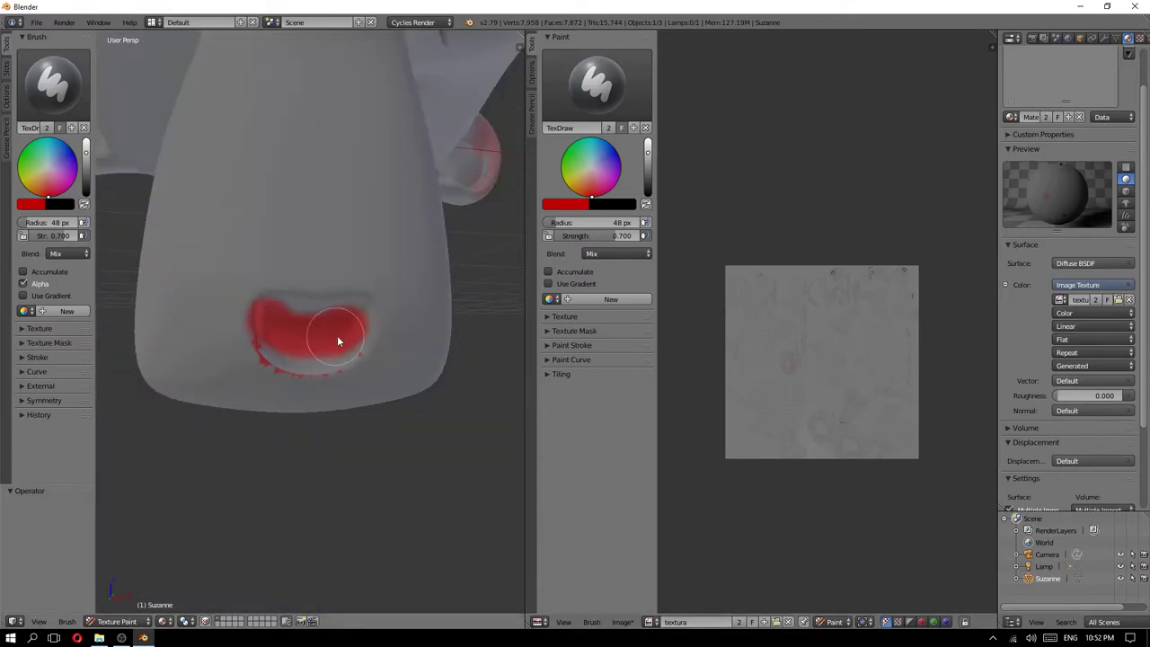
pyautogui.scroll(-6, 262, 316)
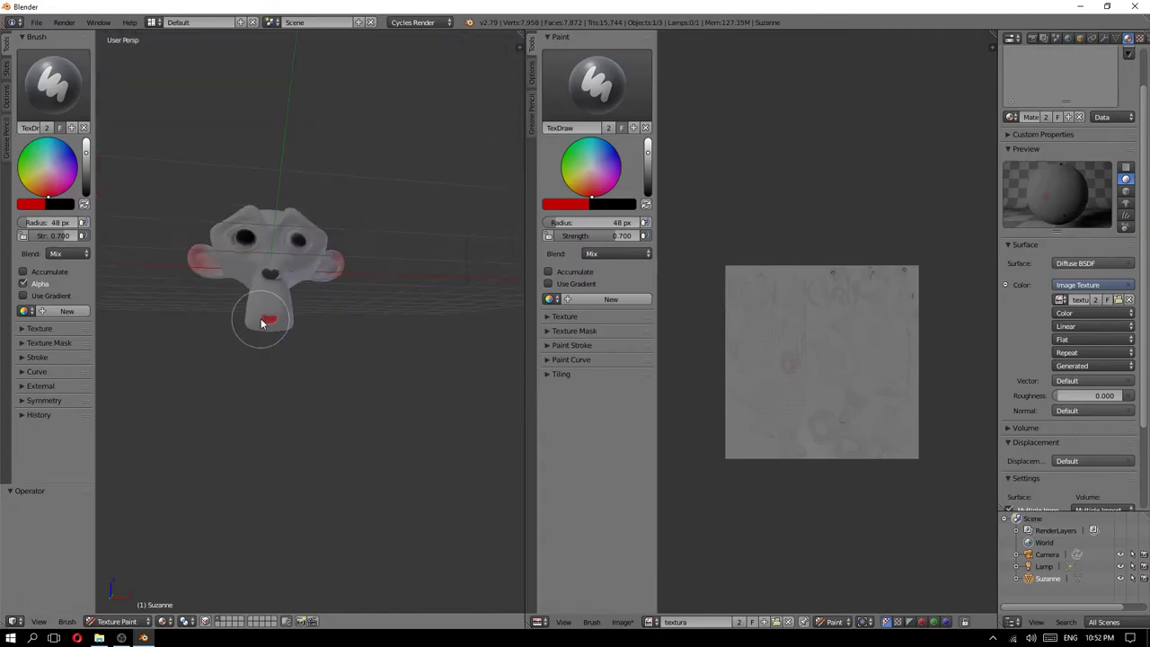
pyautogui.moveTo(262, 317); pyautogui.dragTo(291, 300, button='middle')
pyautogui.press('KP_1')
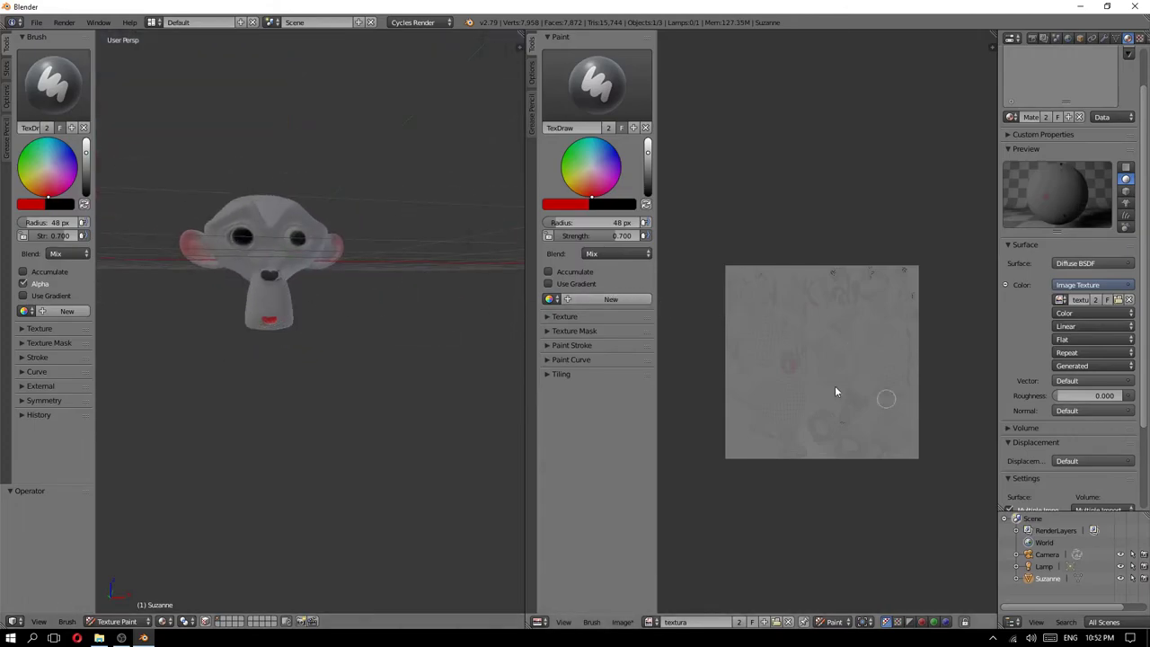
pyautogui.scroll(1, 855, 373)
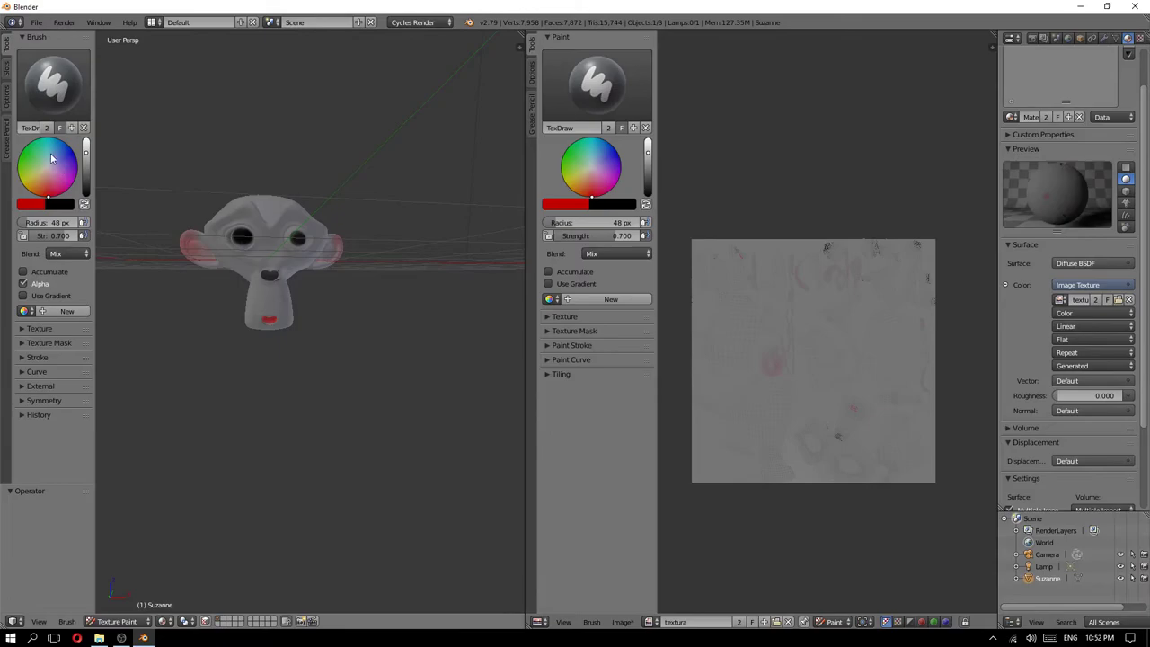
# - Set the brush to black, undo an accidental red stroke, and darken the top of the head
pyautogui.moveTo(86, 171); pyautogui.dragTo(85, 192)
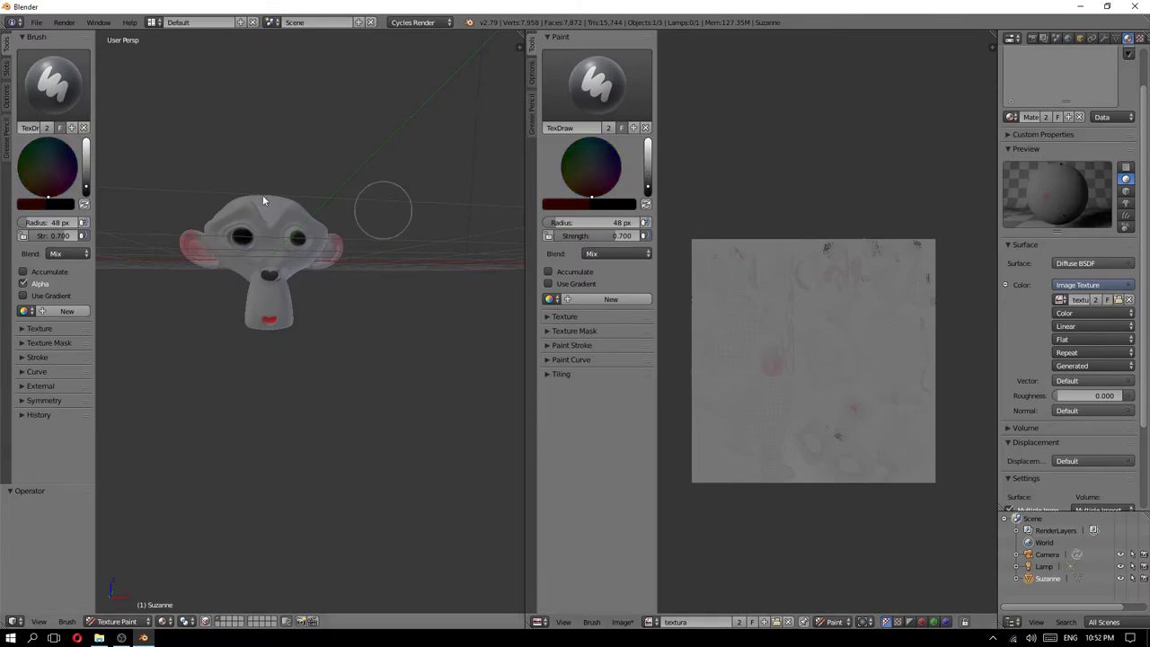
pyautogui.moveTo(263, 200); pyautogui.dragTo(335, 128, button='middle')
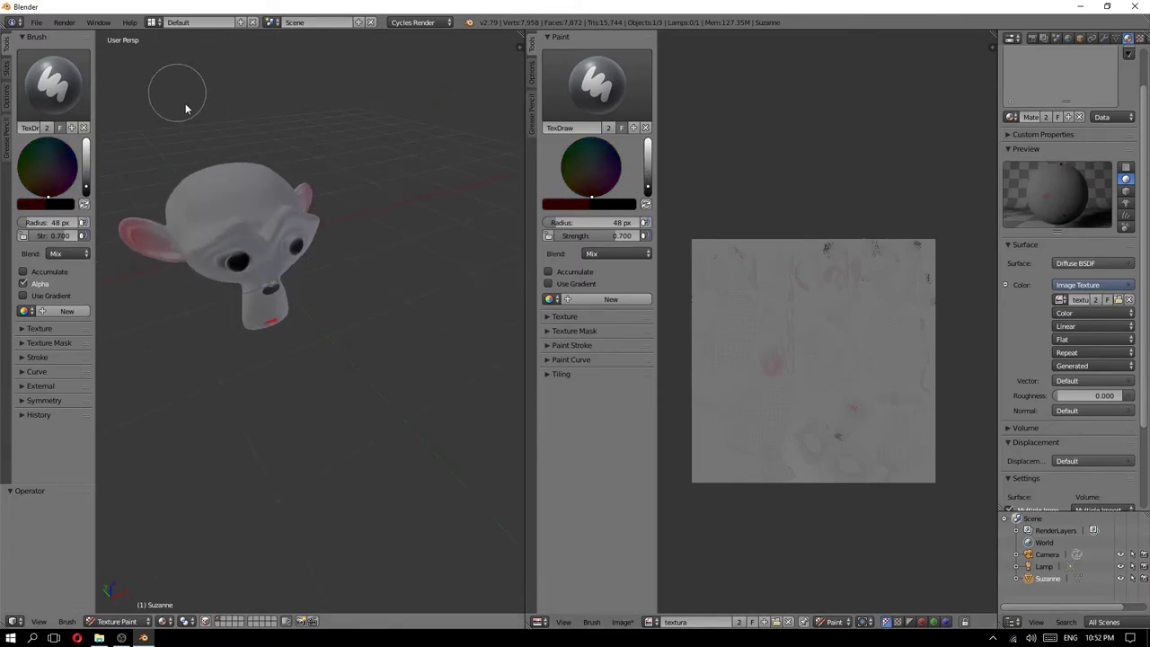
pyautogui.moveTo(186, 108); pyautogui.dragTo(431, 333, button='middle')
pyautogui.moveTo(459, 317); pyautogui.dragTo(369, 295)
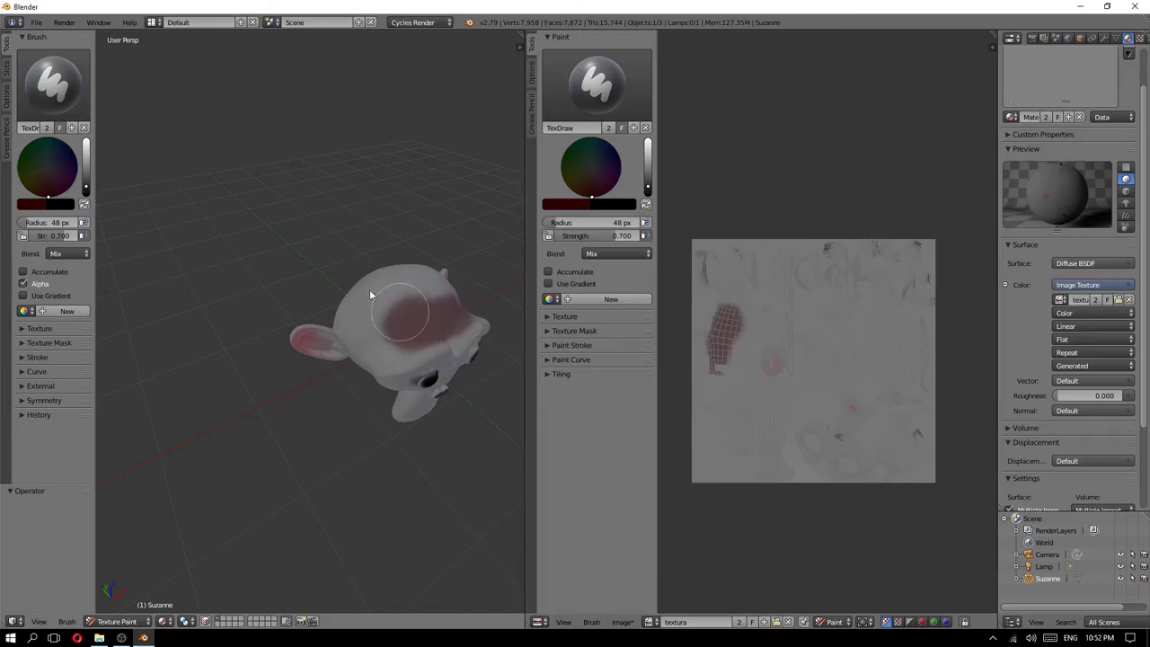
pyautogui.click(86, 192)
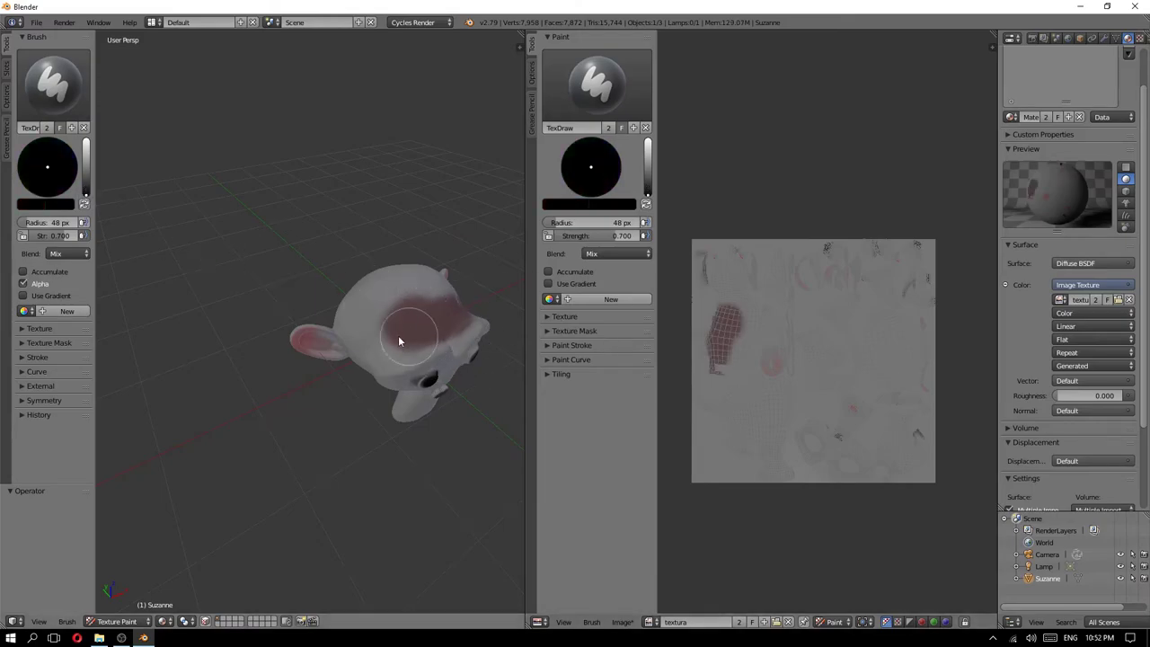
pyautogui.hotkey('ctrl', 'z')
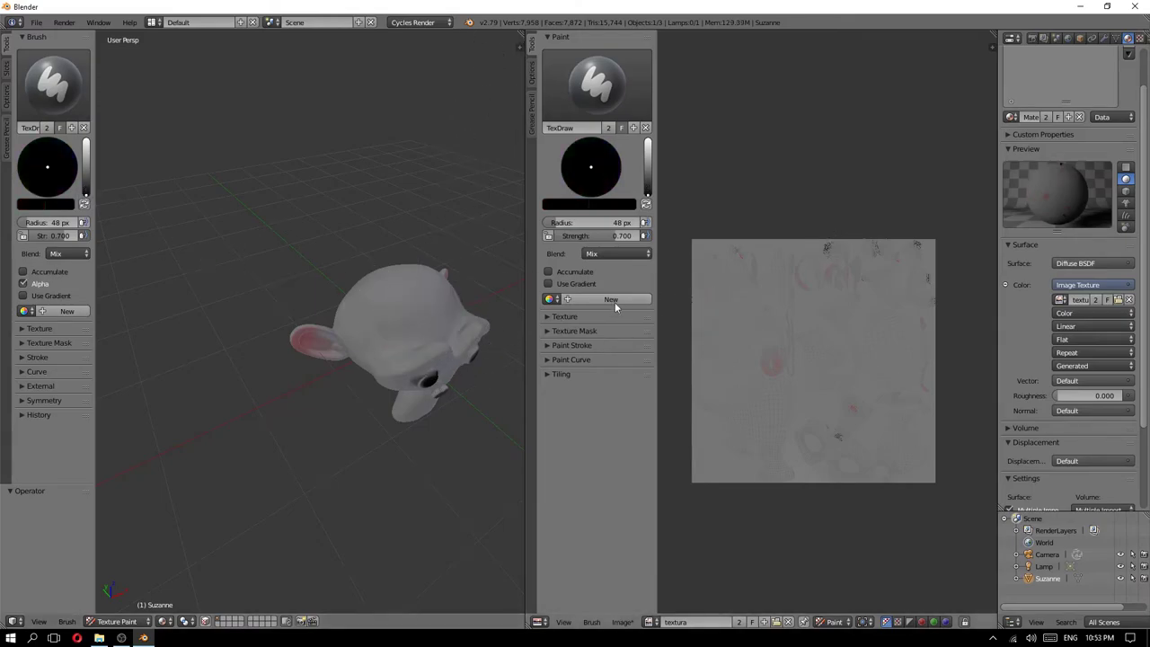
pyautogui.moveTo(453, 310); pyautogui.dragTo(375, 304)
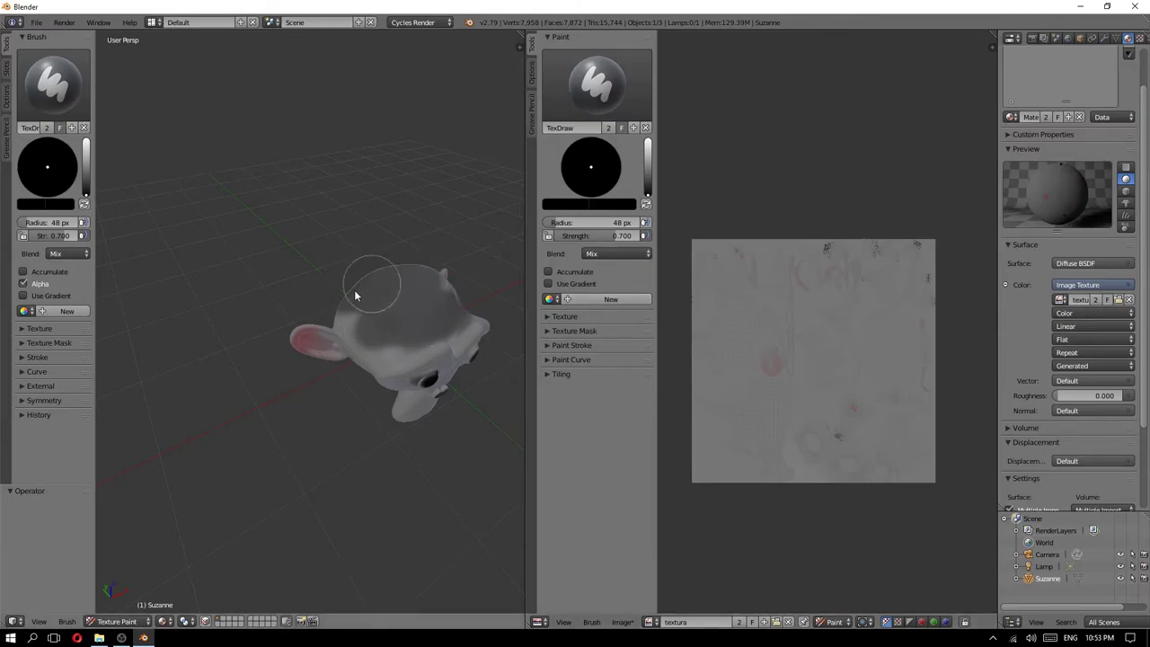
# - Paint dark patches along the side of Suzanne's head
pyautogui.moveTo(344, 280); pyautogui.dragTo(488, 284, button='middle')
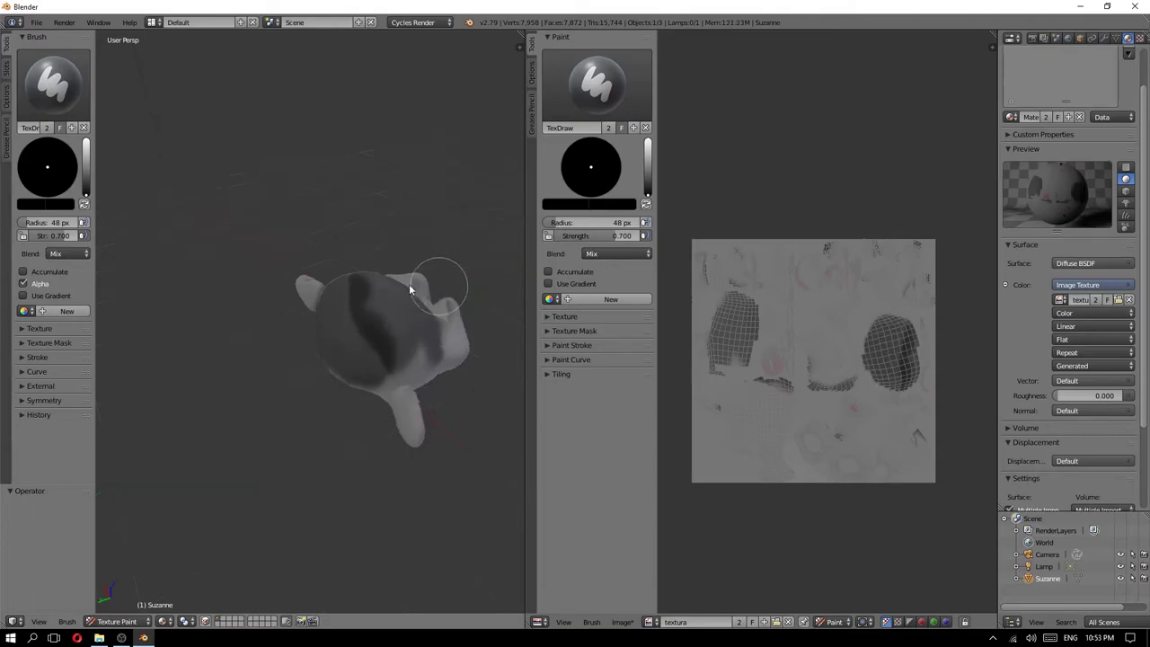
pyautogui.moveTo(434, 248); pyautogui.dragTo(401, 312, button='middle')
pyautogui.scroll(2, 401, 312)
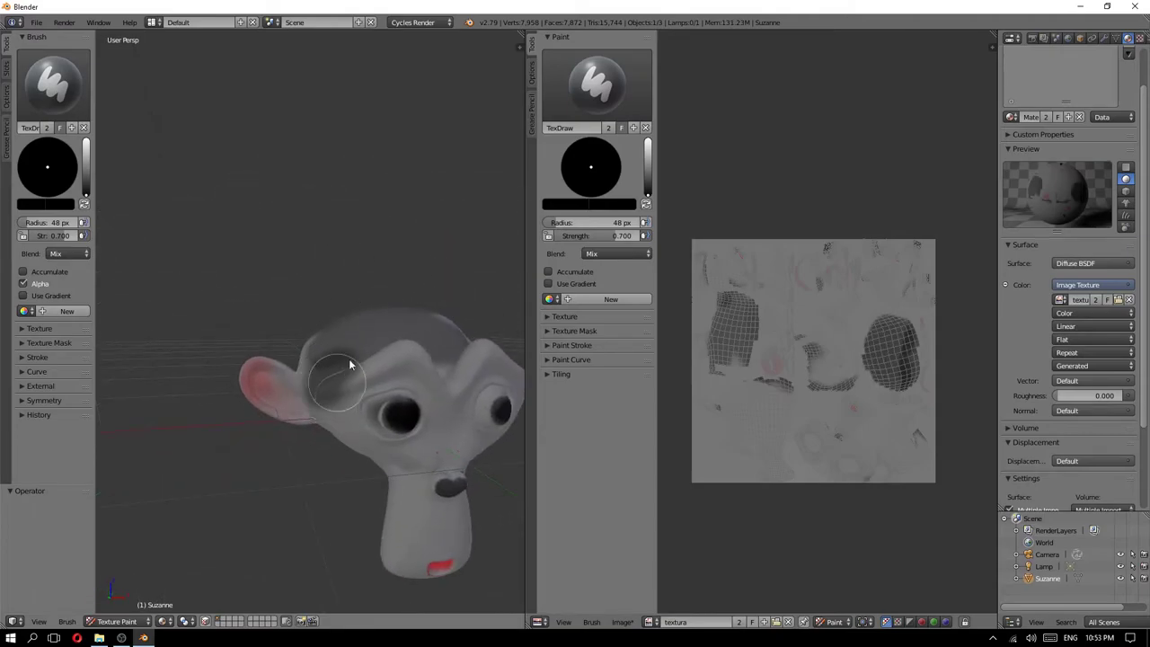
pyautogui.moveTo(329, 375); pyautogui.dragTo(318, 378, button='middle')
pyautogui.moveTo(287, 419)
pyautogui.mouseDown()
pyautogui.moveTo(302, 464)
pyautogui.moveTo(203, 494)
pyautogui.moveTo(374, 490)
pyautogui.mouseUp()
pyautogui.moveTo(374, 490); pyautogui.dragTo(341, 601, button='middle')
pyautogui.scroll(-5, 342, 601)
pyautogui.moveTo(304, 416)
pyautogui.mouseDown(button='middle')
pyautogui.moveTo(310, 427)
pyautogui.moveTo(380, 333)
pyautogui.moveTo(342, 393)
pyautogui.moveTo(368, 329)
pyautogui.moveTo(353, 344)
pyautogui.moveTo(304, 324)
pyautogui.moveTo(381, 313)
pyautogui.moveTo(395, 326)
pyautogui.moveTo(258, 331)
pyautogui.moveTo(359, 329)
pyautogui.mouseUp(button='middle')
pyautogui.scroll(6, 321, 494)
pyautogui.scroll(-2, 345, 441)
pyautogui.scroll(-4, 353, 344)
# - Preview the painted model in Rendered shading, then return to Solid shading
pyautogui.press('z')
pyautogui.click(363, 310)
pyautogui.press('z')
pyautogui.click(299, 367)
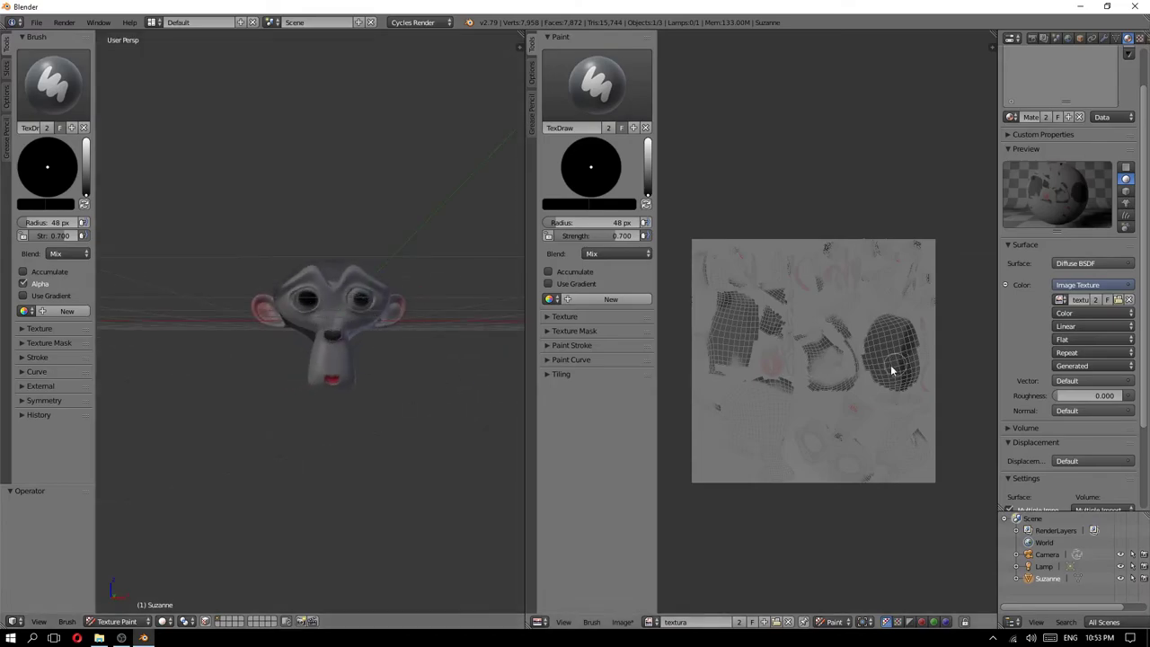
# - Fit the whole painted texture in the image view and show the 3D viewport's mode list
pyautogui.scroll(1, 849, 358)
pyautogui.scroll(1, 794, 340)
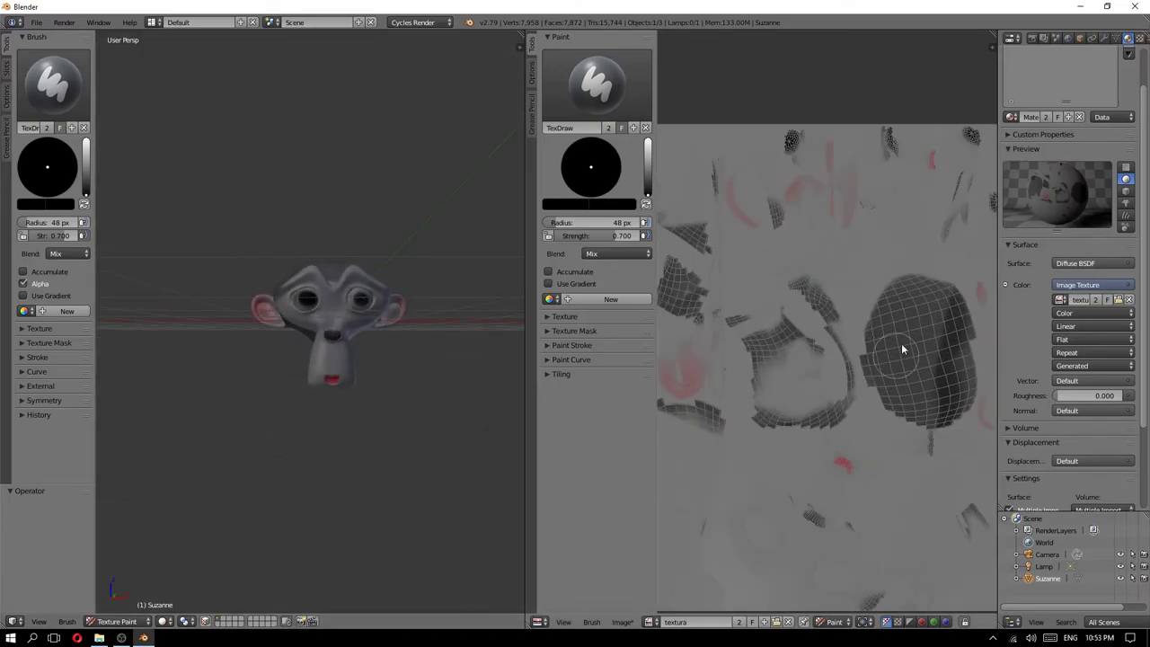
pyautogui.moveTo(902, 341); pyautogui.dragTo(849, 326, button='middle')
pyautogui.scroll(-1, 885, 337)
pyautogui.press('Home')
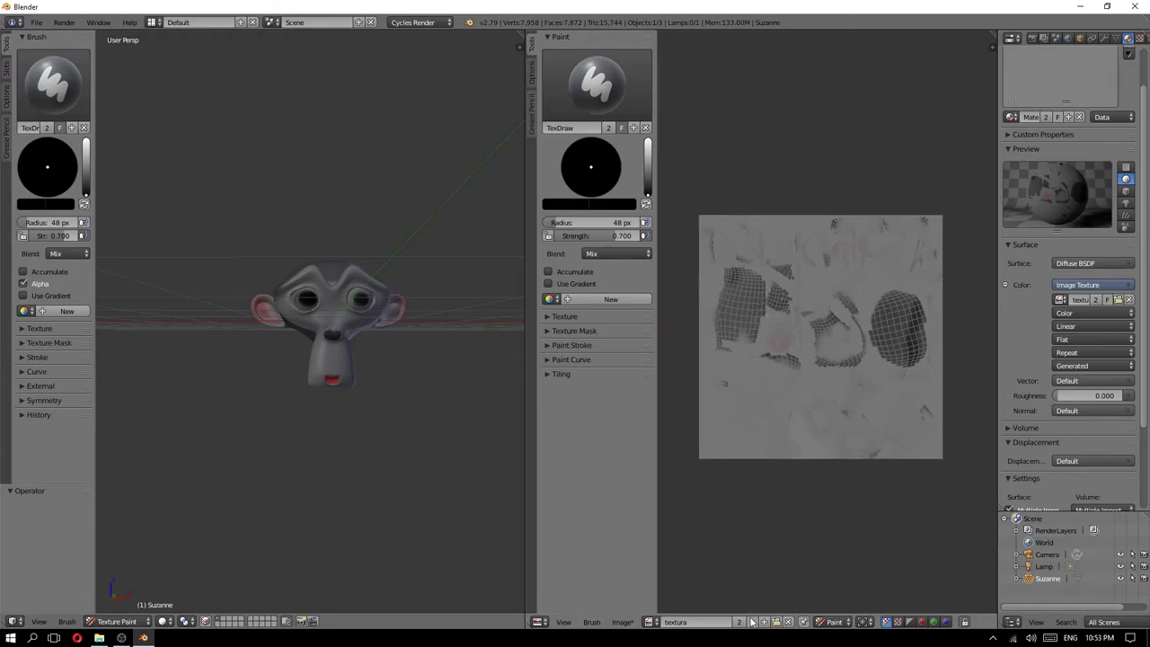
pyautogui.scroll(1, 806, 341)
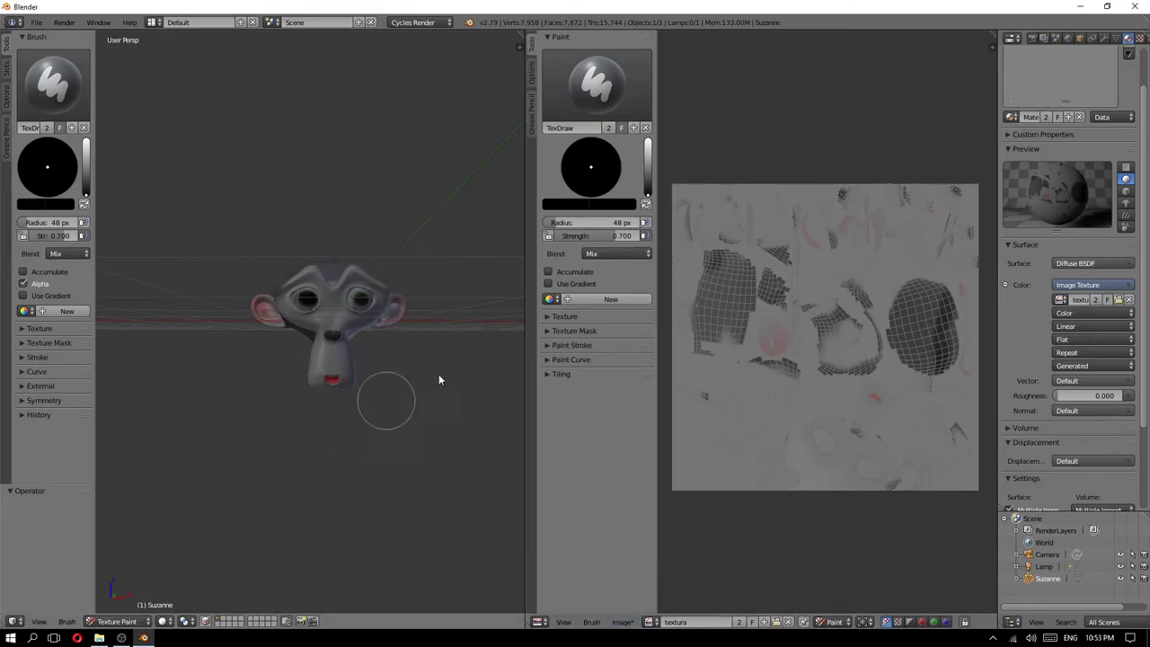
pyautogui.press('z')
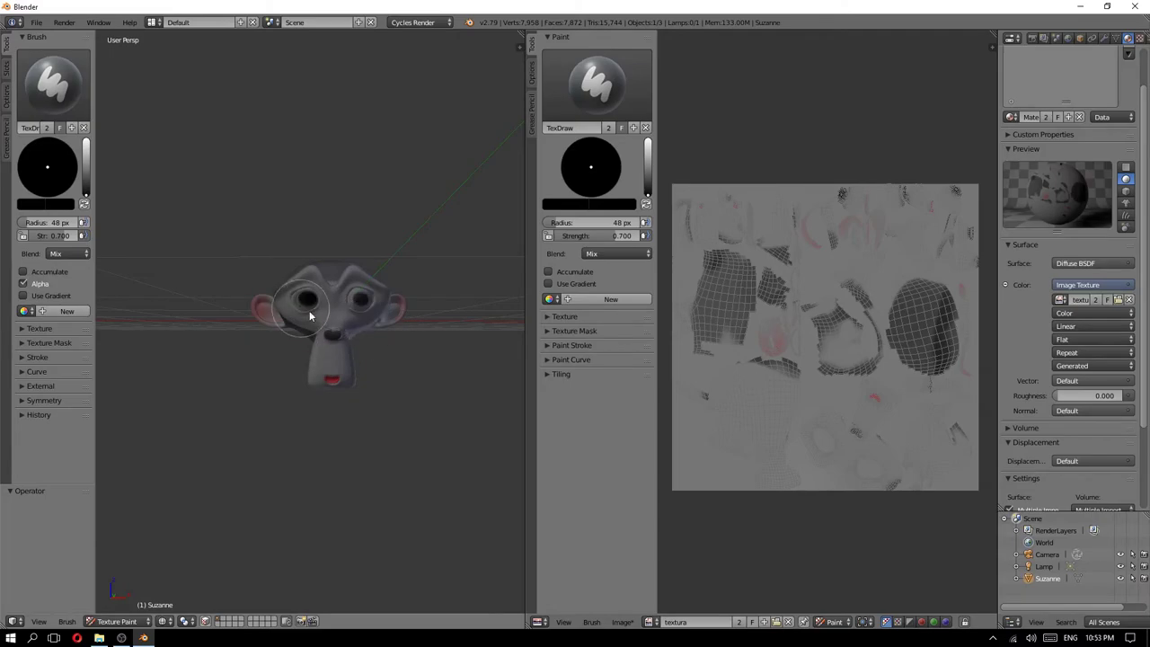
pyautogui.press('z')
pyautogui.press('z')
pyautogui.press('z')
pyautogui.press('z')
pyautogui.press('z')
pyautogui.click(127, 622)
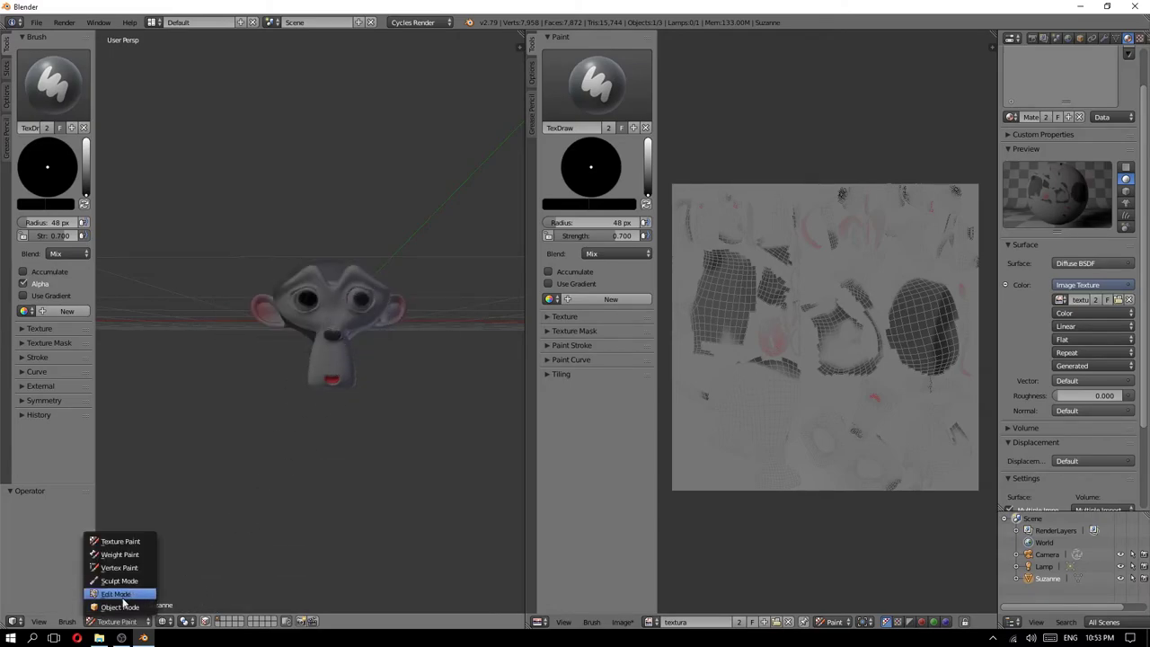
# - Switch Suzanne to Object Mode, frame her near the front, and open the image list
pyautogui.click(120, 607)
pyautogui.moveTo(333, 252)
pyautogui.mouseDown(button='middle')
pyautogui.moveTo(398, 277)
pyautogui.moveTo(314, 312)
pyautogui.moveTo(305, 295)
pyautogui.mouseUp(button='middle')
pyautogui.press('KP_Decimal')
pyautogui.scroll(-4, 305, 295)
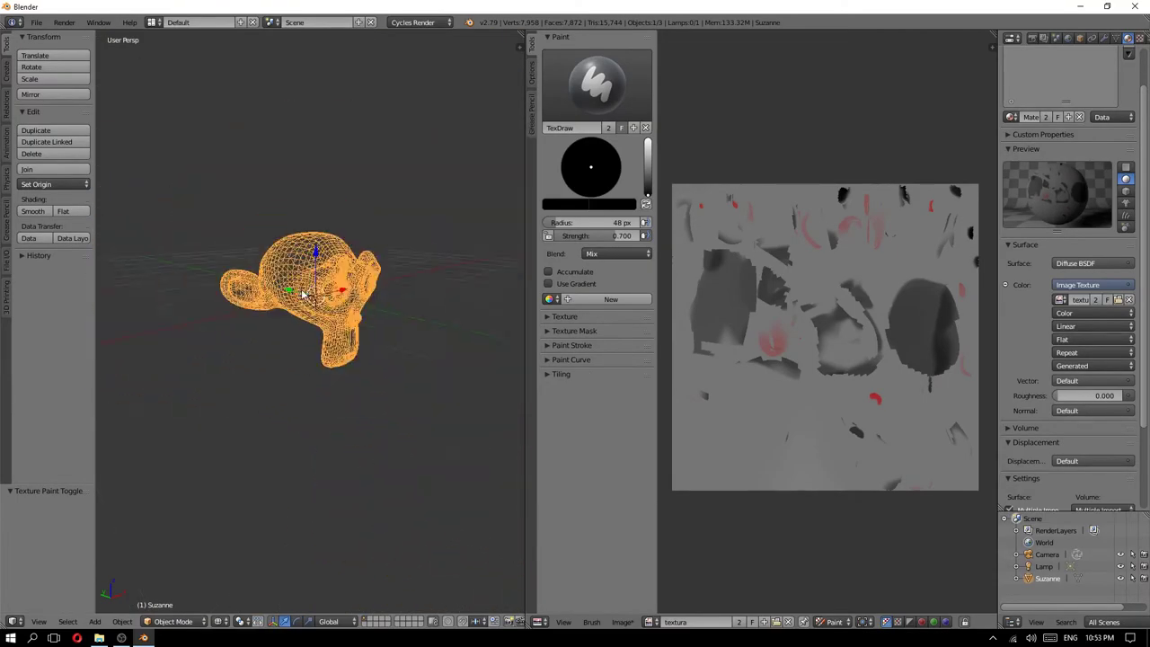
pyautogui.scroll(4, 325, 286)
pyautogui.moveTo(434, 307); pyautogui.dragTo(390, 310, button='middle')
pyautogui.scroll(-5, 391, 310)
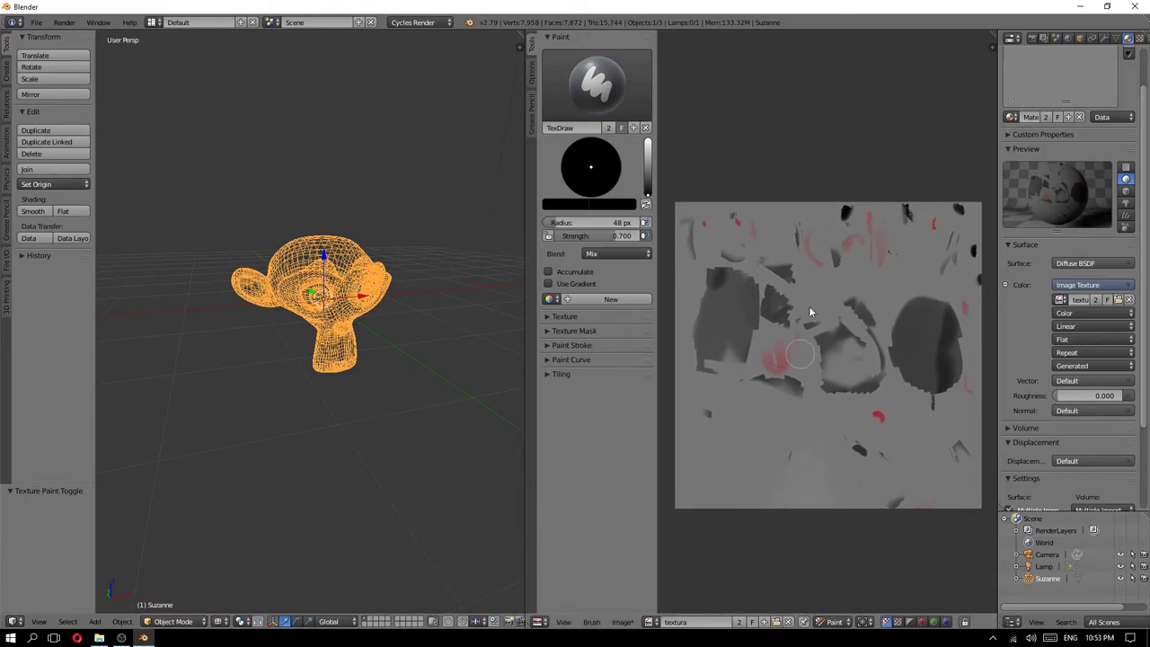
pyautogui.click(649, 622)
# - Save the painted texture image as textura.png, PNG format, on the Desktop
pyautogui.click(626, 622)
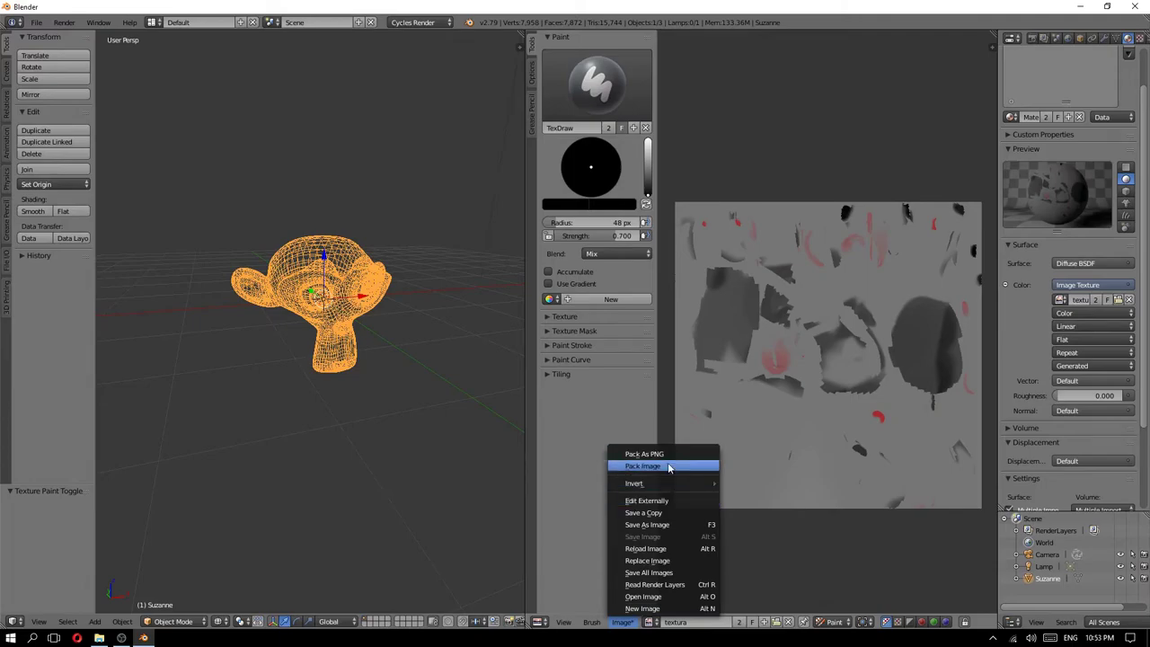
pyautogui.click(683, 525)
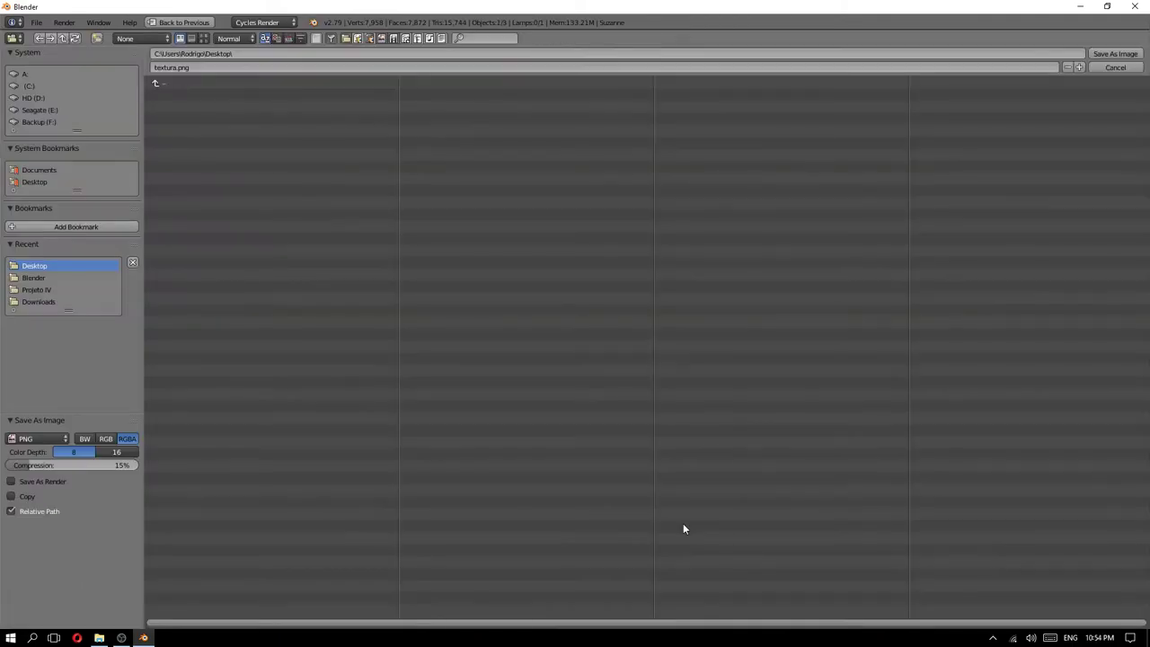
pyautogui.click(45, 437)
pyautogui.click(1115, 53)
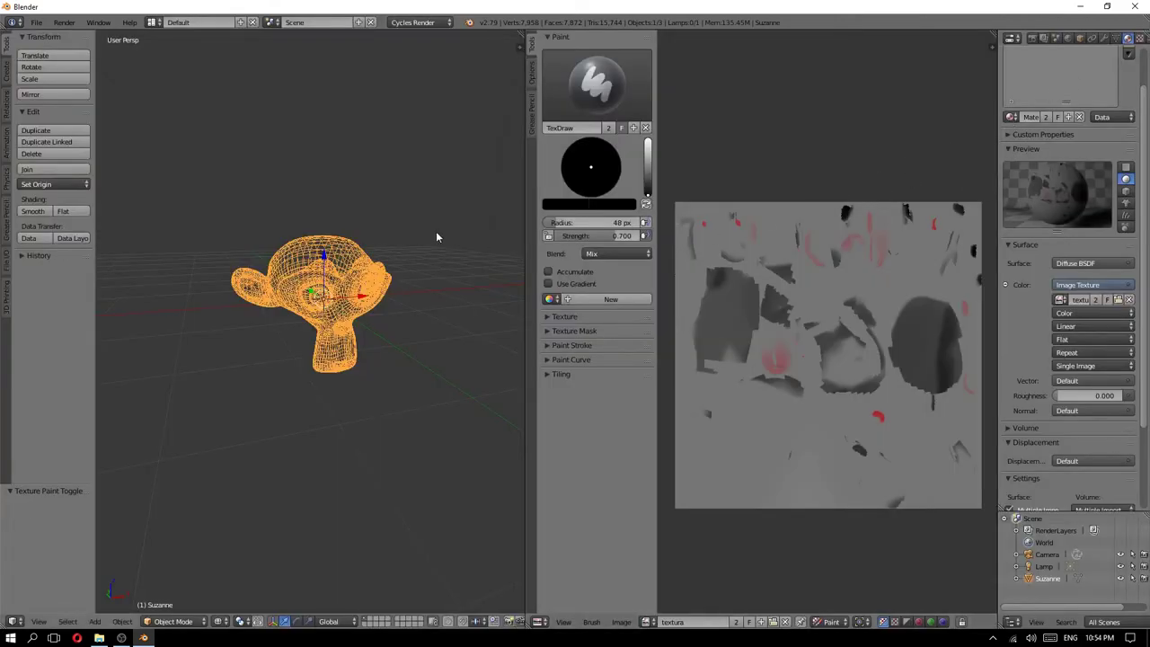
# - Use File > Save As to store the scene as untitled.blend in the Desktop folder
pyautogui.click(36, 22)
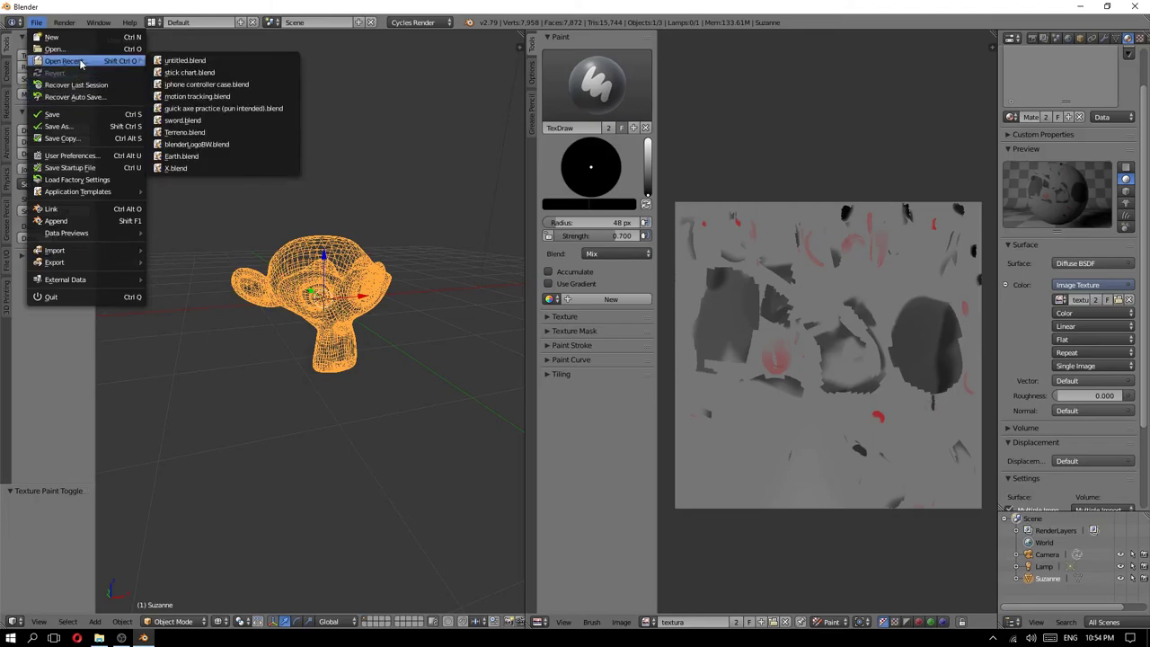
pyautogui.click(75, 126)
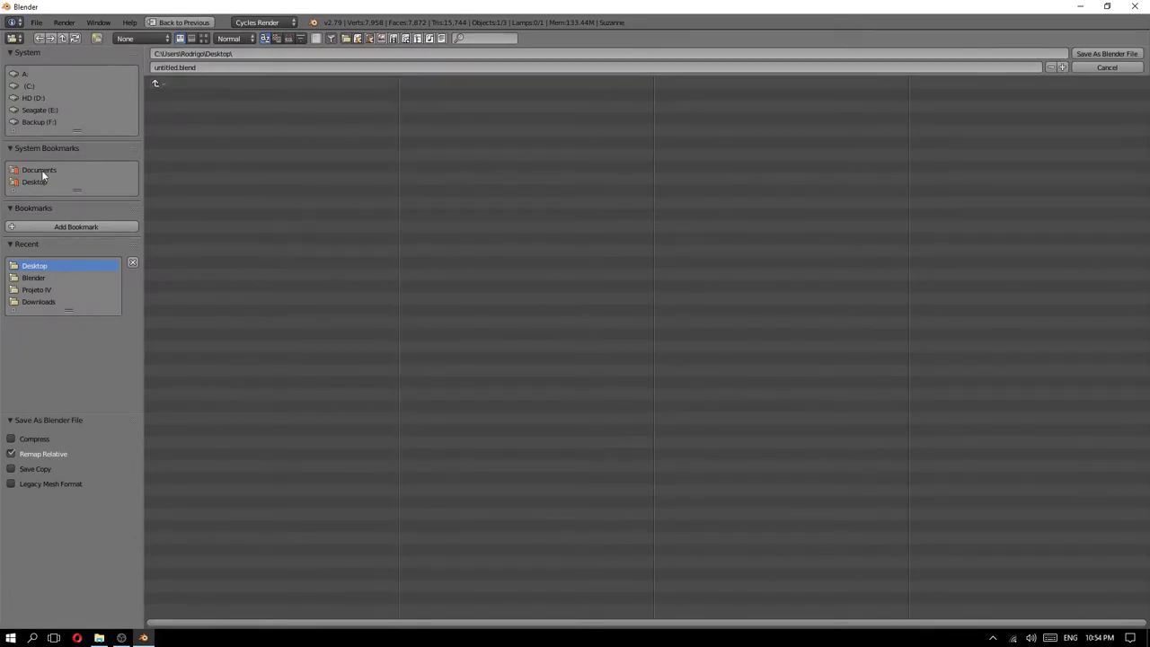
pyautogui.click(1106, 54)
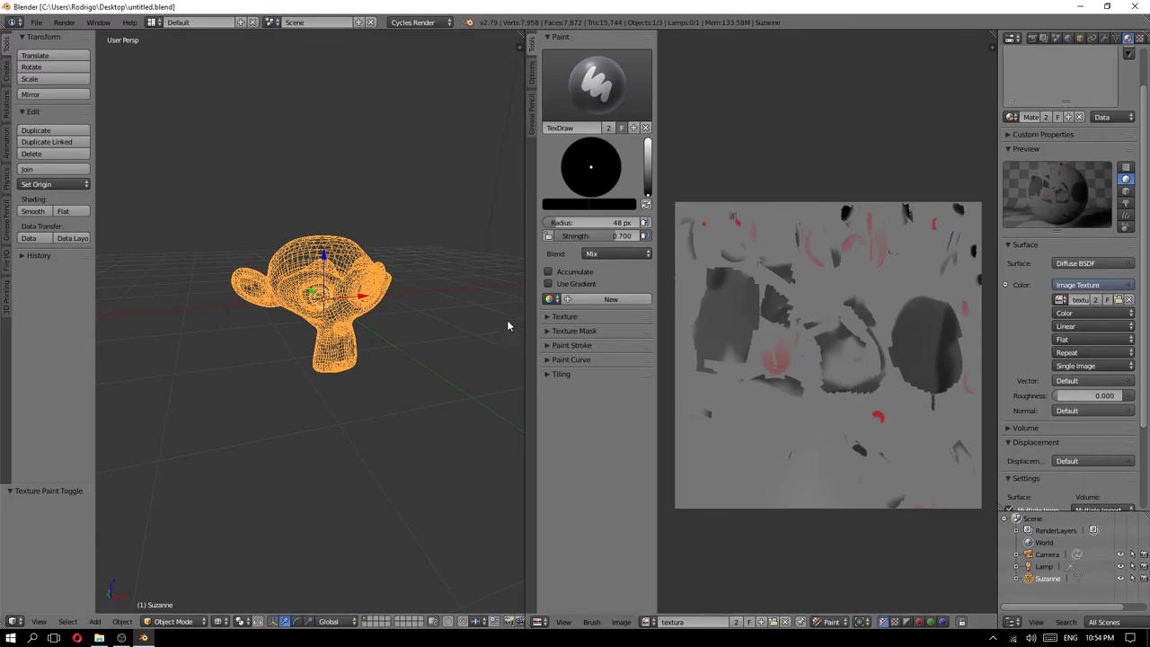
pyautogui.click(1081, 7)
# - Delete the textura image from the desktop, leaving only untitled.blend
pyautogui.moveTo(211, 228)
pyautogui.mouseDown()
pyautogui.moveTo(1, 2)
pyautogui.moveTo(440, 117)
pyautogui.mouseUp()
pyautogui.moveTo(593, 316); pyautogui.dragTo(362, 85)
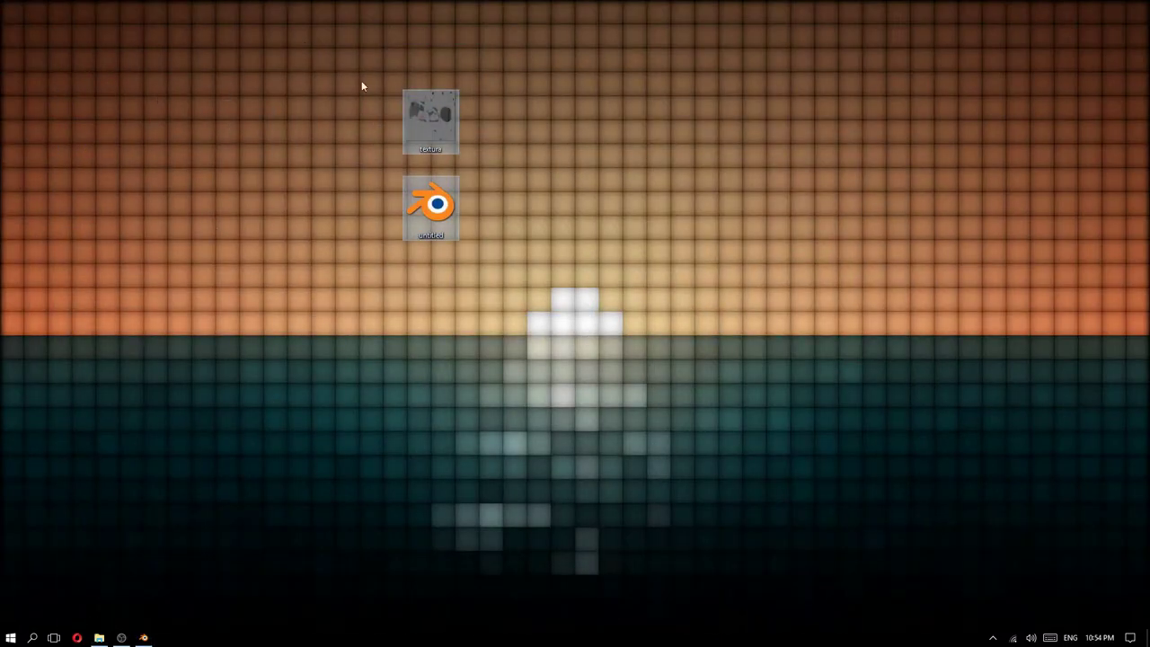
pyautogui.click(540, 291)
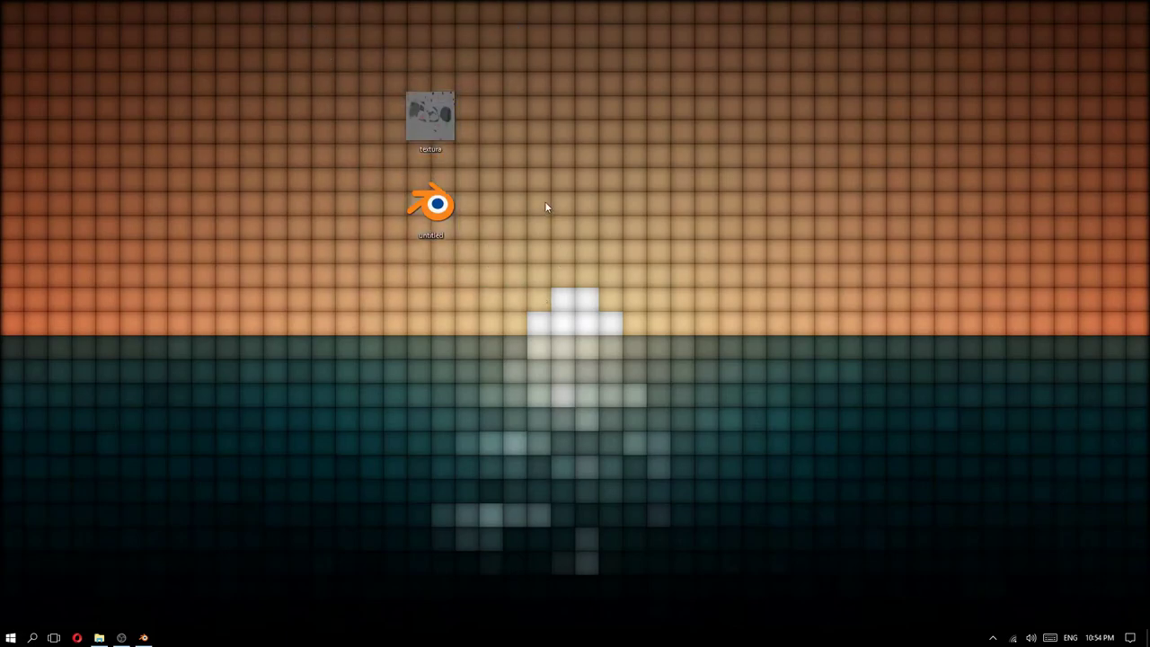
pyautogui.moveTo(536, 284)
pyautogui.mouseDown()
pyautogui.moveTo(409, 91)
pyautogui.moveTo(76, 40)
pyautogui.mouseUp()
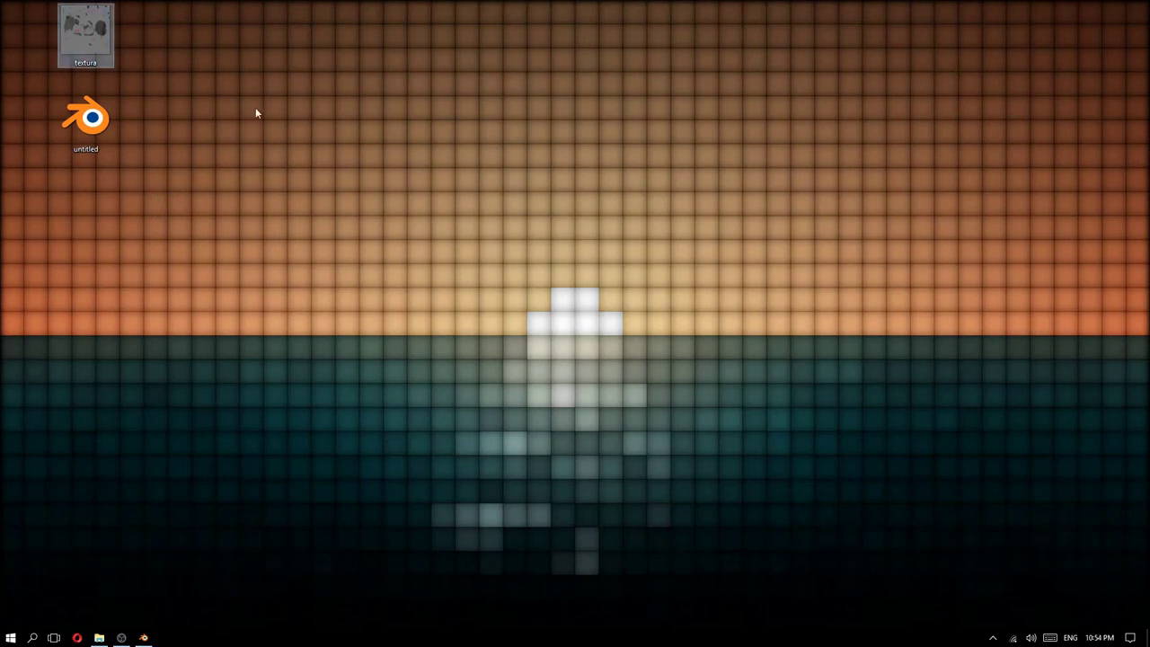
pyautogui.press('Delete')
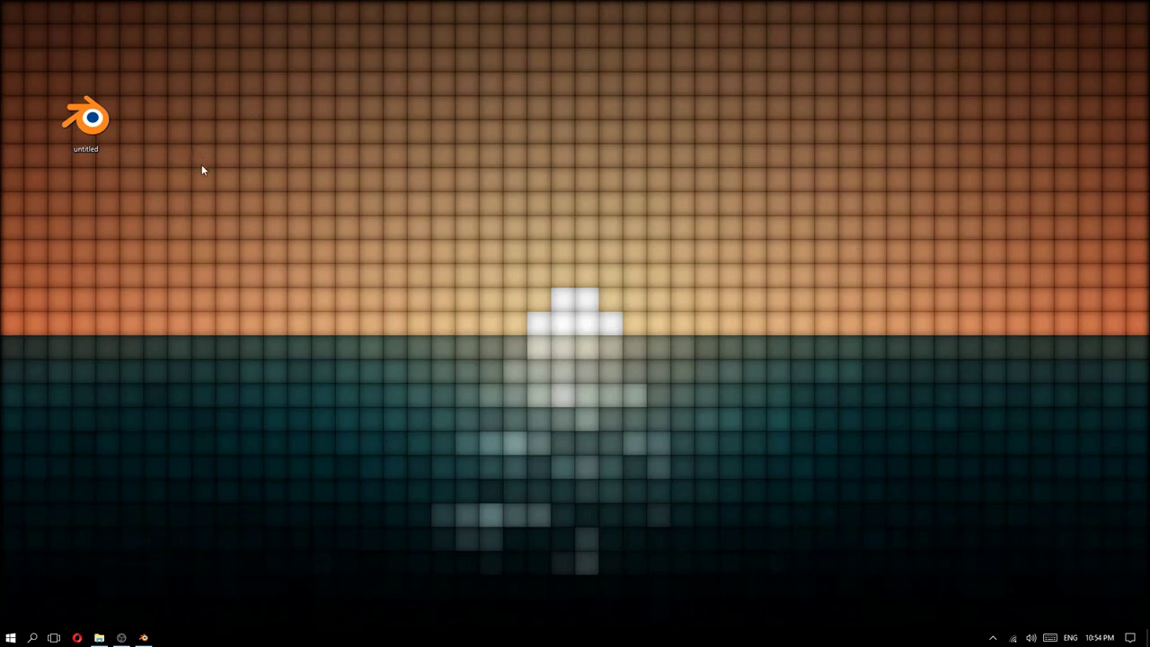
pyautogui.moveTo(85, 122); pyautogui.dragTo(29, 34)
# - Close Blender, reopen untitled.blend from the desktop, and view Suzanne in Solid shading
pyautogui.click(144, 637)
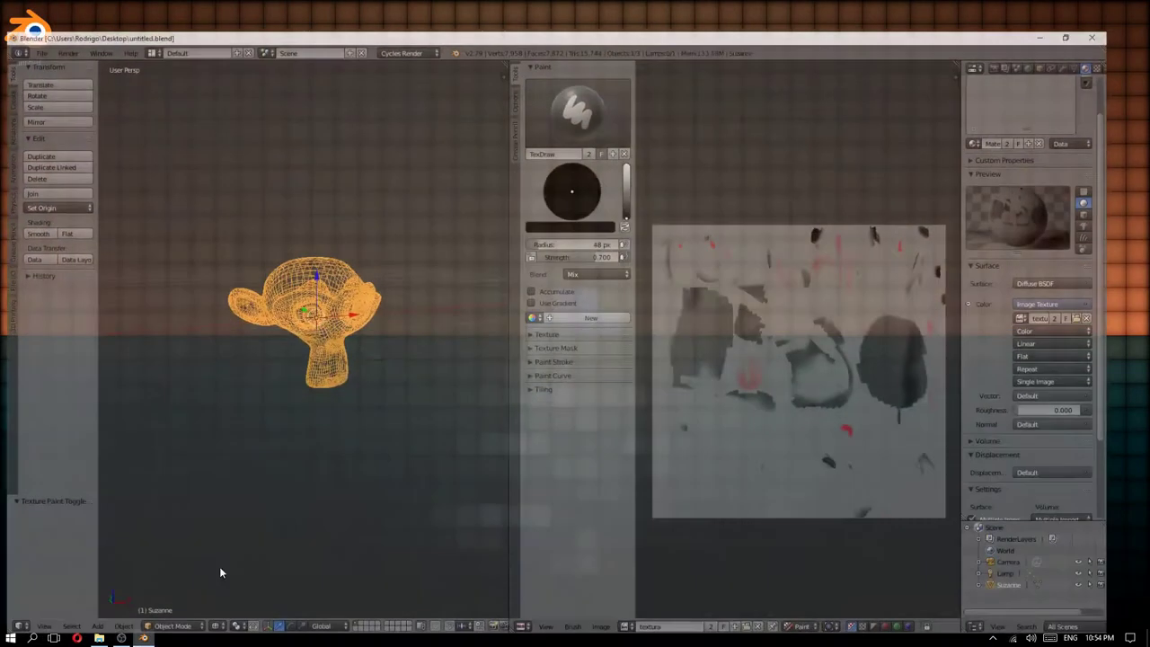
pyautogui.click(1138, 7)
pyautogui.doubleClick(29, 34)
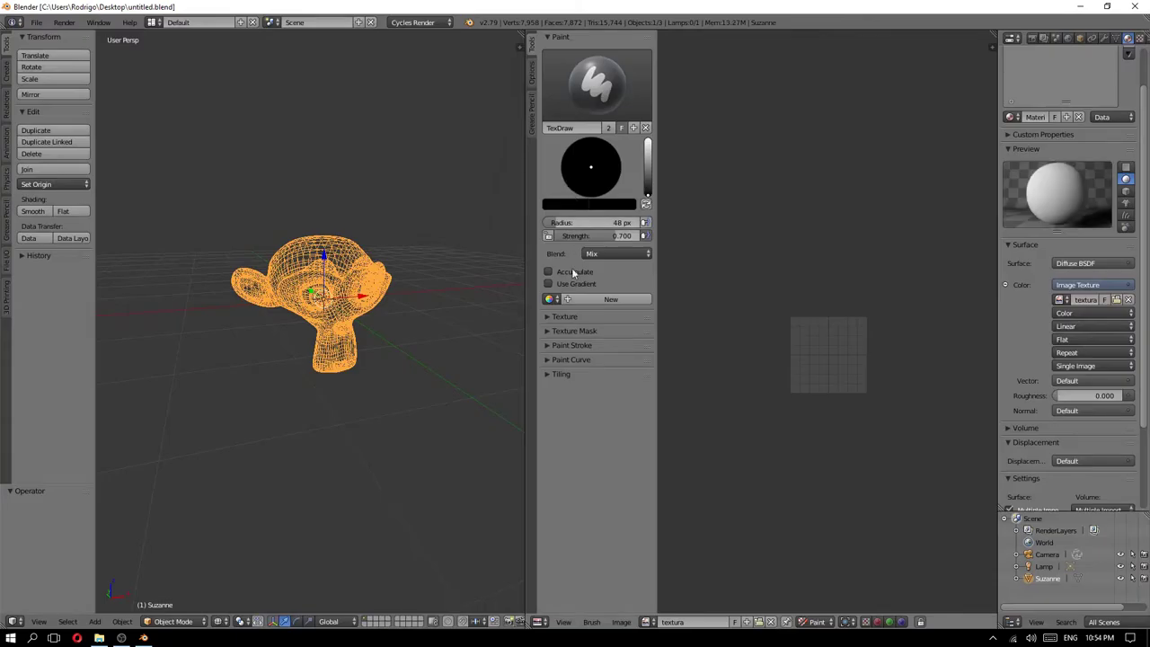
pyautogui.press('z')
pyautogui.click(365, 303)
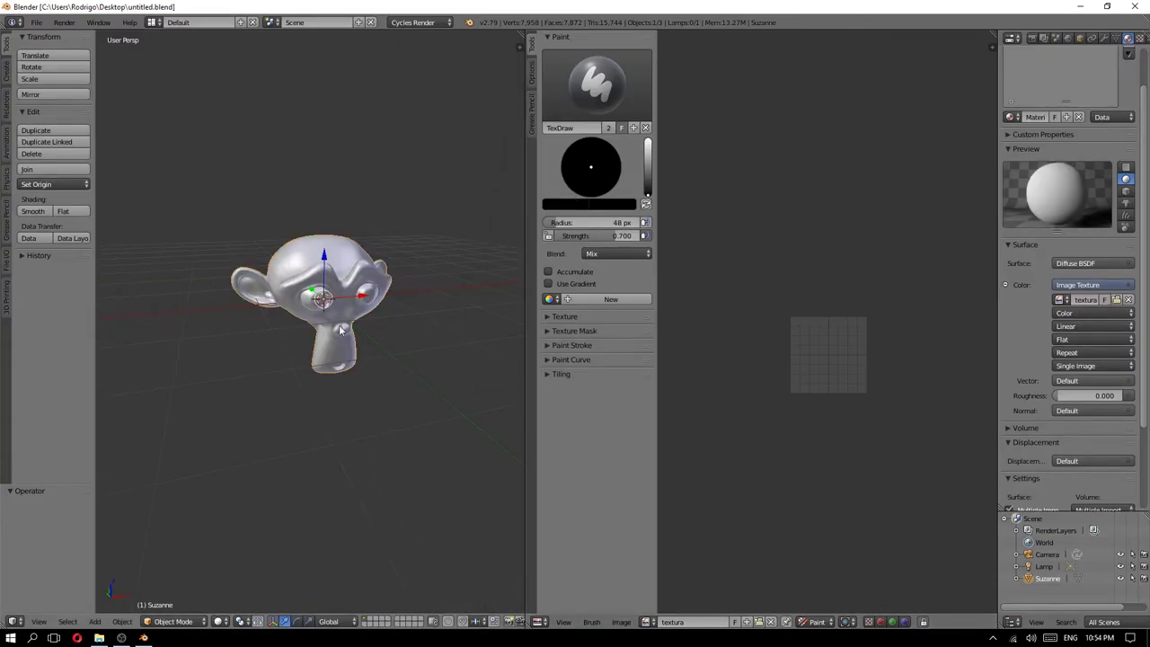
# - Switch to Rendered shading and orbit to confirm Suzanne appears plain grey
pyautogui.press('z')
pyautogui.press('z')
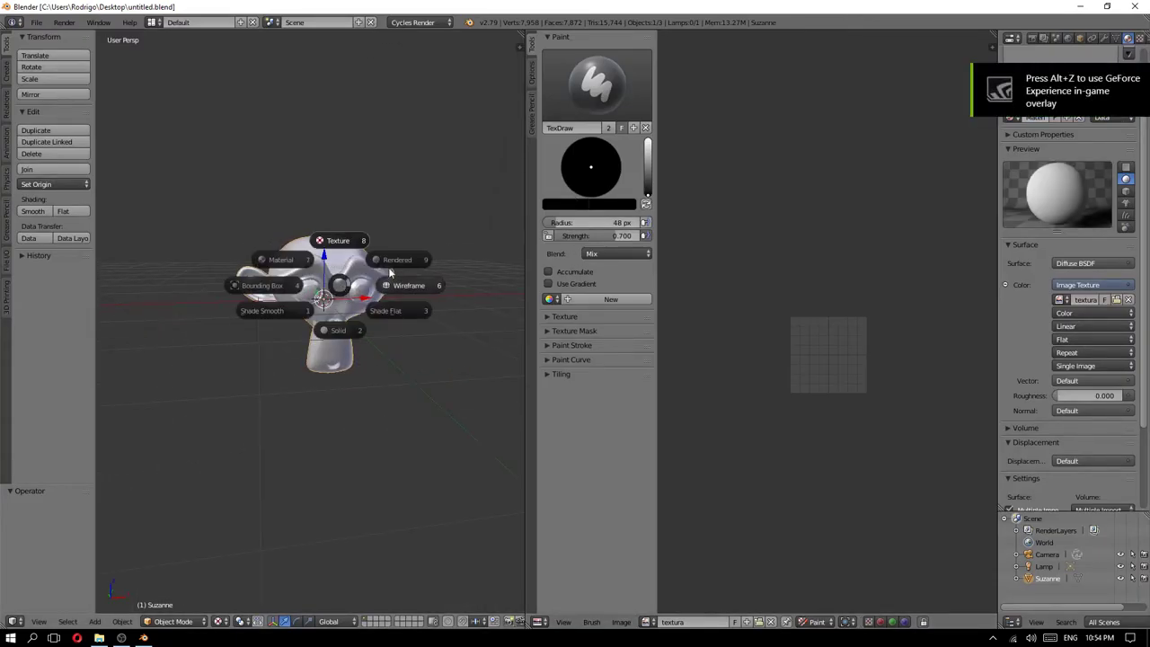
pyautogui.click(388, 267)
pyautogui.moveTo(356, 284)
pyautogui.mouseDown(button='middle')
pyautogui.moveTo(421, 275)
pyautogui.moveTo(450, 226)
pyautogui.moveTo(352, 282)
pyautogui.mouseUp(button='middle')
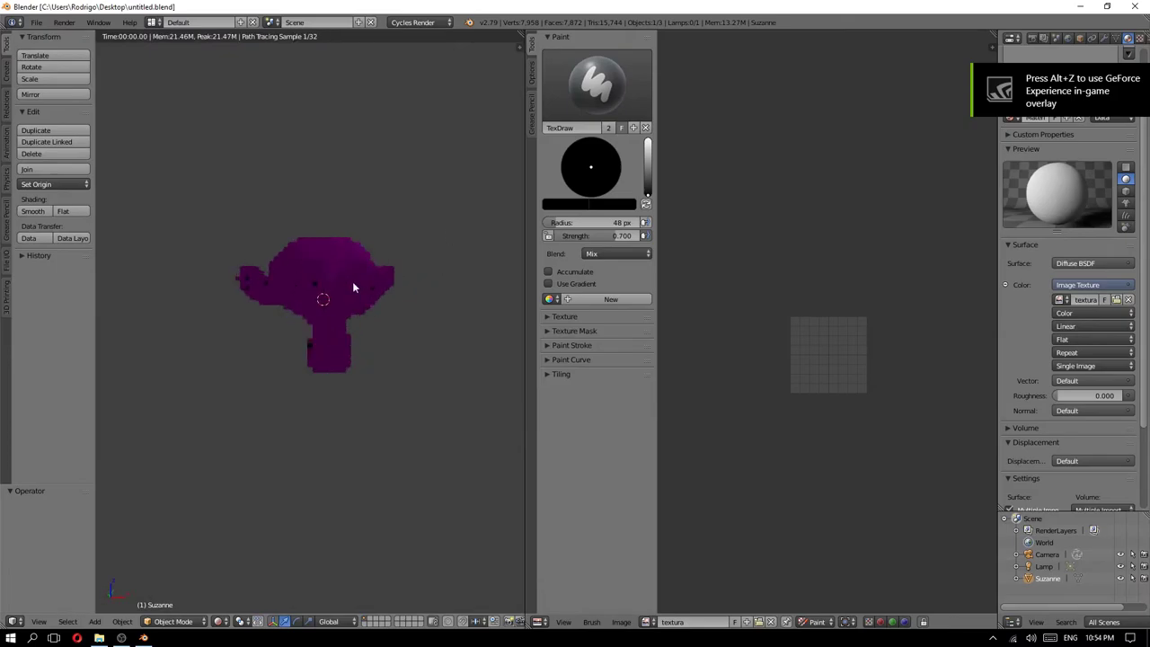
pyautogui.scroll(2, 334, 284)
pyautogui.scroll(-4, 323, 274)
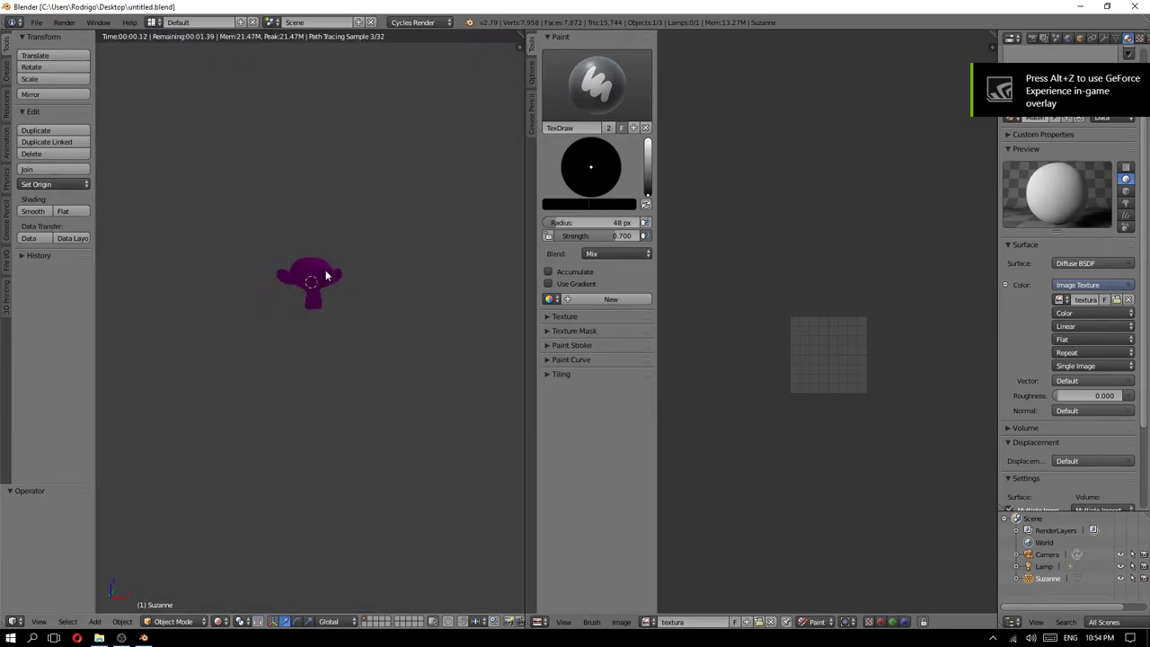
pyautogui.scroll(2, 305, 280)
pyautogui.moveTo(306, 275)
pyautogui.mouseDown(button='middle')
pyautogui.moveTo(344, 280)
pyautogui.moveTo(311, 274)
pyautogui.mouseUp(button='middle')
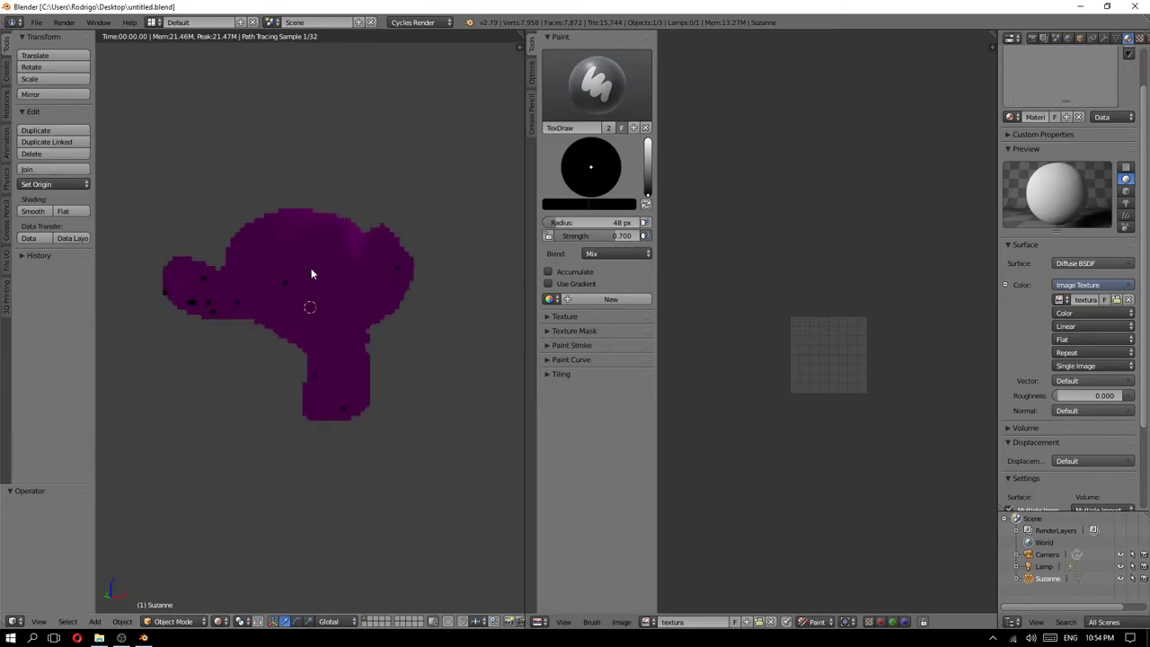
# - Check the image list for textura, then return the viewport to Solid shading
pyautogui.click(1060, 300)
pyautogui.click(968, 319)
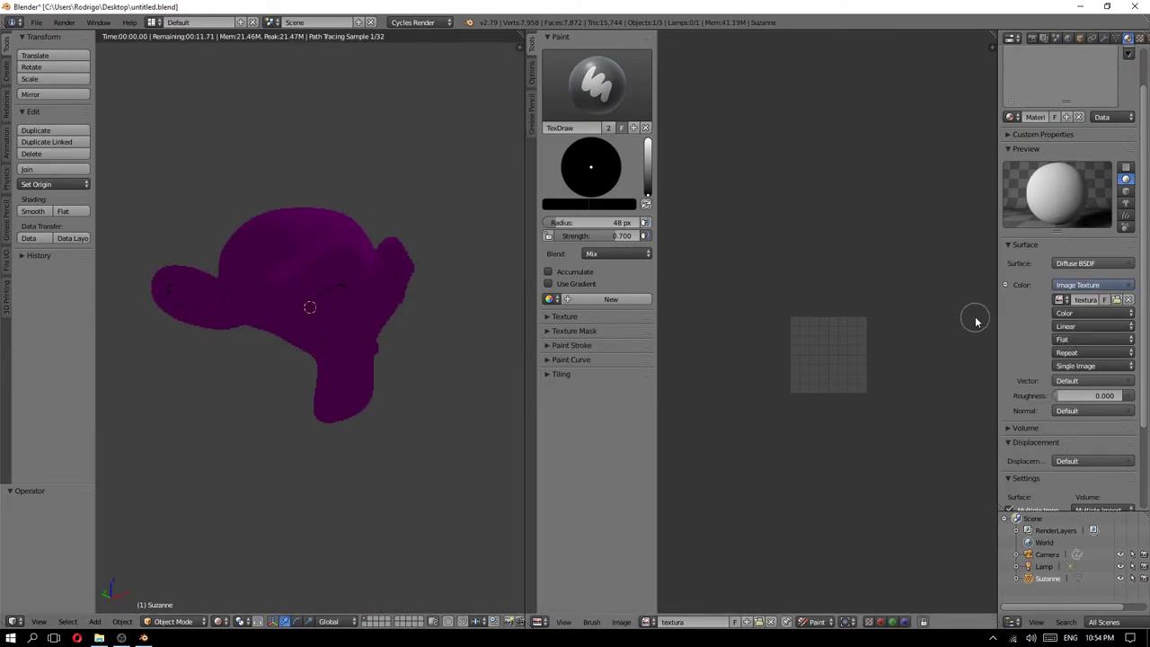
pyautogui.press('z')
pyautogui.click(390, 329)
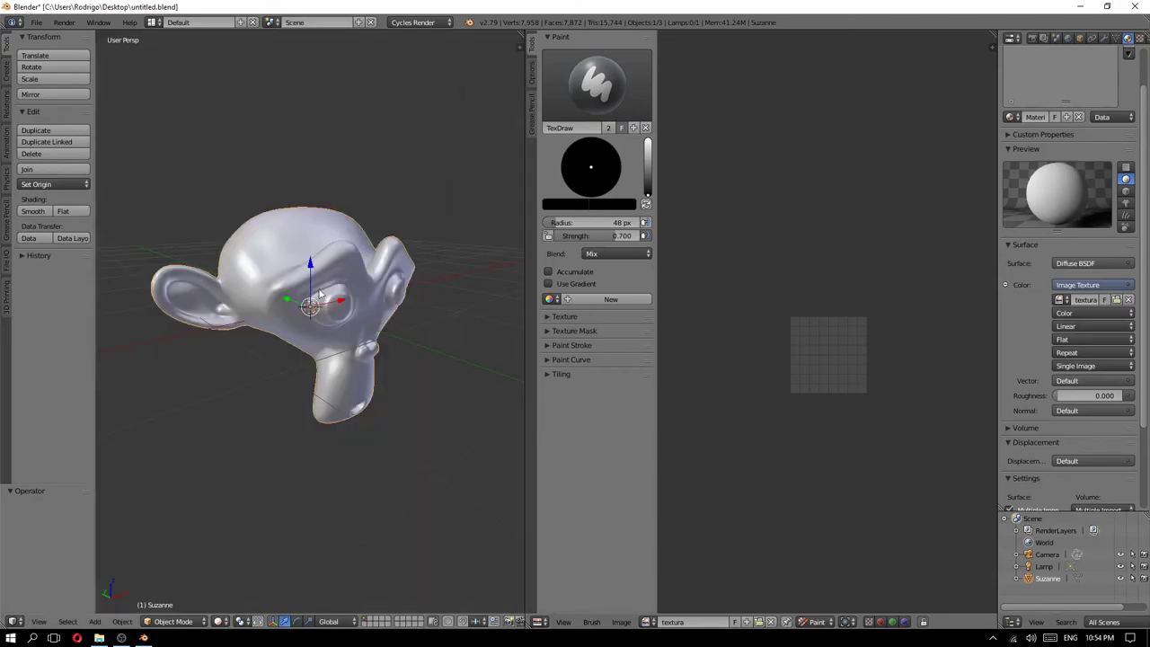
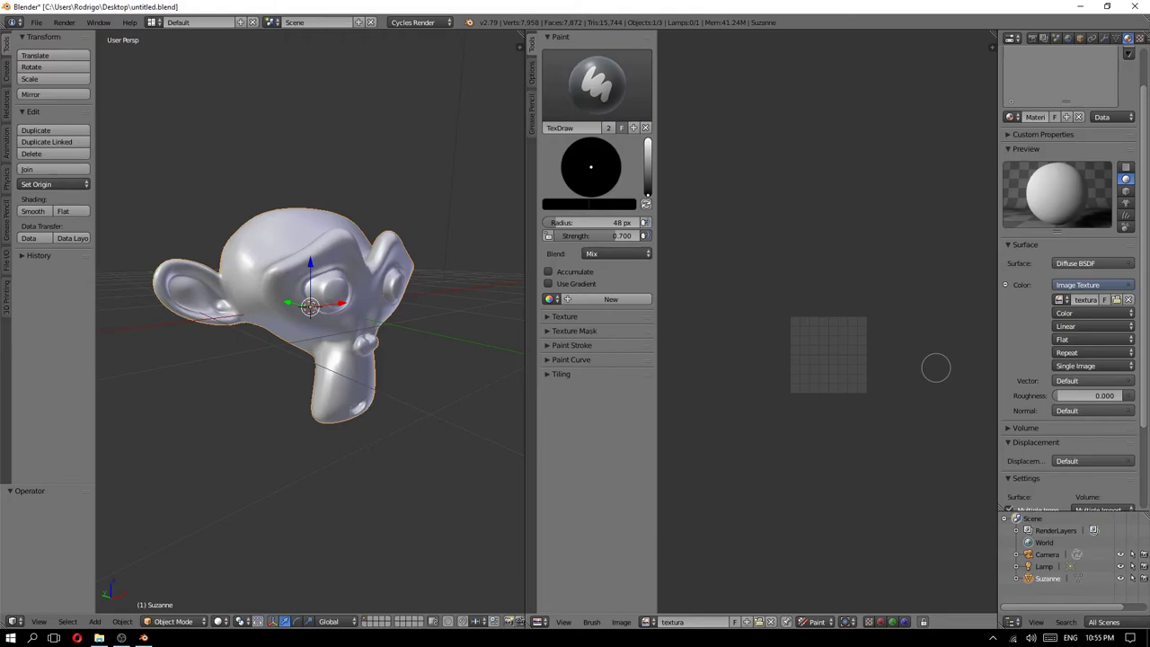
# - Open quick axe practice.blend from File Explorer in place of the Suzanne scene
pyautogui.hotkey('alt', 'Tab')
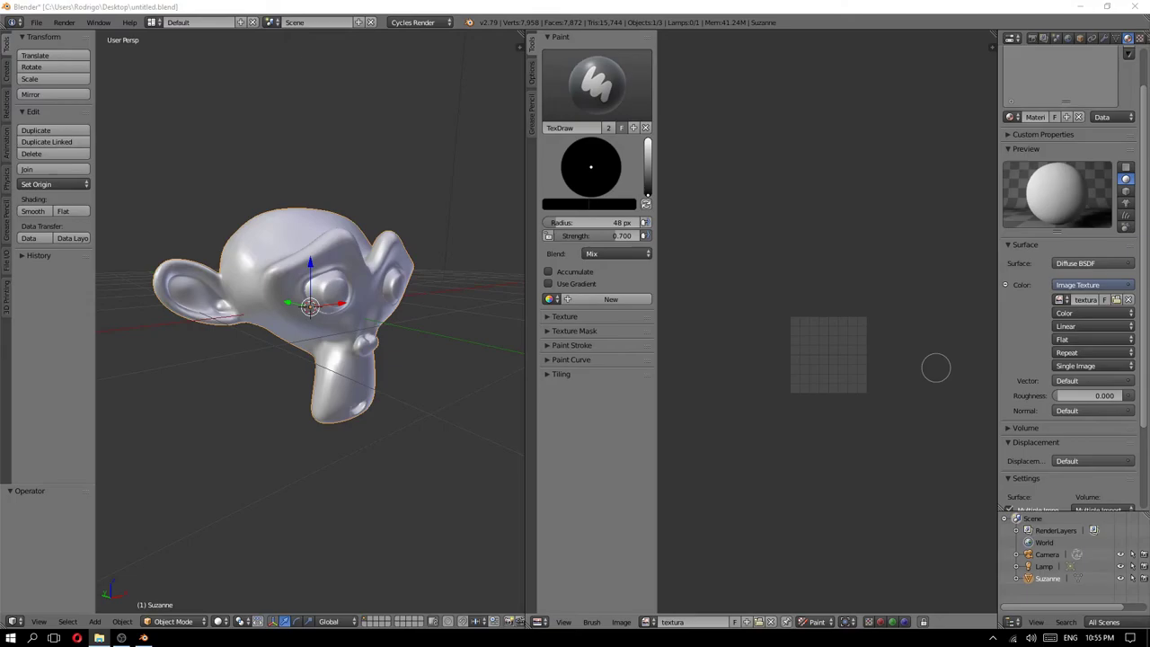
pyautogui.hotkey('alt', 'Tab')
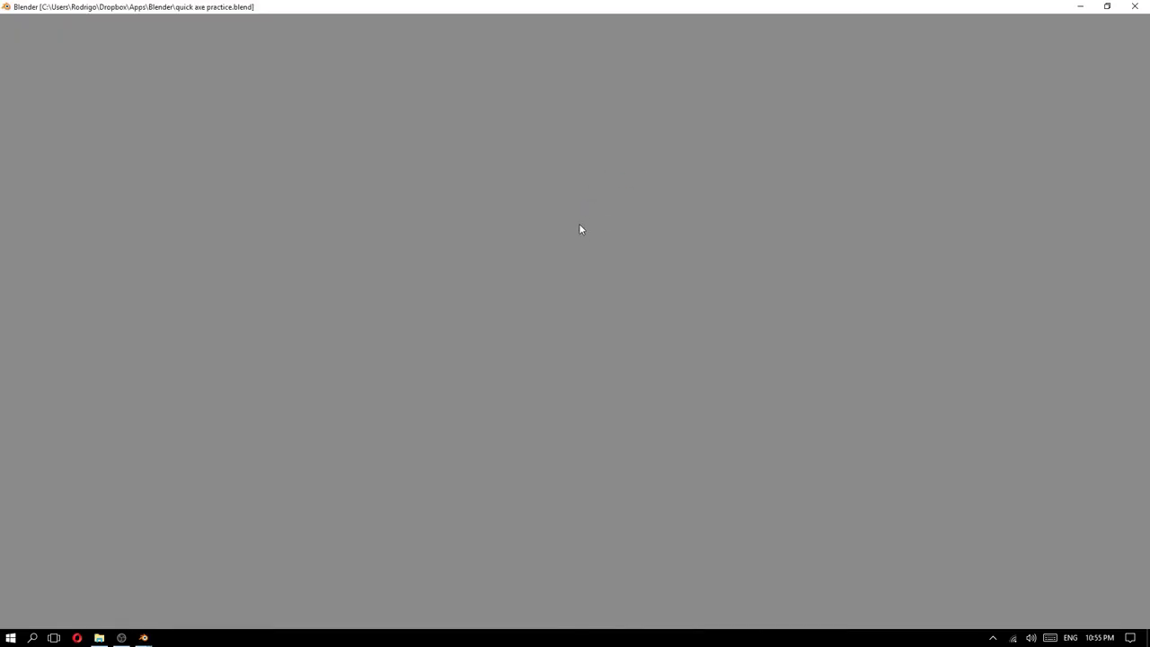
# - Try Rendered and Solid shading on the axe and select the Plane object
pyautogui.scroll(-1, 633, 195)
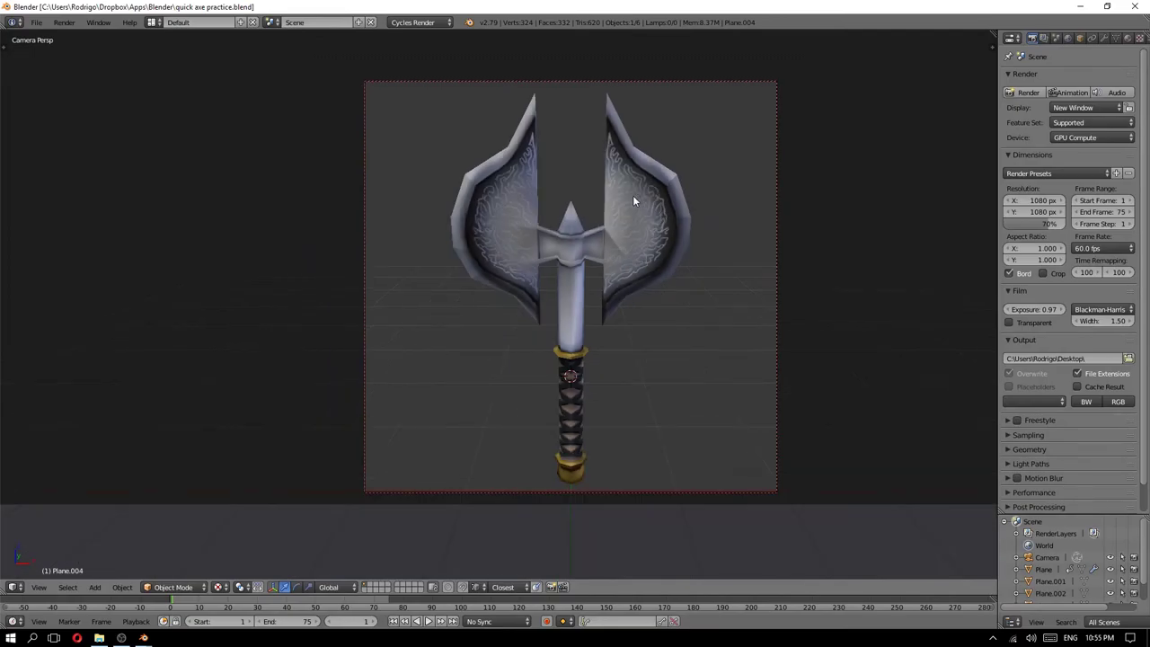
pyautogui.press('z')
pyautogui.click(696, 189)
pyautogui.press('z')
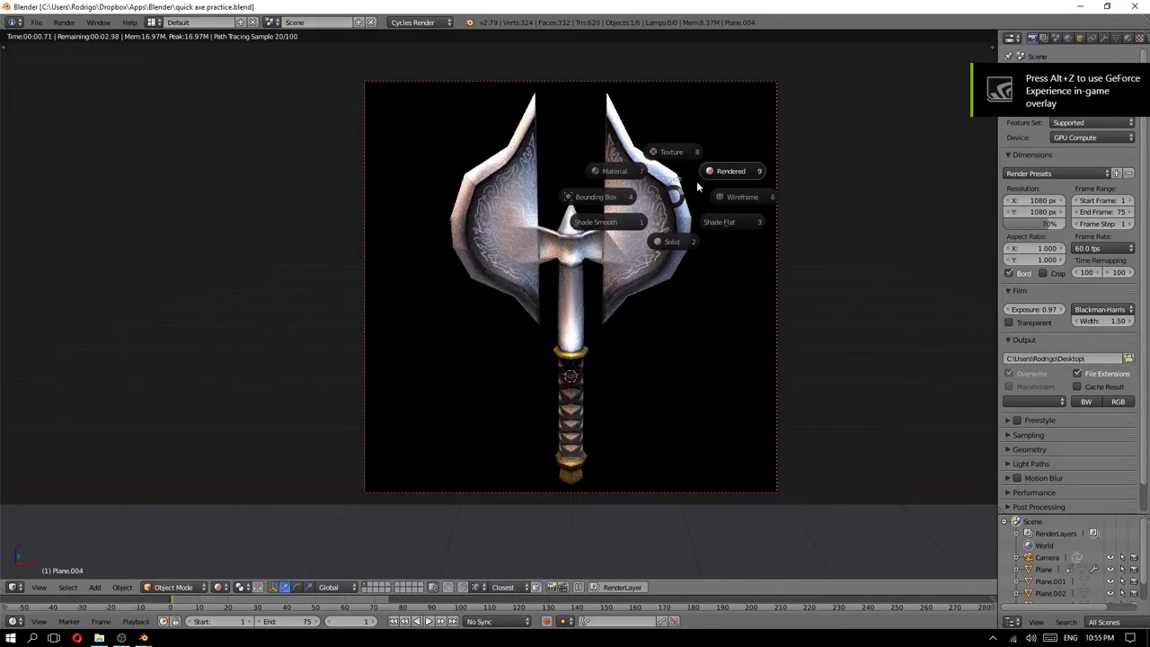
pyautogui.click(697, 180)
pyautogui.moveTo(683, 194)
pyautogui.mouseDown(button='middle')
pyautogui.moveTo(619, 230)
pyautogui.moveTo(595, 194)
pyautogui.moveTo(507, 176)
pyautogui.moveTo(627, 233)
pyautogui.mouseUp(button='middle')
pyautogui.rightClick(595, 194)
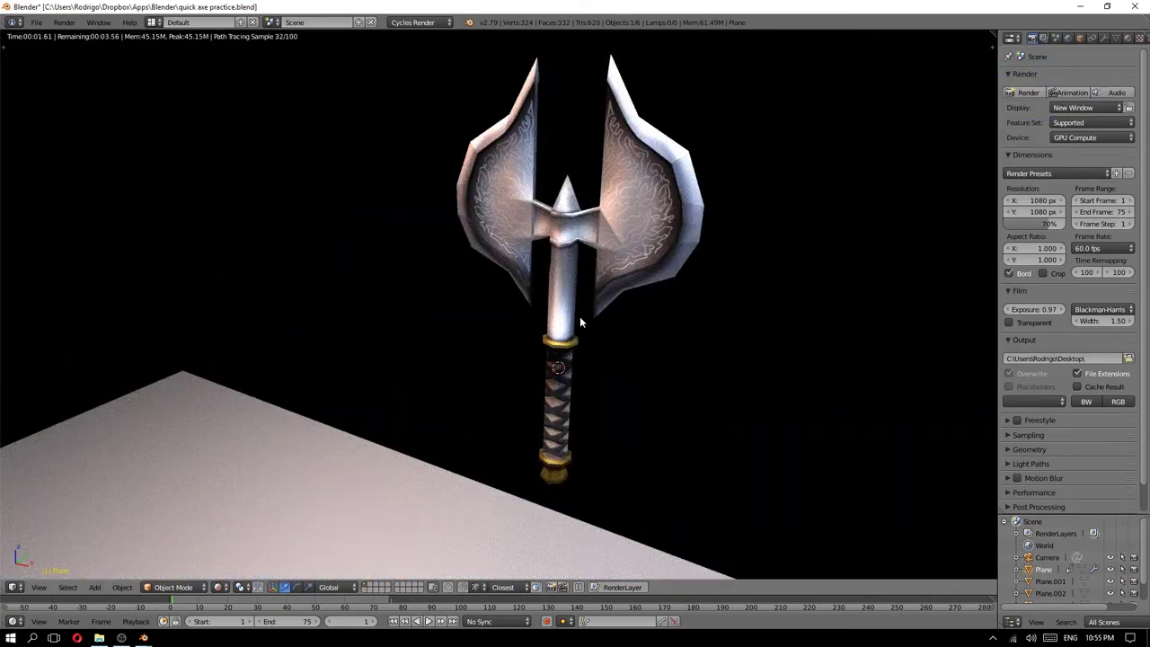
pyautogui.press('z')
pyautogui.click(579, 363)
pyautogui.moveTo(593, 312)
pyautogui.mouseDown(button='middle')
pyautogui.moveTo(475, 293)
pyautogui.moveTo(836, 90)
pyautogui.mouseUp(button='middle')
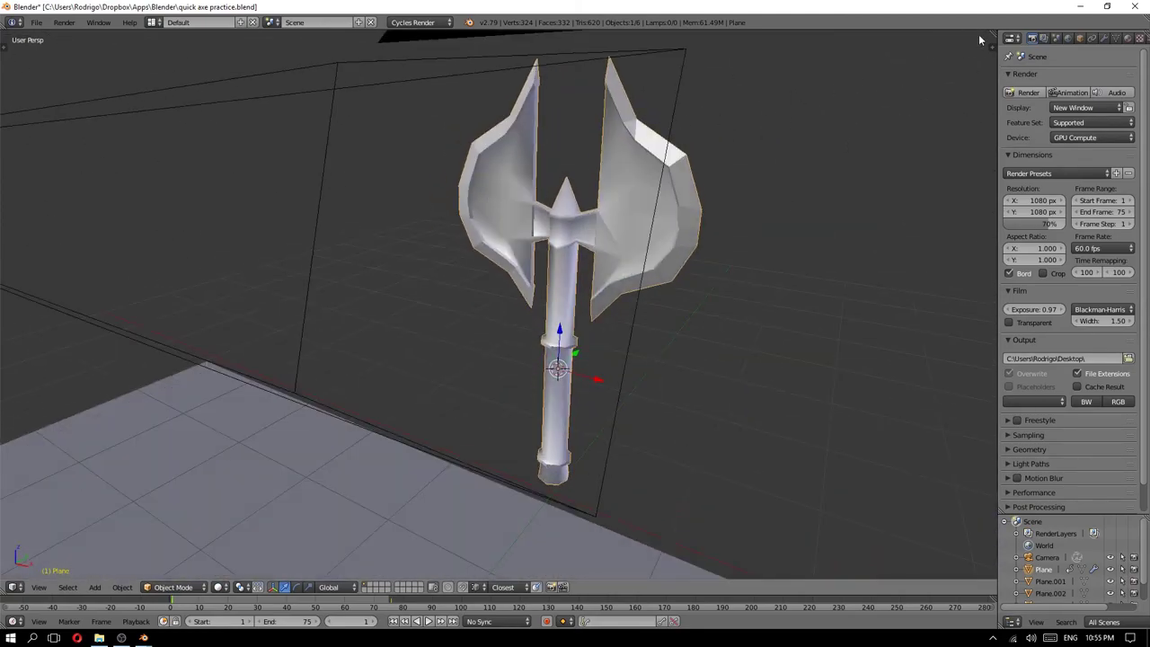
# - Set Material Preview shading and split the 3D view into two side-by-side views
pyautogui.hotkey('shift', 'z')
pyautogui.press('z')
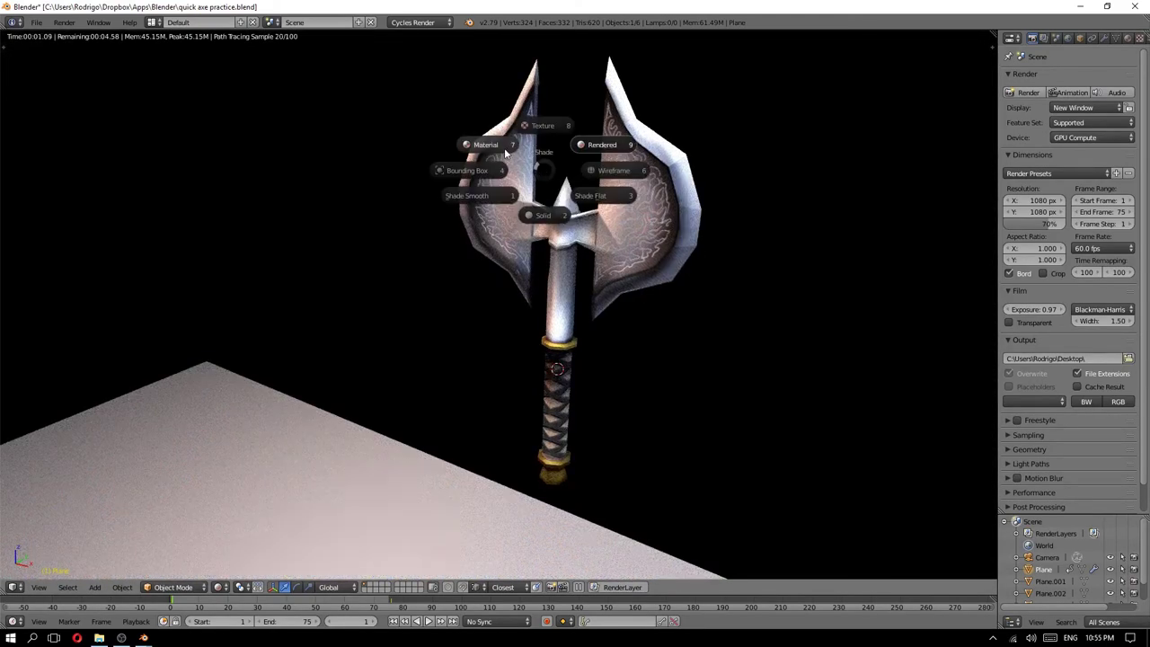
pyautogui.click(505, 151)
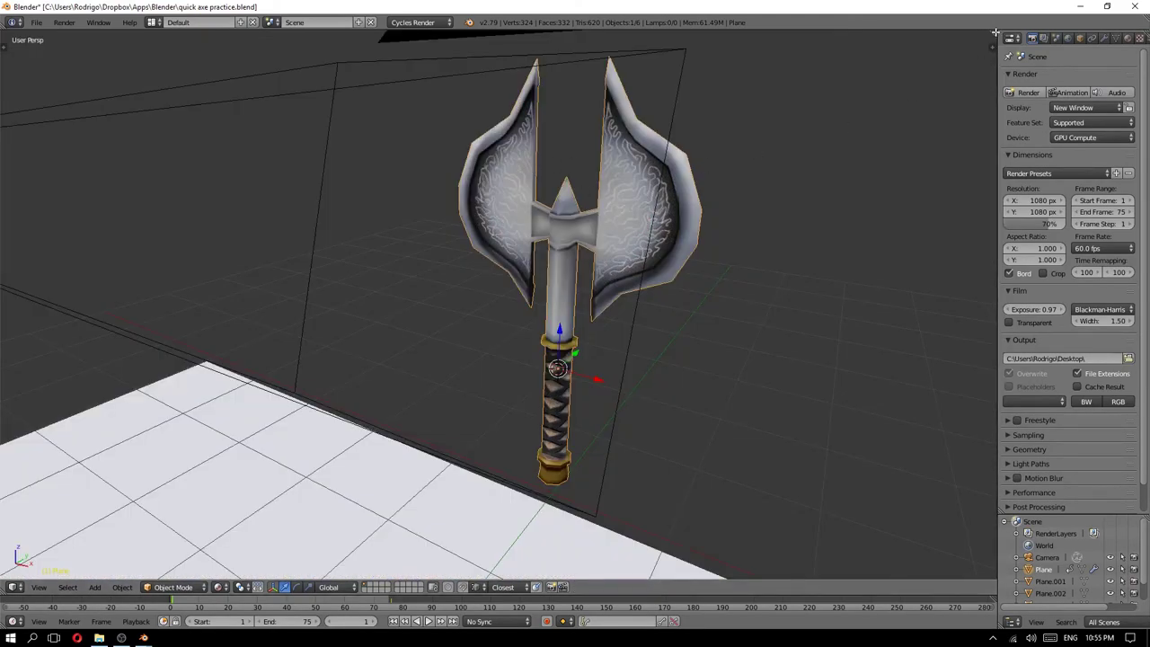
pyautogui.moveTo(996, 32); pyautogui.dragTo(526, 359)
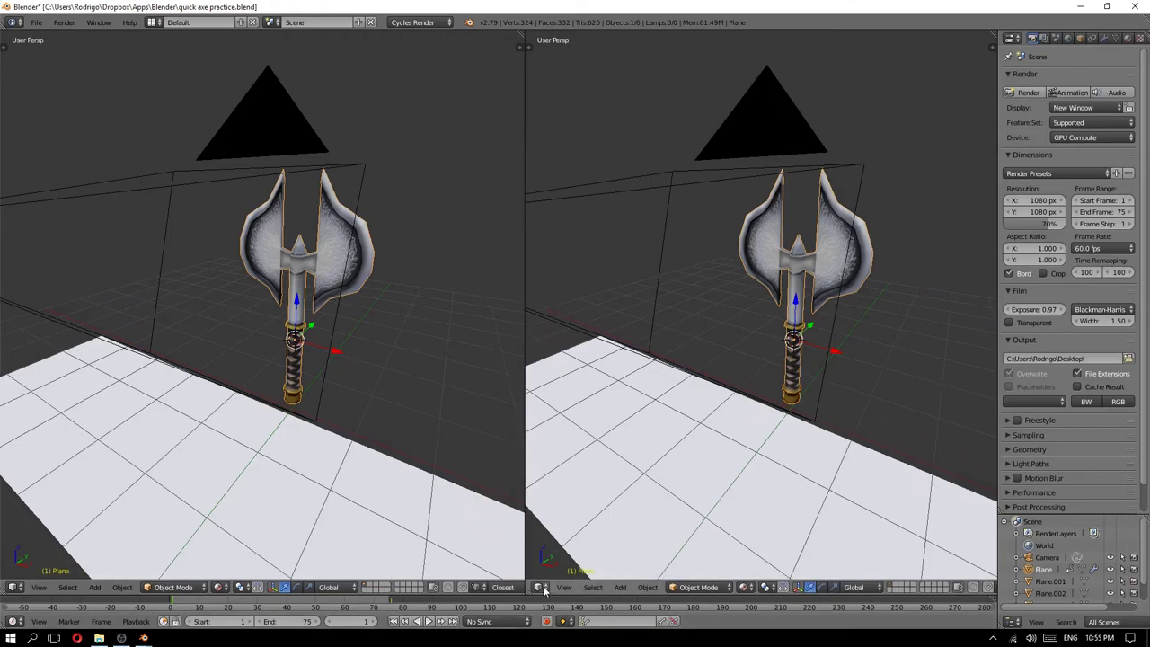
# - Make the right view a UV/Image Editor displaying the Untitled texture image
pyautogui.click(543, 589)
pyautogui.click(570, 495)
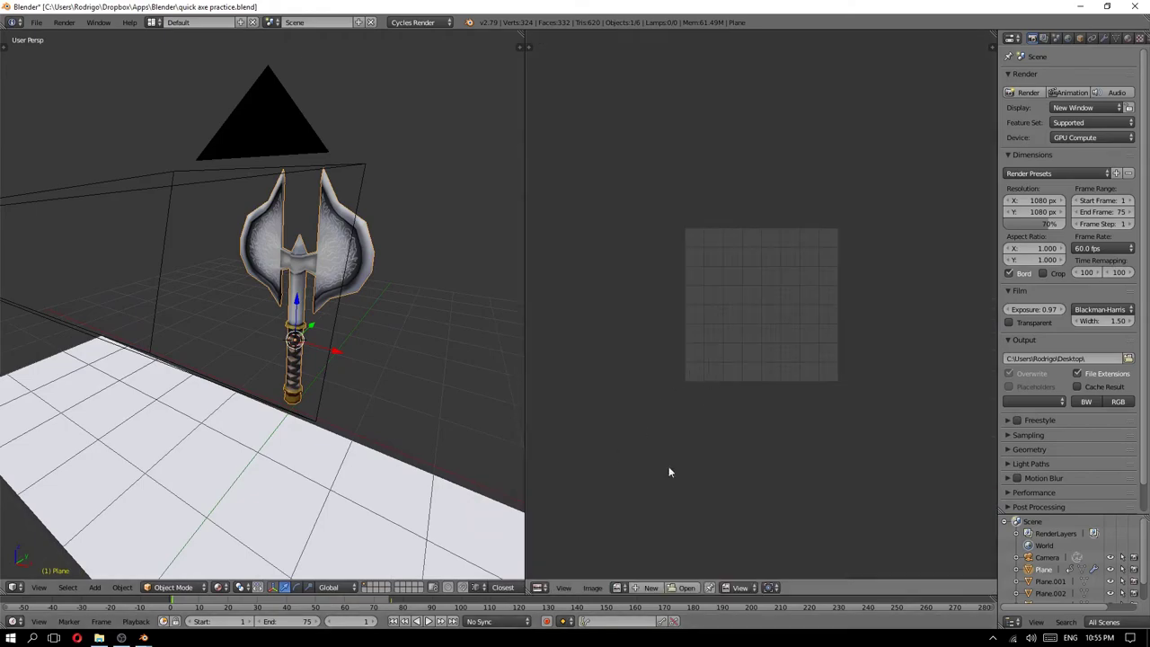
pyautogui.click(620, 588)
pyautogui.click(642, 481)
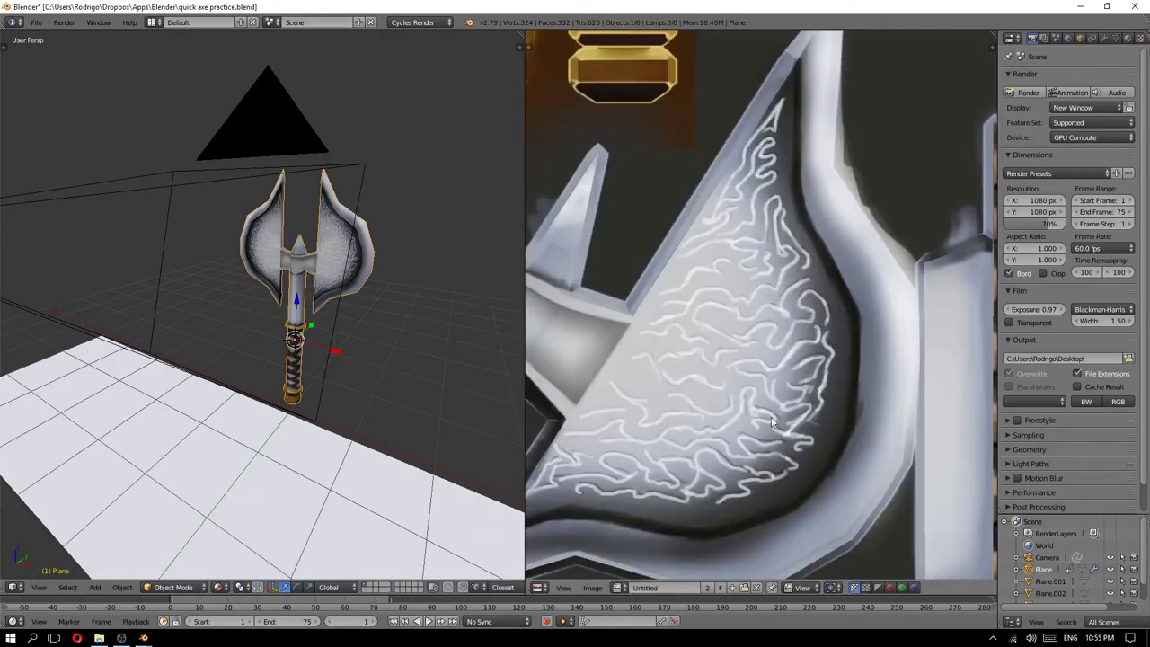
pyautogui.scroll(-2, 755, 337)
pyautogui.scroll(-1, 791, 335)
pyautogui.scroll(-1, 788, 330)
pyautogui.scroll(2, 787, 331)
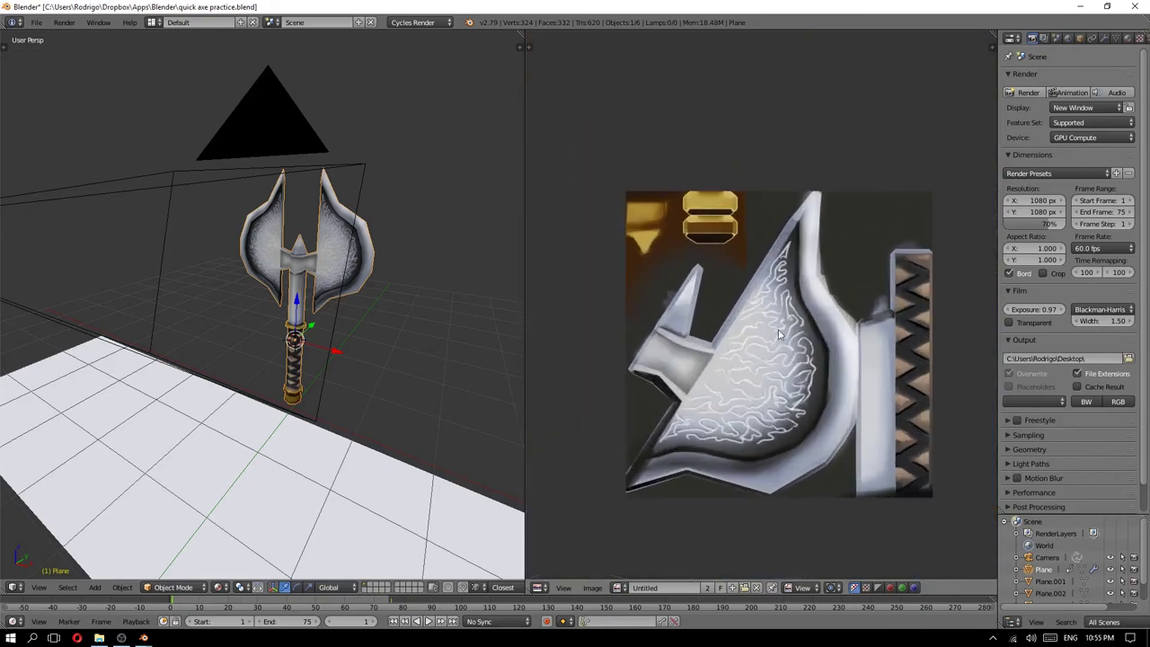
pyautogui.scroll(-1, 782, 314)
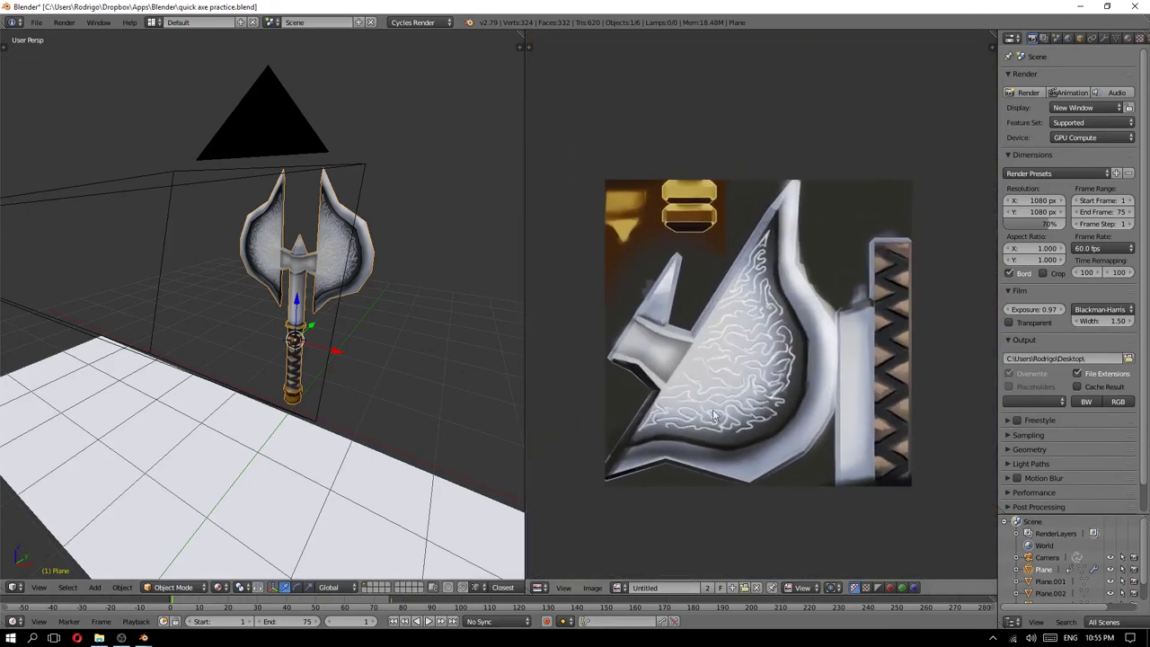
pyautogui.click(620, 588)
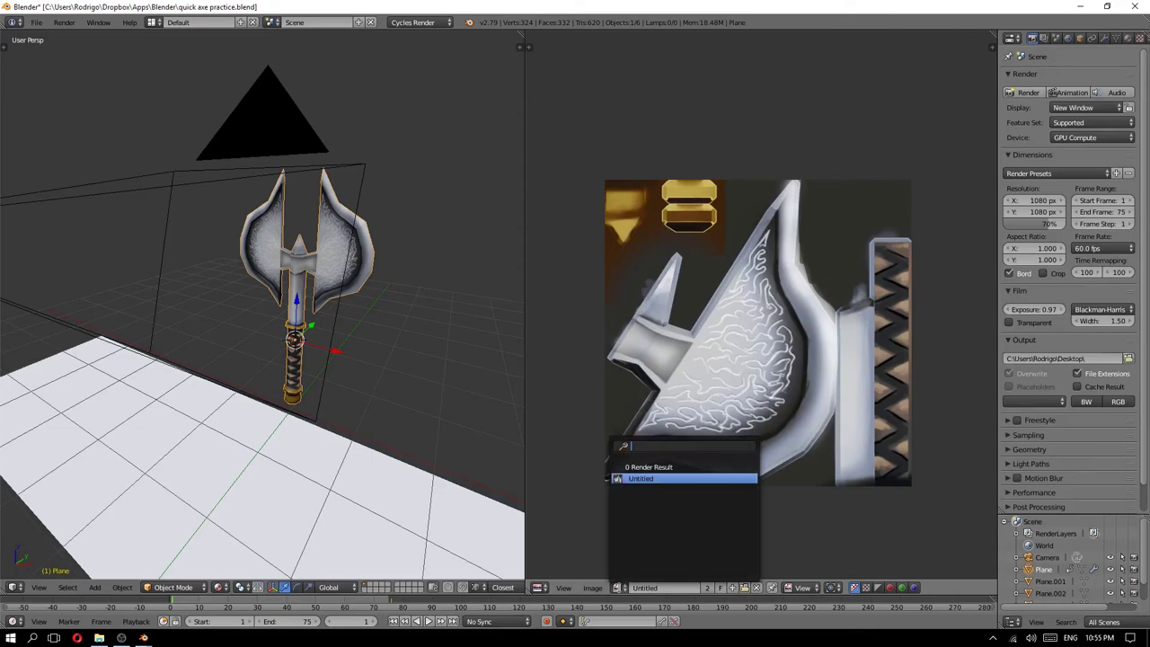
pyautogui.click(616, 586)
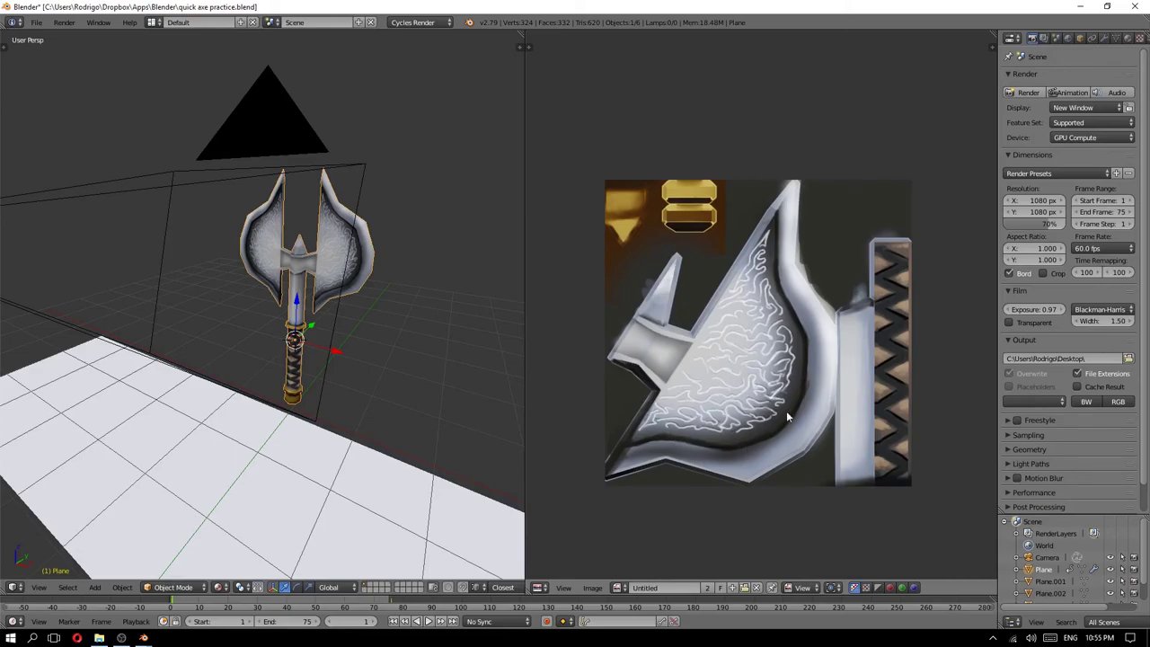
# - Put the axe into Edit Mode and snap to a top perspective view
pyautogui.press('Tab')
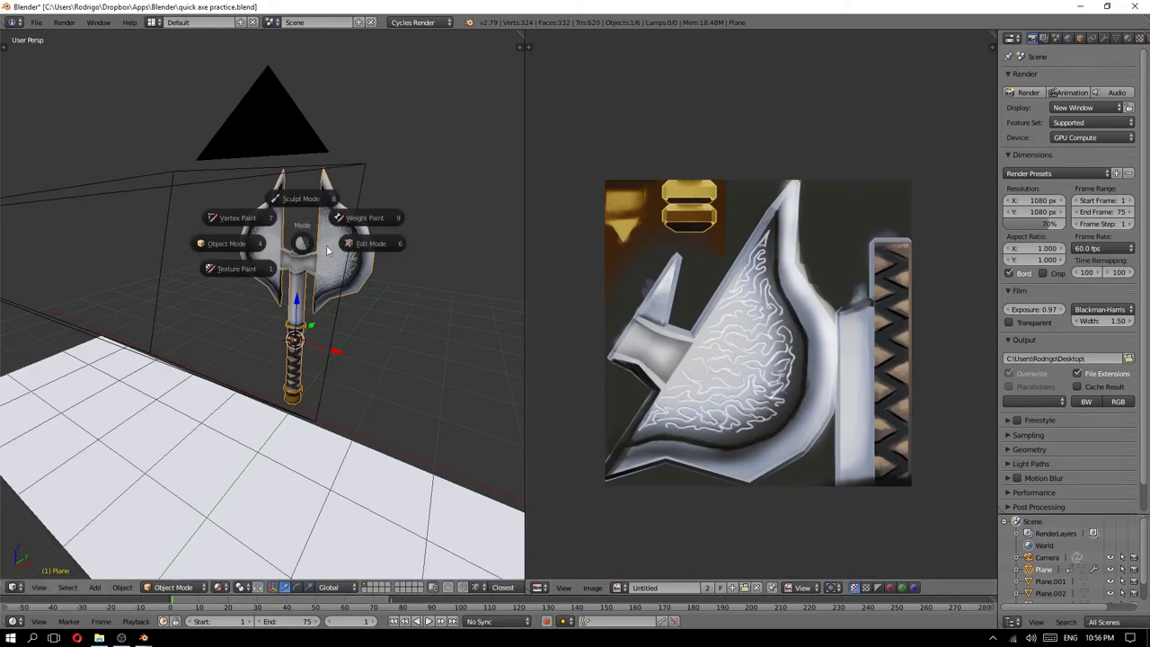
pyautogui.click(353, 246)
pyautogui.moveTo(354, 246)
pyautogui.mouseDown(button='middle')
pyautogui.moveTo(387, 252)
pyautogui.moveTo(406, 231)
pyautogui.moveTo(349, 265)
pyautogui.moveTo(298, 236)
pyautogui.moveTo(304, 194)
pyautogui.mouseUp(button='middle')
pyautogui.scroll(5, 310, 263)
pyautogui.scroll(-3, 298, 236)
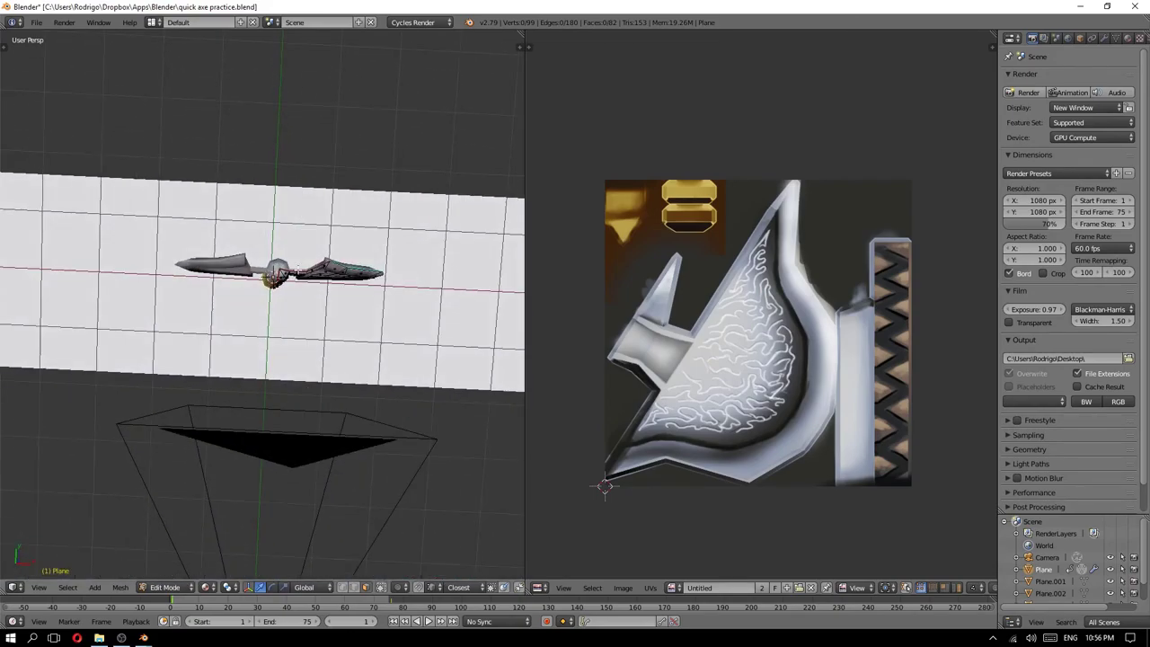
pyautogui.moveTo(295, 275); pyautogui.dragTo(278, 286, button='middle')
pyautogui.press('KP_7')
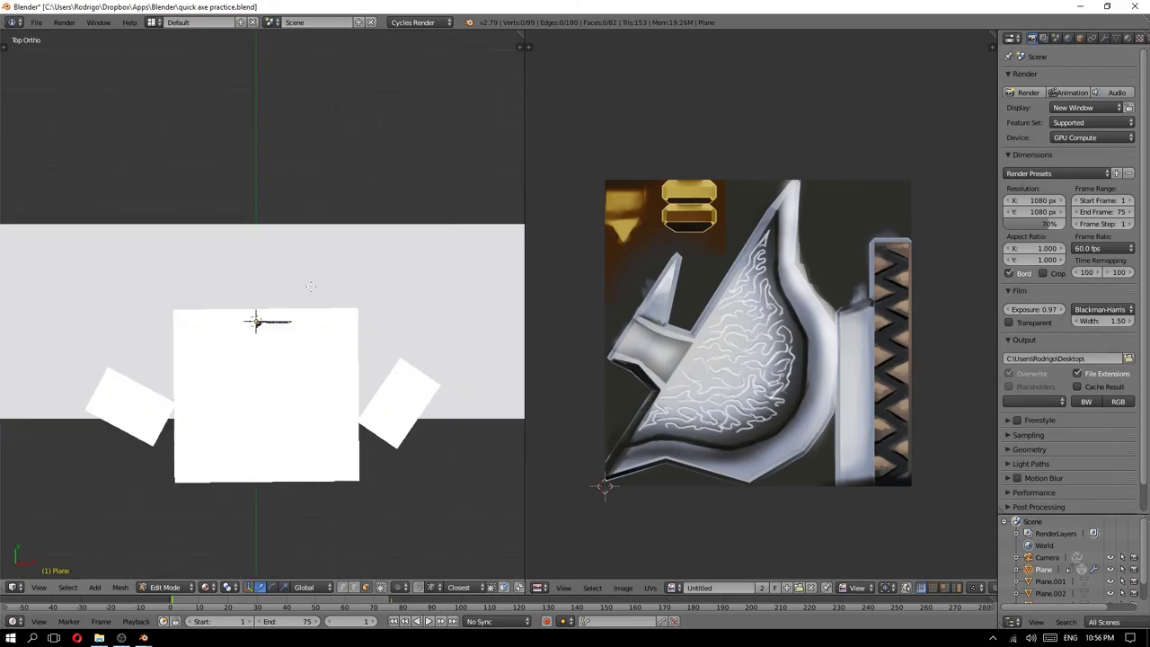
pyautogui.press('KP_5')
# - Select the whole mesh to show its UV layout and orbit to a low front view
pyautogui.scroll(3, 270, 331)
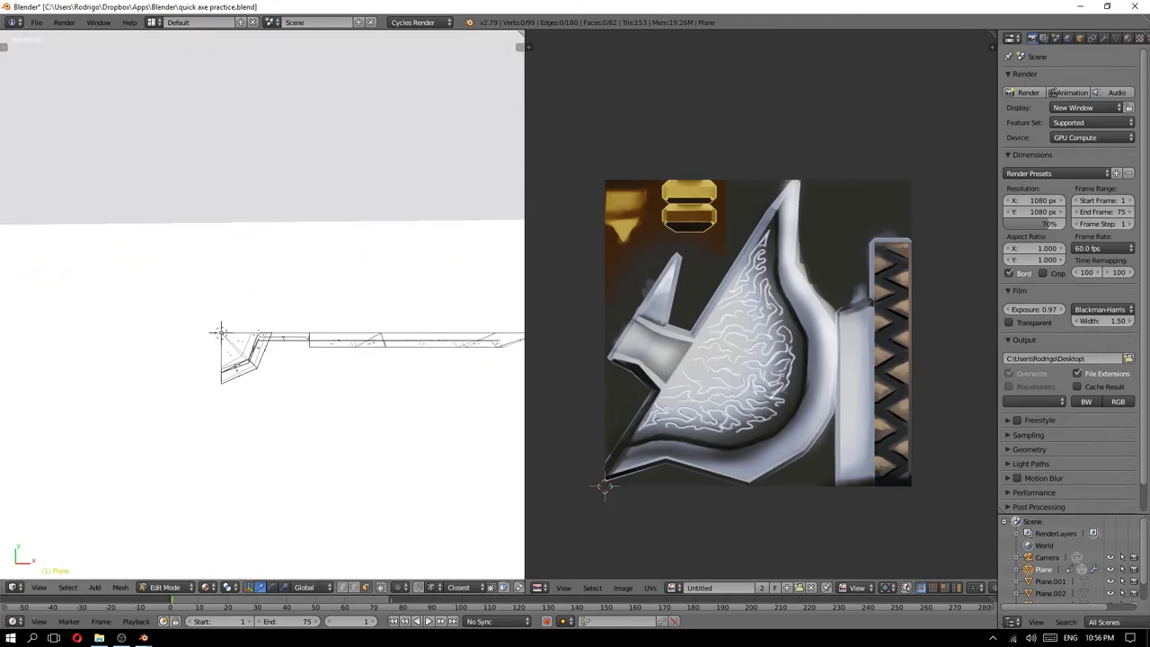
pyautogui.scroll(-3, 265, 331)
pyautogui.moveTo(265, 331)
pyautogui.mouseDown(button='middle')
pyautogui.moveTo(258, 260)
pyautogui.moveTo(290, 245)
pyautogui.mouseUp(button='middle')
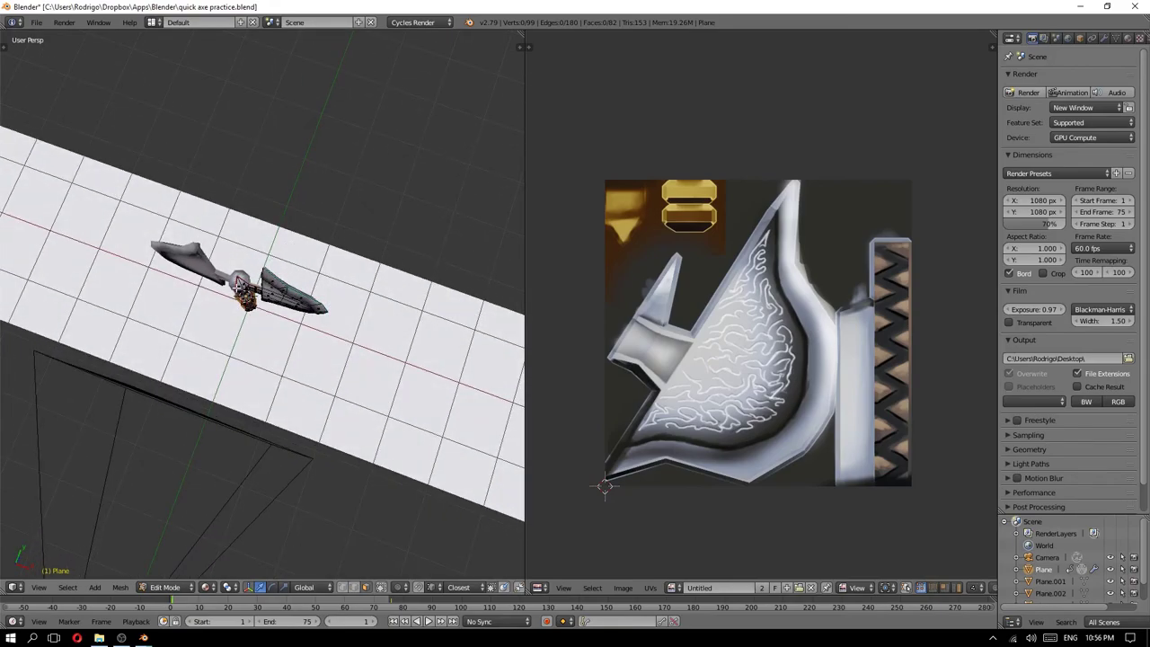
pyautogui.press('a')
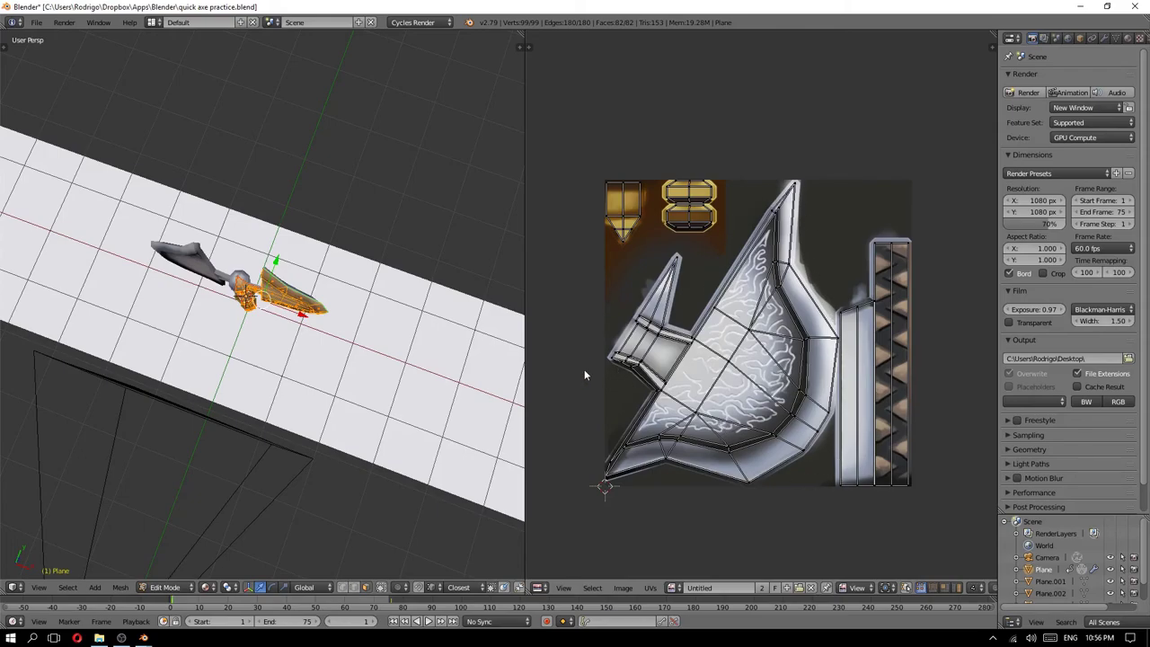
pyautogui.moveTo(377, 297)
pyautogui.mouseDown(button='middle')
pyautogui.moveTo(270, 306)
pyautogui.moveTo(298, 295)
pyautogui.moveTo(212, 256)
pyautogui.moveTo(270, 280)
pyautogui.moveTo(351, 277)
pyautogui.mouseUp(button='middle')
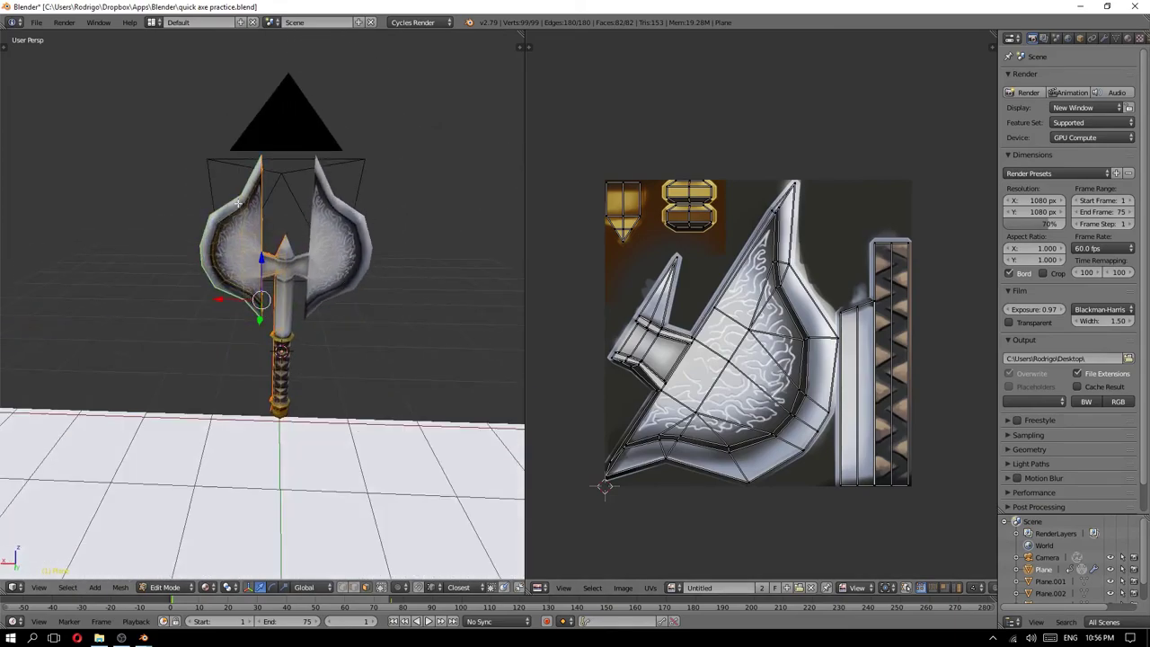
# - Orbit and zoom around the axe and enlarge the UV layout view slightly
pyautogui.moveTo(239, 203)
pyautogui.mouseDown(button='middle')
pyautogui.moveTo(380, 262)
pyautogui.moveTo(303, 267)
pyautogui.mouseUp(button='middle')
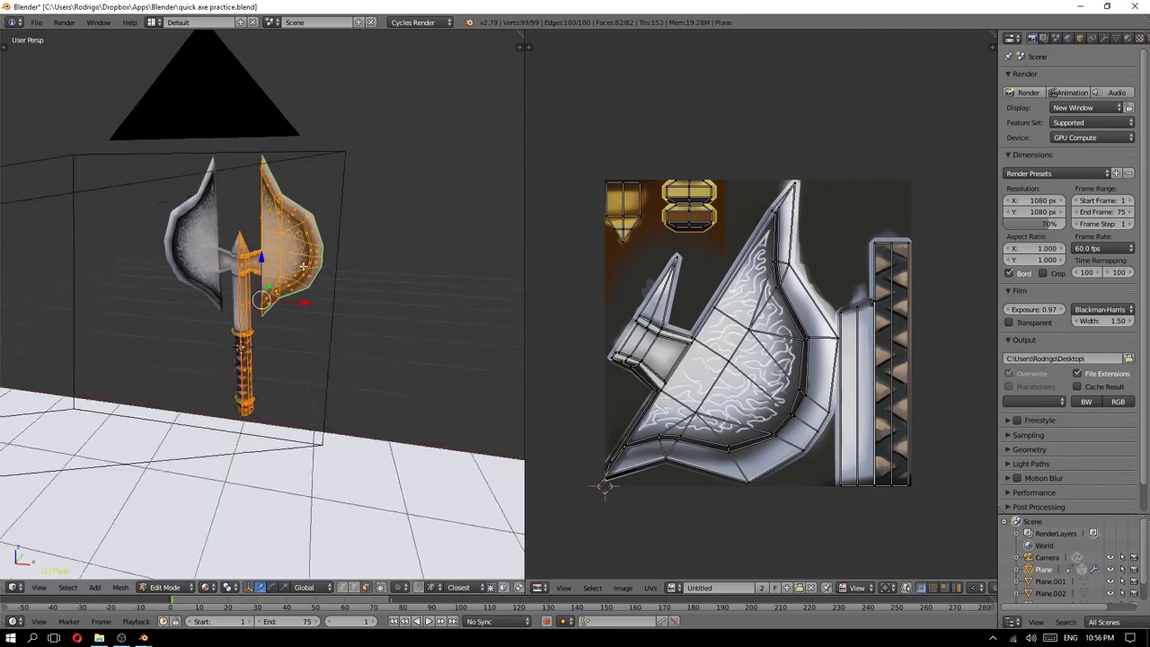
pyautogui.scroll(3, 304, 266)
pyautogui.scroll(2, 304, 266)
pyautogui.scroll(2, 304, 266)
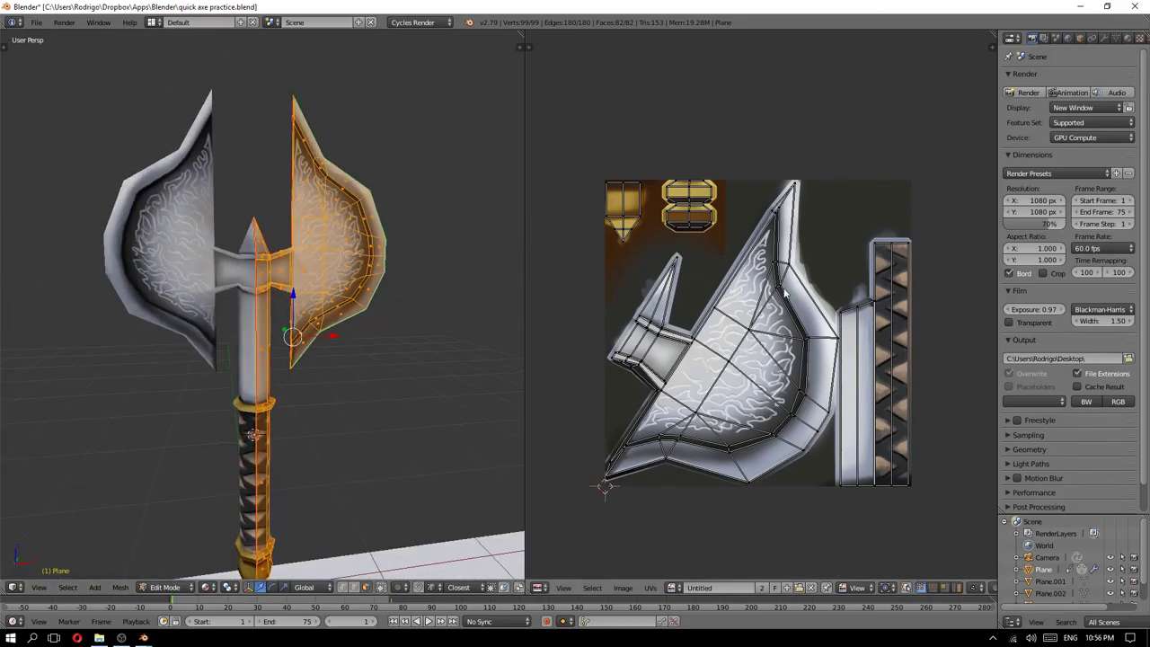
pyautogui.scroll(4, 797, 268)
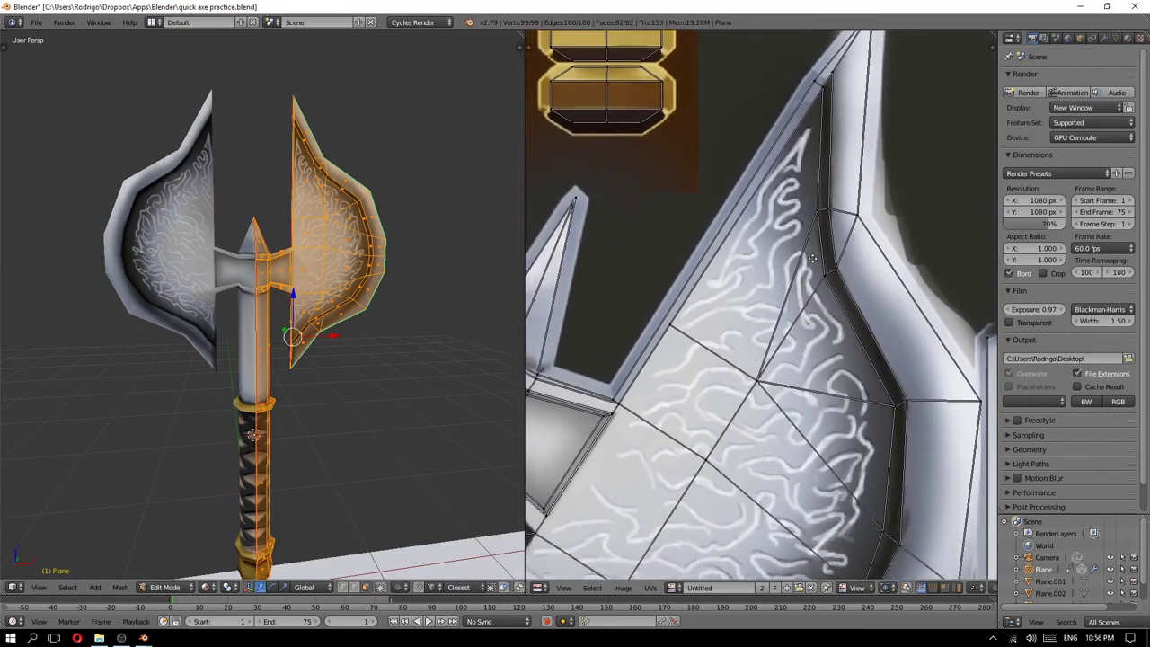
pyautogui.scroll(-3, 809, 279)
pyautogui.moveTo(879, 299); pyautogui.dragTo(829, 308, button='middle')
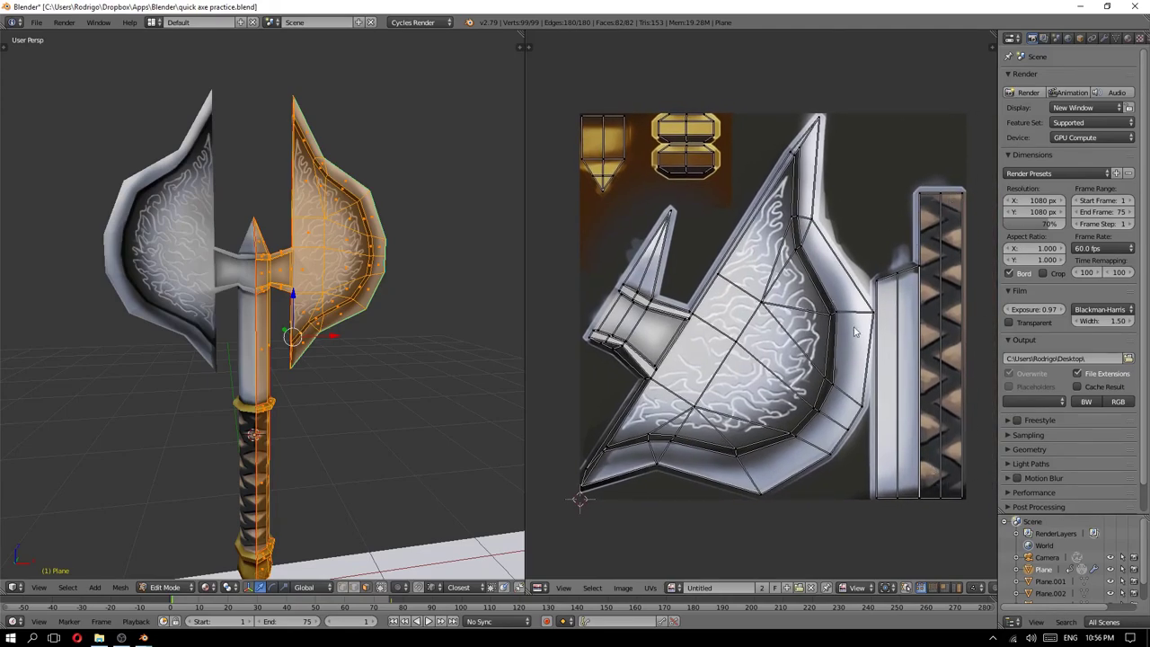
pyautogui.moveTo(233, 341)
pyautogui.mouseDown(button='middle')
pyautogui.moveTo(180, 365)
pyautogui.moveTo(280, 531)
pyautogui.mouseUp(button='middle')
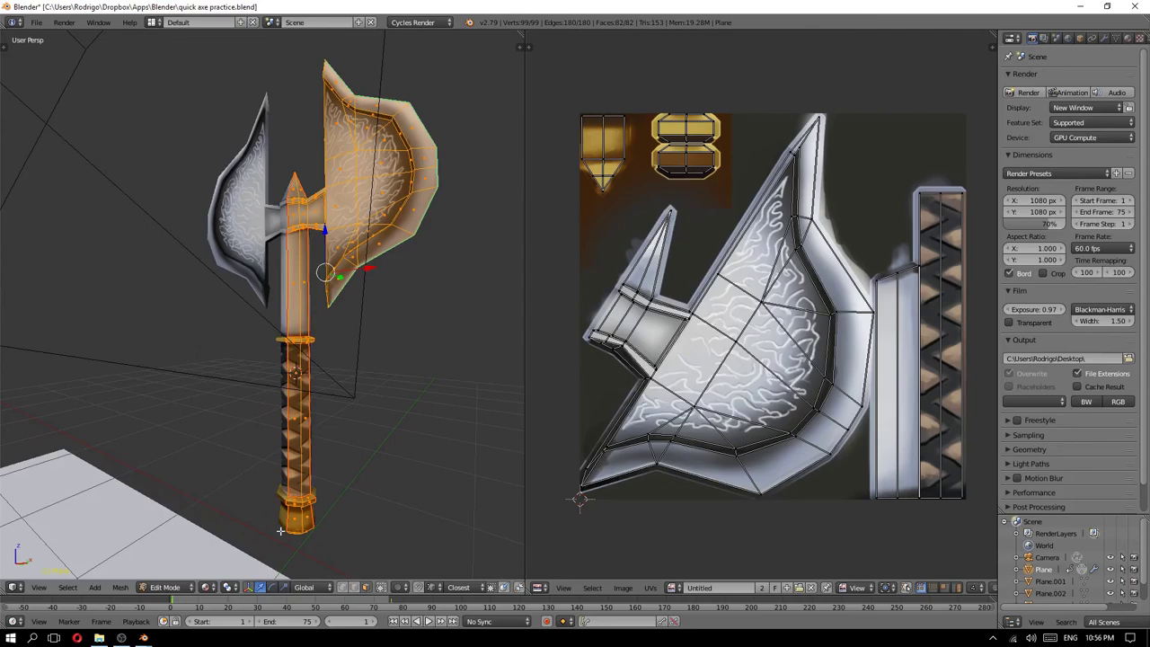
# - Select the tall handle UV strip, test-move it, cancel, and deselect it
pyautogui.press('a')
pyautogui.press('b')
pyautogui.press('Escape')
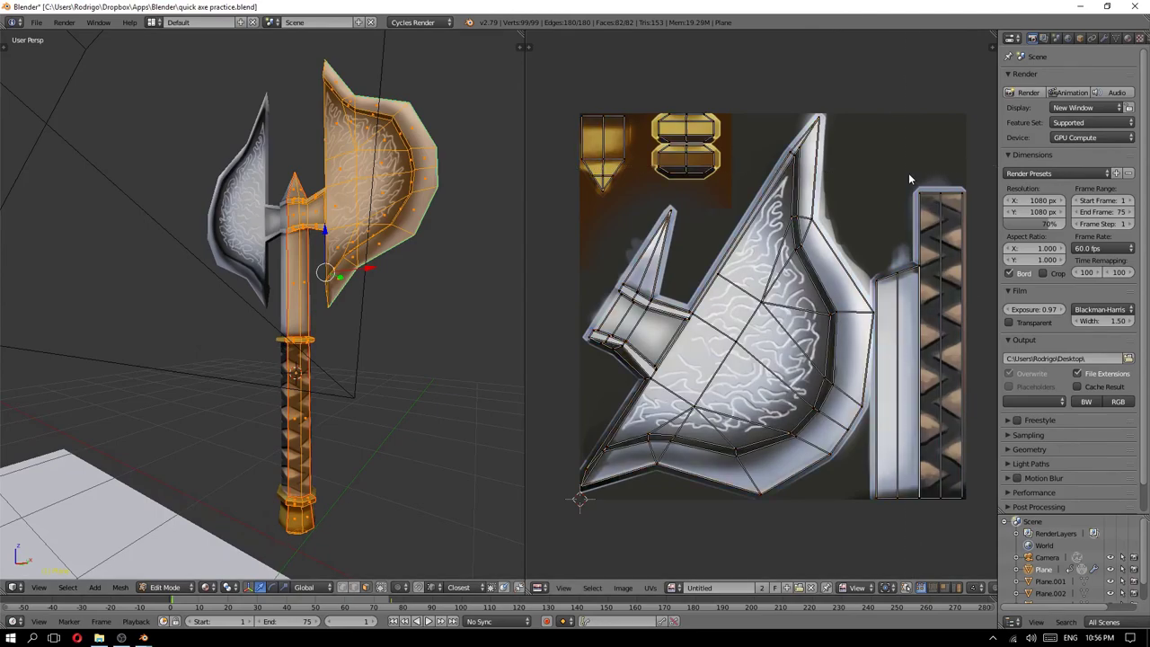
pyautogui.rightClick(892, 427)
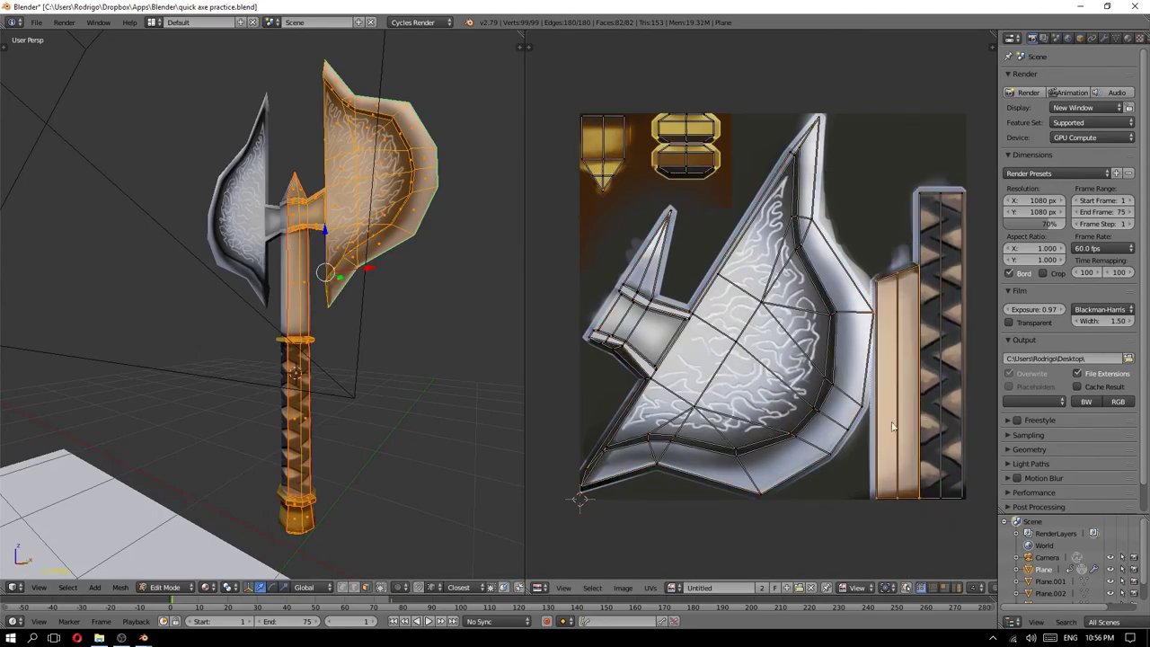
pyautogui.press('g')
pyautogui.press('Escape')
pyautogui.press('a')
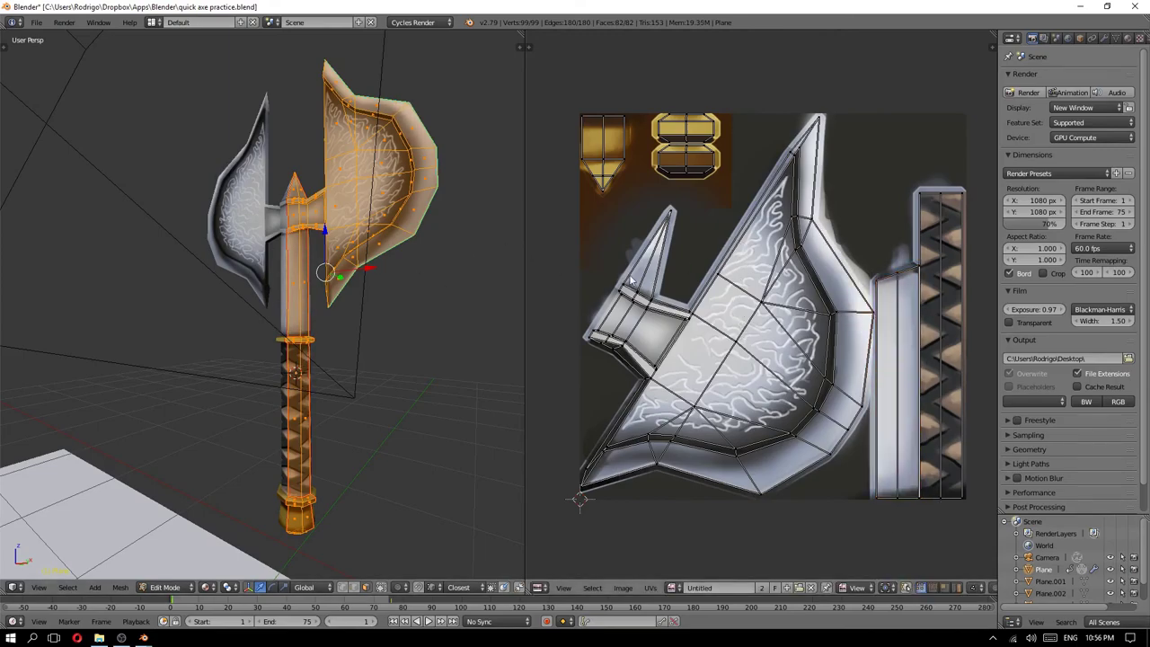
# - Box-select the axe-head UV island, test-move it, cancel, and deselect it
pyautogui.press('b')
pyautogui.moveTo(590, 210); pyautogui.dragTo(840, 558)
pyautogui.press('g')
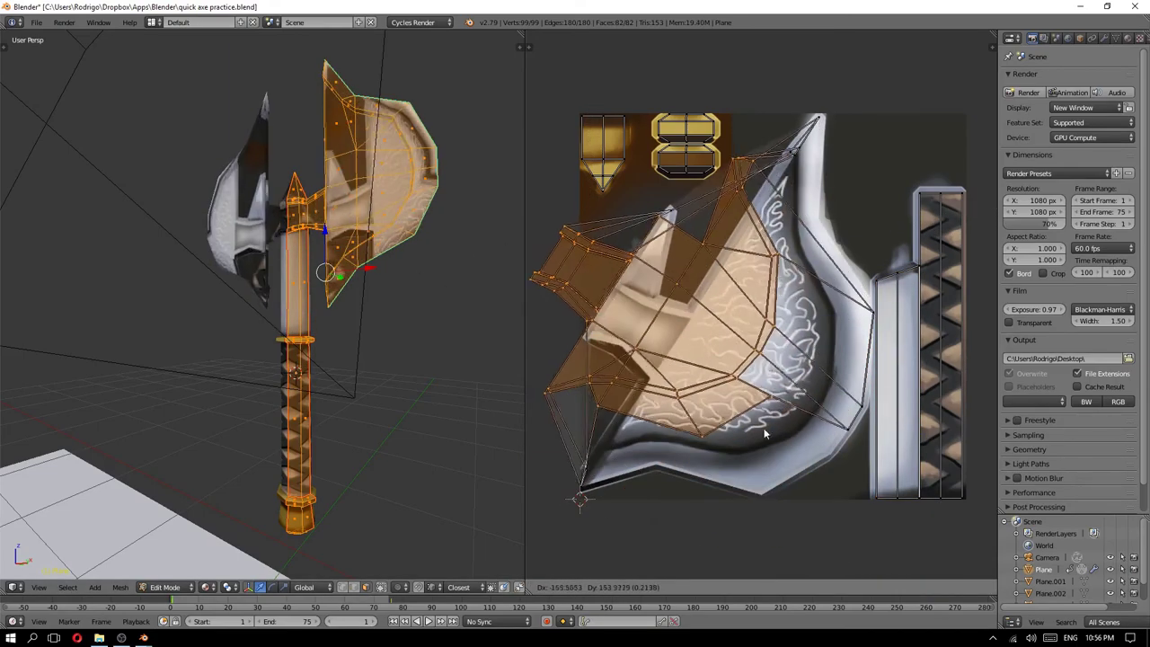
pyautogui.press('Escape')
pyautogui.press('a')
# - Box-select the small arrow-tip UV island and nudge it to a new spot
pyautogui.press('b')
pyautogui.moveTo(572, 106); pyautogui.dragTo(629, 192)
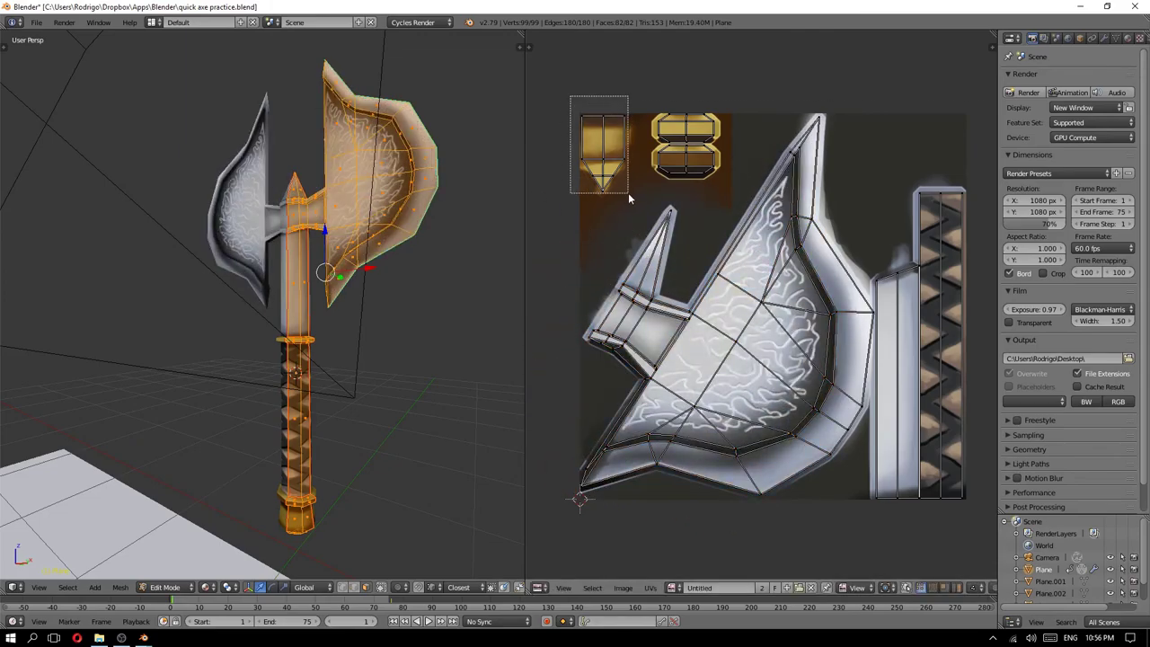
pyautogui.press('g')
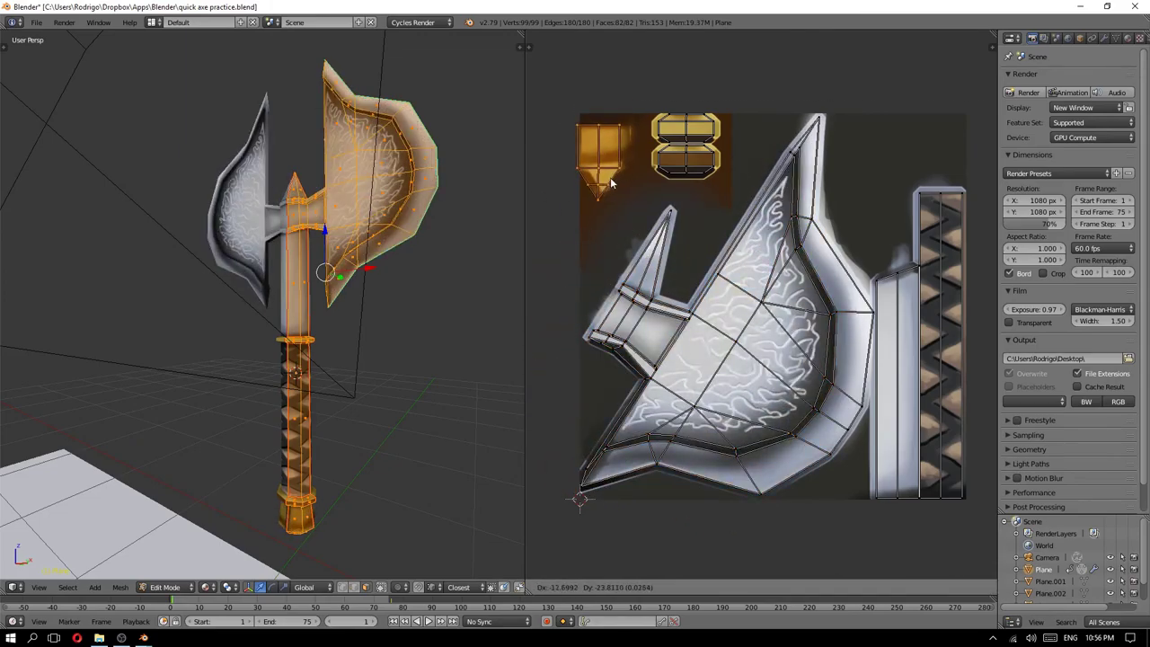
pyautogui.click(616, 194)
# - Test-move the octagon UV island, cancel, and deselect the whole axe mesh
pyautogui.rightClick(717, 167)
pyautogui.press('g')
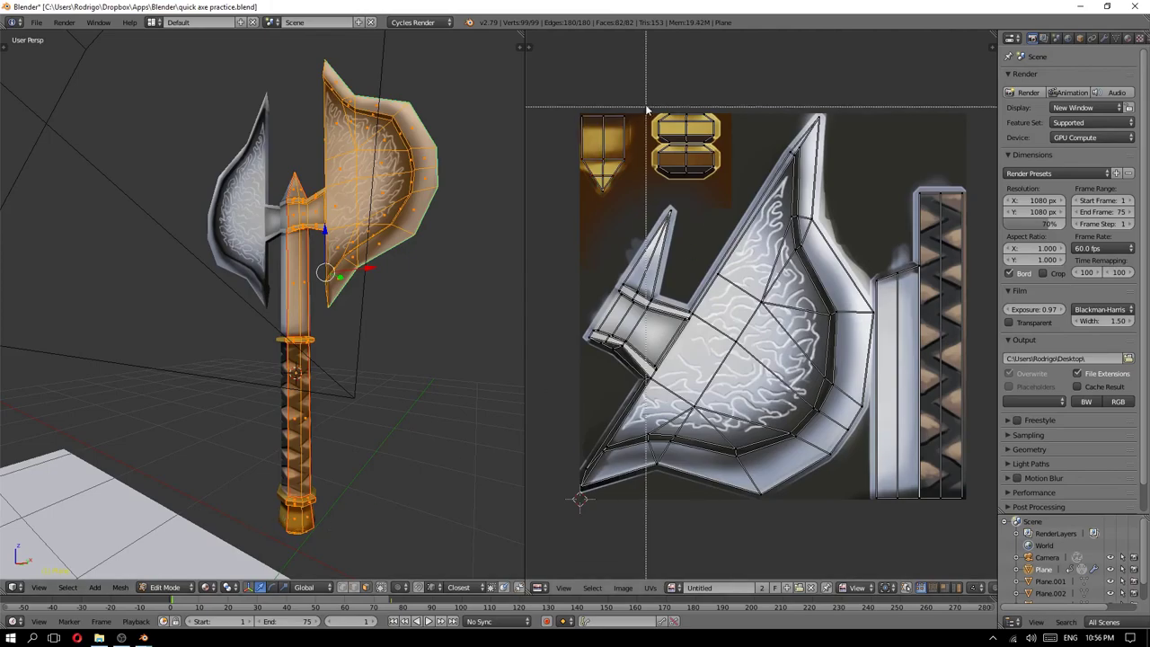
pyautogui.press('Escape')
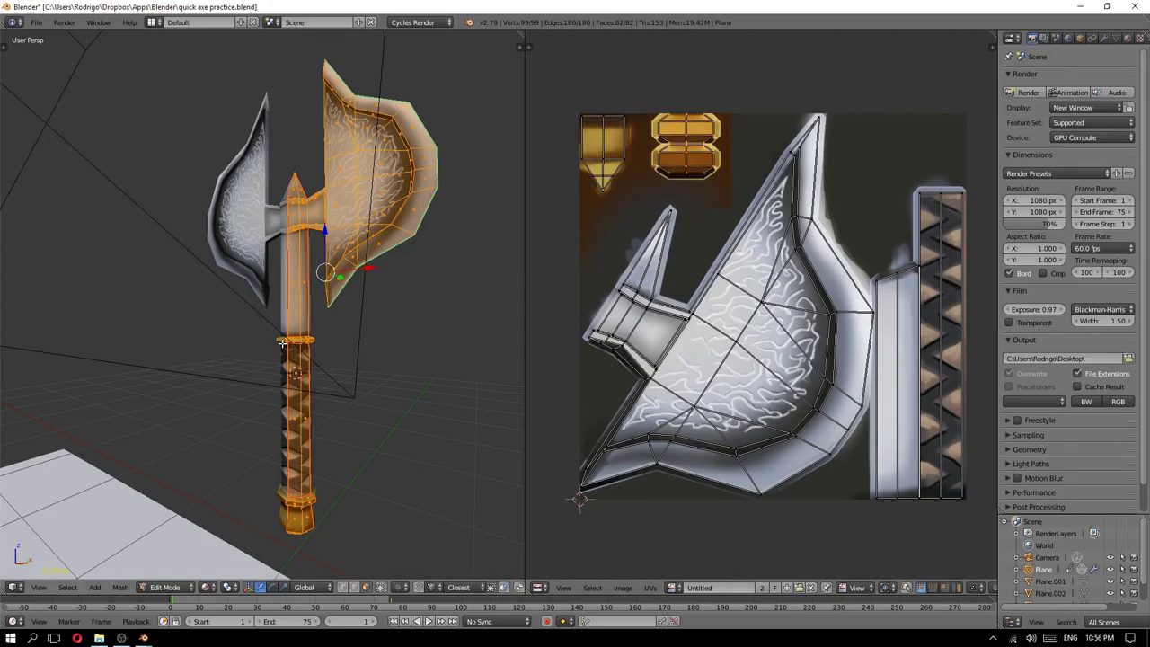
pyautogui.moveTo(282, 343)
pyautogui.mouseDown(button='middle')
pyautogui.moveTo(333, 362)
pyautogui.moveTo(305, 324)
pyautogui.mouseUp(button='middle')
pyautogui.press('g')
pyautogui.press('Escape')
pyautogui.press('a')
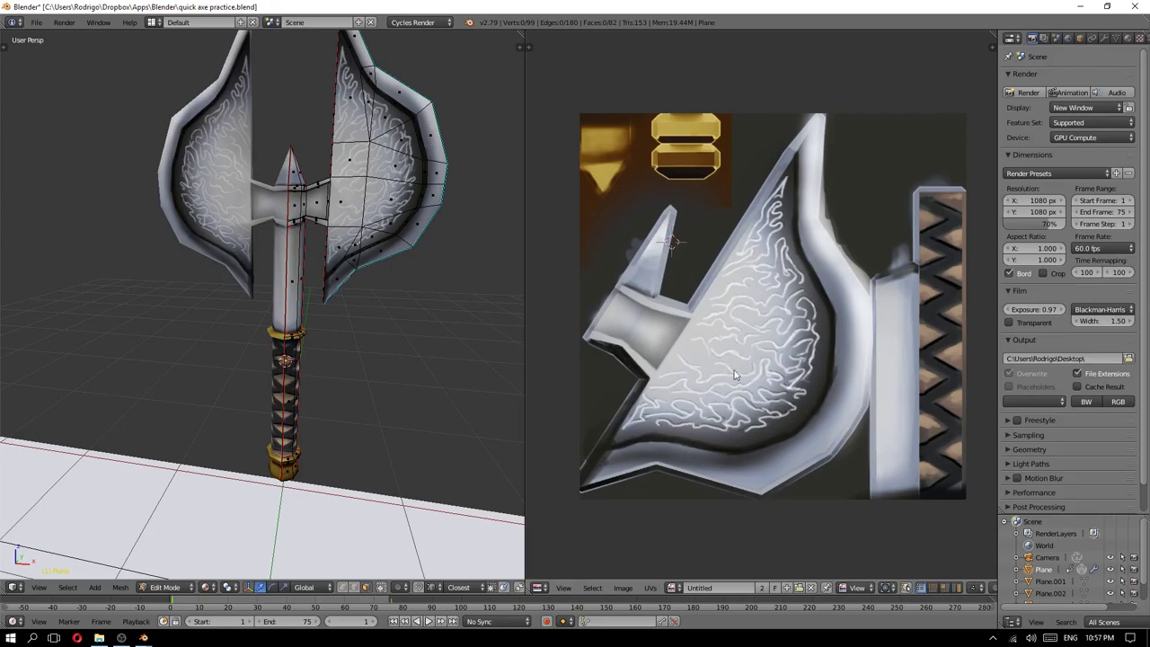
# - Orbit the axe to a new angle and shift the texture view slightly left
pyautogui.scroll(-1, 715, 180)
pyautogui.moveTo(296, 207)
pyautogui.mouseDown(button='middle')
pyautogui.moveTo(328, 198)
pyautogui.moveTo(346, 239)
pyautogui.moveTo(328, 263)
pyautogui.mouseUp(button='middle')
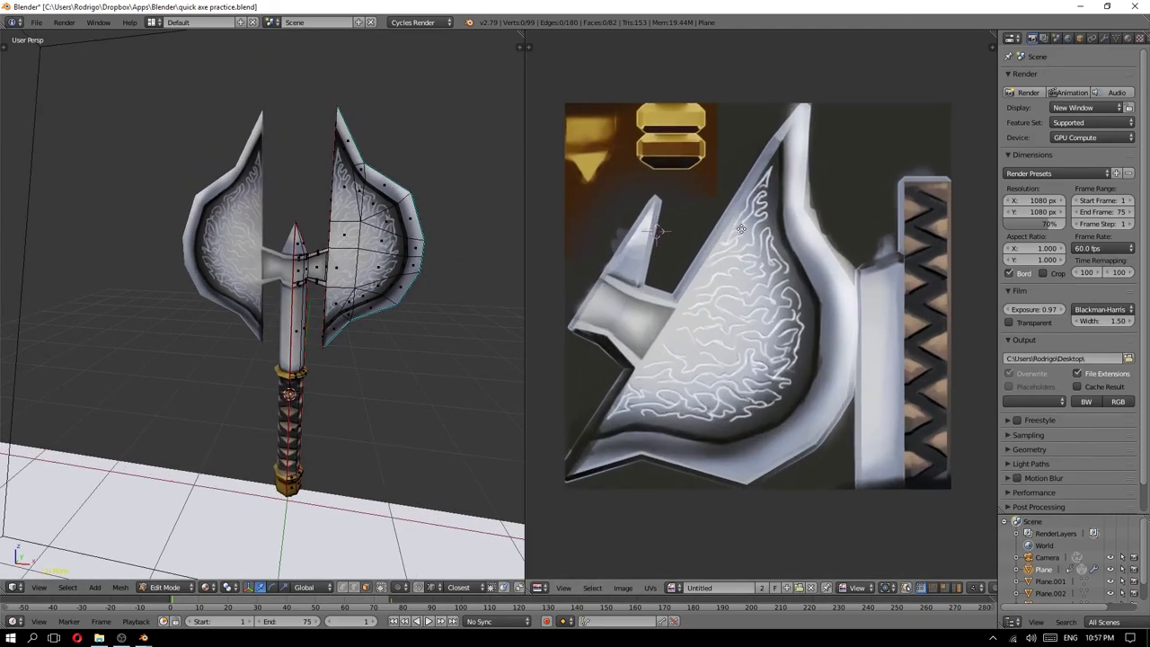
pyautogui.moveTo(757, 227); pyautogui.dragTo(744, 231, button='middle')
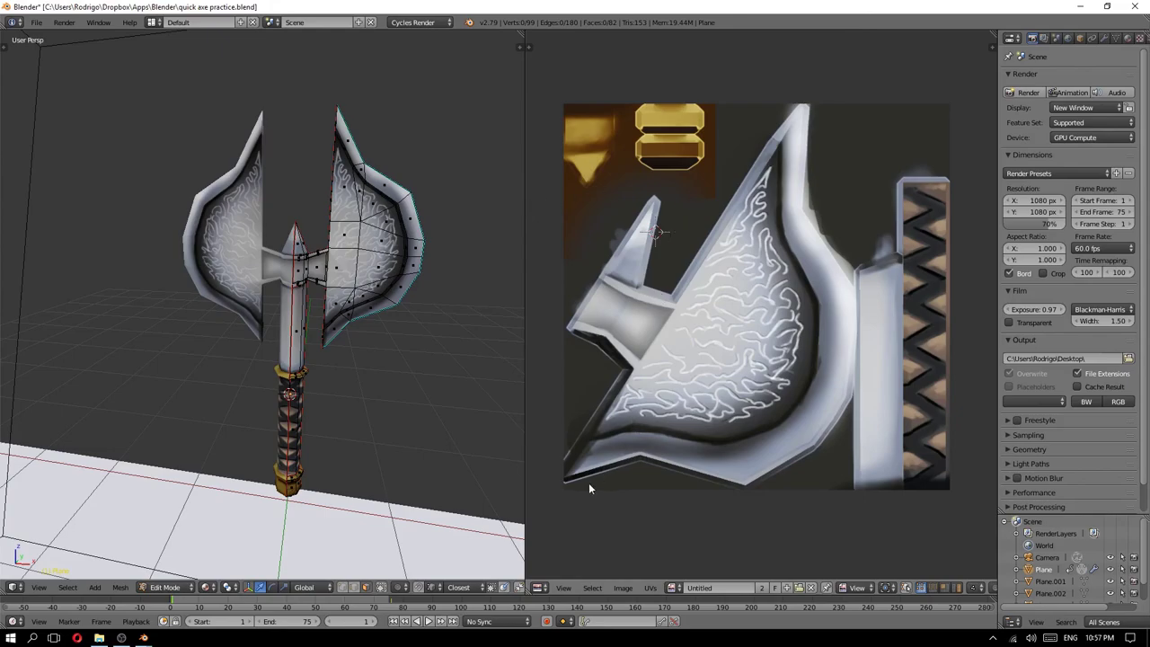
pyautogui.click(566, 484)
pyautogui.moveTo(364, 344)
pyautogui.mouseDown(button='middle')
pyautogui.moveTo(290, 326)
pyautogui.moveTo(413, 333)
pyautogui.moveTo(290, 330)
pyautogui.moveTo(311, 268)
pyautogui.moveTo(418, 281)
pyautogui.moveTo(362, 295)
pyautogui.moveTo(393, 229)
pyautogui.moveTo(311, 270)
pyautogui.moveTo(269, 252)
pyautogui.moveTo(232, 300)
pyautogui.moveTo(387, 294)
pyautogui.mouseUp(button='middle')
# - Switch the axe to Object Mode and deselect it
pyautogui.press('Tab')
pyautogui.click(290, 352)
pyautogui.press('a')
pyautogui.scroll(3, 212, 238)
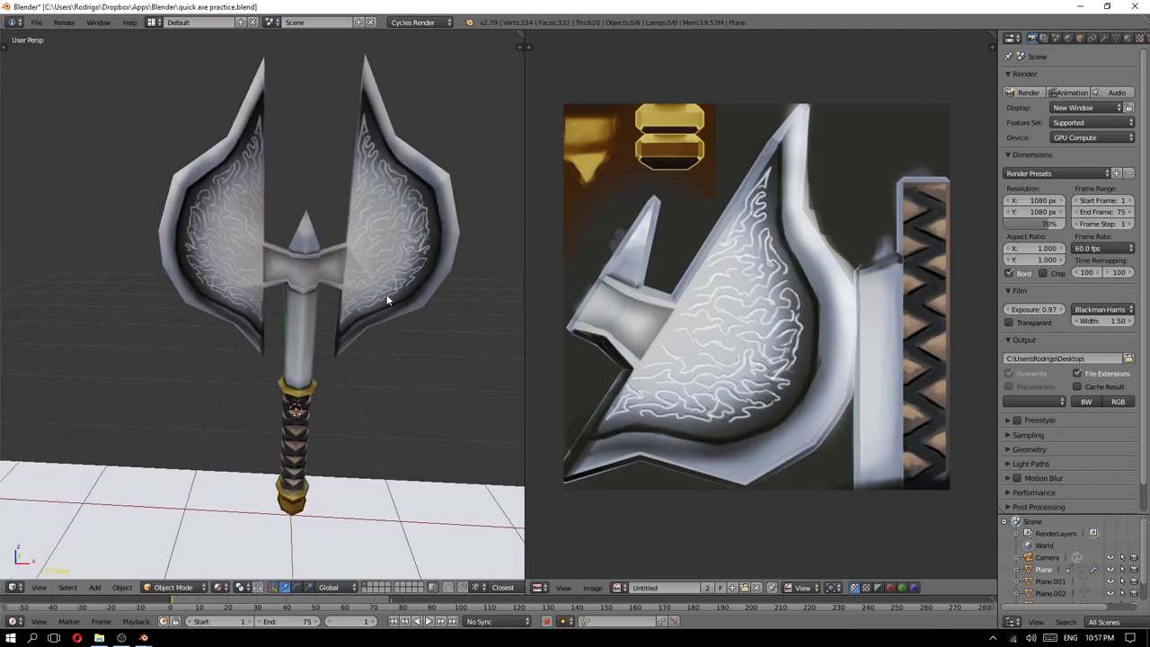